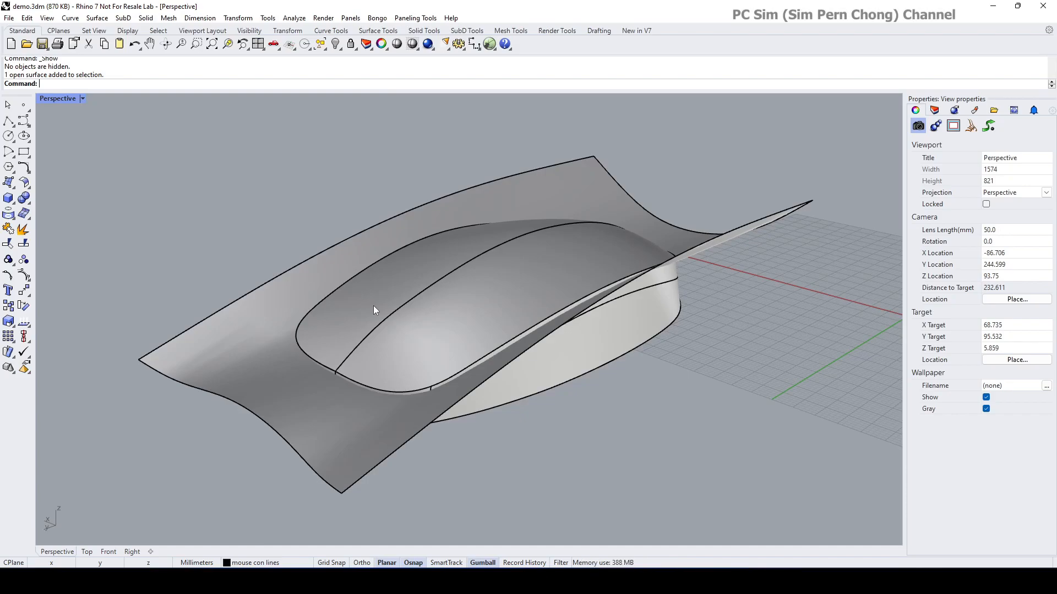
Step: Orbit the Perspective view to inspect the mouse model and curved sheet from several angles
{"action": "right_click_drag", "start_coordinate": [373, 309], "coordinate": [319, 217]}
{"action": "left_click", "coordinate": [413, 307]}
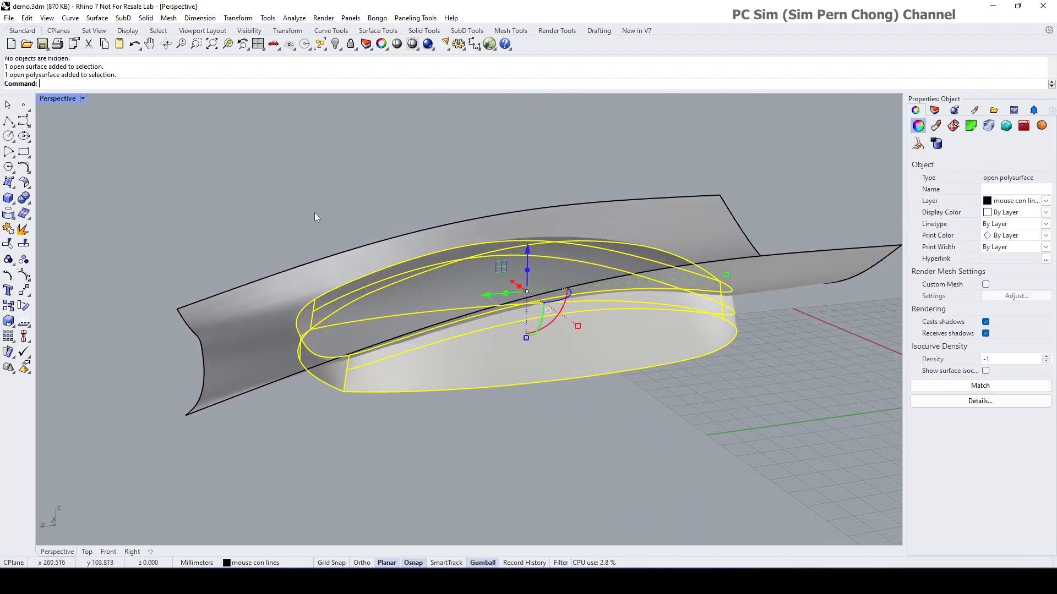
{"action": "left_click", "coordinate": [300, 204]}
{"action": "right_click_drag", "start_coordinate": [335, 290], "coordinate": [404, 362]}
{"action": "right_click_drag", "start_coordinate": [379, 306], "coordinate": [270, 296]}
{"action": "left_click", "coordinate": [258, 296]}
{"action": "left_click", "coordinate": [217, 226]}
{"action": "right_click_drag", "start_coordinate": [217, 226], "coordinate": [253, 233]}
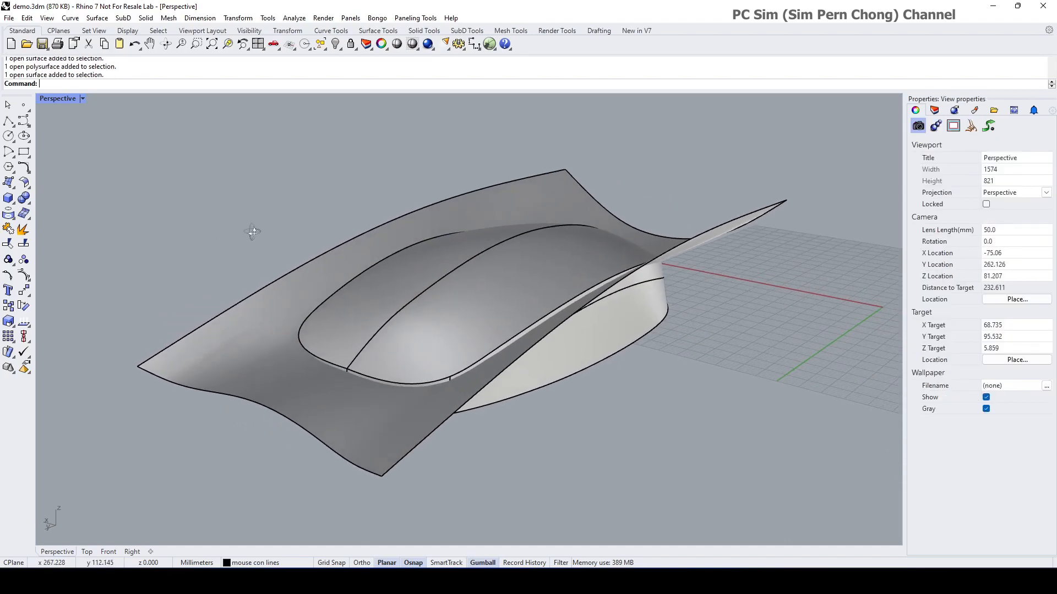
{"action": "right_click_drag", "start_coordinate": [572, 401], "coordinate": [545, 418]}
{"action": "scroll", "coordinate": [590, 401], "scroll_direction": "down", "scroll_amount": 2}
Step: Select the mouse polysurface and bring up Analyze > Mass Properties
{"action": "left_click", "coordinate": [474, 352]}
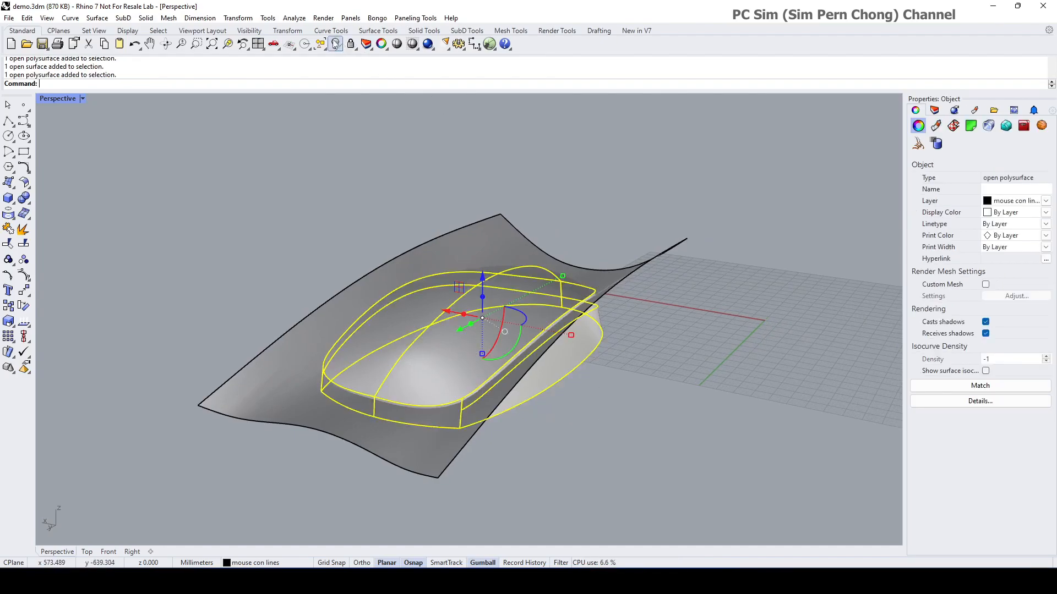
{"action": "left_click", "coordinate": [294, 17]}
{"action": "mouse_move", "coordinate": [305, 72]}
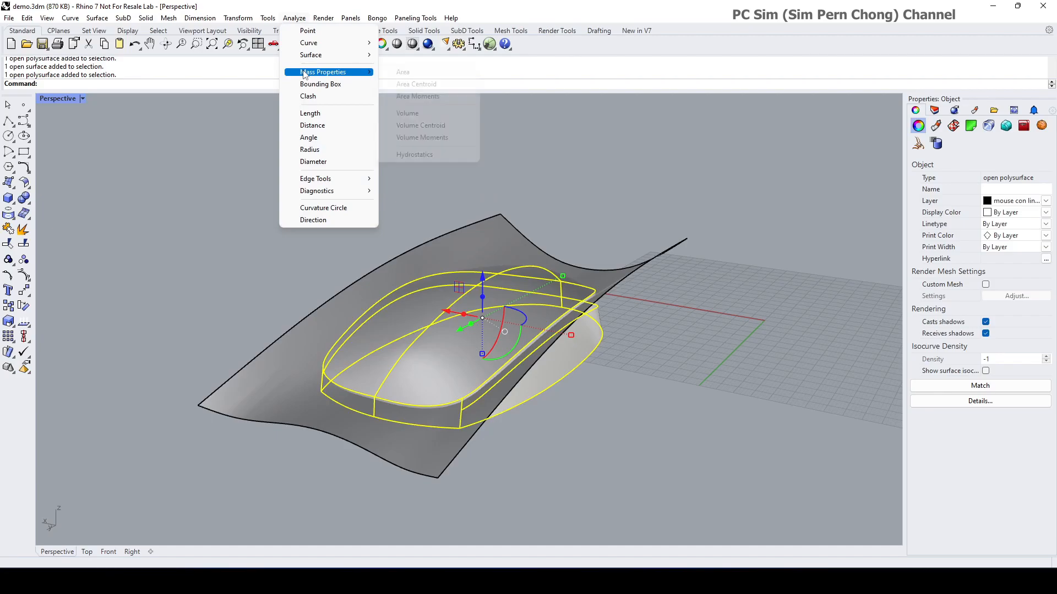
Step: Attempt the mouse body's volume centroid, decline at the open-shell warning, and return to Analyze
{"action": "left_click", "coordinate": [415, 125]}
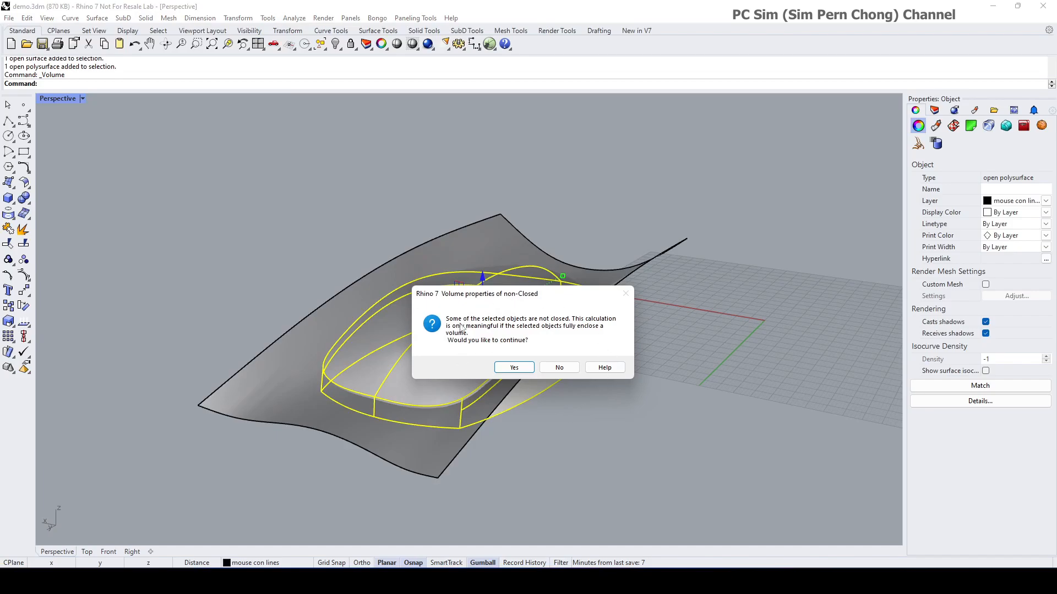
{"action": "left_click", "coordinate": [559, 367]}
{"action": "scroll", "coordinate": [586, 392], "scroll_direction": "up", "scroll_amount": 3}
{"action": "scroll", "coordinate": [595, 395], "scroll_direction": "down", "scroll_amount": 3}
{"action": "mouse_move", "coordinate": [570, 409]}
{"action": "right_mouse_down"}
{"action": "mouse_move", "coordinate": [529, 406]}
{"action": "mouse_move", "coordinate": [523, 365]}
{"action": "mouse_move", "coordinate": [565, 391]}
{"action": "right_mouse_up"}
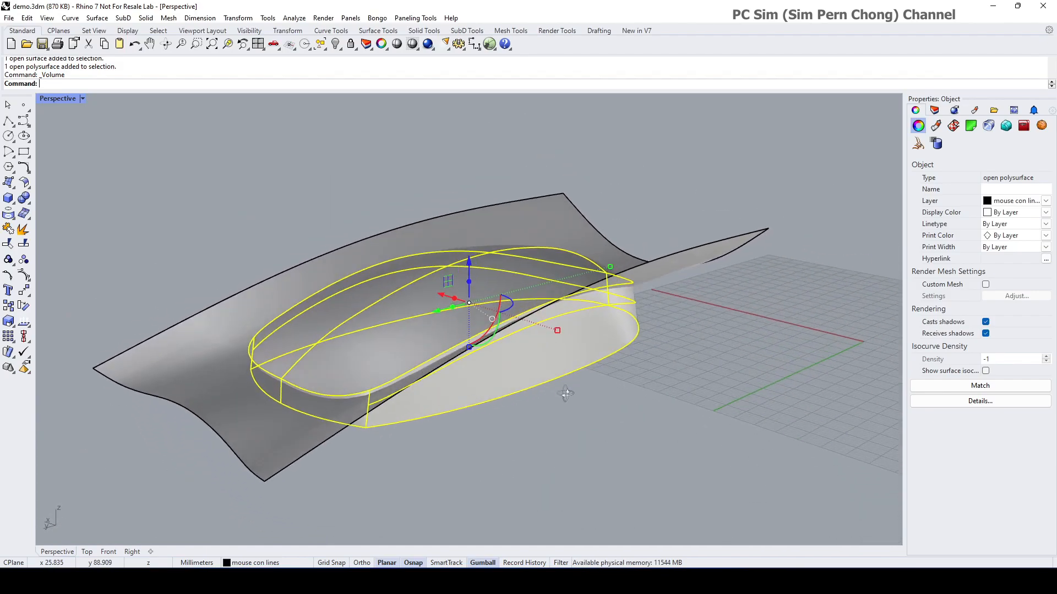
{"action": "left_click", "coordinate": [293, 19]}
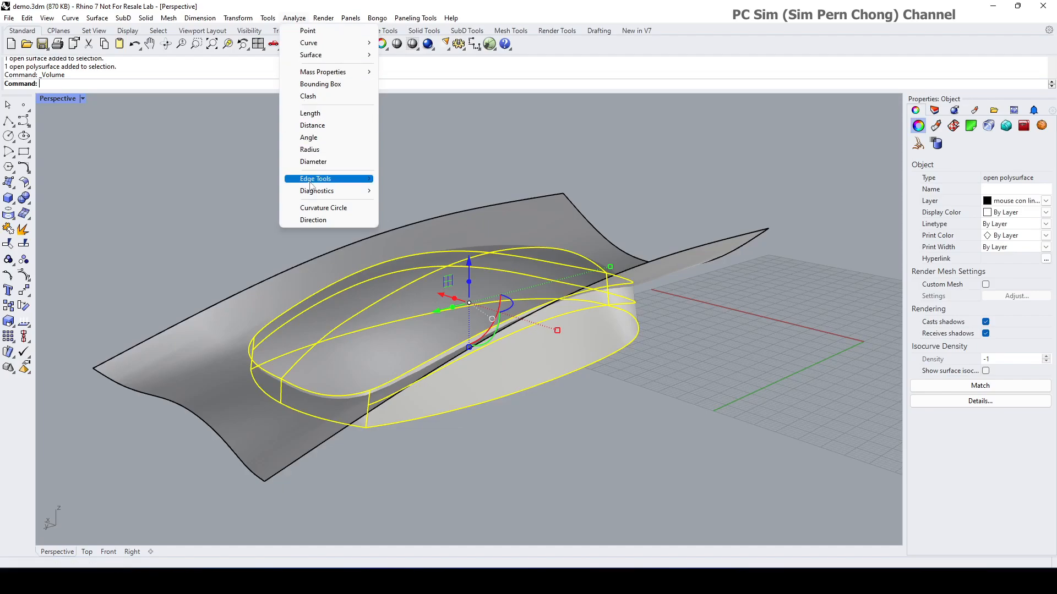
Step: Show only the naked edges in Edge Analysis, highlighted in yellow
{"action": "mouse_move", "coordinate": [310, 185]}
{"action": "left_click", "coordinate": [408, 178]}
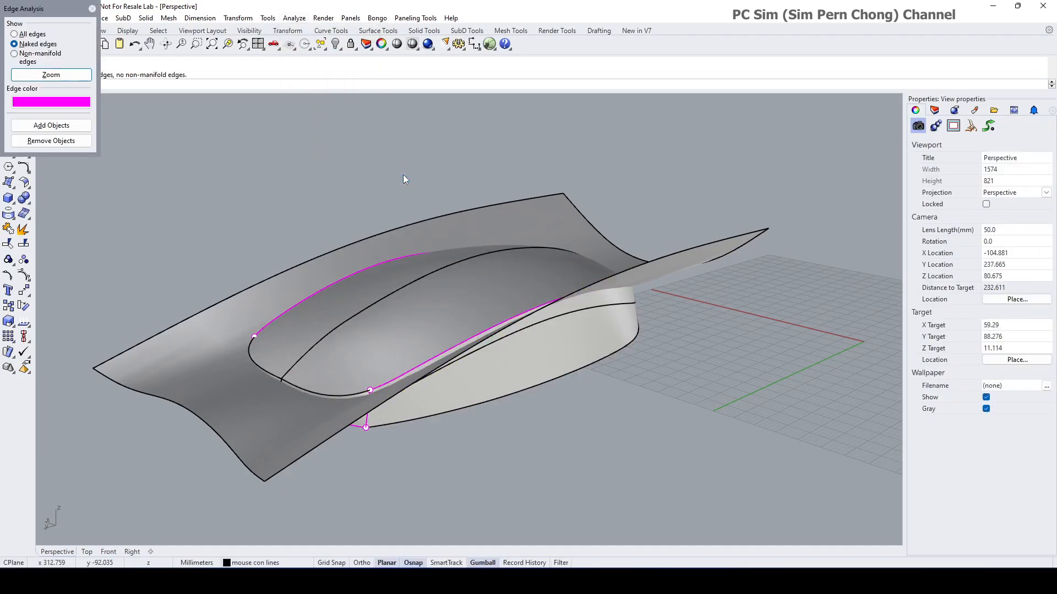
{"action": "left_click_drag", "start_coordinate": [48, 10], "coordinate": [310, 147]}
{"action": "left_click", "coordinate": [275, 173]}
{"action": "left_click", "coordinate": [276, 182]}
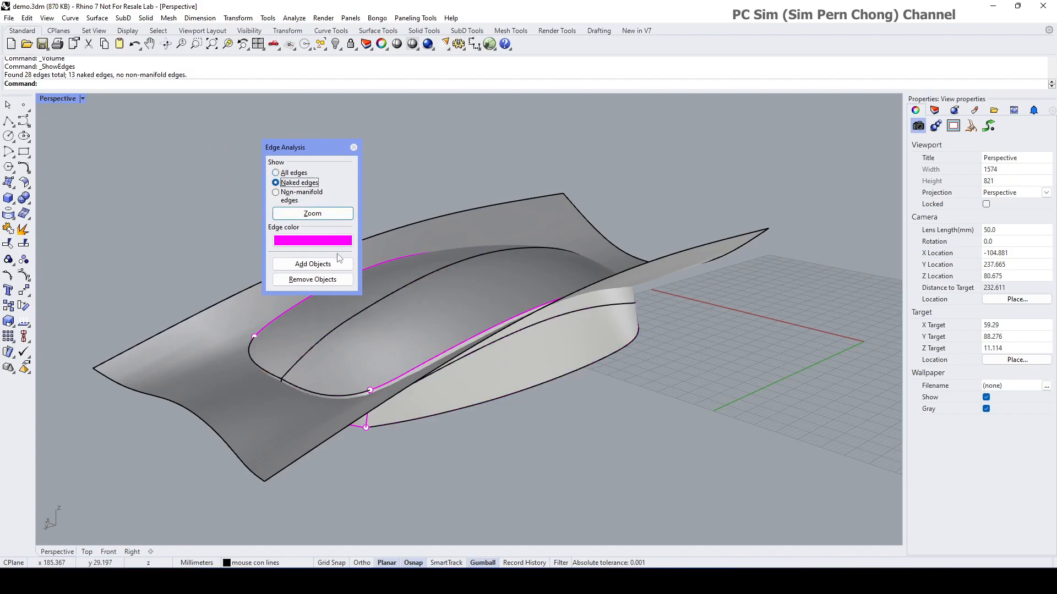
{"action": "left_click", "coordinate": [317, 245]}
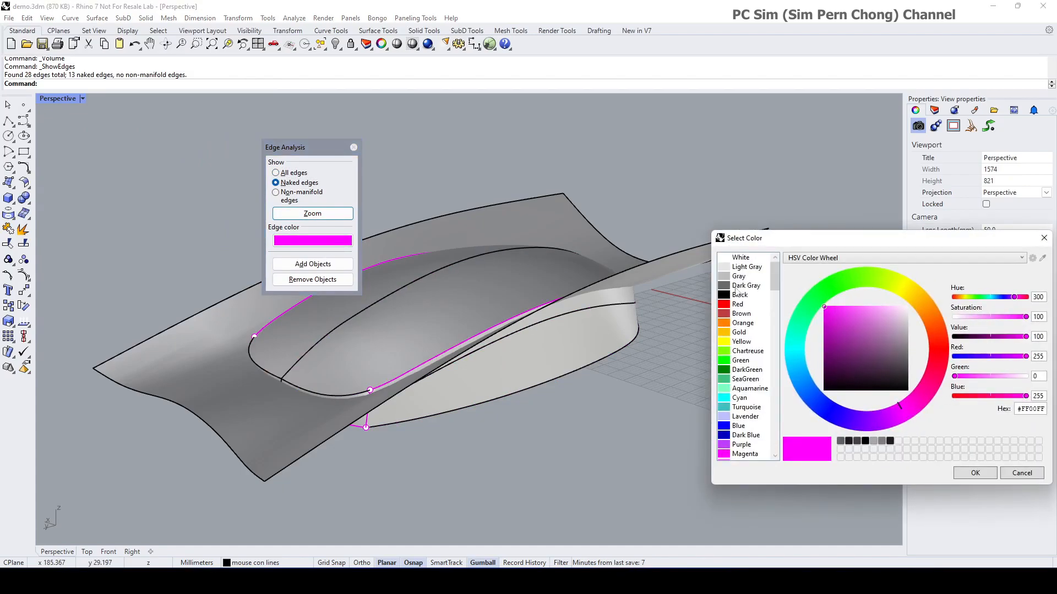
{"action": "left_click", "coordinate": [738, 342]}
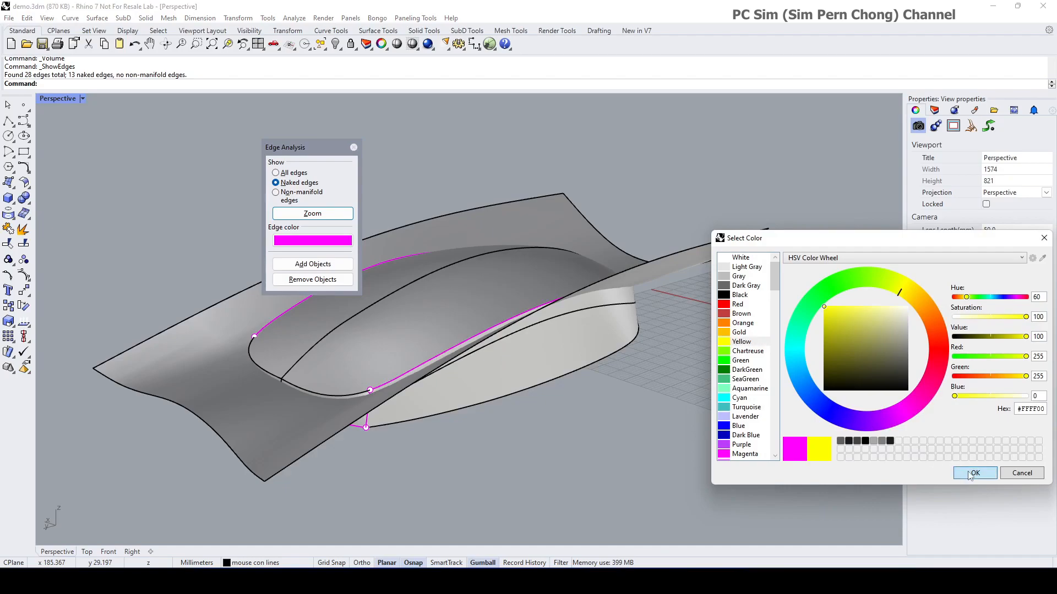
{"action": "left_click", "coordinate": [973, 473]}
Step: Orbit and zoom around the mouse to inspect the 13 naked edges
{"action": "right_click_drag", "start_coordinate": [649, 371], "coordinate": [781, 358]}
{"action": "scroll", "coordinate": [543, 373], "scroll_direction": "up", "scroll_amount": 4}
{"action": "right_click_drag", "start_coordinate": [457, 353], "coordinate": [508, 372]}
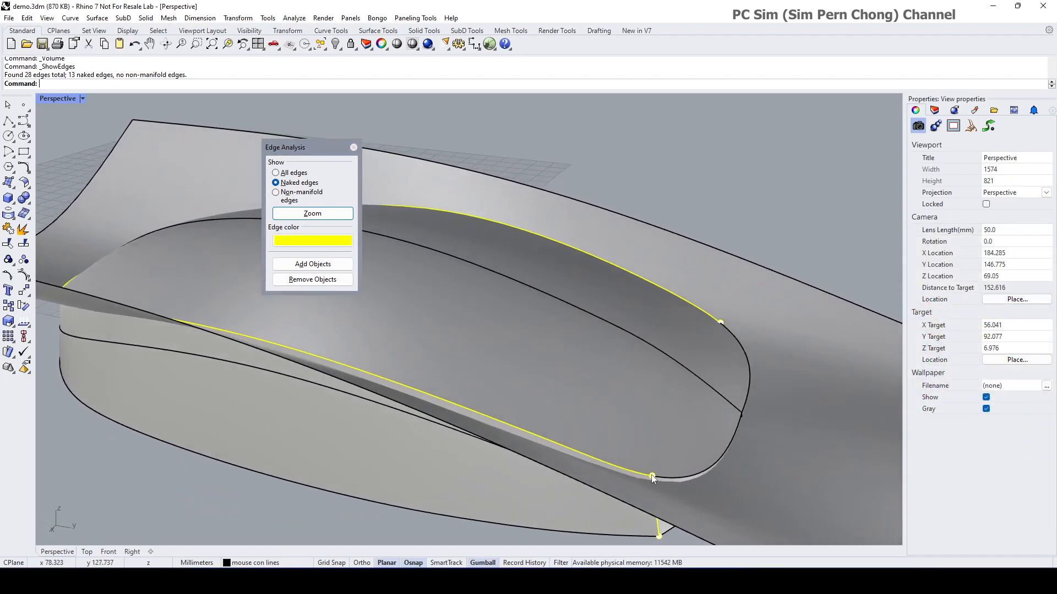
{"action": "right_click_drag", "start_coordinate": [431, 396], "coordinate": [559, 413]}
{"action": "right_click_drag", "start_coordinate": [584, 351], "coordinate": [351, 419]}
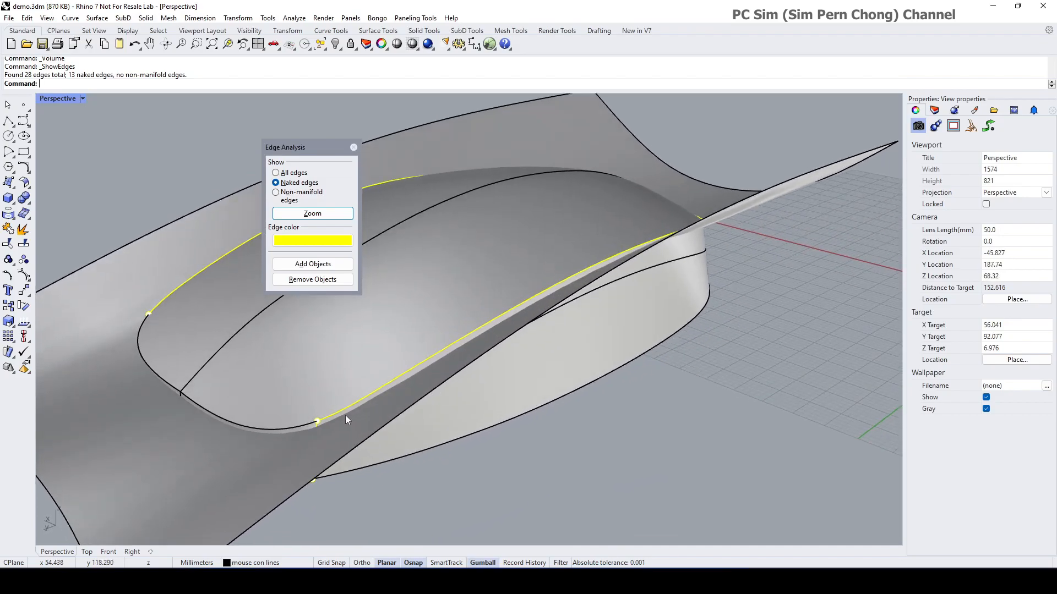
{"action": "scroll", "coordinate": [327, 407], "scroll_direction": "up", "scroll_amount": 3}
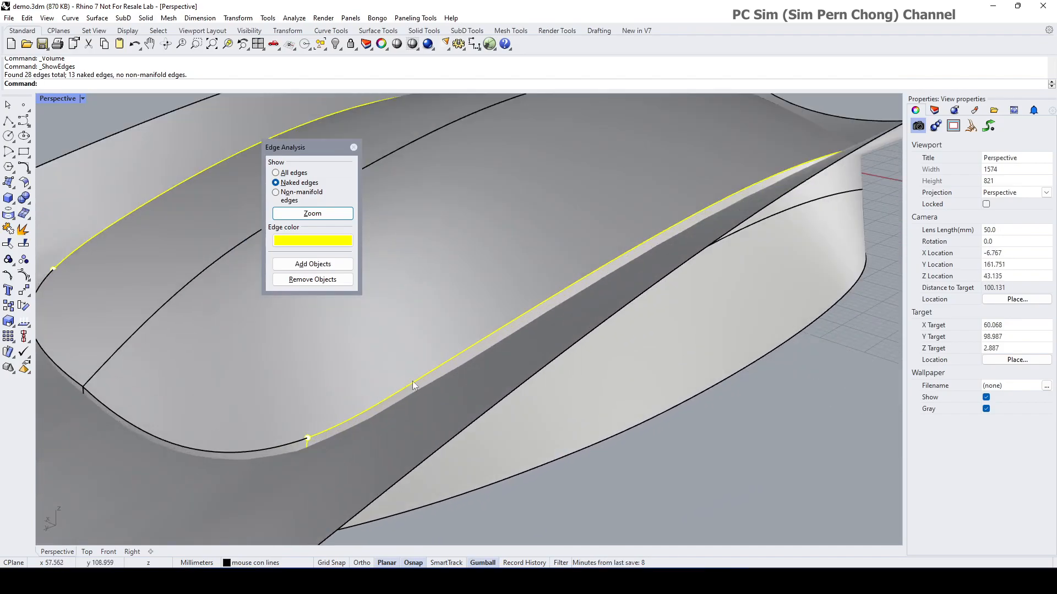
{"action": "scroll", "coordinate": [404, 387], "scroll_direction": "down", "scroll_amount": 2}
{"action": "right_click_drag", "start_coordinate": [404, 387], "coordinate": [420, 366]}
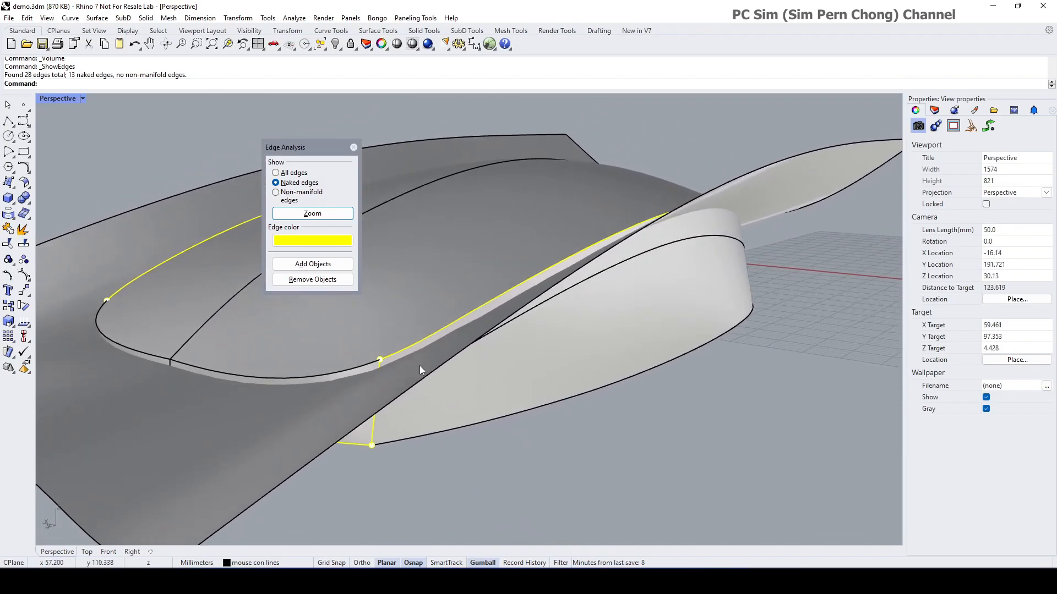
{"action": "scroll", "coordinate": [401, 396], "scroll_direction": "down", "scroll_amount": 2}
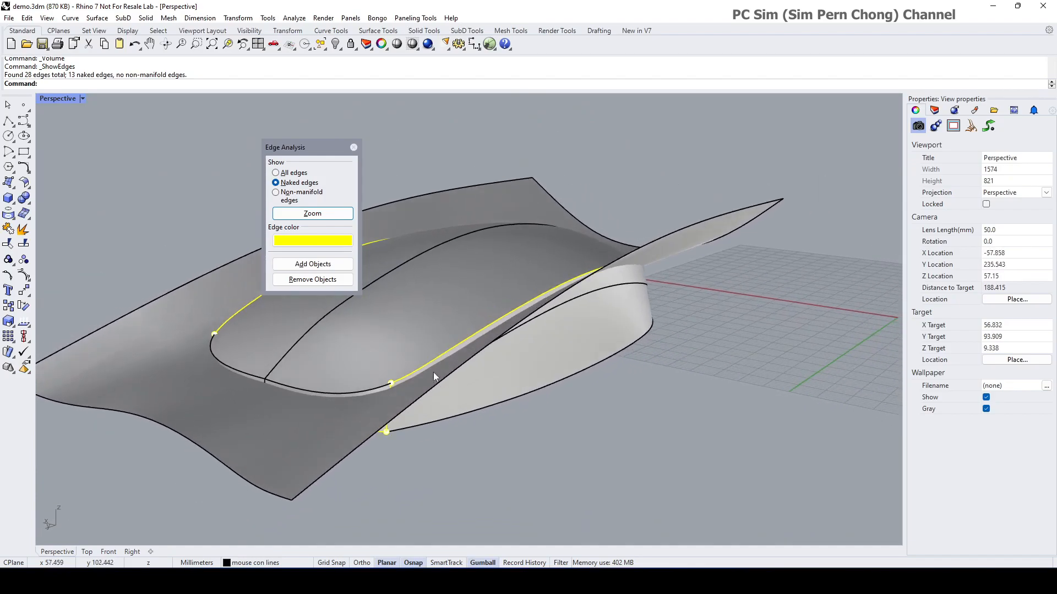
Step: Close the edge analysis and orbit around the model
{"action": "left_click", "coordinate": [354, 147]}
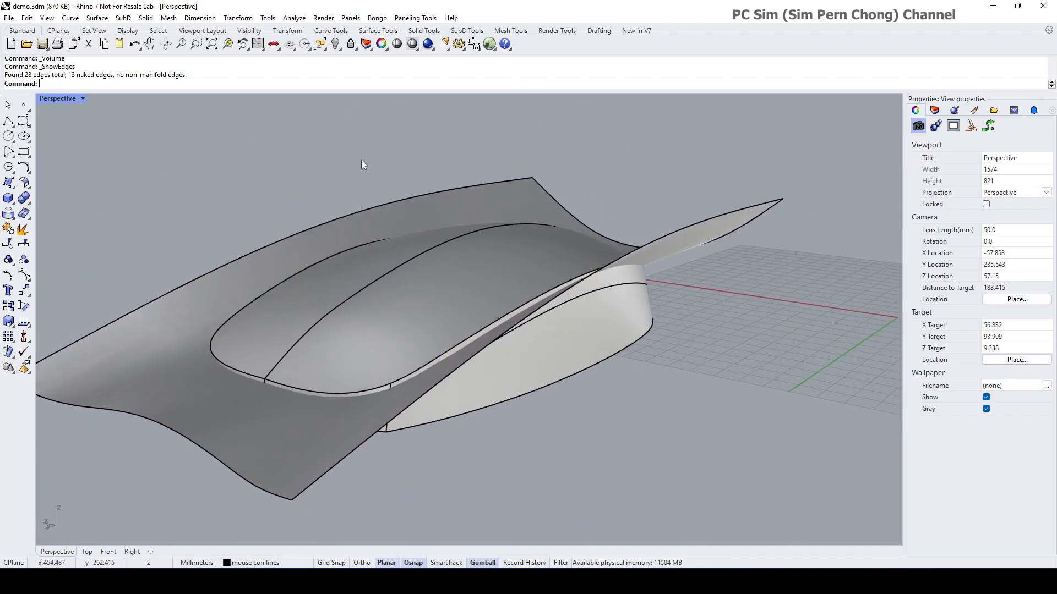
{"action": "scroll", "coordinate": [435, 211], "scroll_direction": "down", "scroll_amount": 2}
{"action": "right_click_drag", "start_coordinate": [445, 216], "coordinate": [434, 245]}
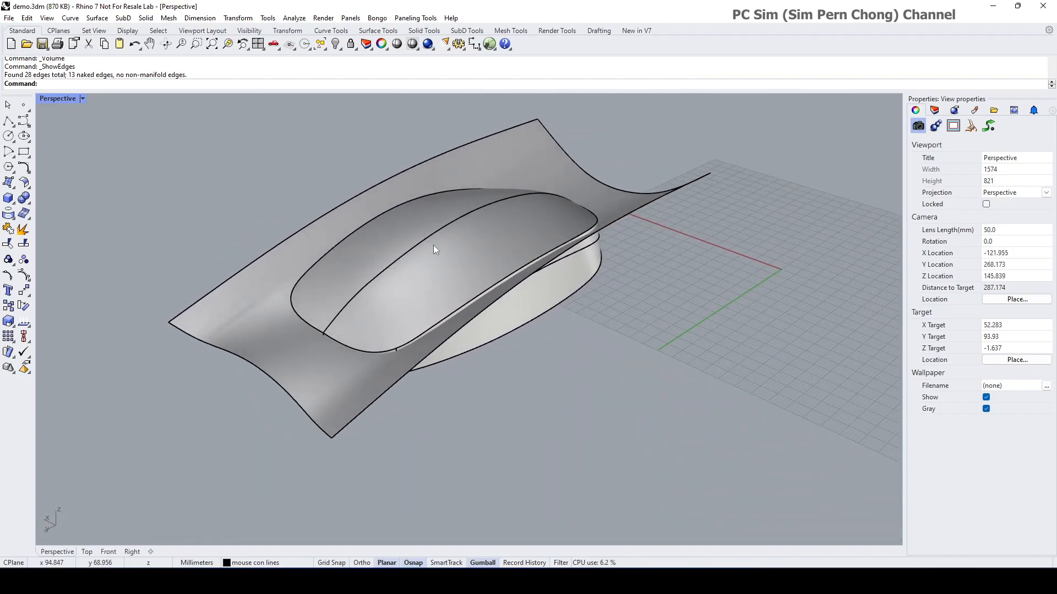
{"action": "scroll", "coordinate": [432, 212], "scroll_direction": "down", "scroll_amount": 2}
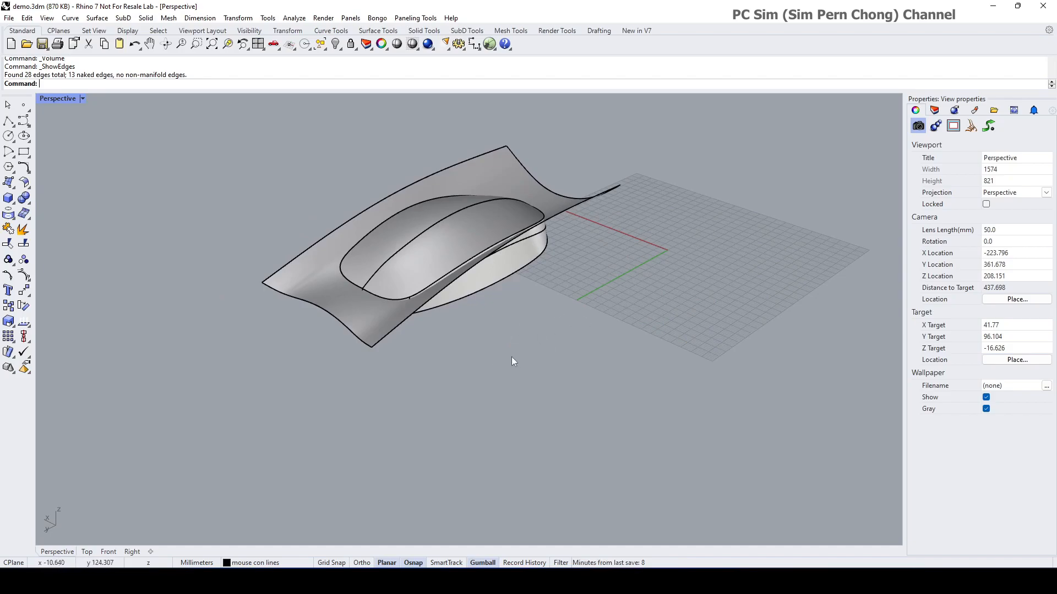
{"action": "right_click_drag", "start_coordinate": [287, 201], "coordinate": [436, 312]}
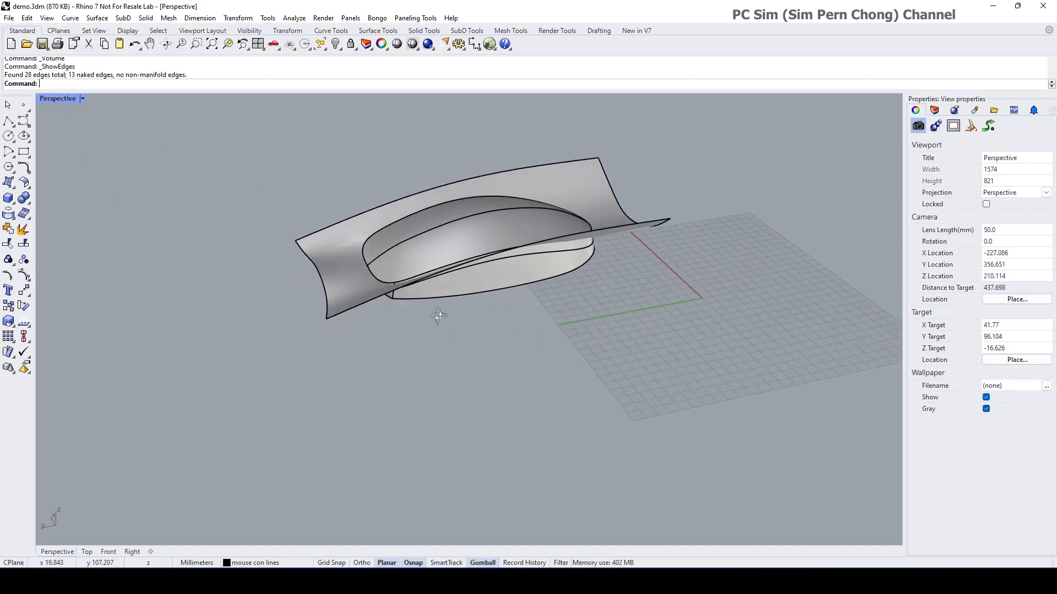
{"action": "right_click_drag", "start_coordinate": [501, 275], "coordinate": [527, 266]}
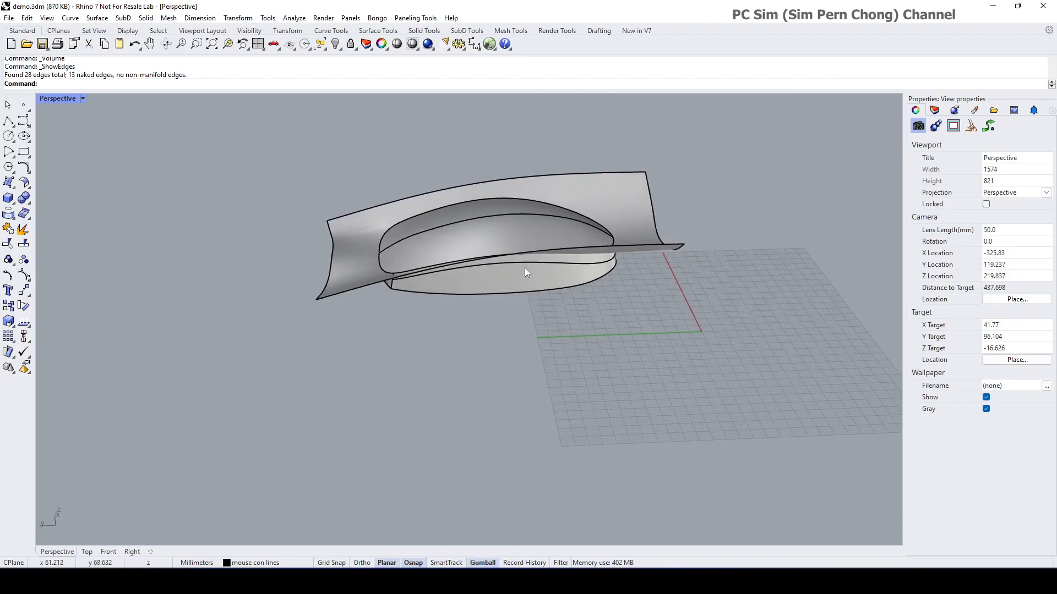
Step: Maximize the Top view and window-select both the mouse polysurface and the curved sheet
{"action": "double_click", "coordinate": [49, 98]}
{"action": "left_click", "coordinate": [306, 201]}
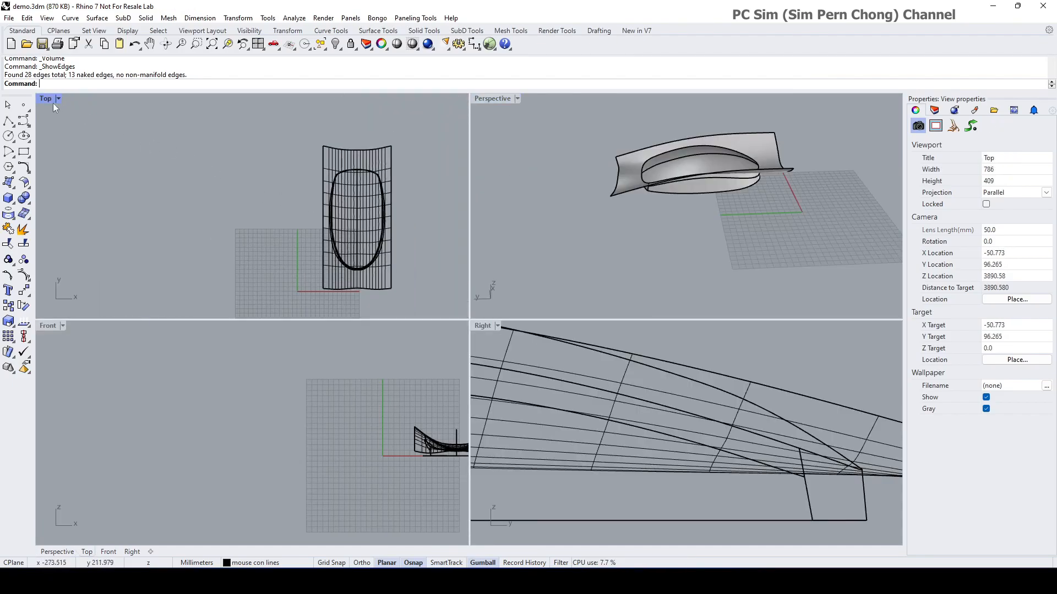
{"action": "double_click", "coordinate": [44, 100]}
{"action": "scroll", "coordinate": [501, 301], "scroll_direction": "down", "scroll_amount": 4}
{"action": "scroll", "coordinate": [397, 280], "scroll_direction": "up", "scroll_amount": 4}
{"action": "right_click_drag", "start_coordinate": [501, 301], "coordinate": [375, 269]}
{"action": "scroll", "coordinate": [397, 280], "scroll_direction": "down", "scroll_amount": 2}
{"action": "left_click_drag", "start_coordinate": [326, 159], "coordinate": [621, 472]}
{"action": "scroll", "coordinate": [479, 401], "scroll_direction": "up", "scroll_amount": 2}
{"action": "right_click_drag", "start_coordinate": [478, 396], "coordinate": [512, 395]}
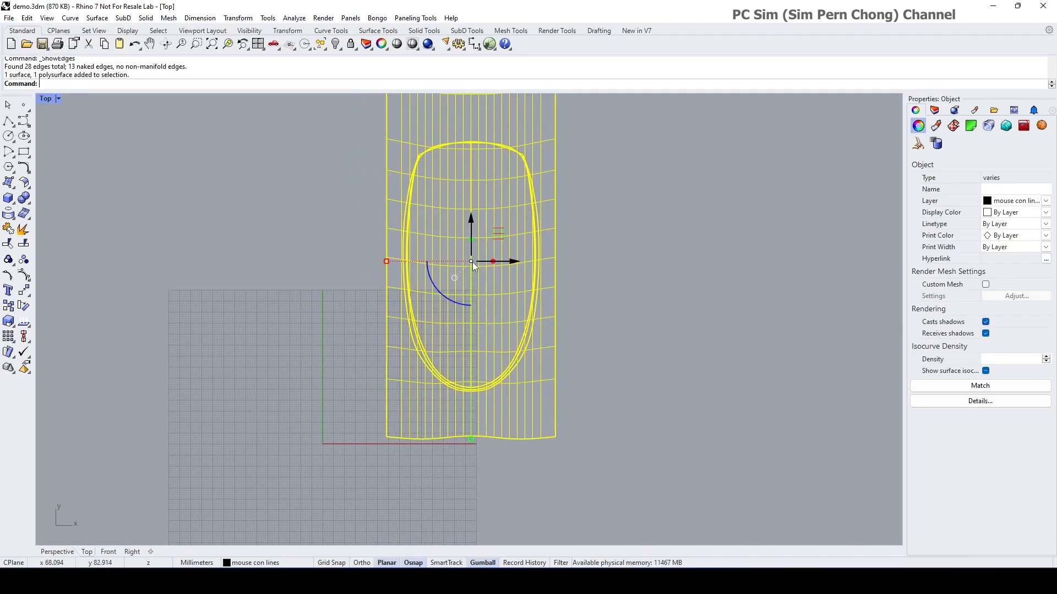
Step: With Grid Snap on, drag both surfaces so the outline's front edge sits at the origin
{"action": "left_click_drag", "start_coordinate": [470, 261], "coordinate": [477, 401], "text": "ctrl"}
{"action": "left_click", "coordinate": [332, 563]}
{"action": "left_click_drag", "start_coordinate": [471, 391], "coordinate": [322, 443]}
{"action": "scroll", "coordinate": [322, 444], "scroll_direction": "up", "scroll_amount": 5}
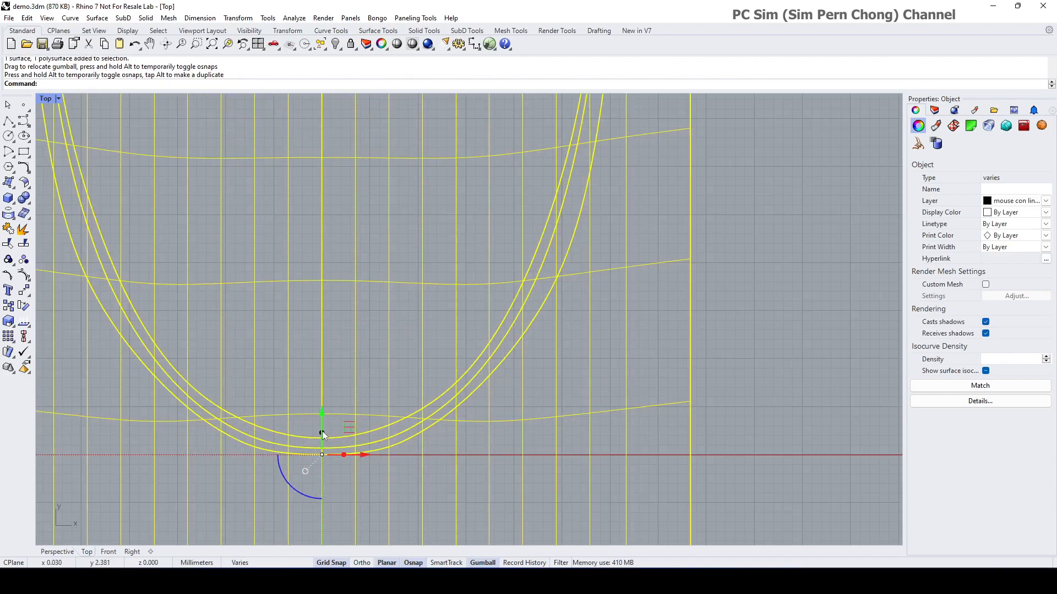
{"action": "scroll", "coordinate": [334, 425], "scroll_direction": "down", "scroll_amount": 6}
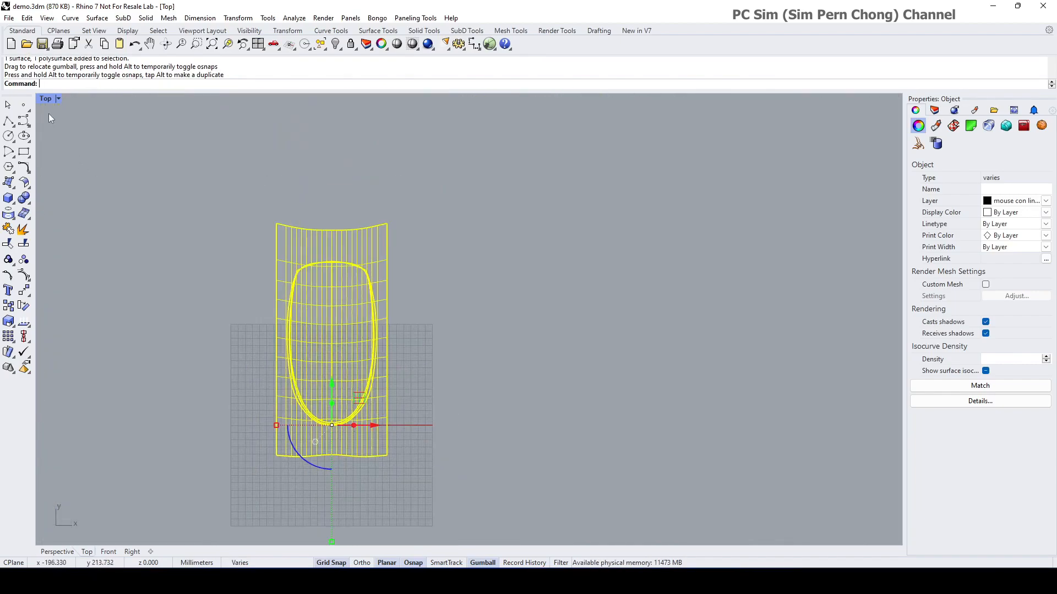
Step: Switch to a maximized Perspective view and shift the selected surfaces along the x axis
{"action": "double_click", "coordinate": [44, 99]}
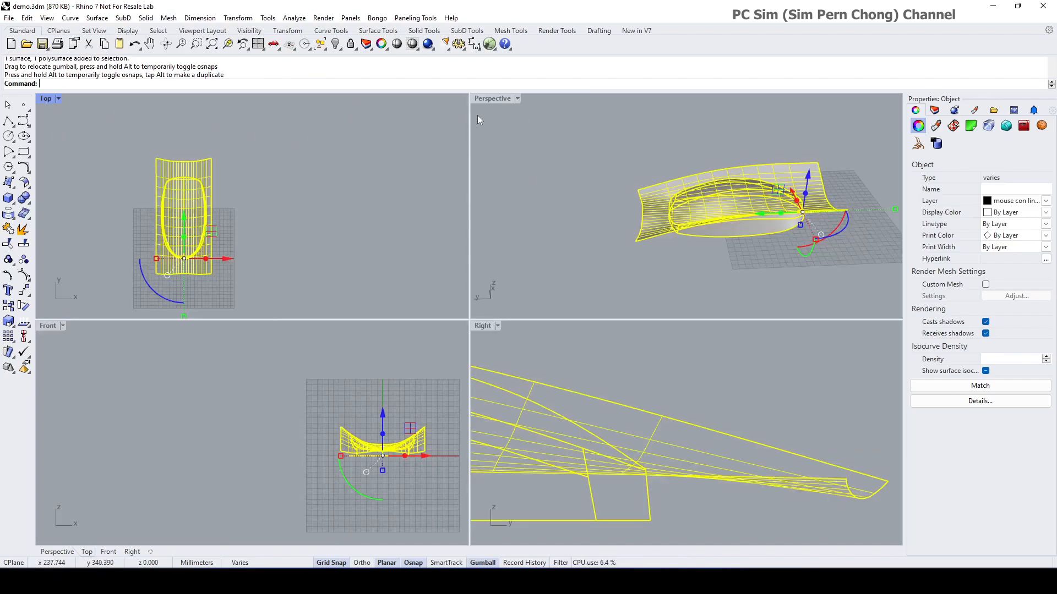
{"action": "double_click", "coordinate": [481, 99]}
{"action": "right_click_drag", "start_coordinate": [511, 148], "coordinate": [488, 152]}
{"action": "left_click_drag", "start_coordinate": [599, 346], "coordinate": [793, 397]}
{"action": "left_click", "coordinate": [655, 406]}
Step: Orbit and pan the Perspective view, then select the mouse polysurface
{"action": "right_click_drag", "start_coordinate": [655, 403], "coordinate": [769, 396]}
{"action": "right_click_drag", "start_coordinate": [720, 346], "coordinate": [625, 390], "text": "shift"}
{"action": "scroll", "coordinate": [629, 363], "scroll_direction": "up", "scroll_amount": 4}
{"action": "right_click_drag", "start_coordinate": [628, 353], "coordinate": [662, 371]}
{"action": "right_click_drag", "start_coordinate": [661, 319], "coordinate": [663, 387], "text": "shift"}
{"action": "scroll", "coordinate": [654, 385], "scroll_direction": "up", "scroll_amount": 2}
{"action": "mouse_move", "coordinate": [572, 363]}
{"action": "right_mouse_down"}
{"action": "mouse_move", "coordinate": [559, 332]}
{"action": "mouse_move", "coordinate": [571, 355]}
{"action": "right_mouse_up"}
{"action": "left_click", "coordinate": [553, 352]}
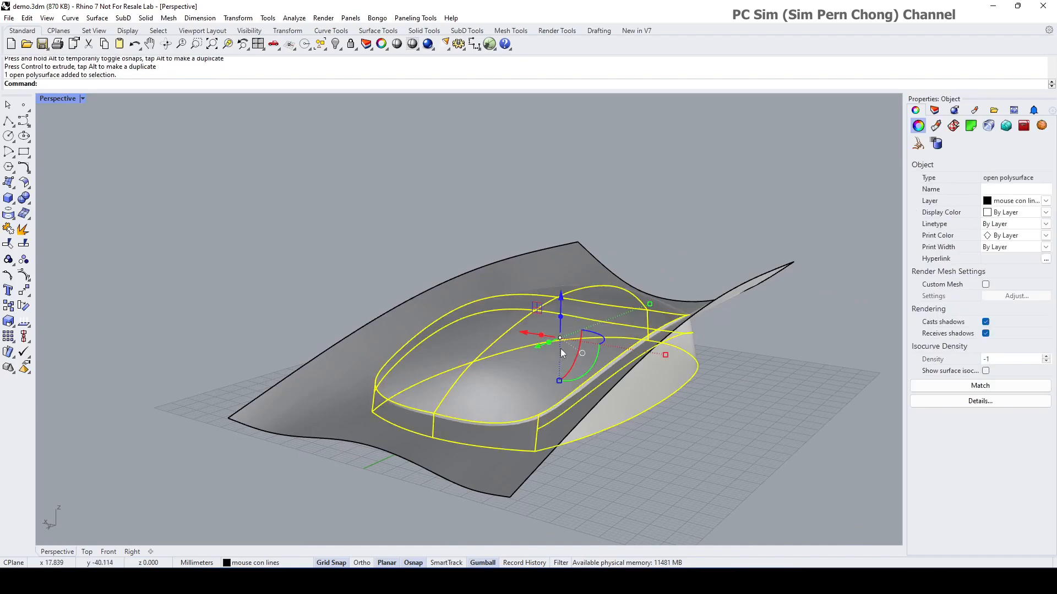
{"action": "left_click", "coordinate": [291, 18]}
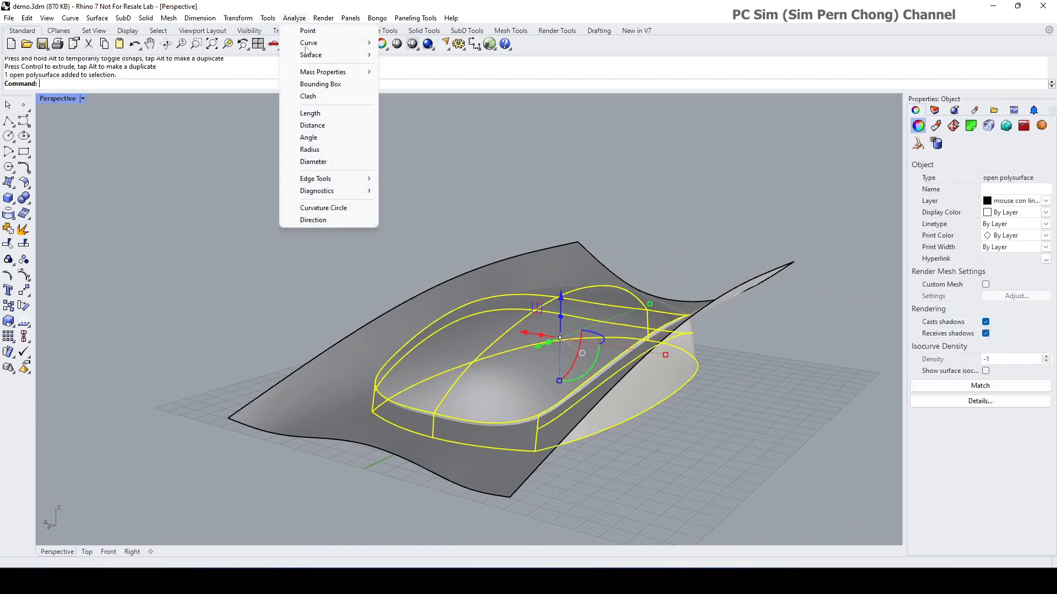
{"action": "mouse_move", "coordinate": [315, 182]}
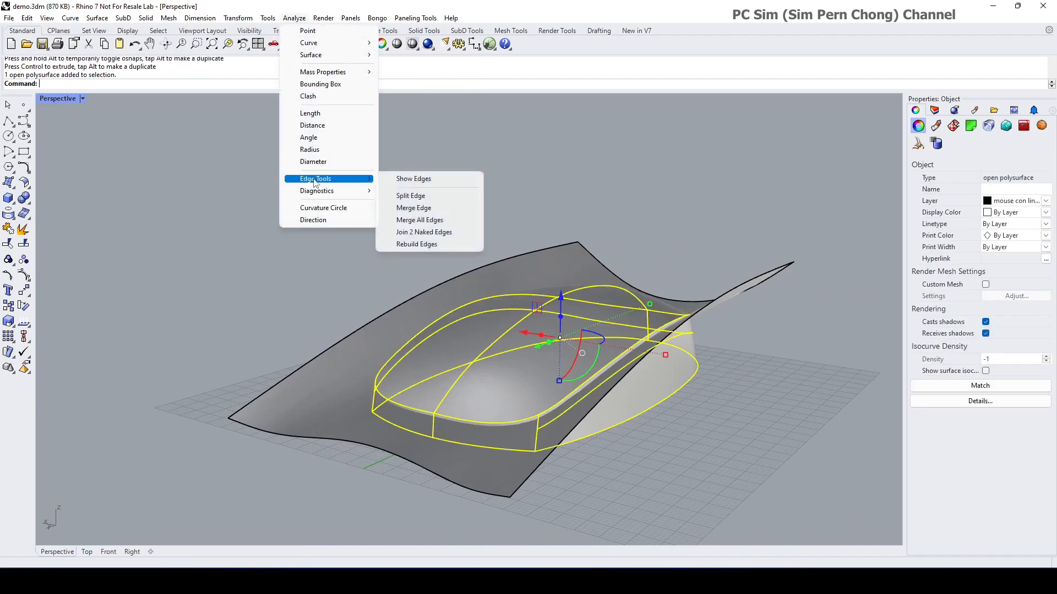
{"action": "left_click", "coordinate": [421, 180]}
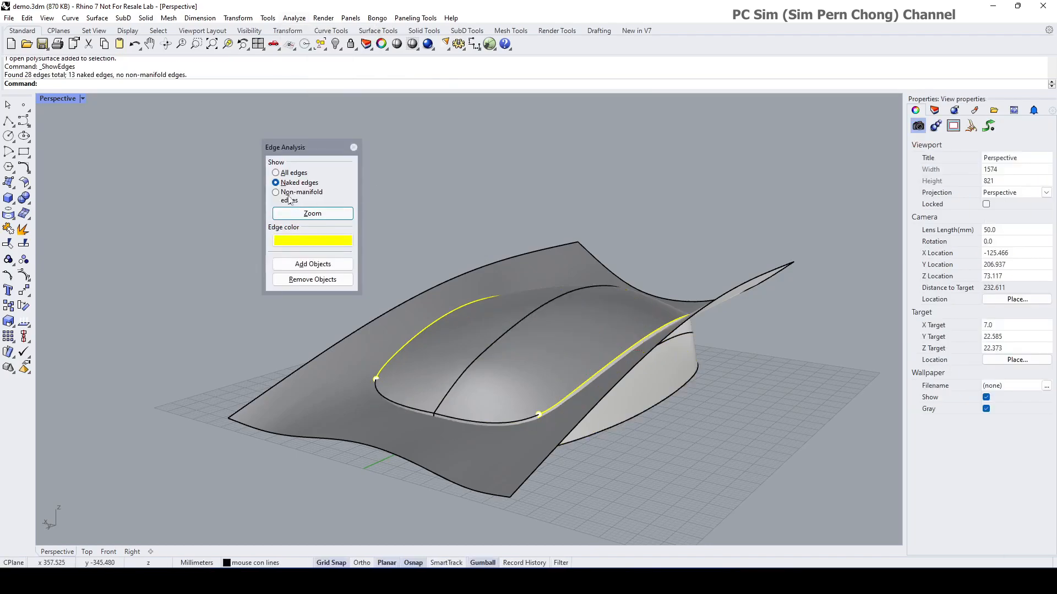
{"action": "right_click_drag", "start_coordinate": [422, 278], "coordinate": [452, 285]}
{"action": "right_click_drag", "start_coordinate": [387, 359], "coordinate": [493, 338]}
{"action": "scroll", "coordinate": [447, 374], "scroll_direction": "up", "scroll_amount": 2}
{"action": "right_click_drag", "start_coordinate": [448, 373], "coordinate": [519, 342], "text": "shift"}
{"action": "scroll", "coordinate": [551, 377], "scroll_direction": "up", "scroll_amount": 6}
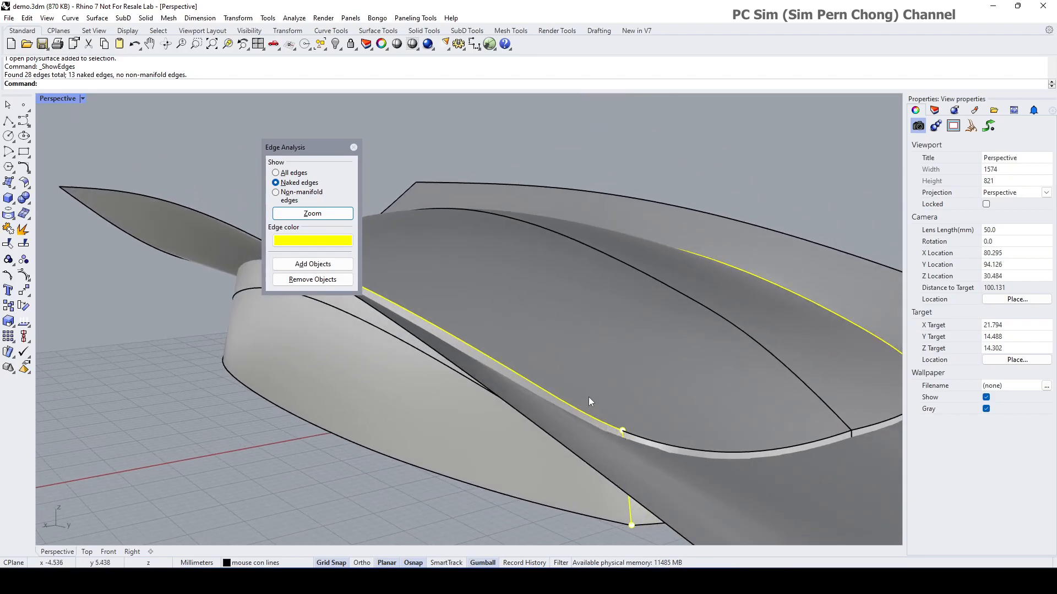
{"action": "right_click_drag", "start_coordinate": [564, 376], "coordinate": [557, 326]}
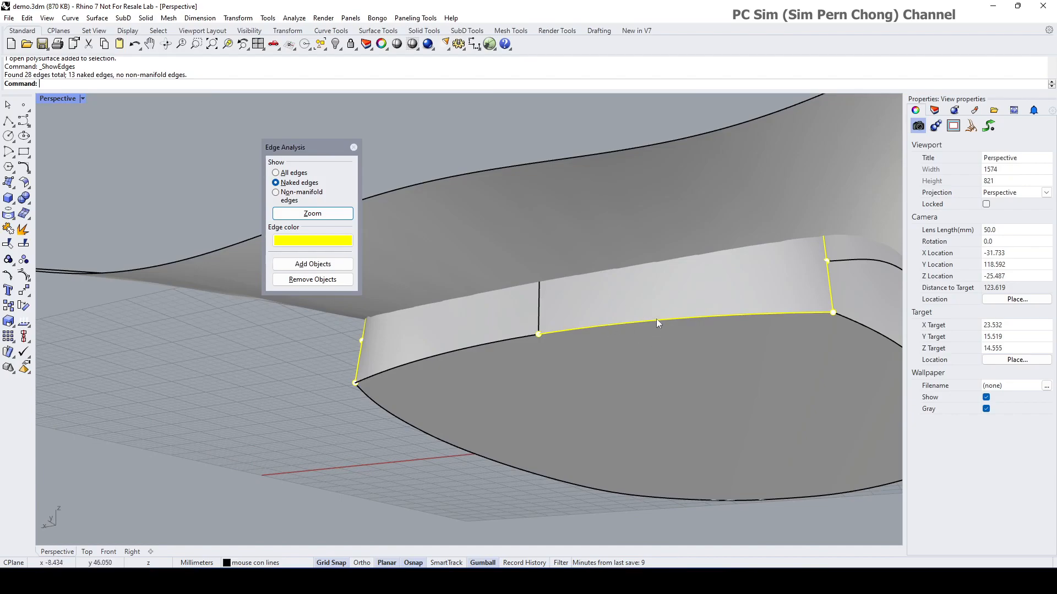
{"action": "right_click_drag", "start_coordinate": [465, 357], "coordinate": [517, 329]}
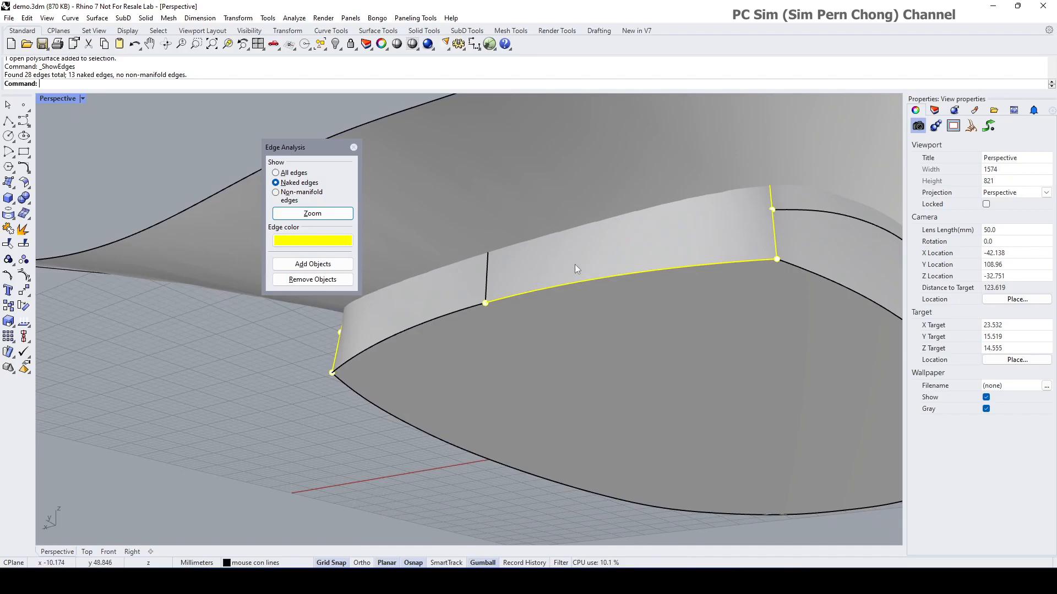
{"action": "scroll", "coordinate": [535, 256], "scroll_direction": "down", "scroll_amount": 2}
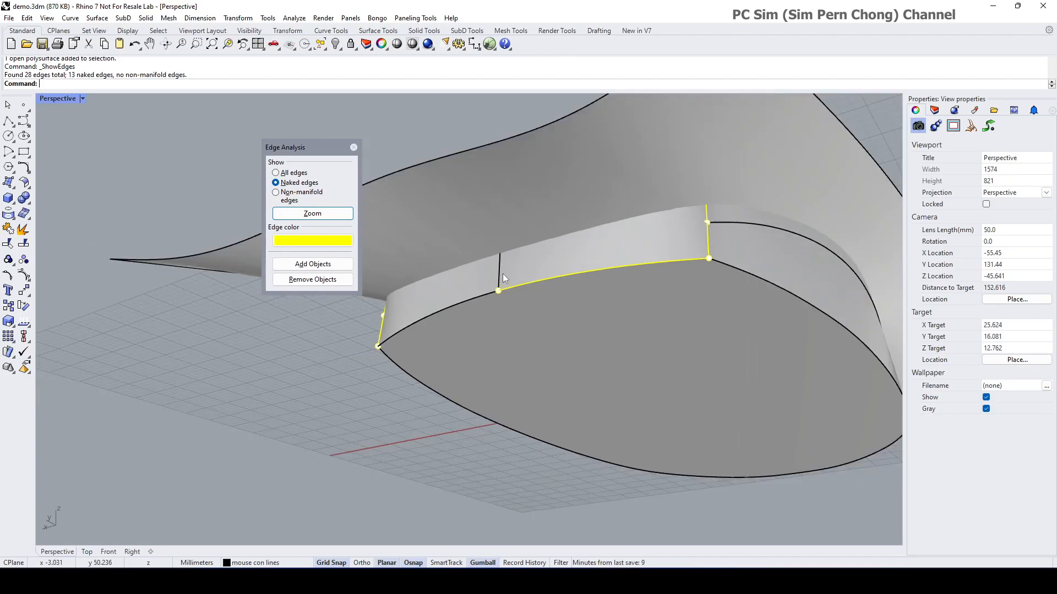
{"action": "right_click_drag", "start_coordinate": [517, 268], "coordinate": [499, 324]}
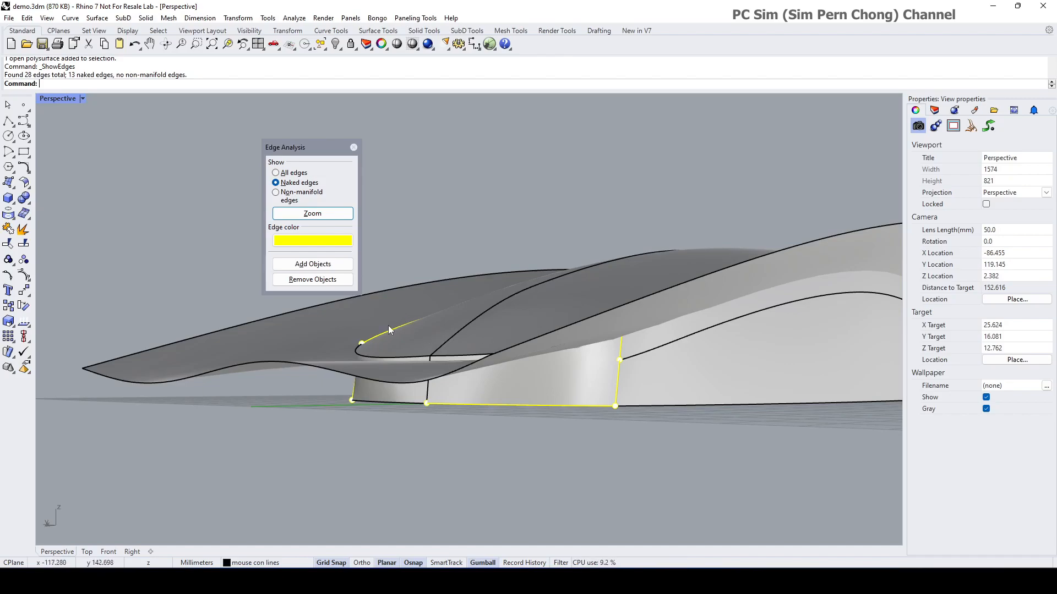
{"action": "left_click", "coordinate": [353, 147]}
{"action": "right_click_drag", "start_coordinate": [368, 246], "coordinate": [401, 313]}
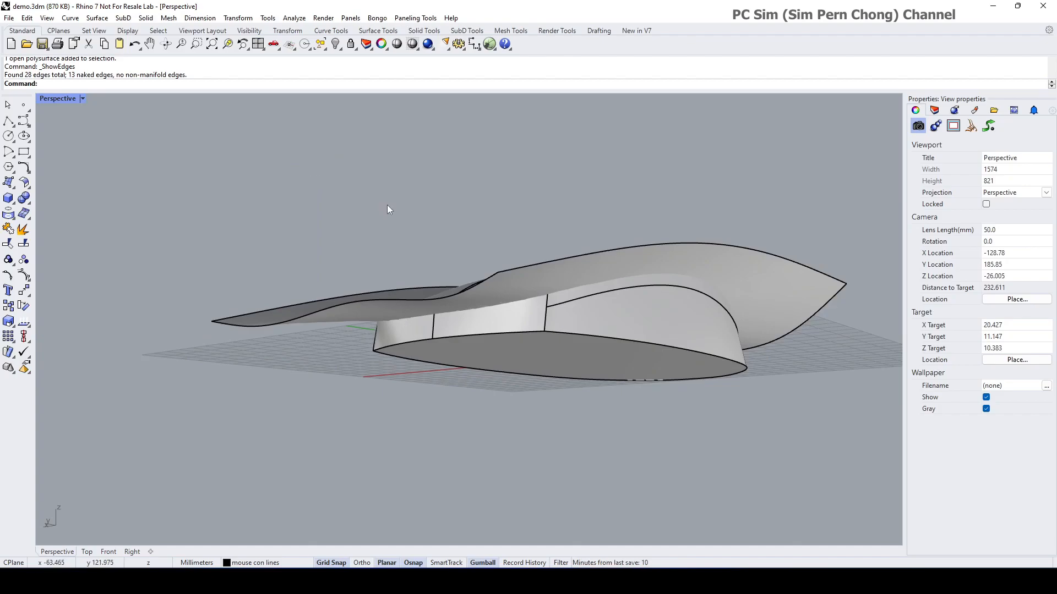
{"action": "right_click_drag", "start_coordinate": [388, 205], "coordinate": [386, 304]}
Step: Hide the mouse's top surface
{"action": "left_click", "coordinate": [385, 306]}
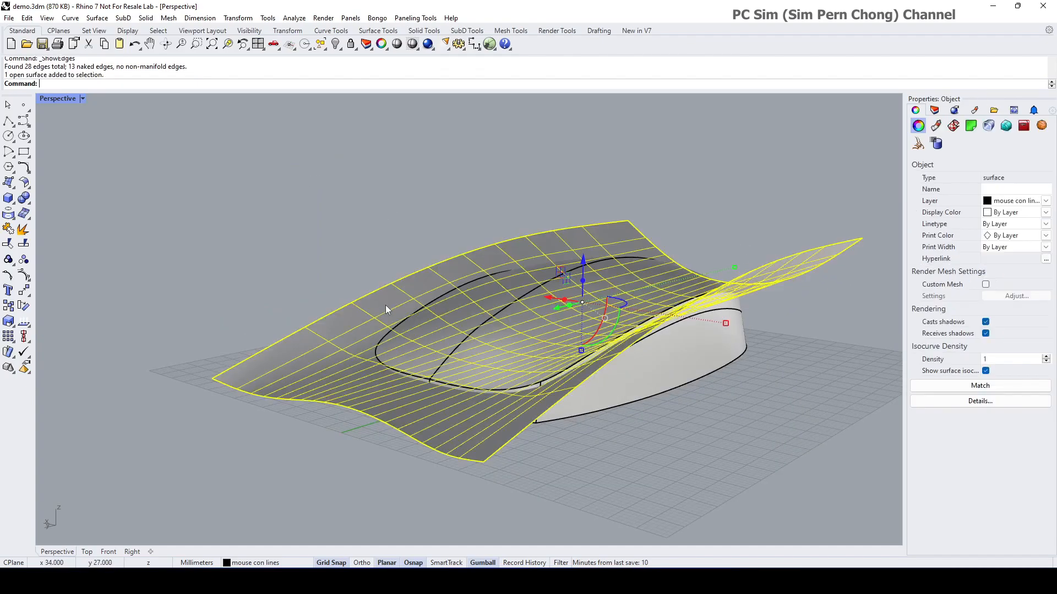
{"action": "left_click", "coordinate": [335, 43]}
{"action": "right_click_drag", "start_coordinate": [384, 196], "coordinate": [494, 376]}
Step: Explode the side-wall polysurface into 9 surfaces and select the two front side surfaces
{"action": "left_click", "coordinate": [487, 364]}
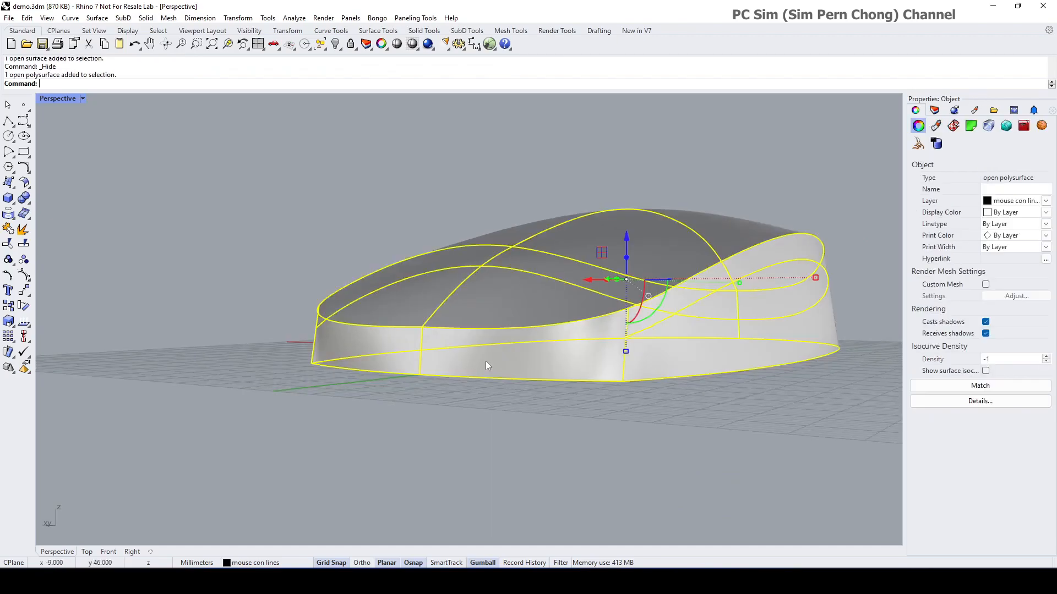
{"action": "left_click", "coordinate": [24, 229]}
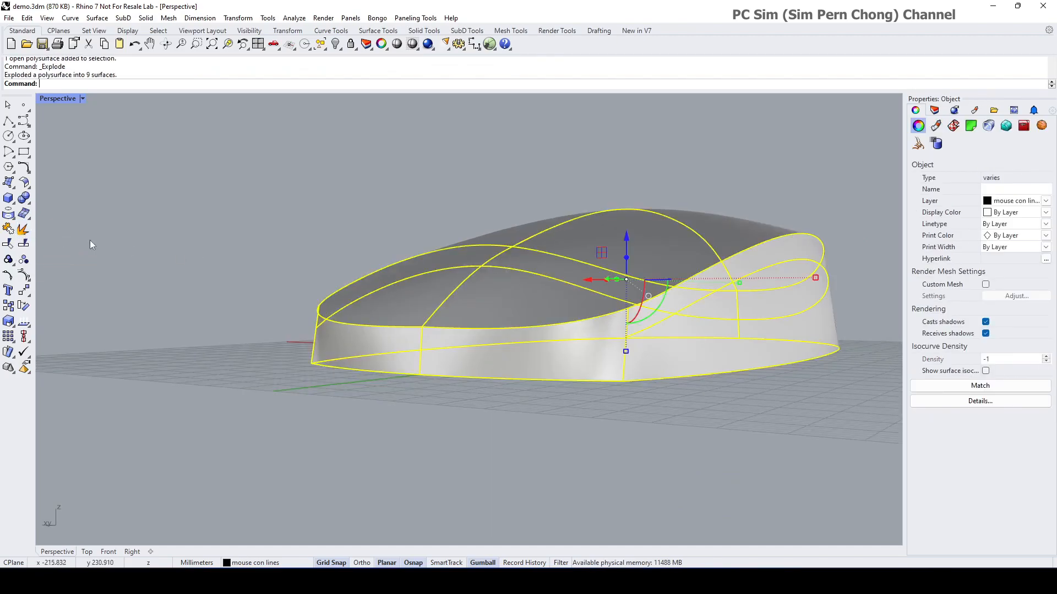
{"action": "left_click", "coordinate": [444, 355]}
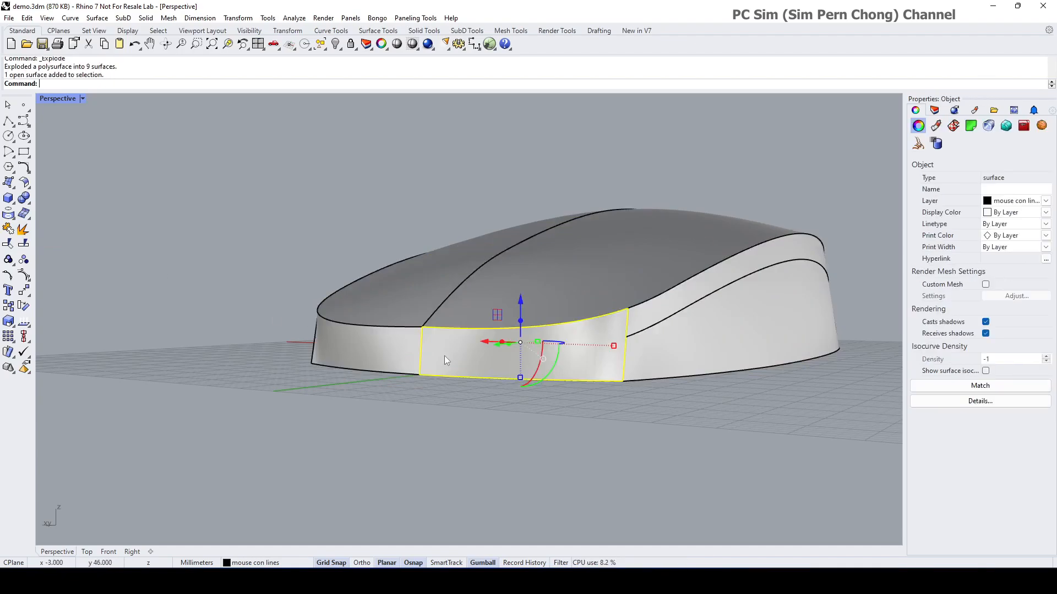
{"action": "left_click", "coordinate": [384, 355], "text": "shift"}
{"action": "left_click", "coordinate": [295, 19]}
Step: Turn on Zebra analysis for the two front side surfaces and zoom in on the stripes
{"action": "mouse_move", "coordinate": [311, 55]}
{"action": "left_click", "coordinate": [411, 90]}
{"action": "scroll", "coordinate": [480, 323], "scroll_direction": "up", "scroll_amount": 5}
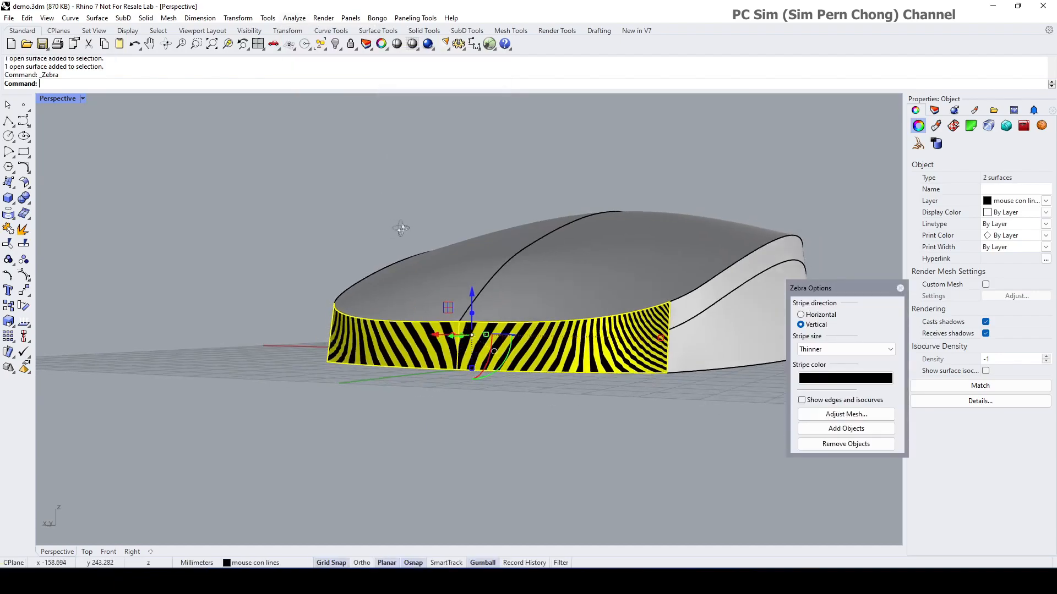
{"action": "mouse_move", "coordinate": [476, 323]}
{"action": "right_mouse_down"}
{"action": "mouse_move", "coordinate": [457, 330]}
{"action": "mouse_move", "coordinate": [496, 341]}
{"action": "mouse_move", "coordinate": [487, 312]}
{"action": "mouse_move", "coordinate": [464, 339]}
{"action": "right_mouse_up"}
{"action": "scroll", "coordinate": [488, 337], "scroll_direction": "up", "scroll_amount": 5}
{"action": "scroll", "coordinate": [485, 338], "scroll_direction": "down", "scroll_amount": 8}
{"action": "scroll", "coordinate": [463, 338], "scroll_direction": "up", "scroll_amount": 2}
Step: Toggle control points on each front surface, turn them off, and reselect the right one
{"action": "key", "text": "Escape"}
{"action": "left_click", "coordinate": [467, 355]}
{"action": "left_click", "coordinate": [24, 275]}
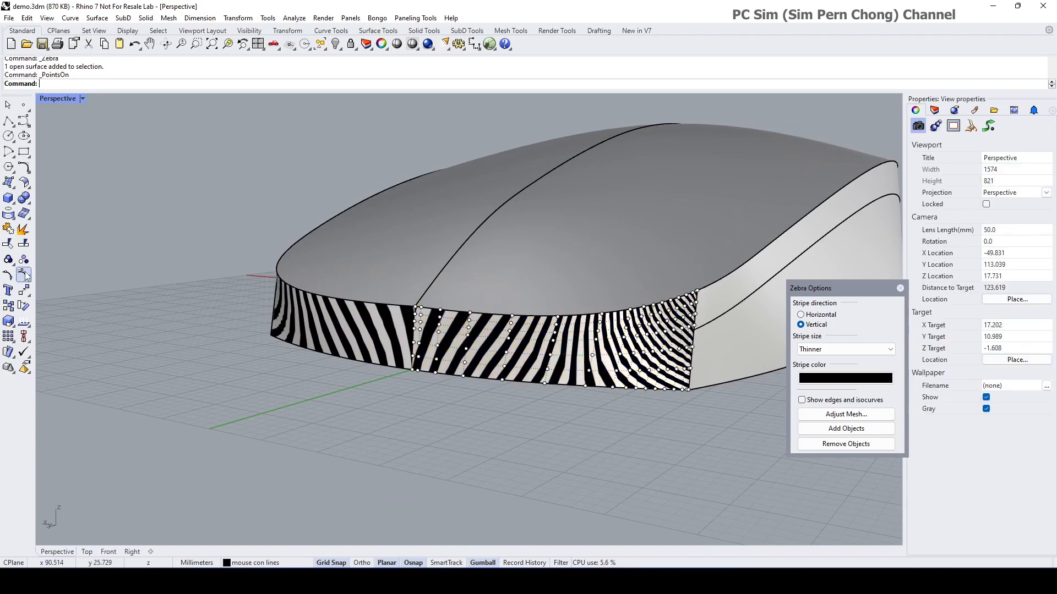
{"action": "right_click_drag", "start_coordinate": [371, 359], "coordinate": [385, 356]}
{"action": "left_click", "coordinate": [431, 361]}
{"action": "key", "text": "F10"}
{"action": "key", "text": "Escape"}
{"action": "left_click", "coordinate": [502, 350]}
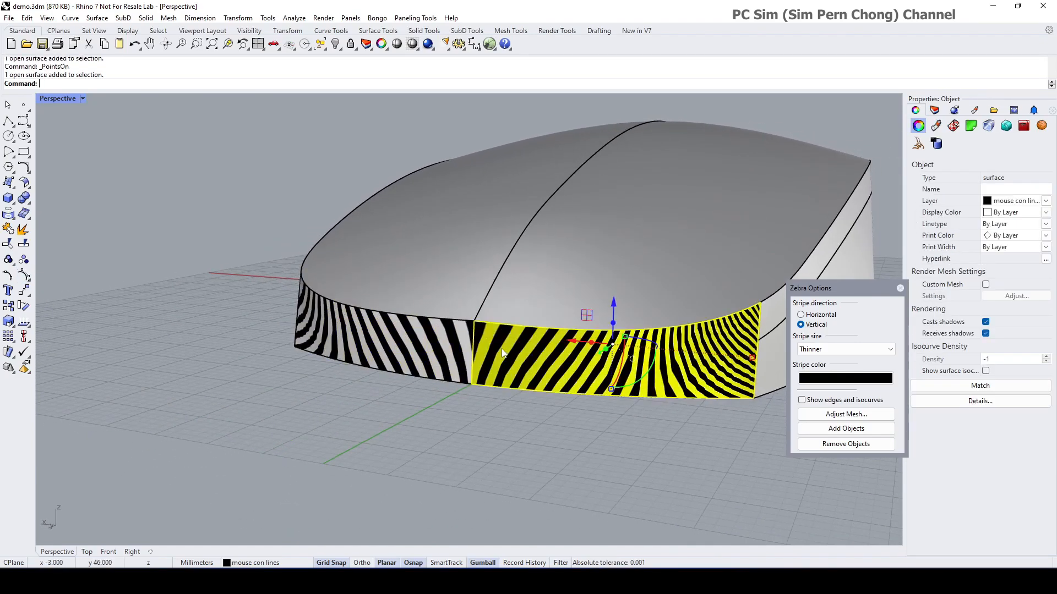
{"action": "scroll", "coordinate": [498, 356], "scroll_direction": "up", "scroll_amount": 5}
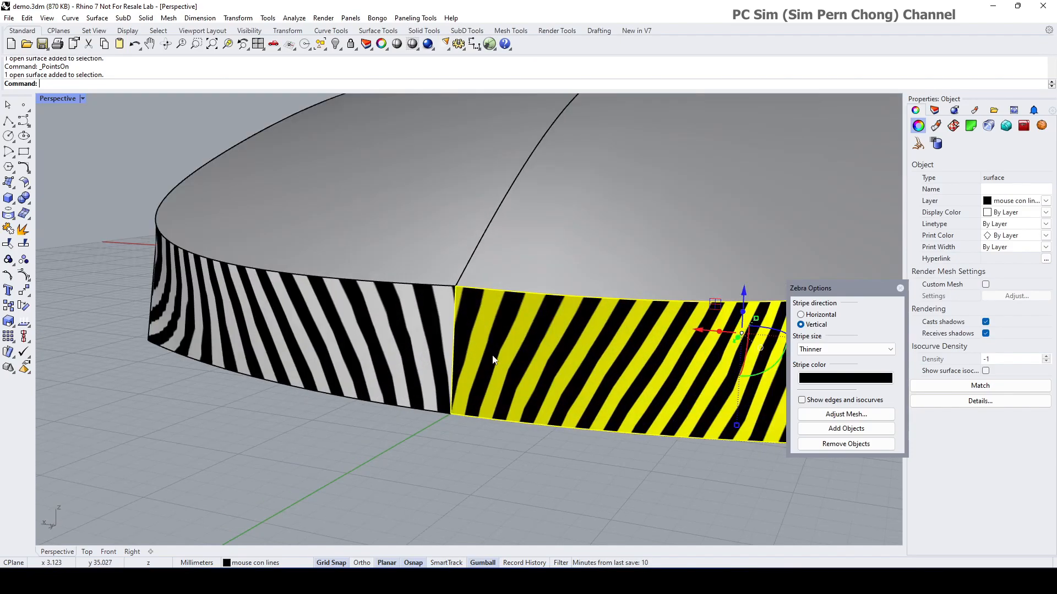
{"action": "right_click_drag", "start_coordinate": [308, 342], "coordinate": [374, 368]}
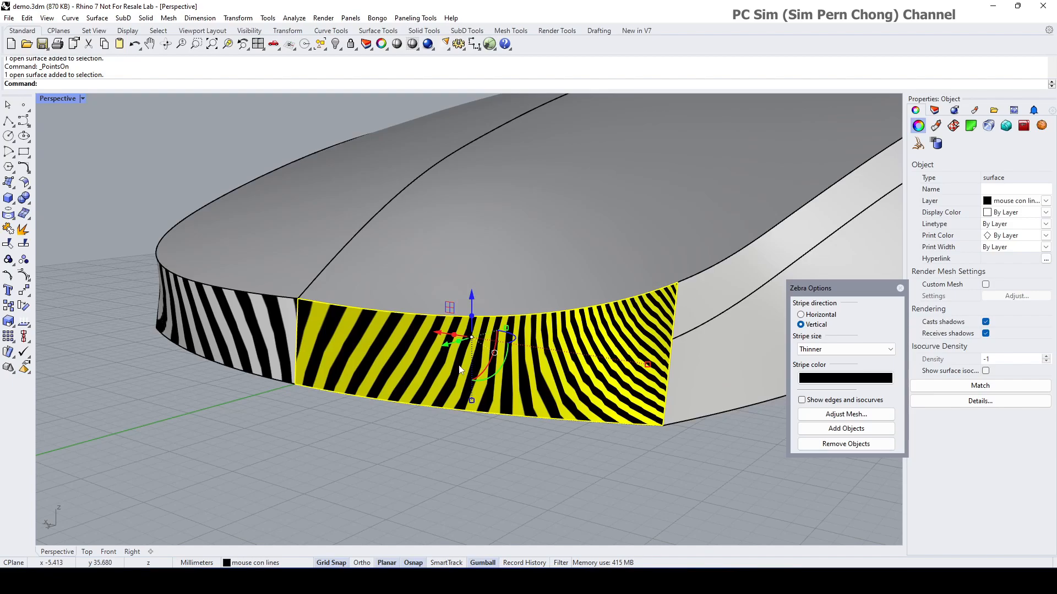
Step: Delete the right front surface and show control points on the left one
{"action": "key", "text": "Delete"}
{"action": "left_click", "coordinate": [257, 350]}
{"action": "right_click_drag", "start_coordinate": [256, 350], "coordinate": [291, 352]}
{"action": "left_click", "coordinate": [25, 337]}
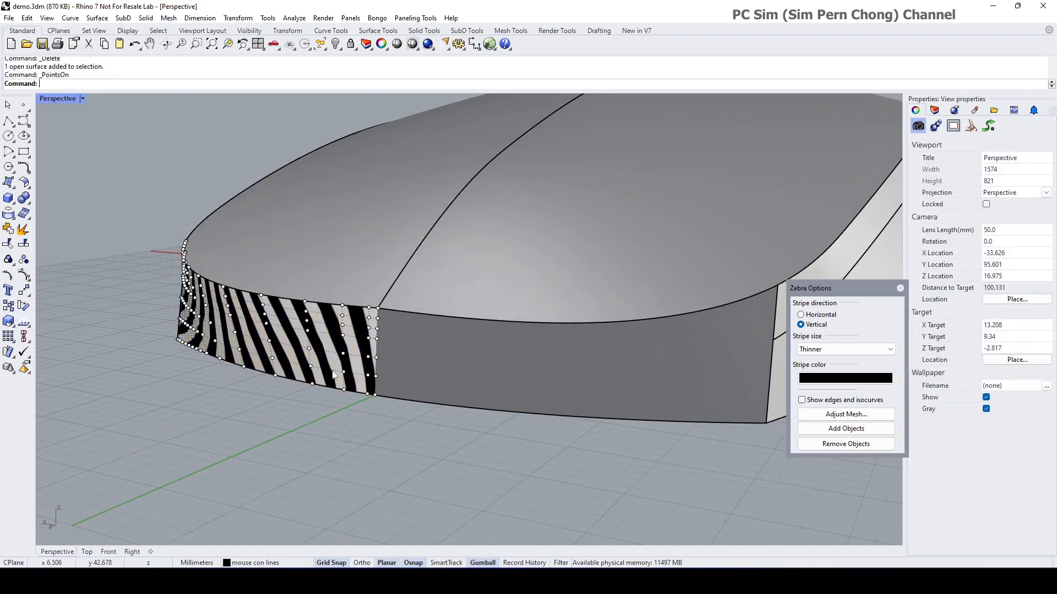
{"action": "scroll", "coordinate": [377, 293], "scroll_direction": "up", "scroll_amount": 3}
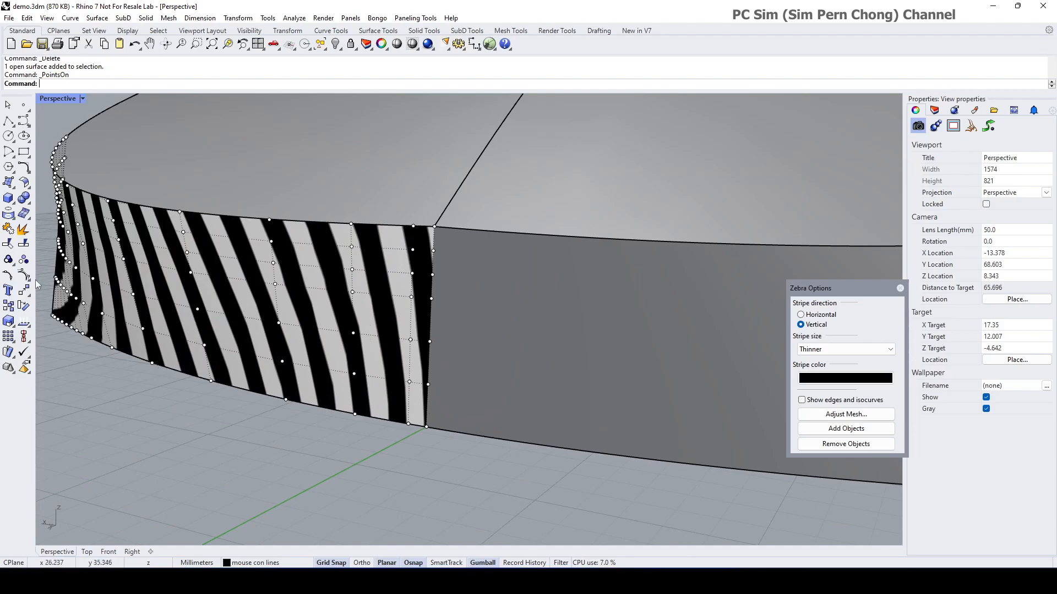
Step: Remove one knotline from the remaining front side surface with Remove Knot
{"action": "left_click", "coordinate": [23, 291]}
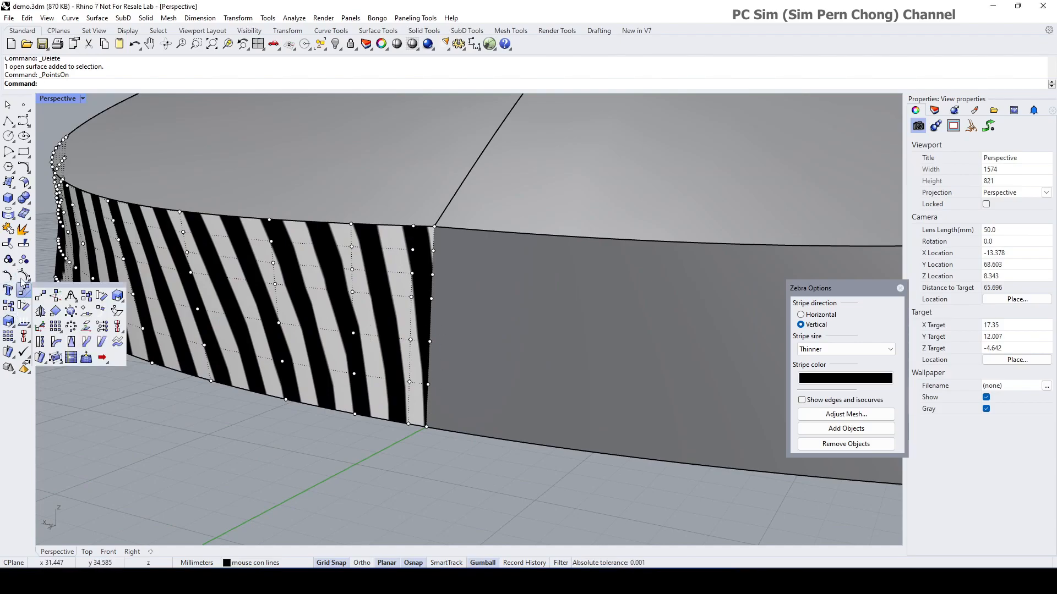
{"action": "left_click", "coordinate": [23, 275]}
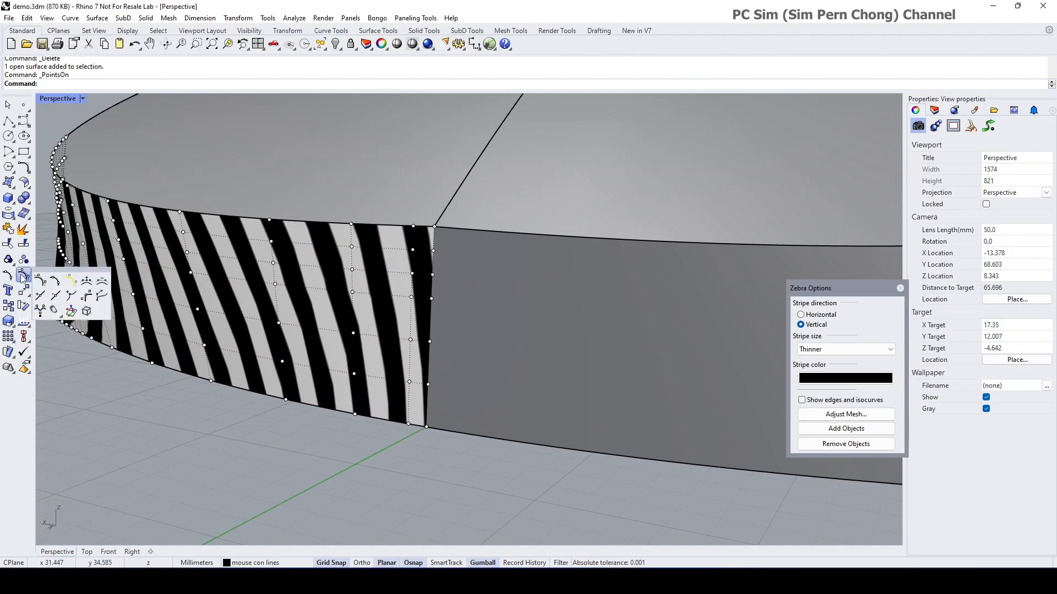
{"action": "left_click", "coordinate": [53, 297]}
{"action": "left_click", "coordinate": [421, 332]}
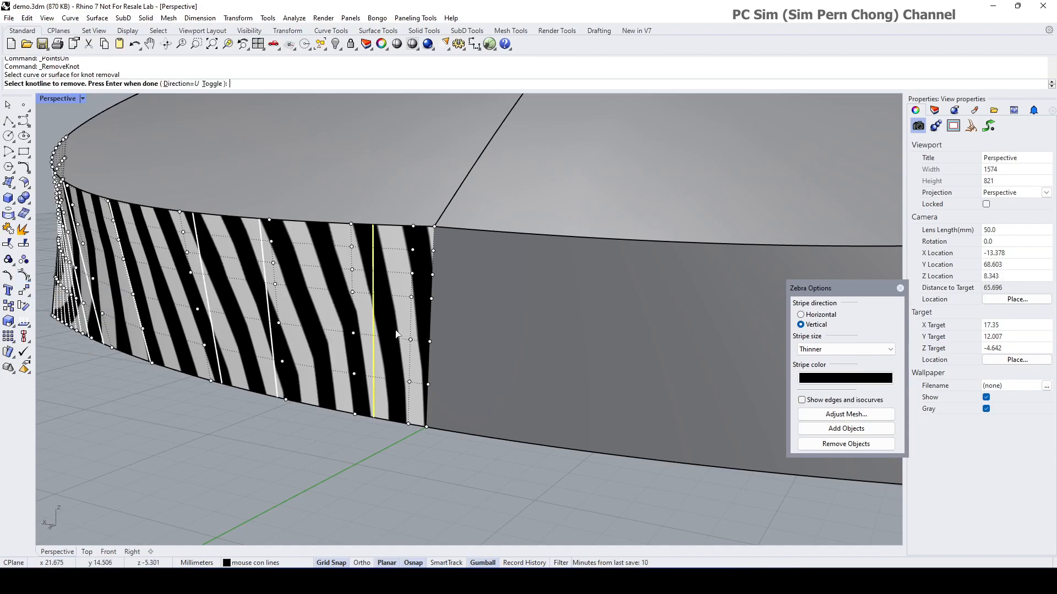
{"action": "left_click", "coordinate": [398, 333]}
{"action": "key", "text": "Return"}
{"action": "scroll", "coordinate": [395, 334], "scroll_direction": "down", "scroll_amount": 2}
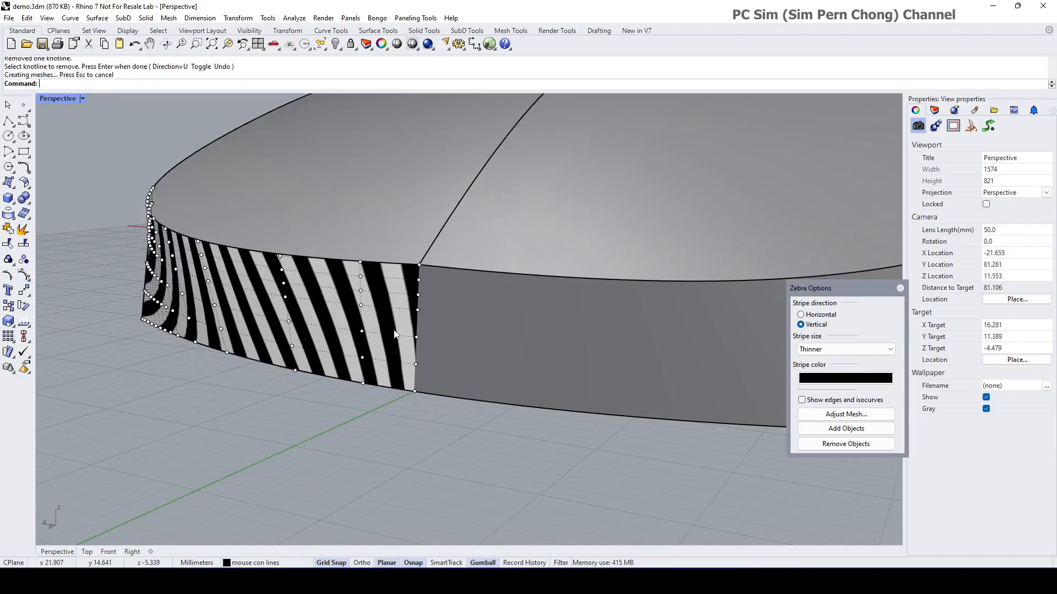
{"action": "right_click_drag", "start_coordinate": [395, 334], "coordinate": [388, 338]}
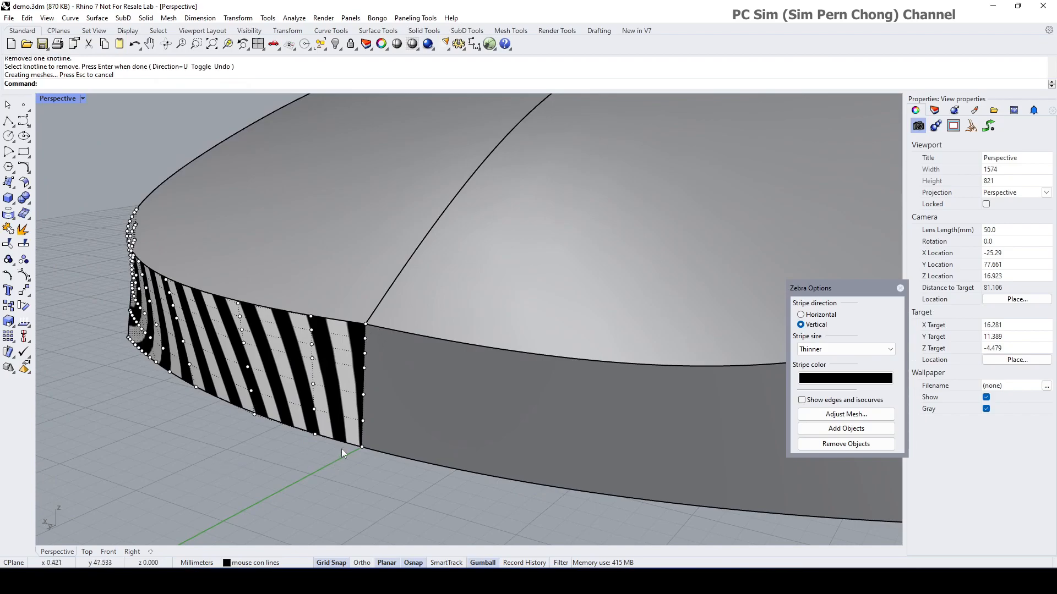
{"action": "scroll", "coordinate": [345, 447], "scroll_direction": "down", "scroll_amount": 5}
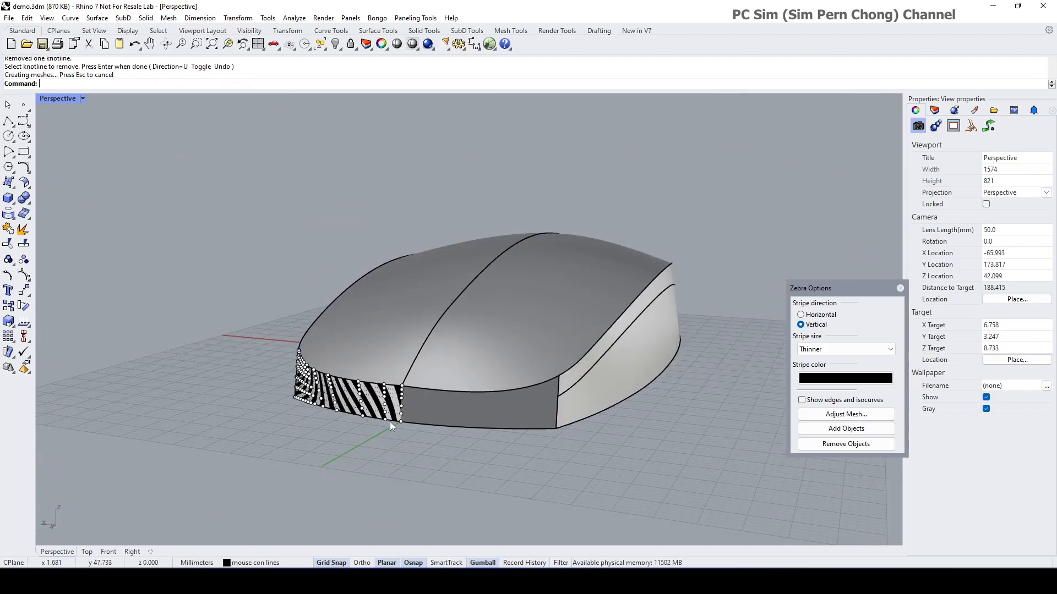
{"action": "scroll", "coordinate": [374, 441], "scroll_direction": "up", "scroll_amount": 3}
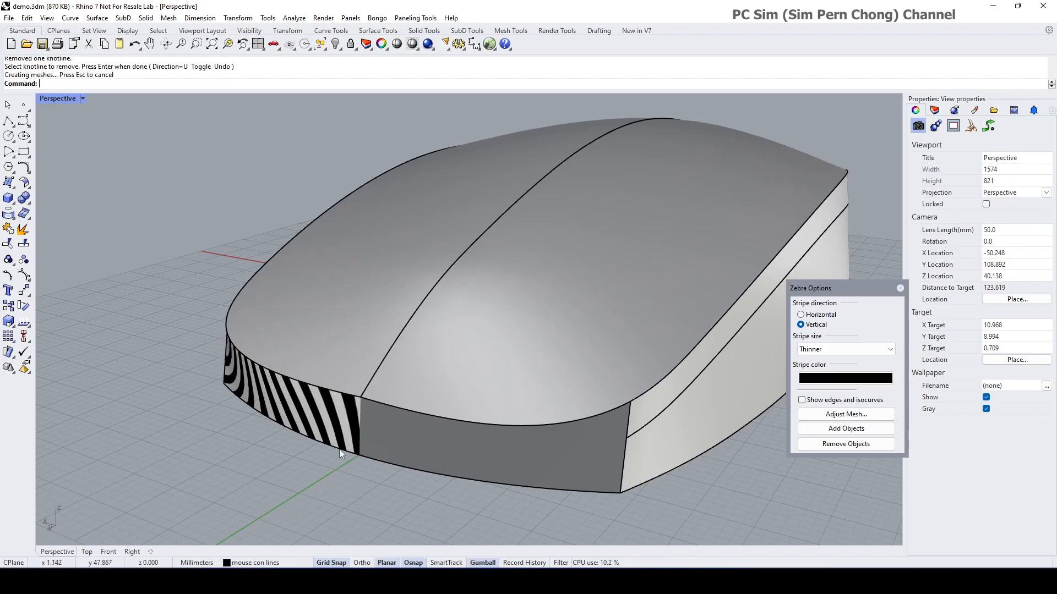
{"action": "left_click", "coordinate": [343, 431]}
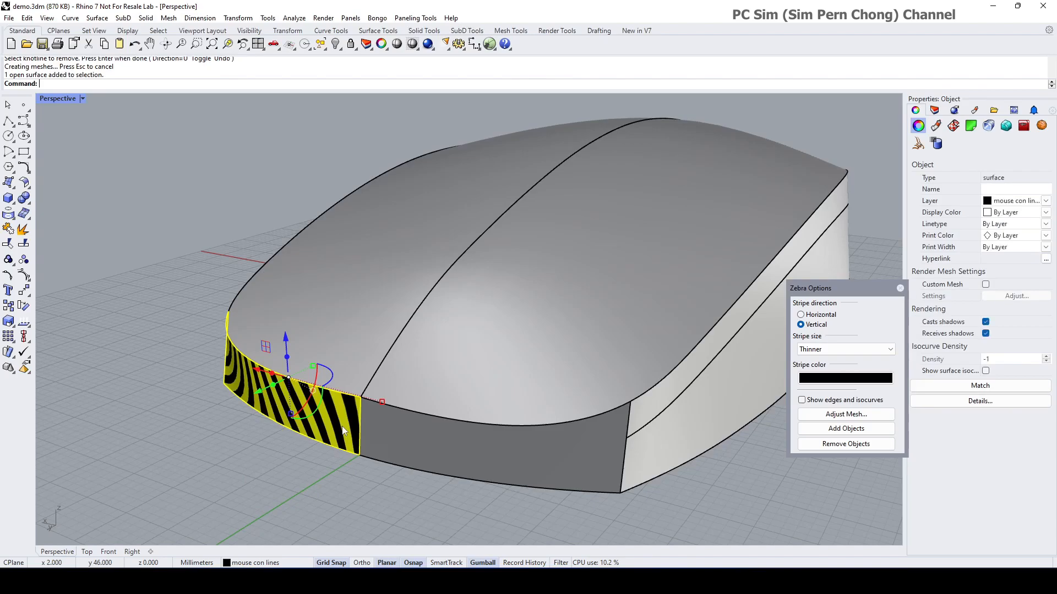
{"action": "left_click", "coordinate": [27, 295]}
{"action": "left_click", "coordinate": [40, 311]}
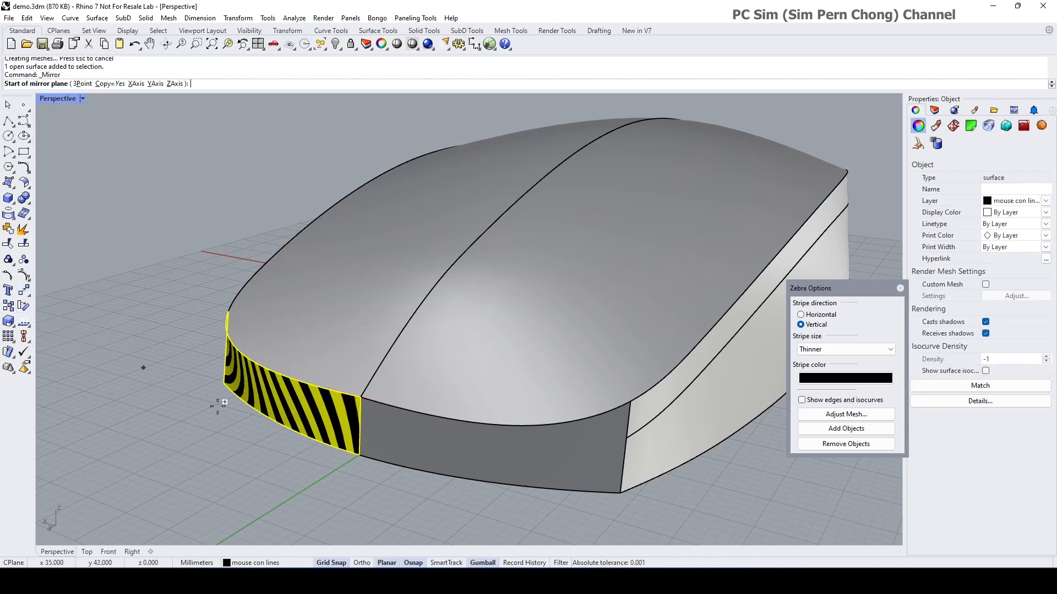
{"action": "left_click", "coordinate": [342, 464]}
{"action": "left_click", "coordinate": [312, 481]}
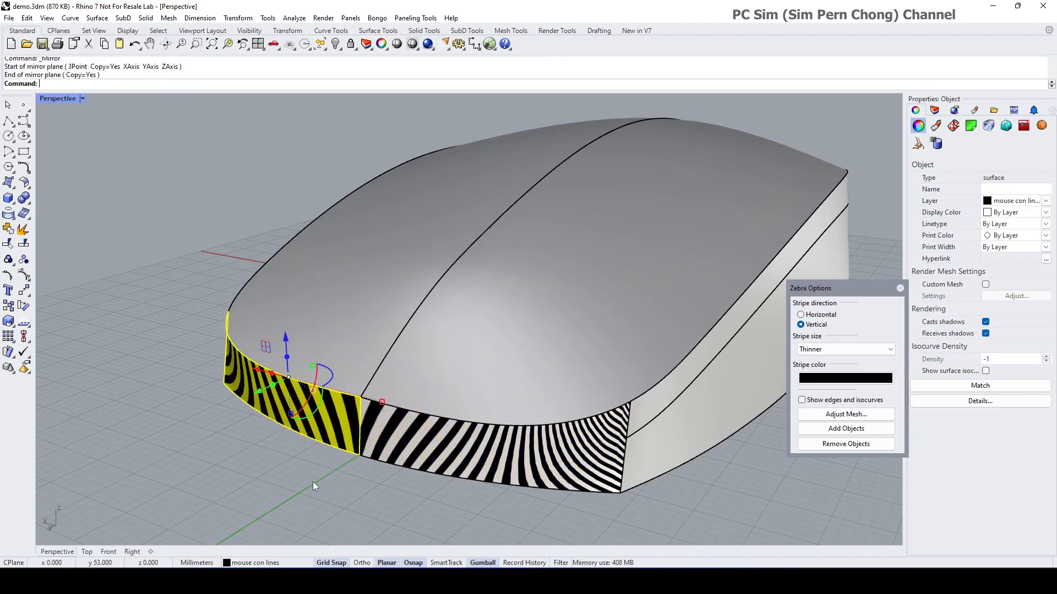
{"action": "scroll", "coordinate": [394, 410], "scroll_direction": "up", "scroll_amount": 3}
{"action": "key", "text": "Escape"}
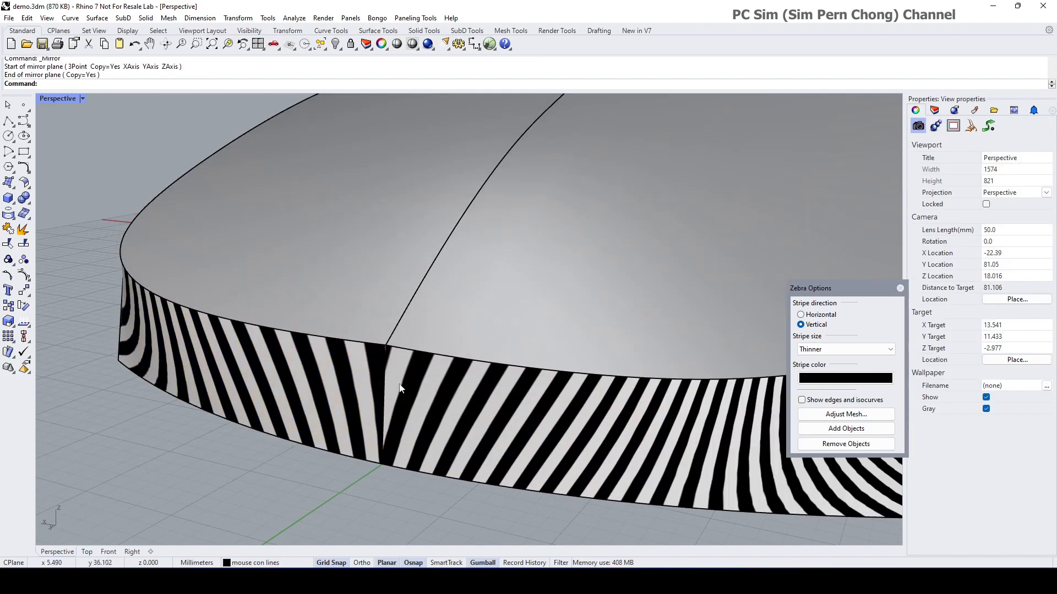
{"action": "scroll", "coordinate": [394, 397], "scroll_direction": "up", "scroll_amount": 4}
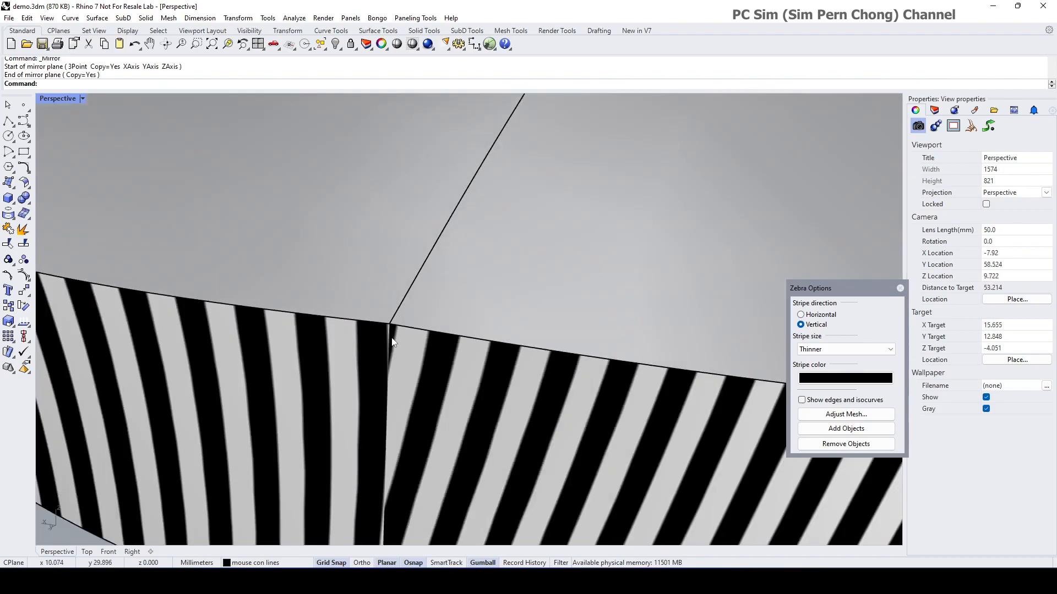
{"action": "scroll", "coordinate": [390, 343], "scroll_direction": "up", "scroll_amount": 2}
{"action": "right_click_drag", "start_coordinate": [386, 321], "coordinate": [395, 304], "text": "shift"}
{"action": "left_click", "coordinate": [432, 313]}
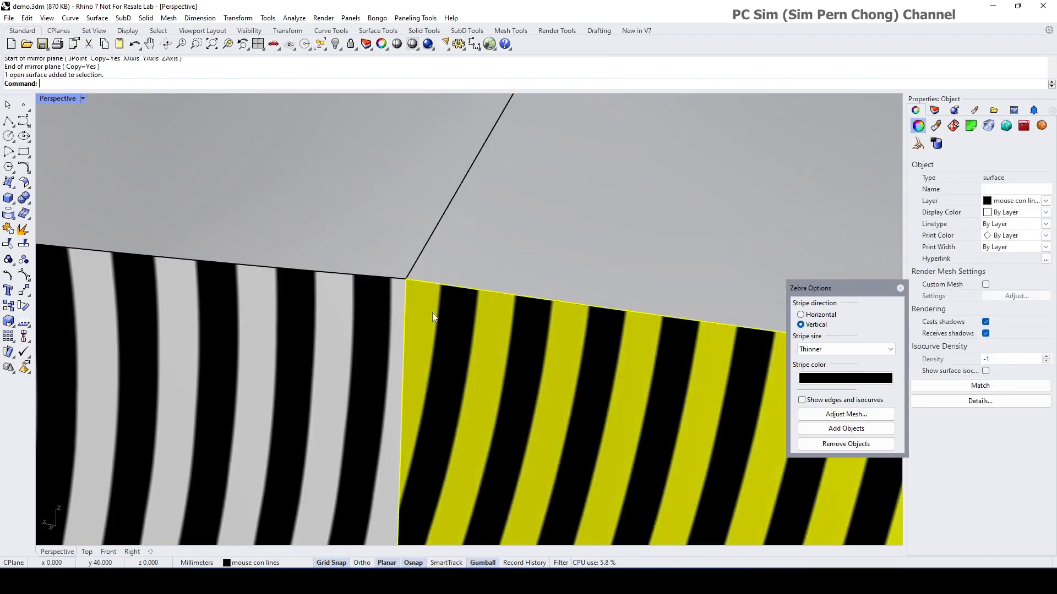
{"action": "left_click", "coordinate": [380, 302]}
{"action": "scroll", "coordinate": [441, 412], "scroll_direction": "down", "scroll_amount": 5}
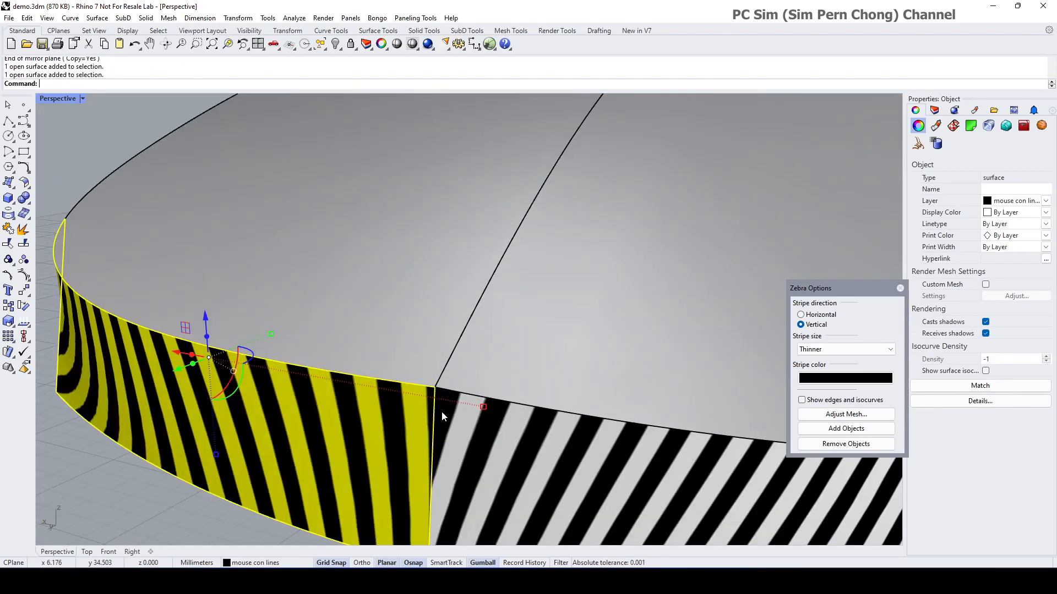
{"action": "key", "text": "Escape"}
{"action": "scroll", "coordinate": [437, 358], "scroll_direction": "down", "scroll_amount": 1}
{"action": "right_click_drag", "start_coordinate": [440, 378], "coordinate": [432, 379]}
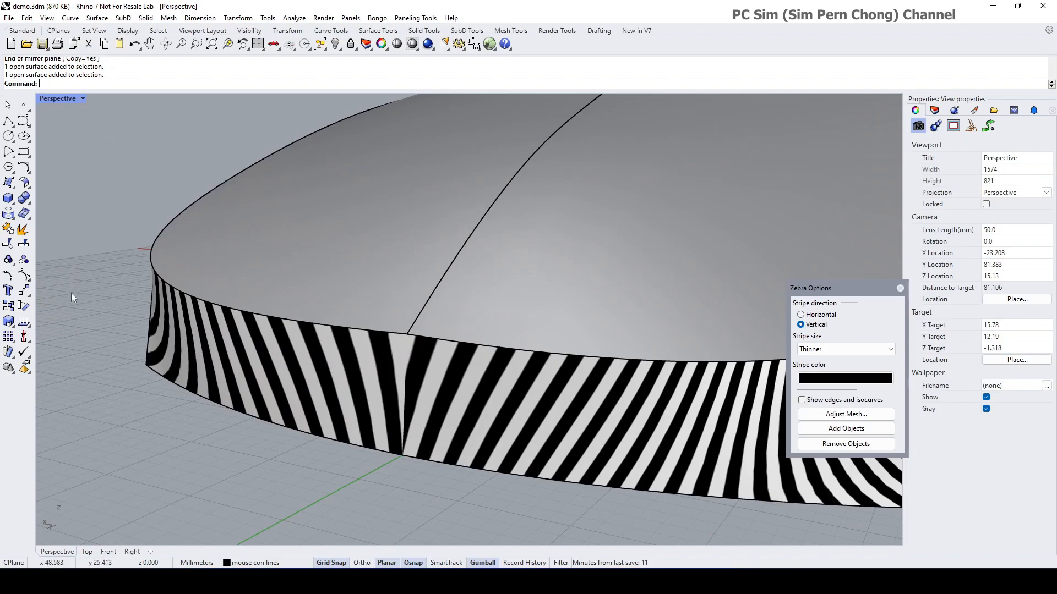
Step: Start Match Surface on the side band's seam, picking the edge to change and its neighbour
{"action": "left_click", "coordinate": [28, 187]}
{"action": "left_click_drag", "start_coordinate": [51, 177], "coordinate": [104, 181]}
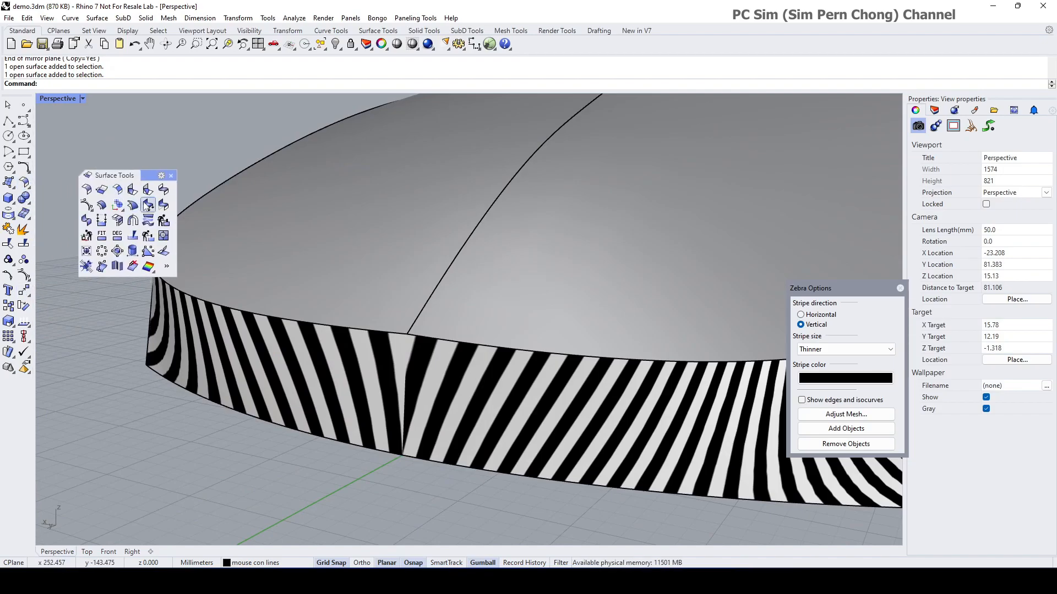
{"action": "left_click", "coordinate": [162, 206]}
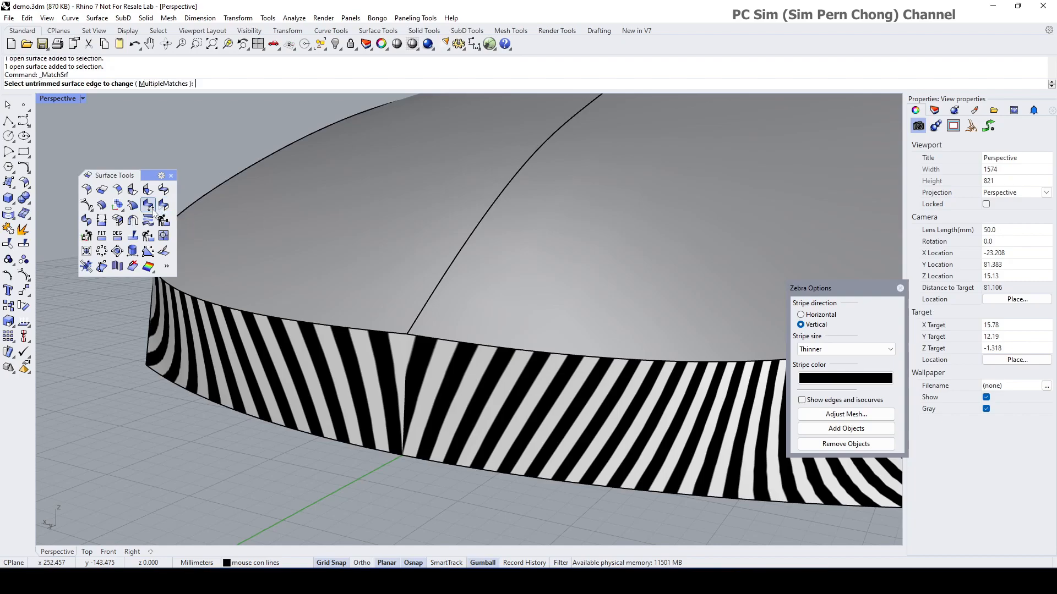
{"action": "left_click", "coordinate": [408, 372]}
{"action": "left_click", "coordinate": [421, 390]}
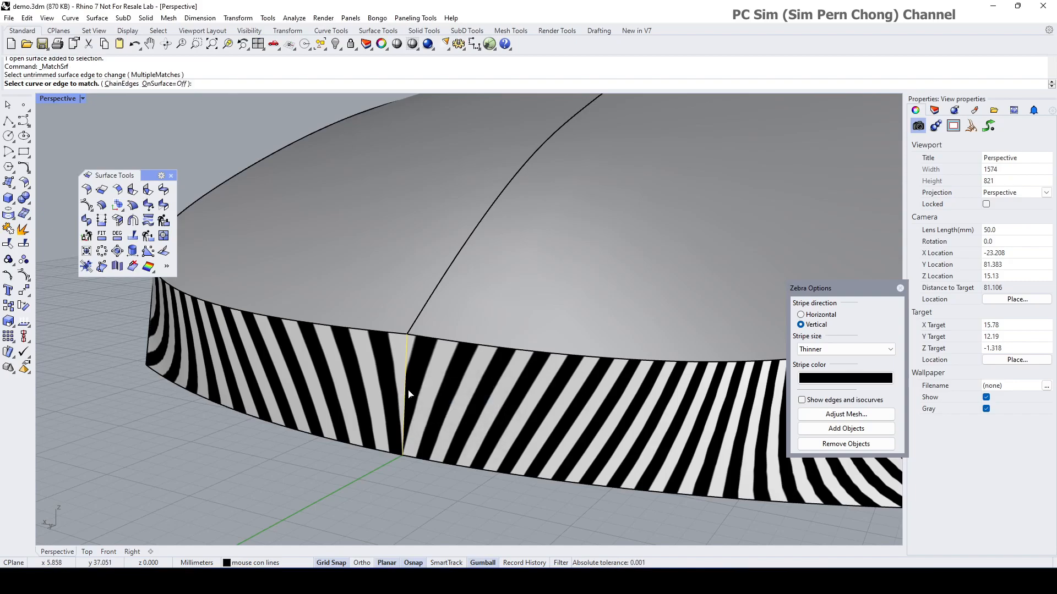
{"action": "left_click", "coordinate": [409, 394]}
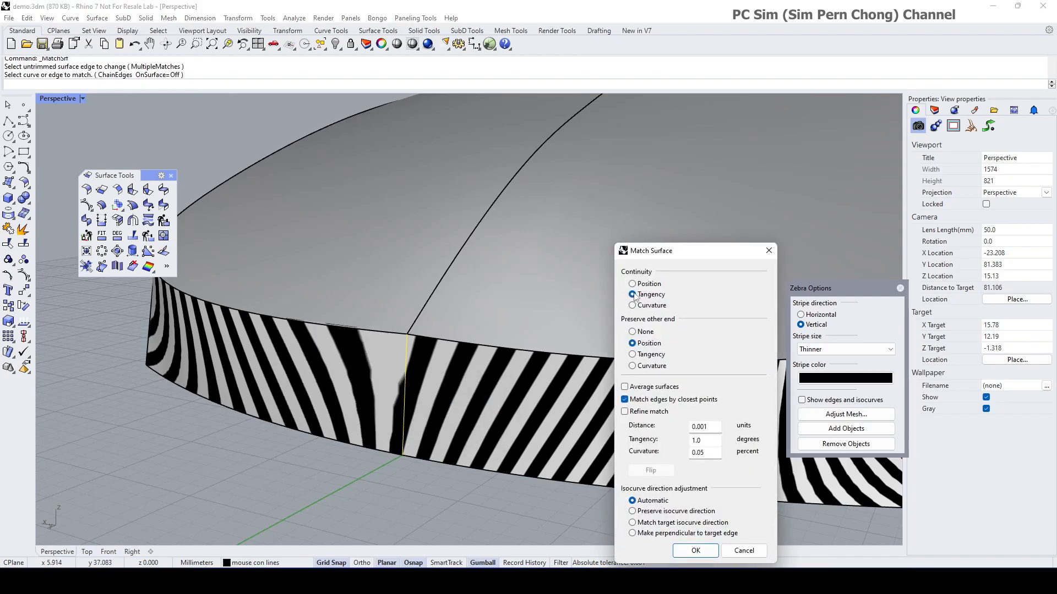
Step: Match the seam with Average surfaces and Curvature continuity, then confirm
{"action": "left_click", "coordinate": [625, 387]}
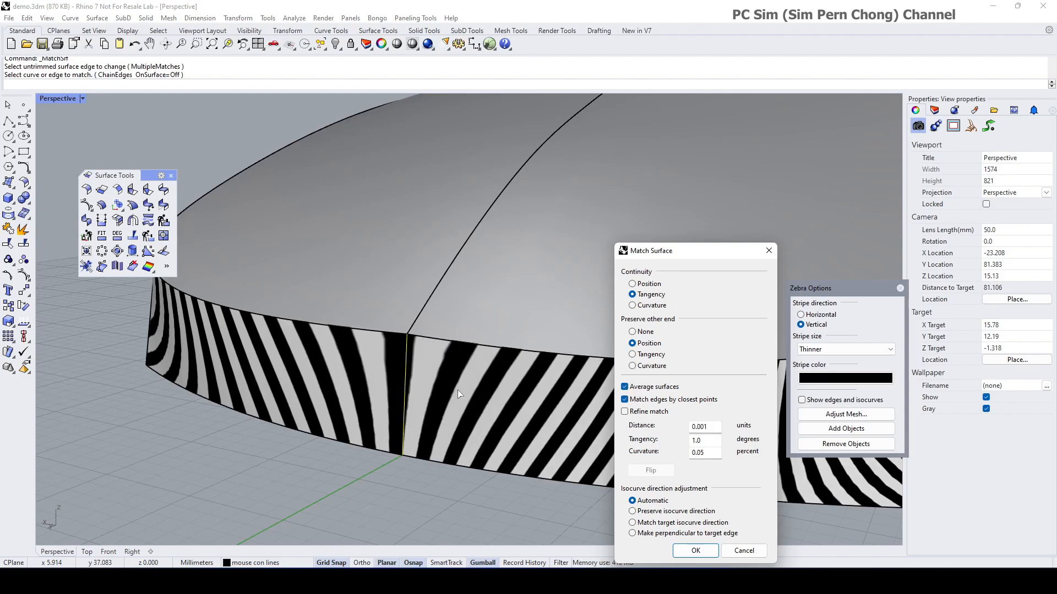
{"action": "mouse_move", "coordinate": [486, 401]}
{"action": "right_mouse_down"}
{"action": "mouse_move", "coordinate": [467, 418]}
{"action": "mouse_move", "coordinate": [479, 397]}
{"action": "right_mouse_up"}
{"action": "right_click_drag", "start_coordinate": [405, 376], "coordinate": [400, 285]}
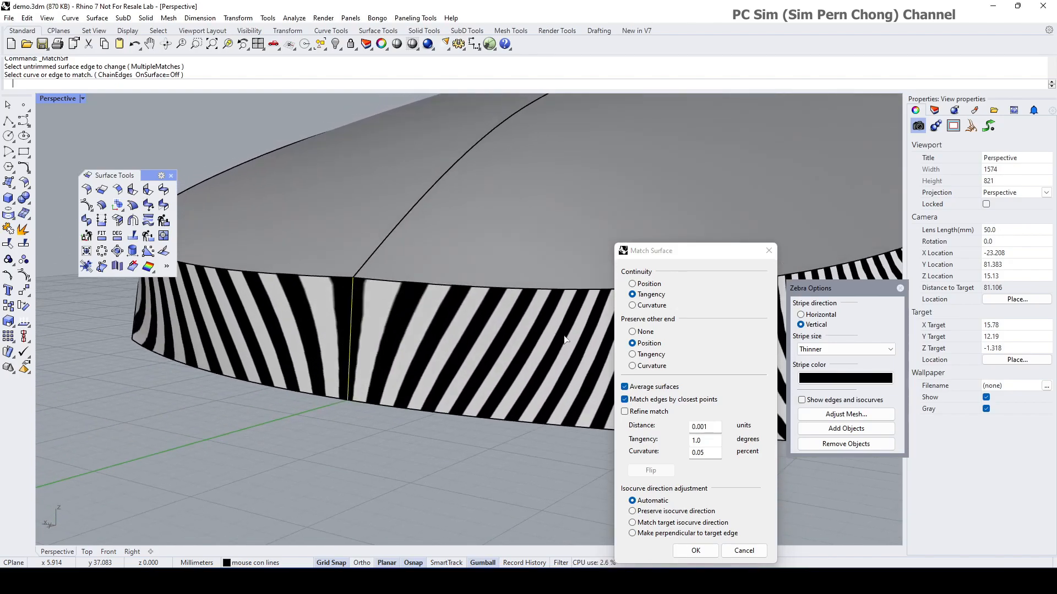
{"action": "left_click", "coordinate": [633, 306]}
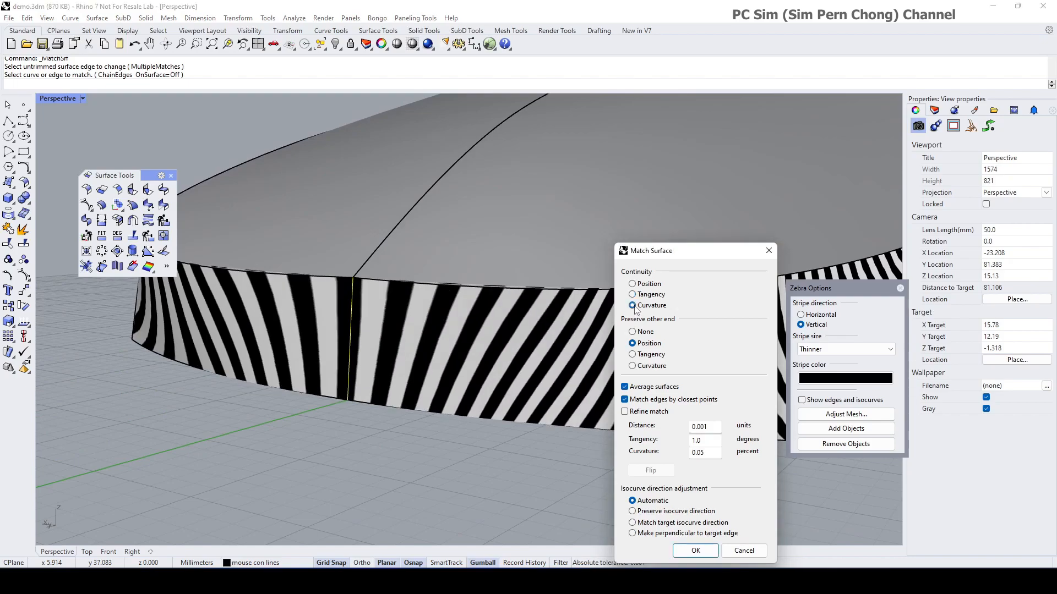
{"action": "right_click_drag", "start_coordinate": [466, 320], "coordinate": [489, 351]}
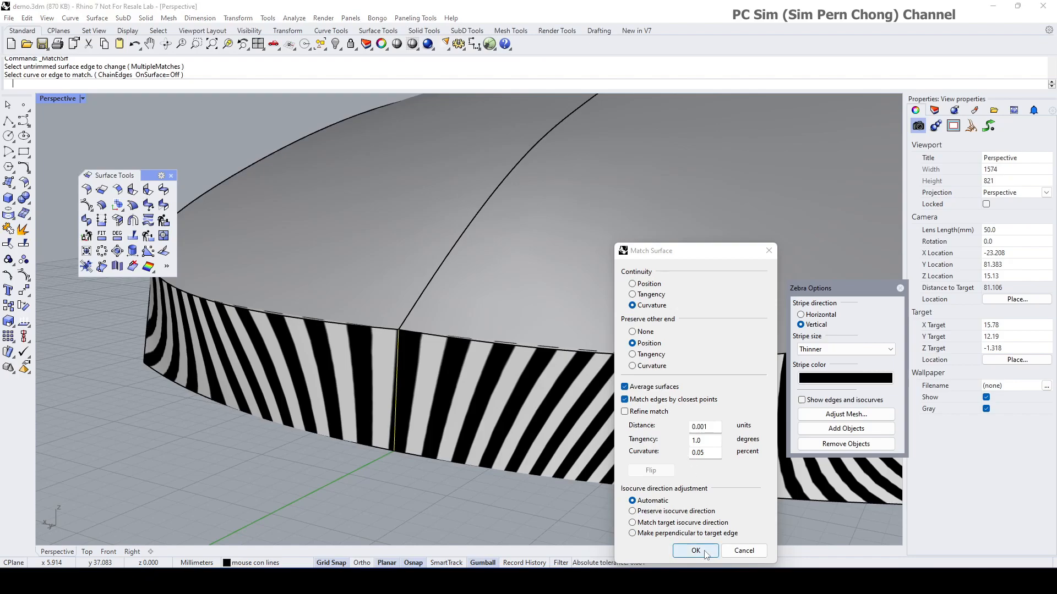
{"action": "left_click", "coordinate": [707, 554]}
{"action": "right_click_drag", "start_coordinate": [557, 448], "coordinate": [499, 443]}
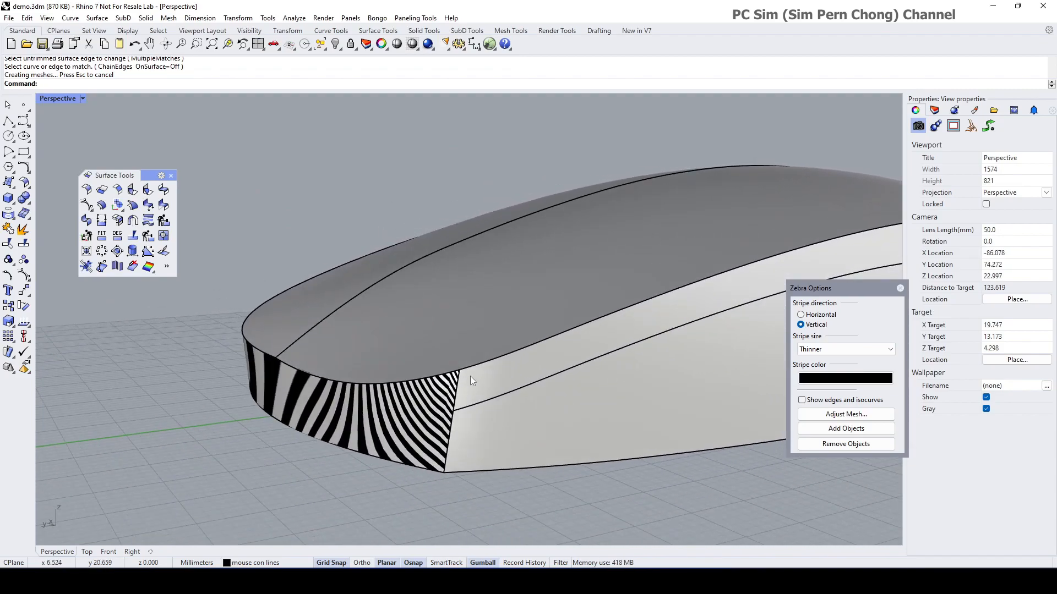
Step: Add the long upper and lower side surfaces to the zebra stripe display
{"action": "right_click_drag", "start_coordinate": [504, 493], "coordinate": [480, 481]}
{"action": "left_click", "coordinate": [470, 461]}
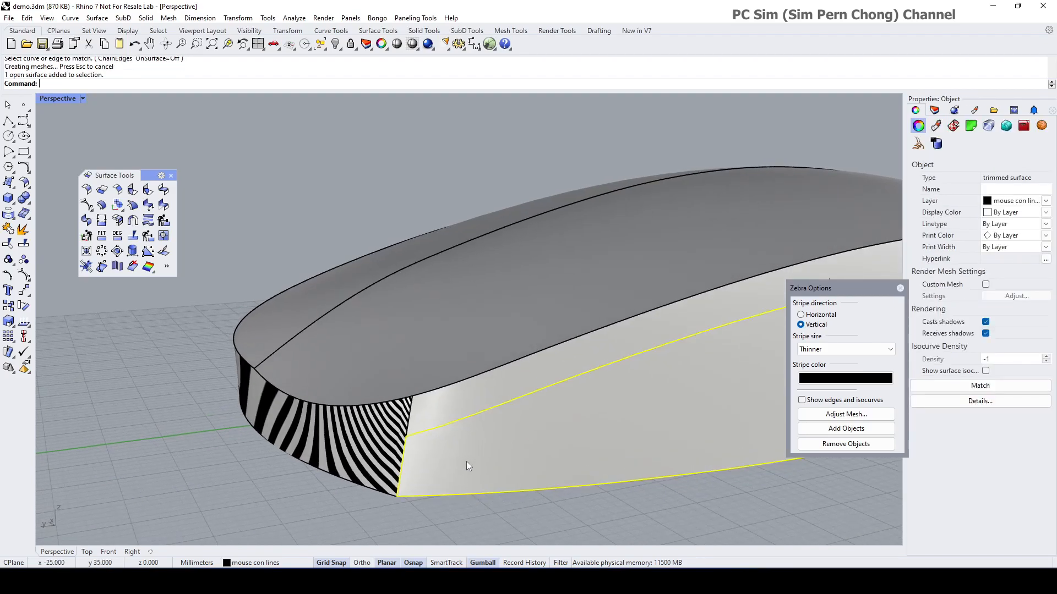
{"action": "left_click", "coordinate": [444, 406], "text": "shift"}
{"action": "right_click_drag", "start_coordinate": [444, 405], "coordinate": [392, 388]}
{"action": "left_click", "coordinate": [520, 353]}
{"action": "left_click", "coordinate": [556, 406]}
{"action": "left_click", "coordinate": [576, 441], "text": "shift"}
{"action": "left_click", "coordinate": [846, 428]}
{"action": "mouse_move", "coordinate": [667, 435]}
{"action": "right_mouse_down"}
{"action": "mouse_move", "coordinate": [576, 429]}
{"action": "mouse_move", "coordinate": [661, 423]}
{"action": "right_mouse_up"}
{"action": "scroll", "coordinate": [556, 389], "scroll_direction": "up", "scroll_amount": 4}
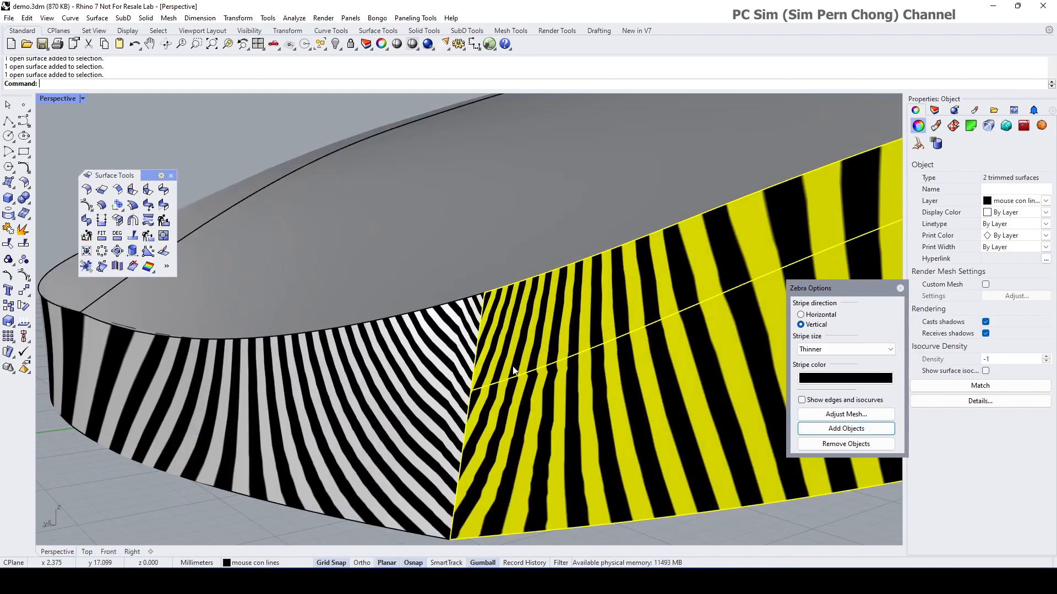
{"action": "scroll", "coordinate": [535, 361], "scroll_direction": "up", "scroll_amount": 4}
{"action": "scroll", "coordinate": [533, 359], "scroll_direction": "down", "scroll_amount": 4}
{"action": "scroll", "coordinate": [564, 338], "scroll_direction": "down", "scroll_amount": 4}
{"action": "right_click_drag", "start_coordinate": [567, 358], "coordinate": [575, 388]}
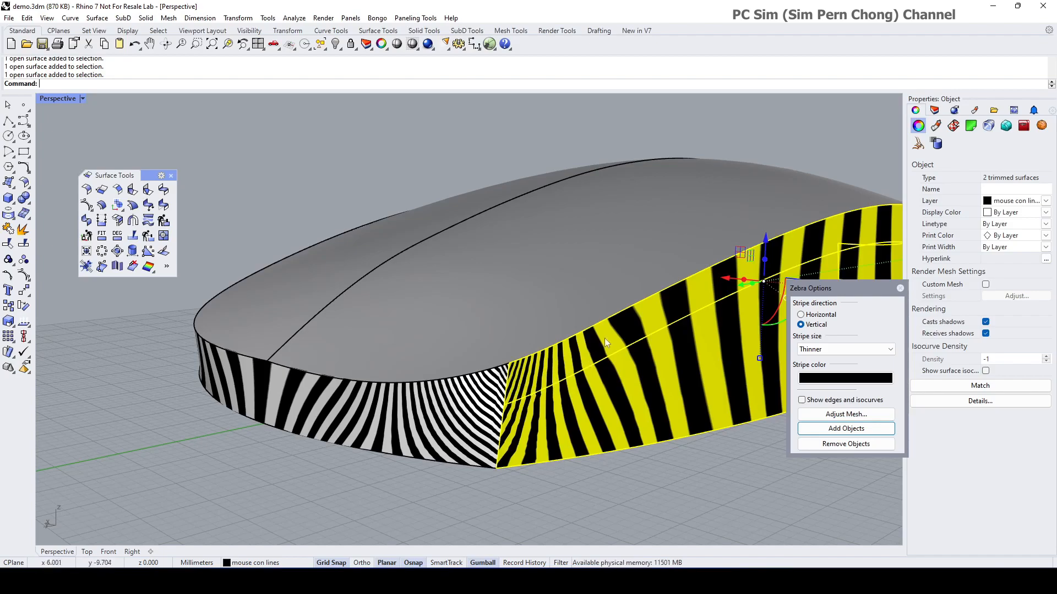
Step: Delete the upper side strip of the mouse
{"action": "key", "text": "Escape"}
{"action": "left_click", "coordinate": [579, 367]}
{"action": "mouse_move", "coordinate": [579, 367]}
{"action": "right_mouse_down"}
{"action": "mouse_move", "coordinate": [402, 366]}
{"action": "mouse_move", "coordinate": [582, 366]}
{"action": "right_mouse_up"}
{"action": "scroll", "coordinate": [572, 355], "scroll_direction": "up", "scroll_amount": 2}
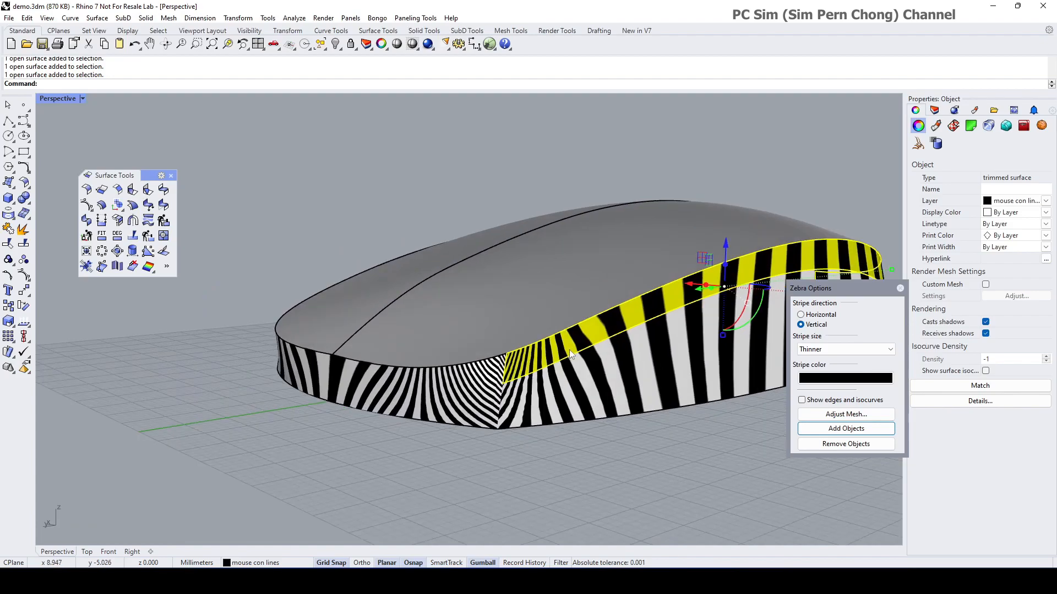
{"action": "scroll", "coordinate": [569, 349], "scroll_direction": "down", "scroll_amount": 2}
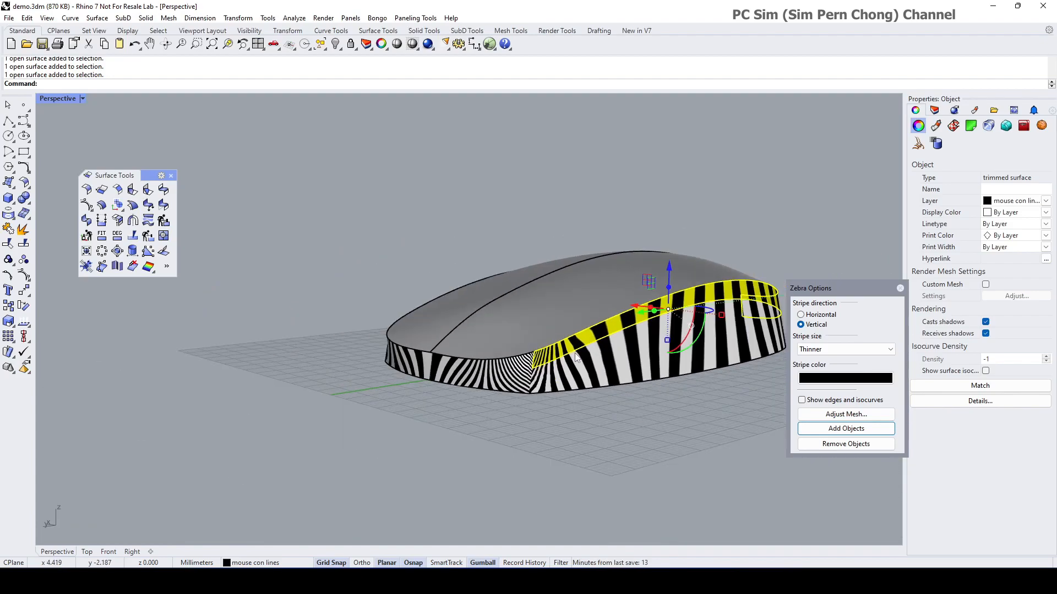
{"action": "key", "text": "Delete"}
{"action": "right_click_drag", "start_coordinate": [574, 353], "coordinate": [419, 370]}
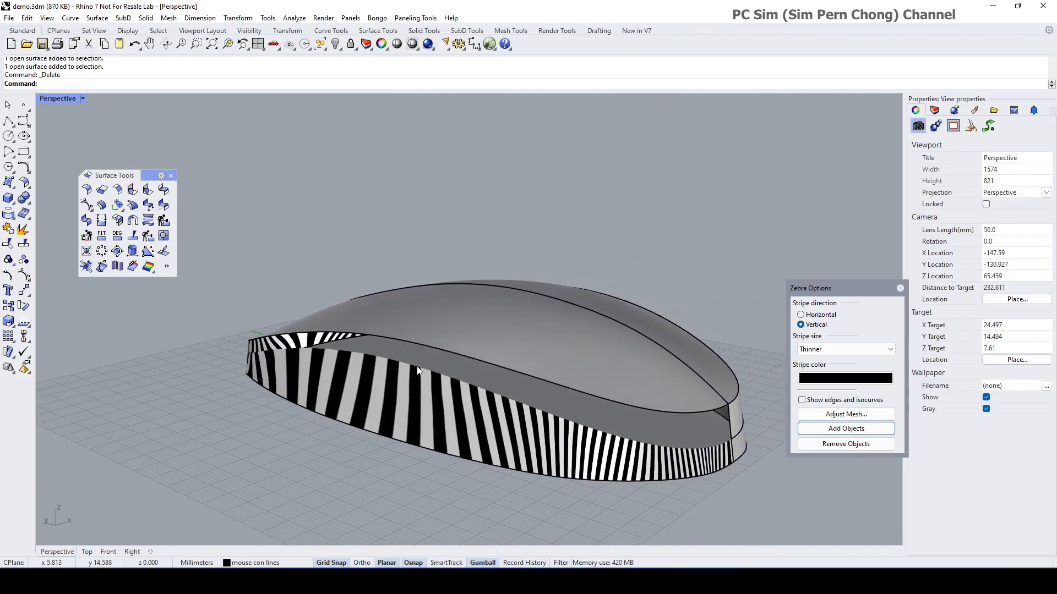
Step: Duplicate the mouse's top edge as a curve with DupEdge
{"action": "left_click", "coordinate": [13, 216]}
{"action": "left_click", "coordinate": [58, 228]}
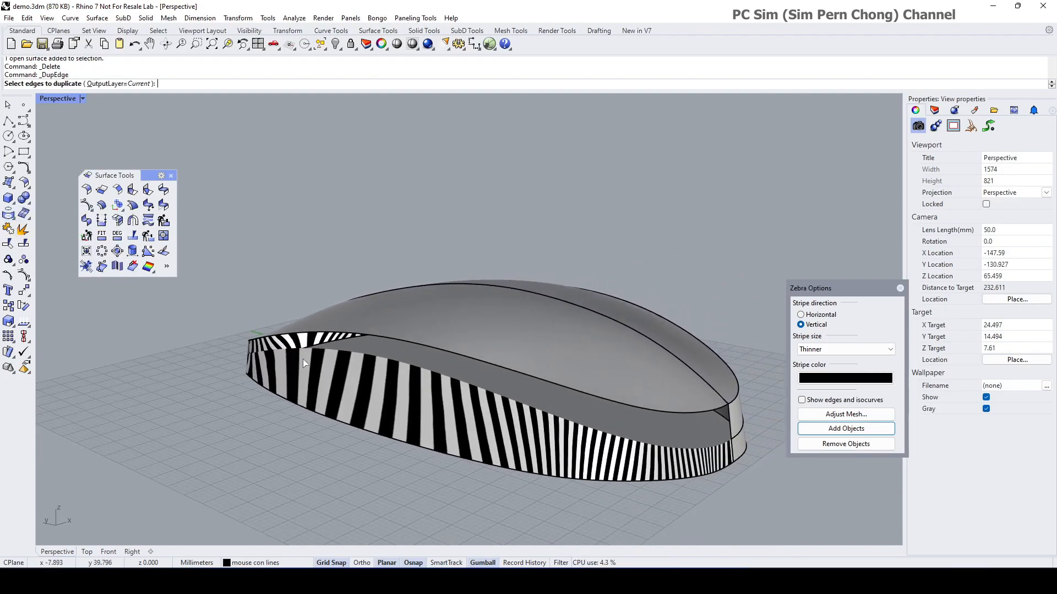
{"action": "left_click", "coordinate": [307, 351]}
{"action": "key", "text": "Return"}
{"action": "right_click_drag", "start_coordinate": [178, 361], "coordinate": [306, 368]}
{"action": "left_click", "coordinate": [305, 368]}
{"action": "scroll", "coordinate": [507, 414], "scroll_direction": "up", "scroll_amount": 5}
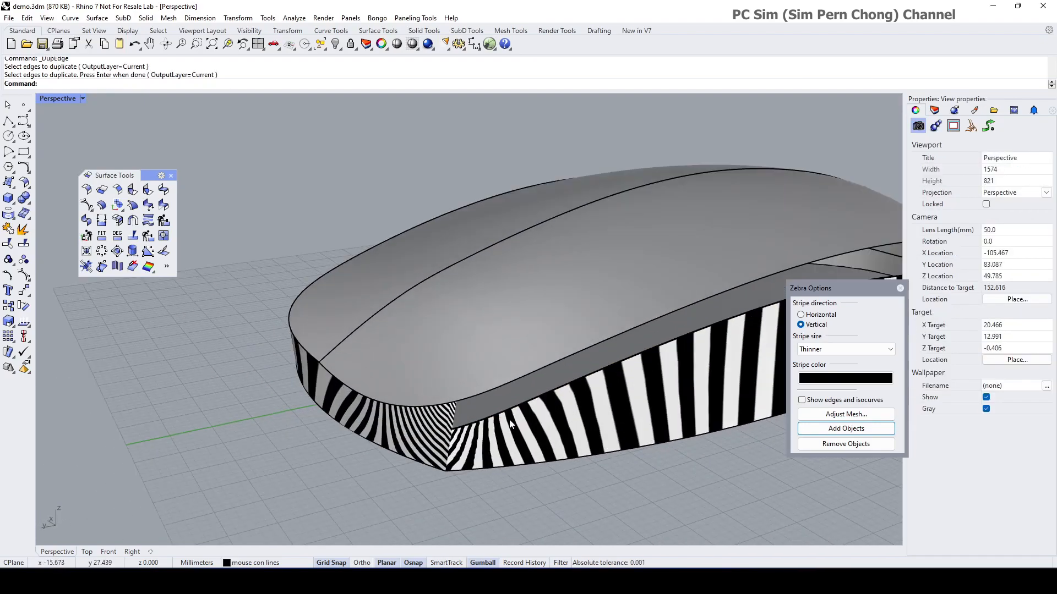
Step: Untrim the side surface to fill the gap, then delete the upper side band
{"action": "left_click", "coordinate": [9, 243]}
{"action": "left_click", "coordinate": [491, 418]}
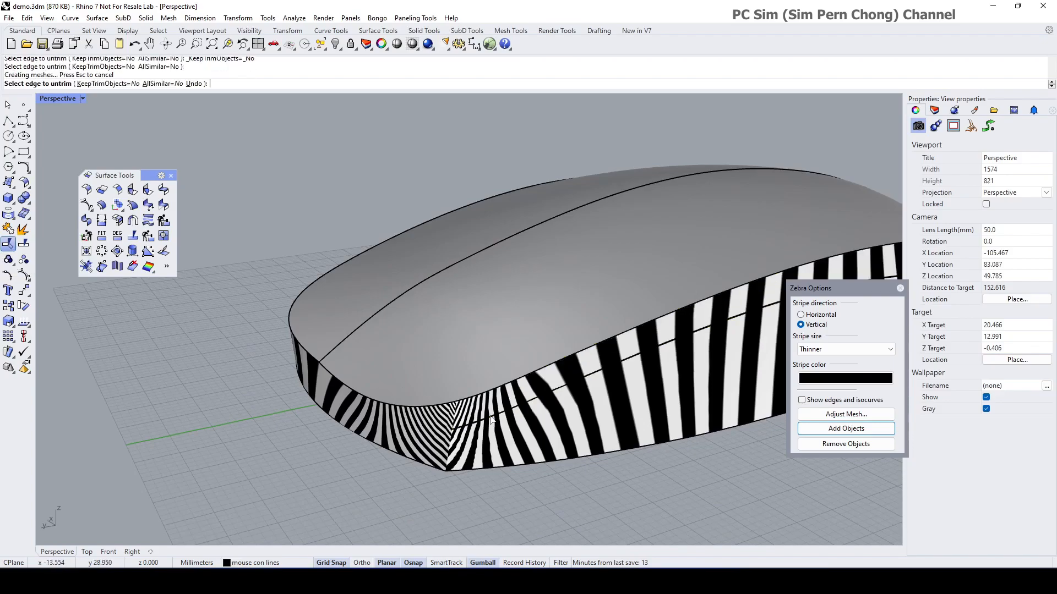
{"action": "scroll", "coordinate": [542, 420], "scroll_direction": "down", "scroll_amount": 3}
{"action": "mouse_move", "coordinate": [549, 420]}
{"action": "right_mouse_down"}
{"action": "mouse_move", "coordinate": [460, 411]}
{"action": "mouse_move", "coordinate": [539, 414]}
{"action": "right_mouse_up"}
{"action": "scroll", "coordinate": [523, 396], "scroll_direction": "up", "scroll_amount": 2}
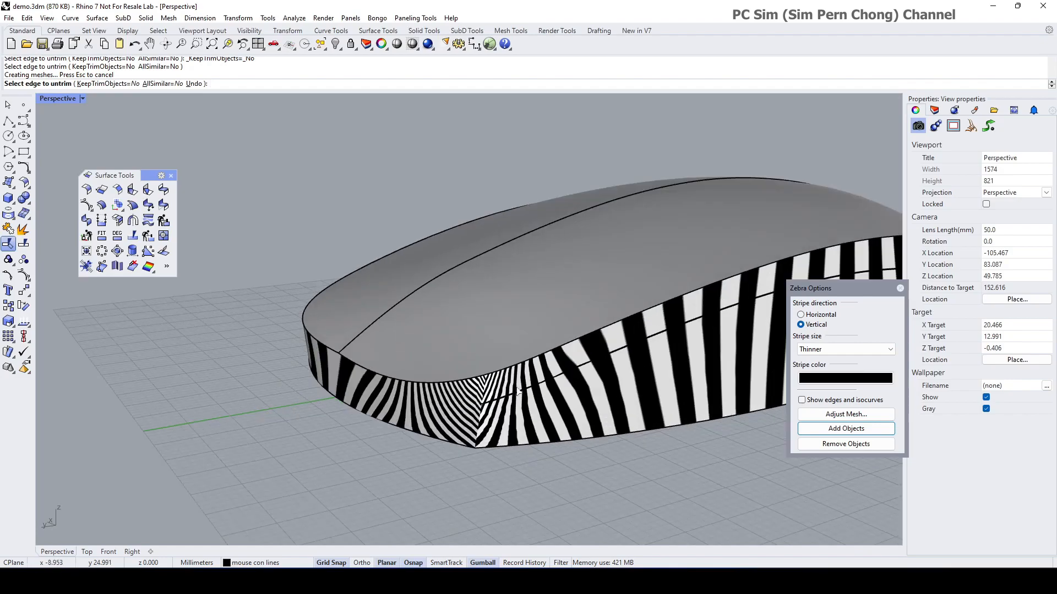
{"action": "right_click_drag", "start_coordinate": [569, 381], "coordinate": [379, 377]}
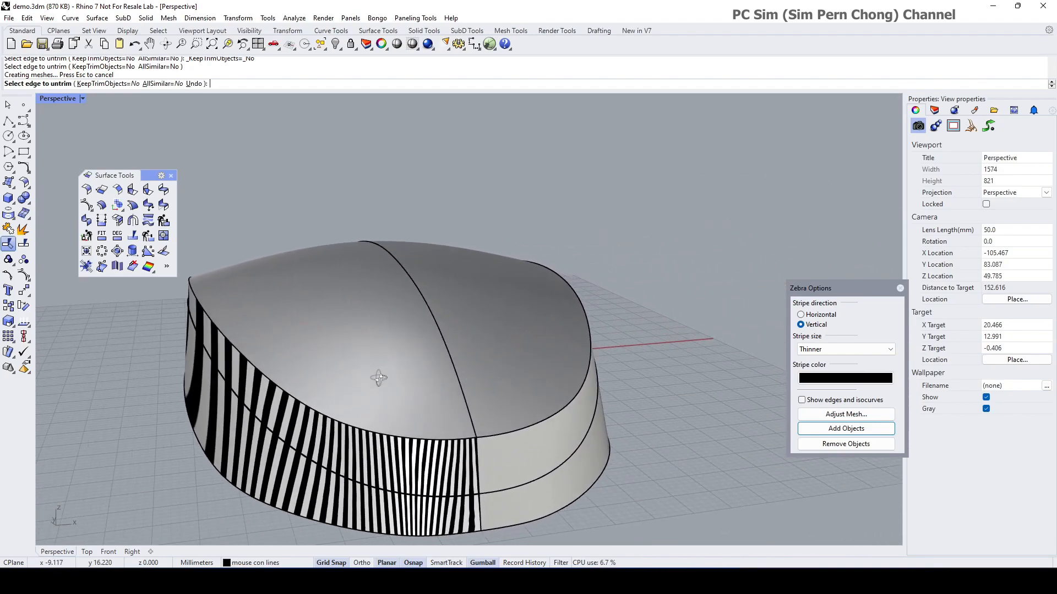
{"action": "key", "text": "Escape"}
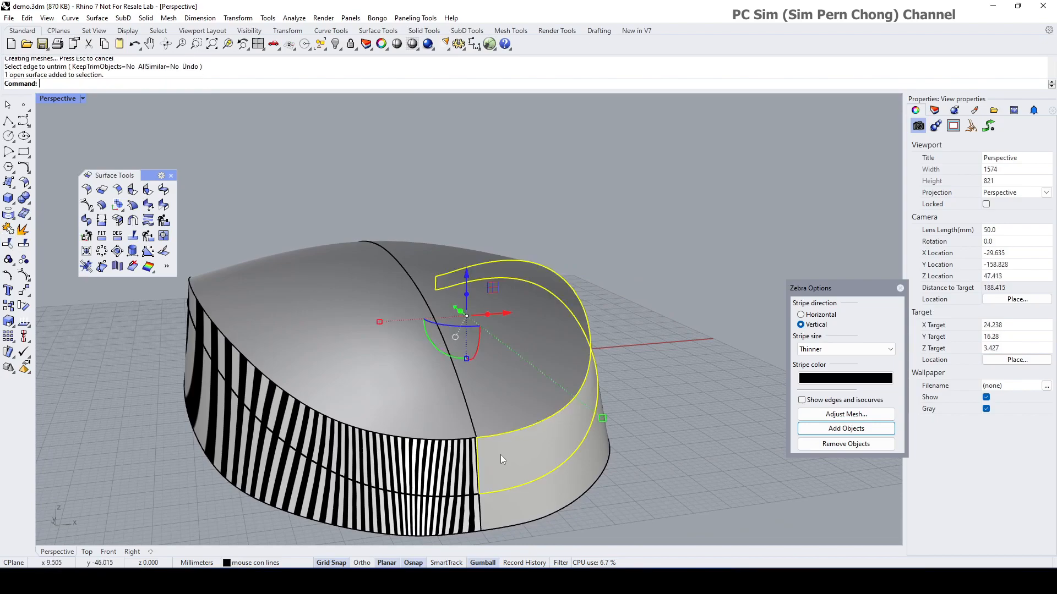
{"action": "left_click", "coordinate": [500, 454]}
{"action": "key", "text": "Delete"}
{"action": "right_click_drag", "start_coordinate": [517, 504], "coordinate": [623, 454]}
{"action": "scroll", "coordinate": [538, 419], "scroll_direction": "up", "scroll_amount": 5}
{"action": "scroll", "coordinate": [538, 421], "scroll_direction": "up", "scroll_amount": 2}
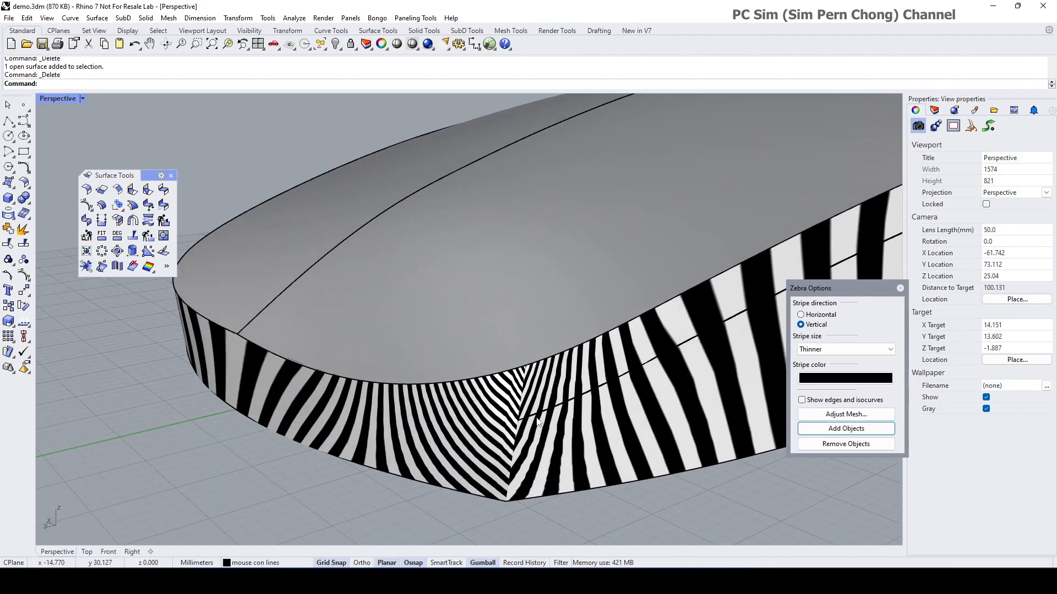
{"action": "right_click_drag", "start_coordinate": [524, 394], "coordinate": [548, 444]}
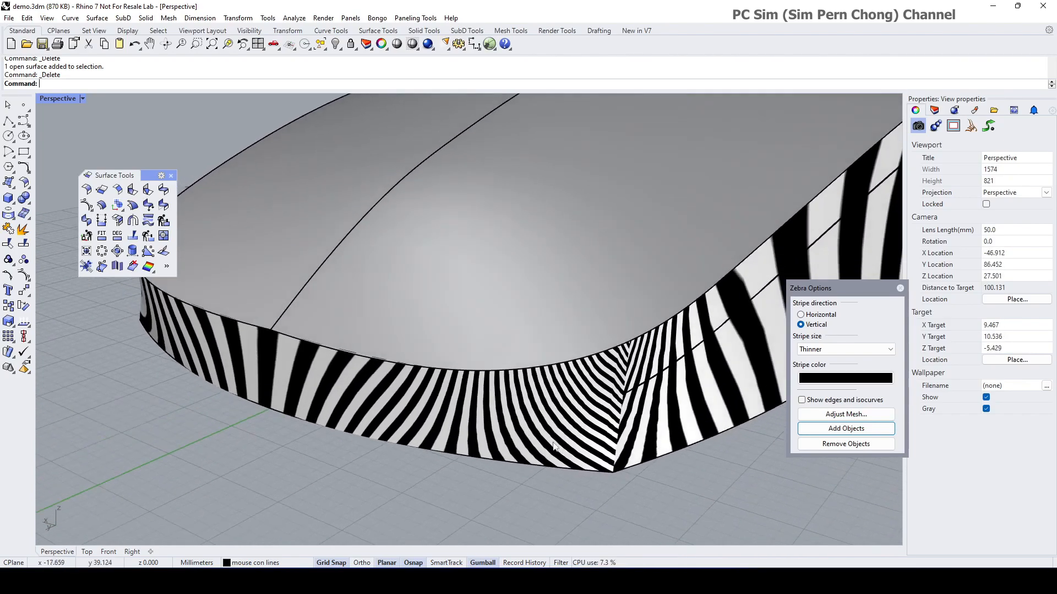
{"action": "right_click_drag", "start_coordinate": [618, 392], "coordinate": [546, 439]}
{"action": "scroll", "coordinate": [622, 421], "scroll_direction": "down", "scroll_amount": 5}
{"action": "scroll", "coordinate": [584, 399], "scroll_direction": "up", "scroll_amount": 7}
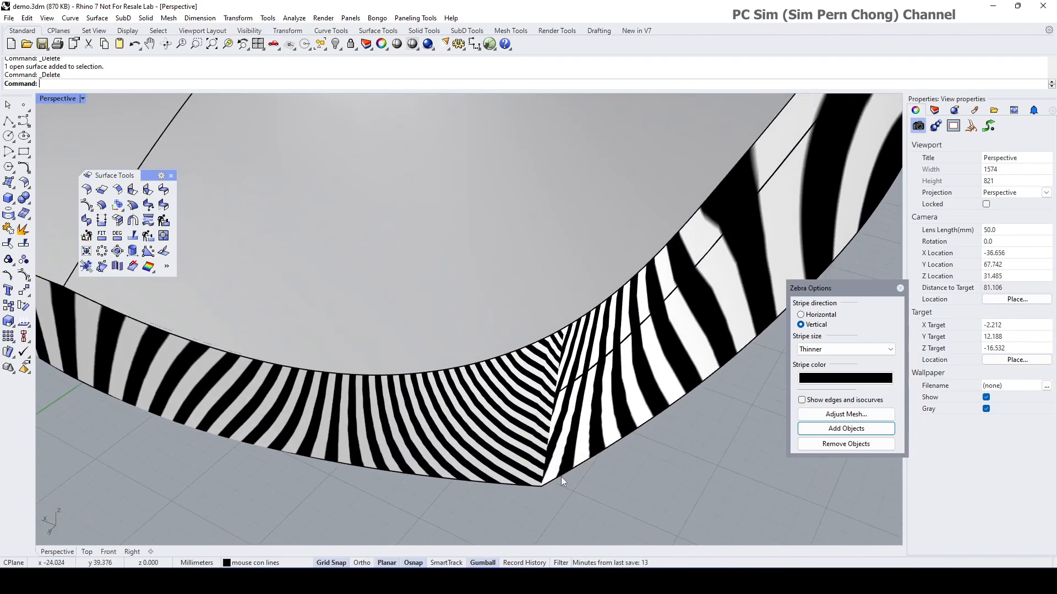
{"action": "right_click_drag", "start_coordinate": [542, 478], "coordinate": [546, 447]}
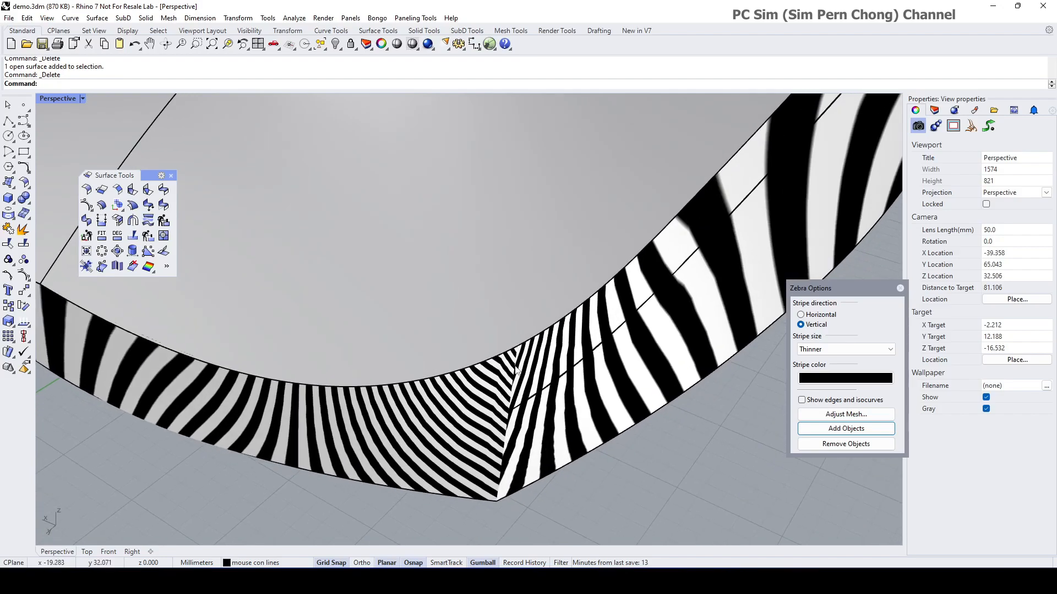
{"action": "right_click_drag", "start_coordinate": [523, 388], "coordinate": [477, 279]}
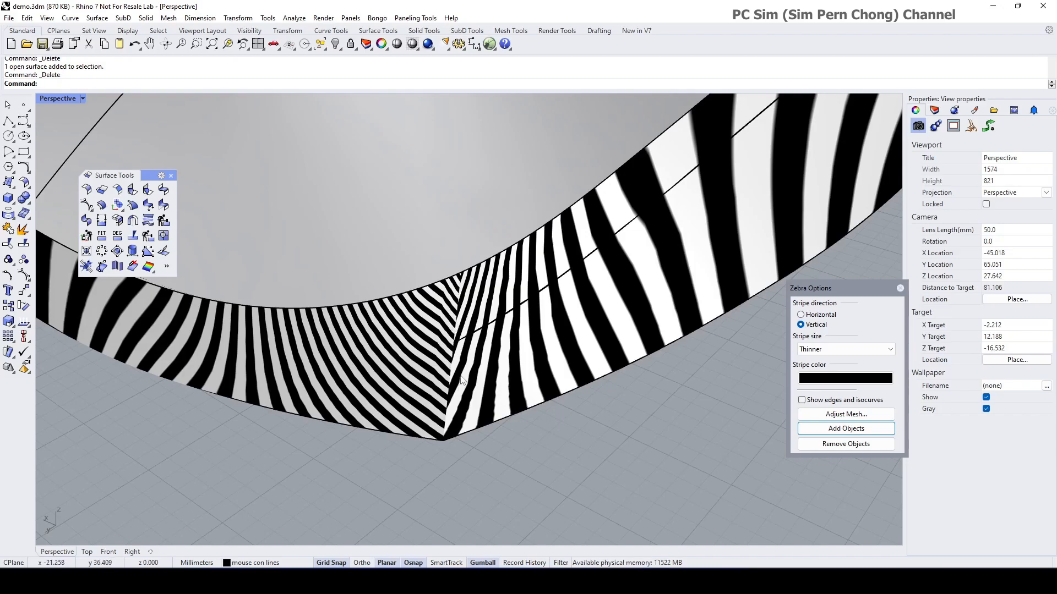
{"action": "scroll", "coordinate": [460, 380], "scroll_direction": "up", "scroll_amount": 3}
{"action": "left_click", "coordinate": [479, 340]}
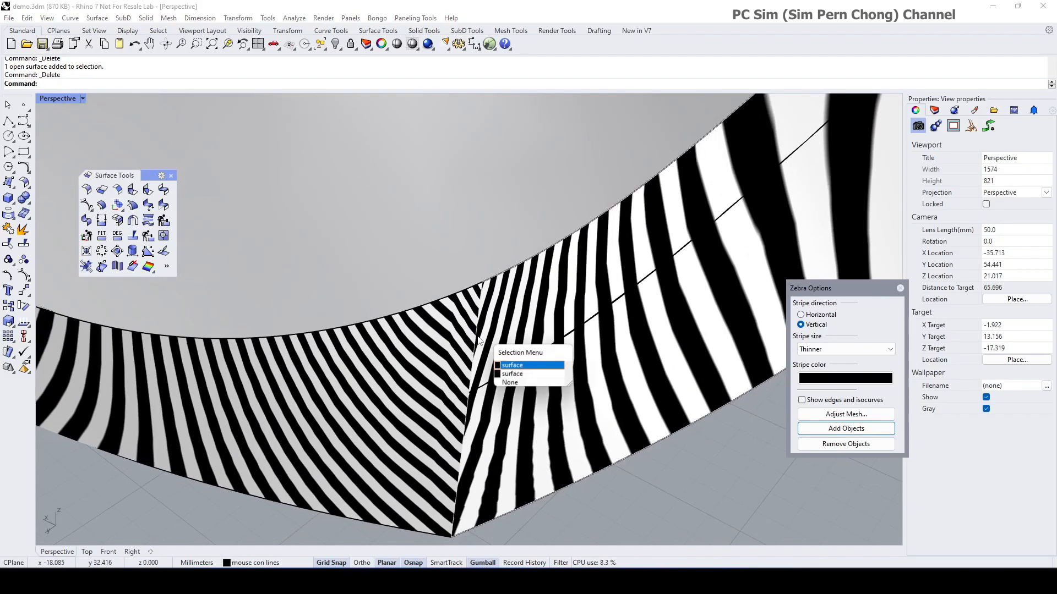
{"action": "left_click", "coordinate": [511, 366]}
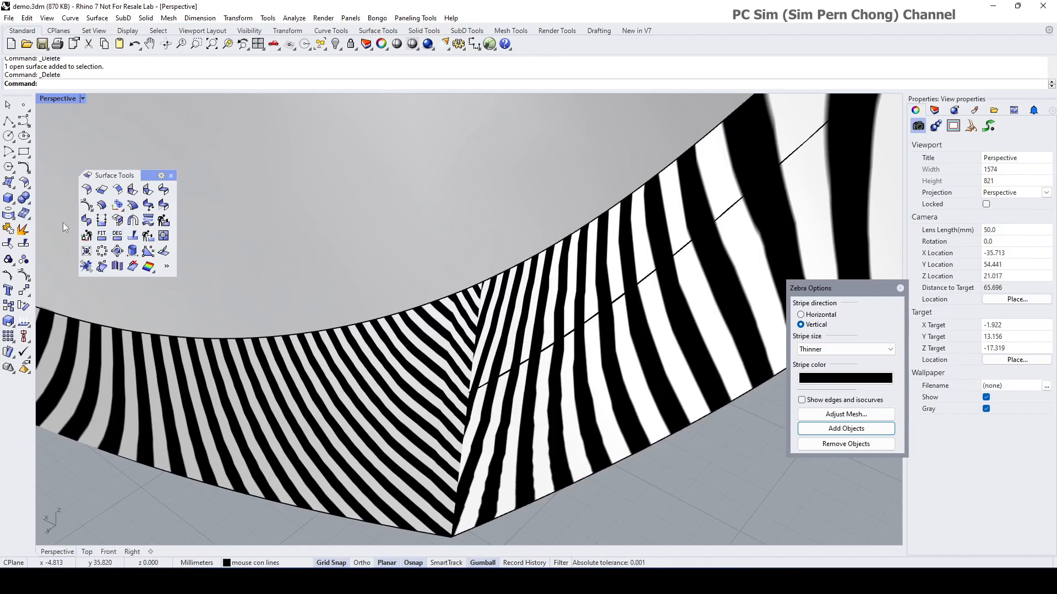
Step: Match the front-corner seam edge to its neighbour with Position continuity and Average surfaces off
{"action": "left_click", "coordinate": [164, 207]}
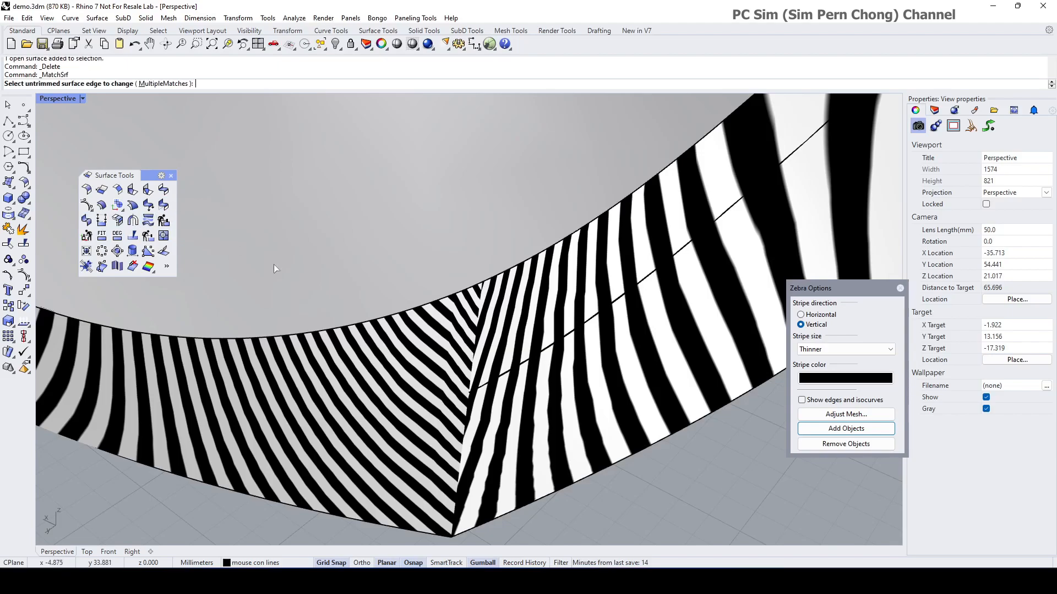
{"action": "left_click", "coordinate": [475, 353]}
{"action": "left_click", "coordinate": [512, 388]}
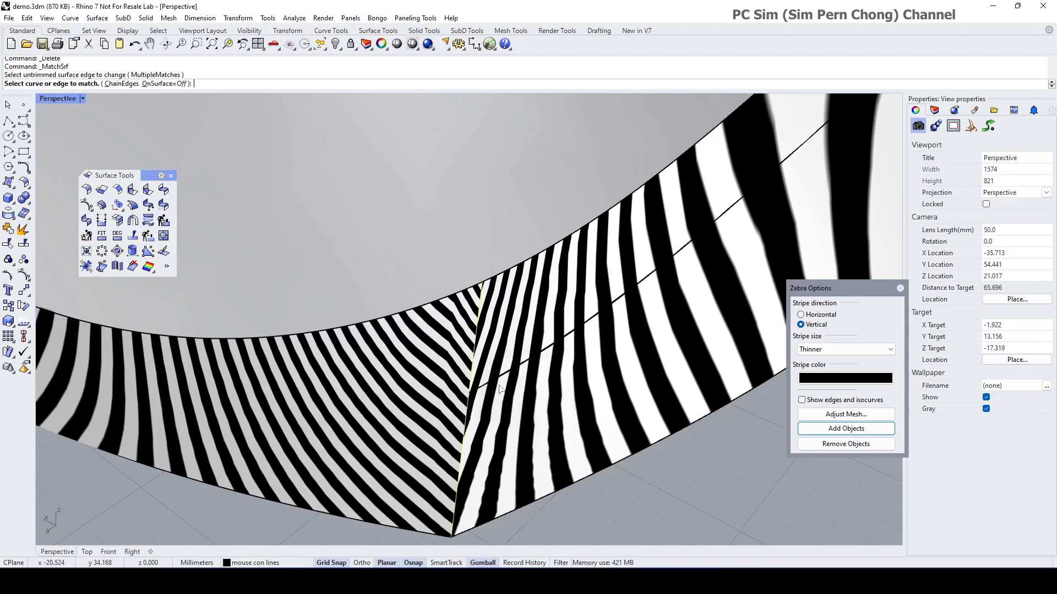
{"action": "left_click", "coordinate": [474, 376]}
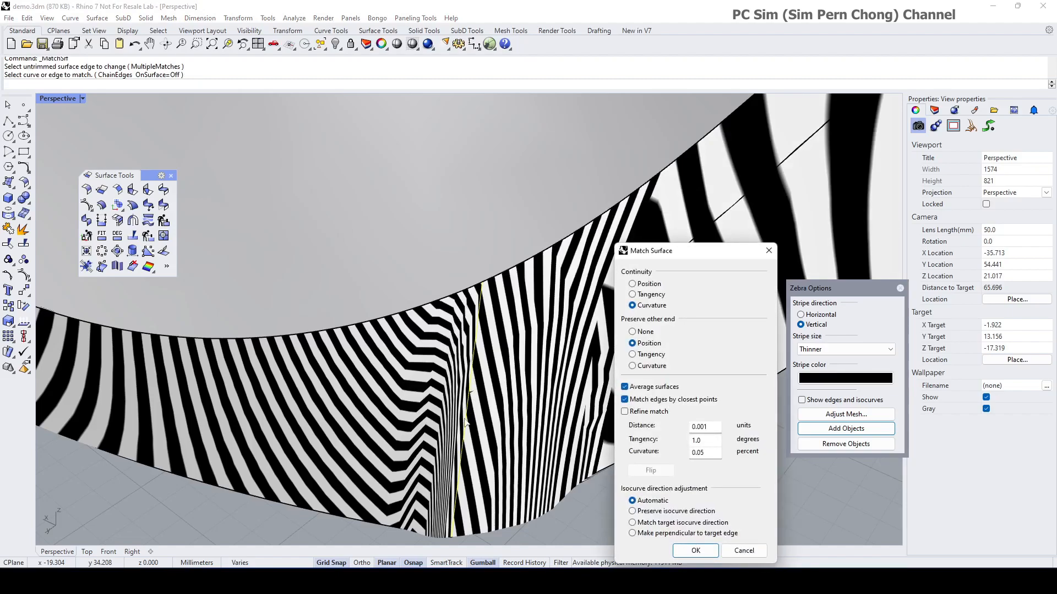
{"action": "left_click", "coordinate": [633, 284]}
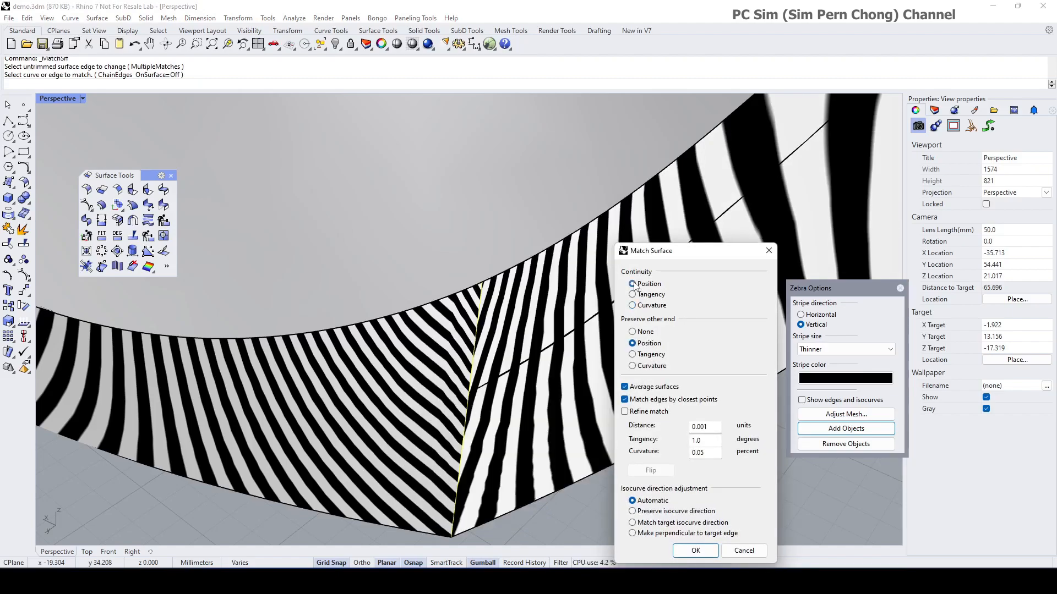
{"action": "right_click_drag", "start_coordinate": [458, 509], "coordinate": [450, 477]}
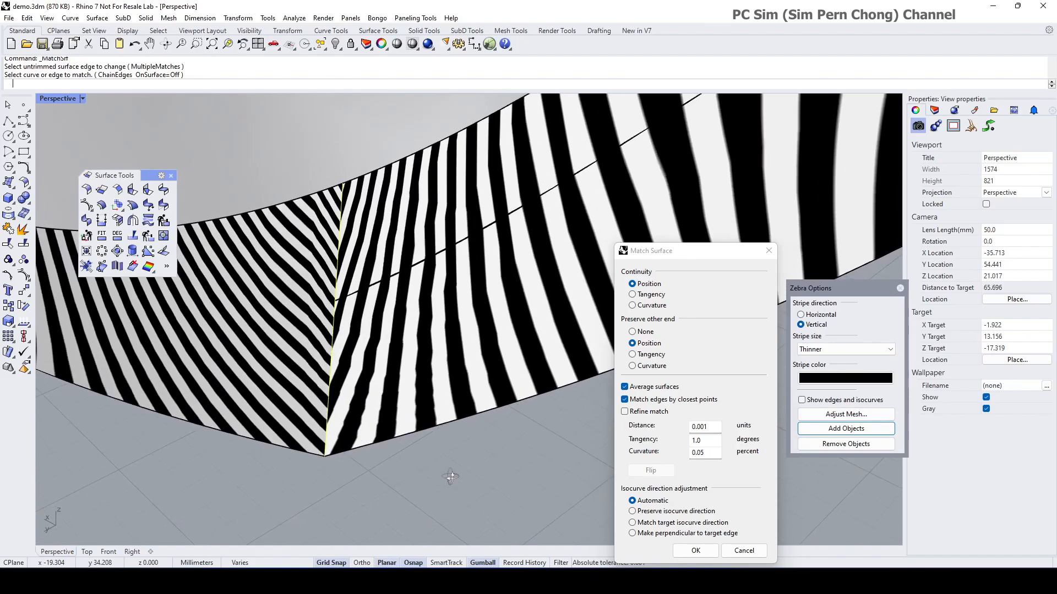
{"action": "left_click", "coordinate": [624, 388]}
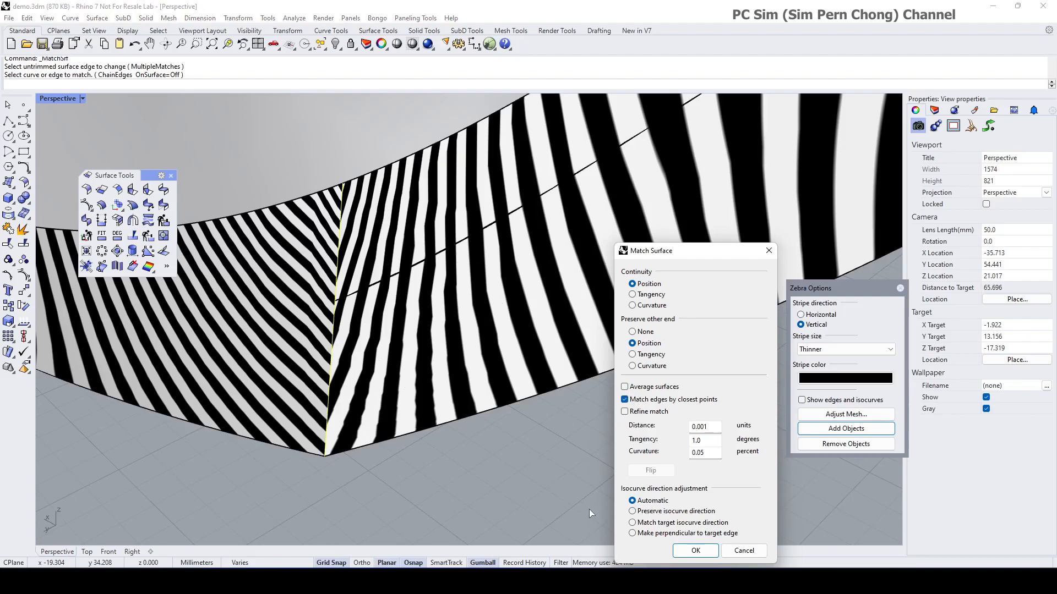
{"action": "right_click_drag", "start_coordinate": [421, 368], "coordinate": [410, 363]}
{"action": "left_click", "coordinate": [705, 556]}
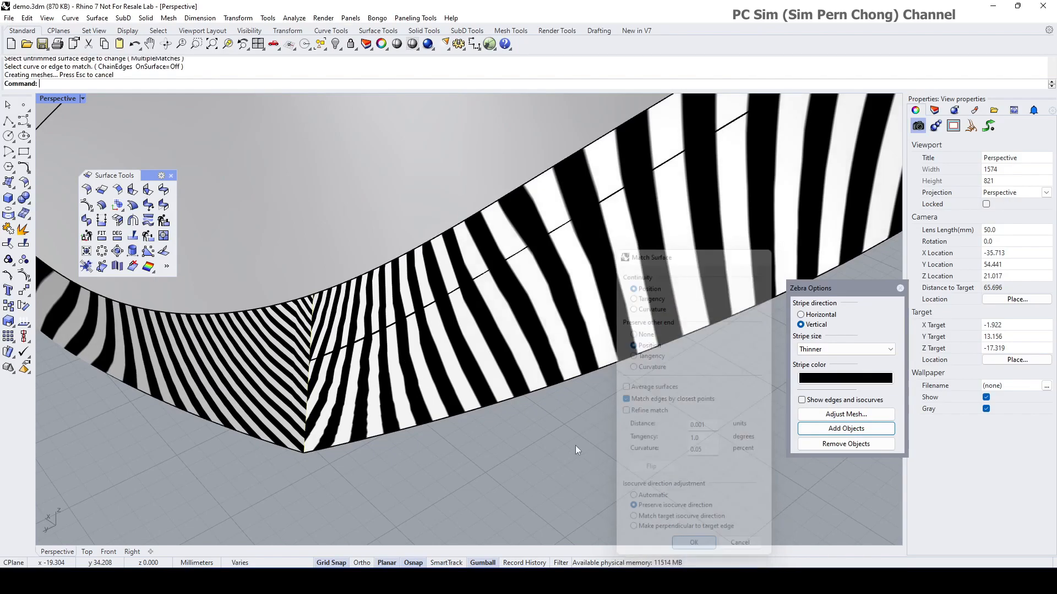
{"action": "scroll", "coordinate": [544, 419], "scroll_direction": "down", "scroll_amount": 8}
{"action": "right_click_drag", "start_coordinate": [543, 418], "coordinate": [366, 375]}
{"action": "scroll", "coordinate": [411, 394], "scroll_direction": "down", "scroll_amount": 4}
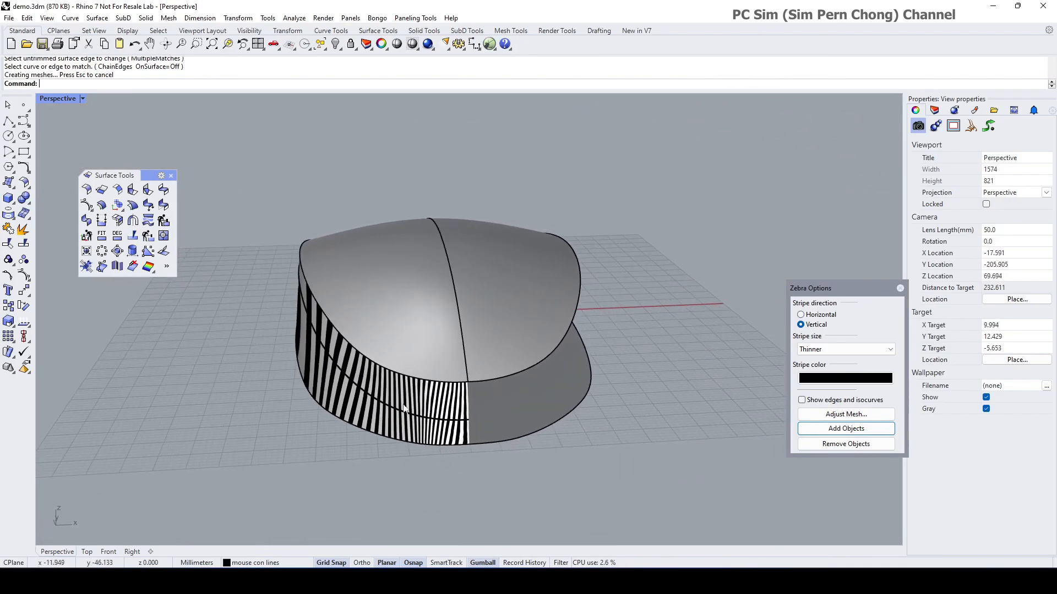
Step: Show control points on the zebra-striped side surface and float the point-editing toolbar
{"action": "left_click", "coordinate": [434, 435]}
{"action": "left_click", "coordinate": [24, 277]}
{"action": "scroll", "coordinate": [415, 425], "scroll_direction": "up", "scroll_amount": 5}
{"action": "mouse_move", "coordinate": [413, 425]}
{"action": "right_mouse_down"}
{"action": "mouse_move", "coordinate": [536, 433]}
{"action": "mouse_move", "coordinate": [413, 408]}
{"action": "right_mouse_up"}
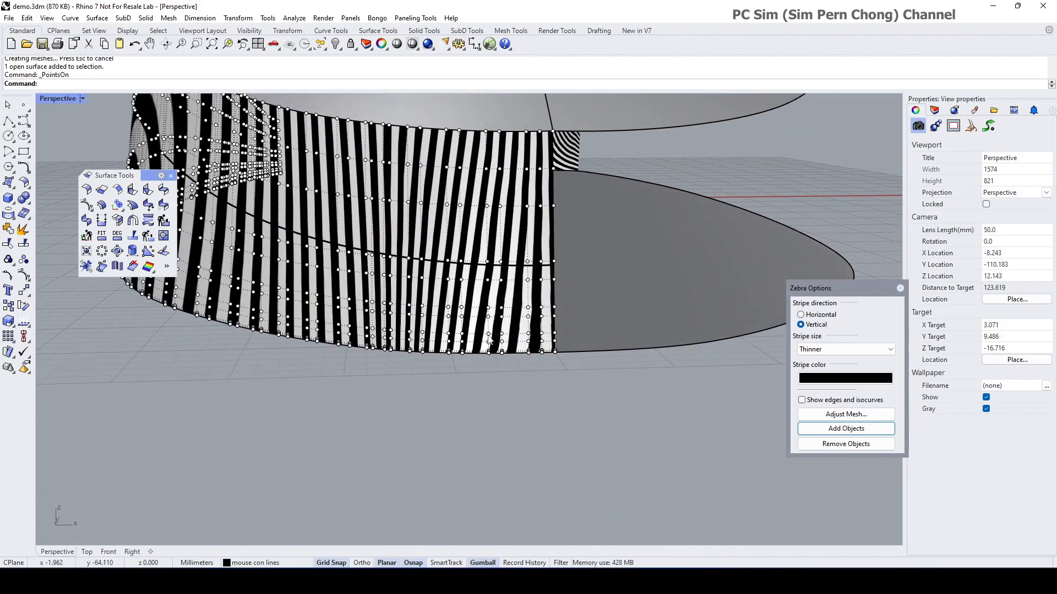
{"action": "left_click", "coordinate": [22, 277]}
{"action": "left_click_drag", "start_coordinate": [49, 271], "coordinate": [94, 310]}
Step: Remove four knotlines from the side surface with Remove Knot
{"action": "left_click", "coordinate": [99, 342]}
{"action": "left_click", "coordinate": [381, 321]}
{"action": "left_click", "coordinate": [408, 320]}
{"action": "left_click", "coordinate": [486, 330]}
{"action": "left_click", "coordinate": [487, 314]}
{"action": "left_click", "coordinate": [489, 316]}
{"action": "key", "text": "Return"}
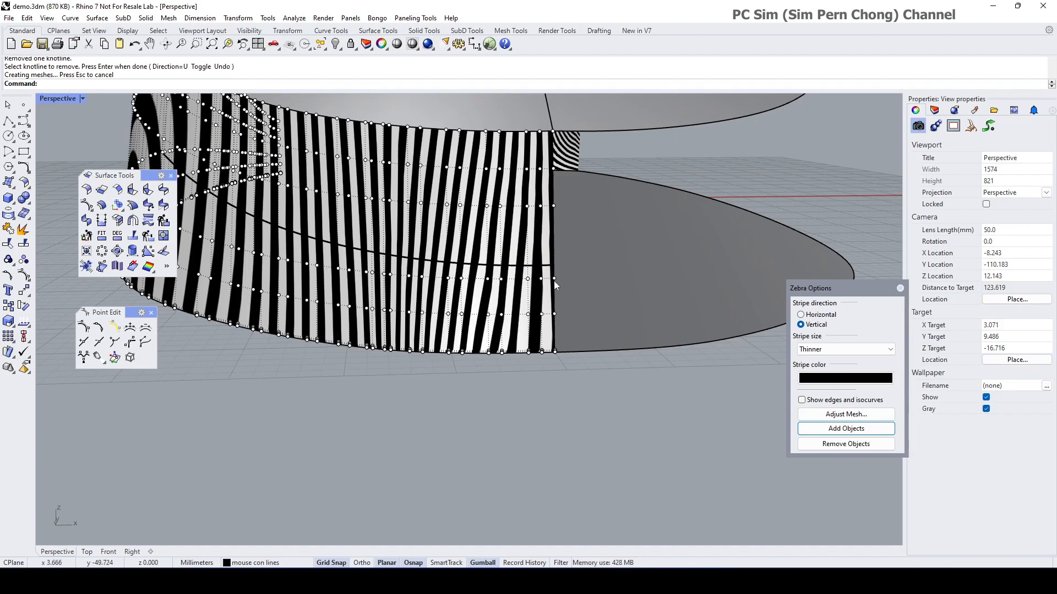
{"action": "scroll", "coordinate": [557, 290], "scroll_direction": "up", "scroll_amount": 2}
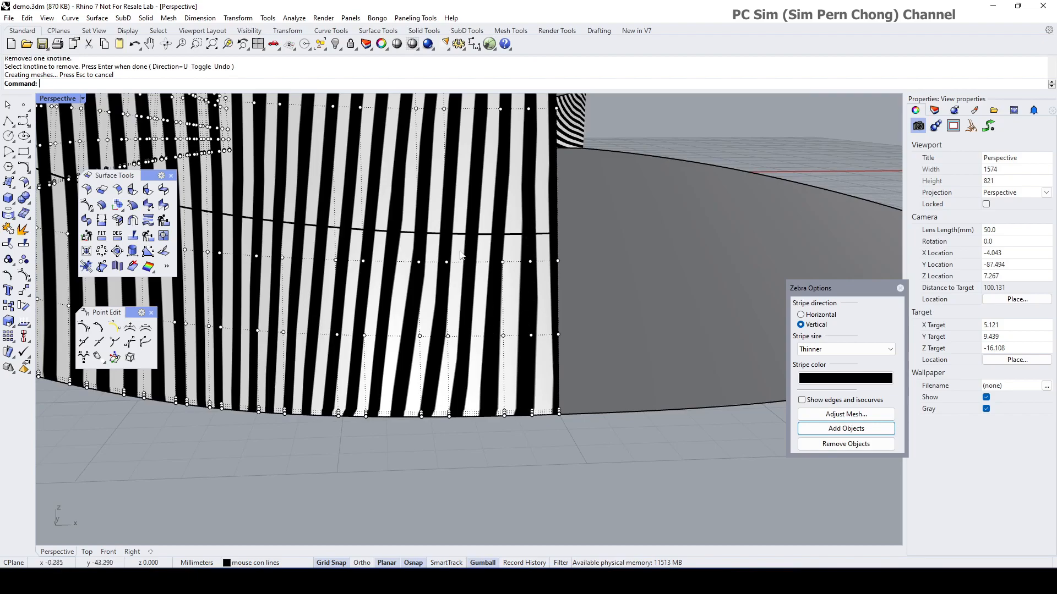
Step: Remove three vertical knotlines with Remove Knot's direction switched to V
{"action": "right_click", "coordinate": [429, 318]}
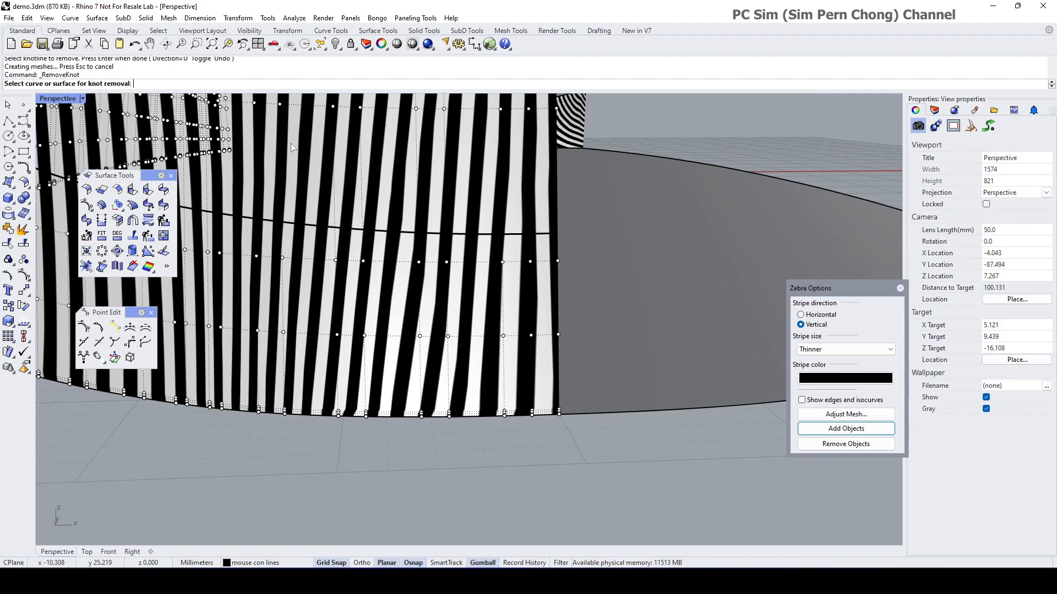
{"action": "left_click", "coordinate": [475, 275]}
{"action": "left_click", "coordinate": [214, 85]}
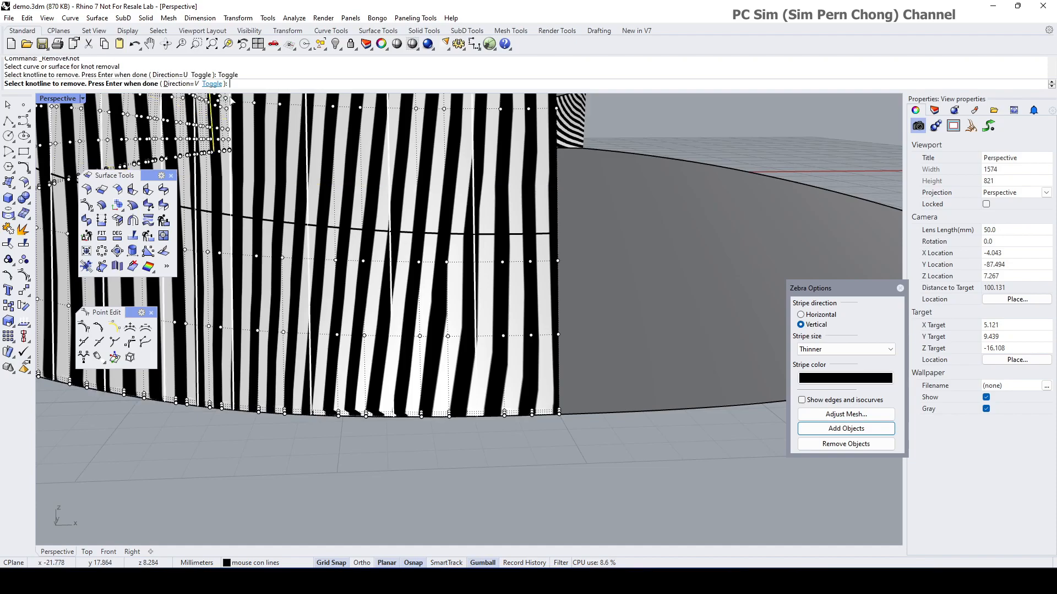
{"action": "left_click", "coordinate": [486, 248]}
{"action": "left_click", "coordinate": [397, 257]}
{"action": "left_click", "coordinate": [396, 257]}
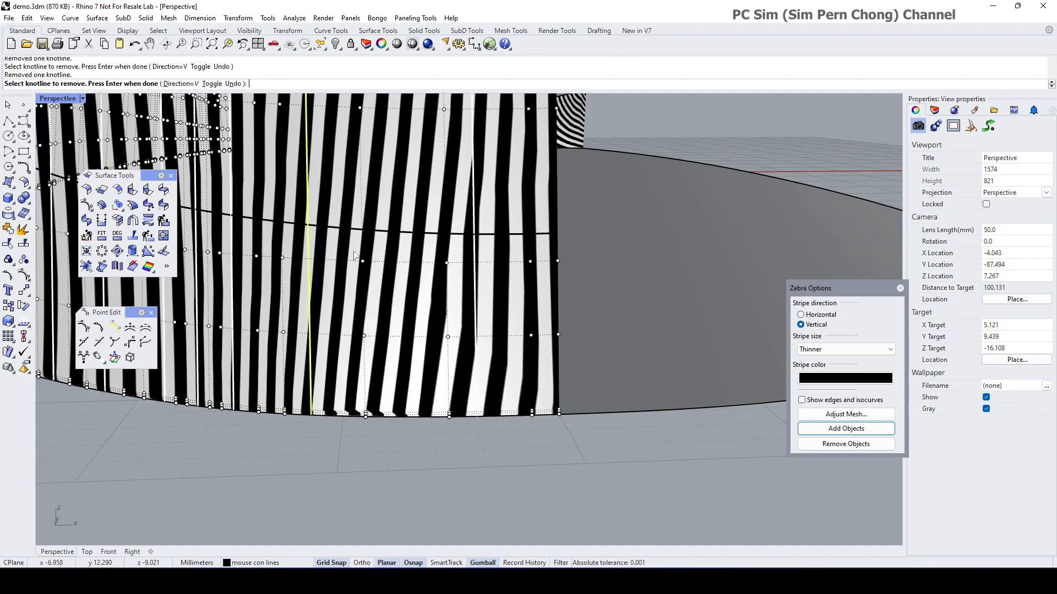
{"action": "right_click", "coordinate": [354, 252]}
{"action": "scroll", "coordinate": [354, 252], "scroll_direction": "down", "scroll_amount": 7}
{"action": "scroll", "coordinate": [434, 300], "scroll_direction": "up", "scroll_amount": 7}
Step: Remove a knotline near the front, then three more from the side band
{"action": "right_click", "coordinate": [430, 284]}
{"action": "left_click", "coordinate": [431, 287]}
{"action": "left_click", "coordinate": [436, 282]}
{"action": "right_click", "coordinate": [438, 279]}
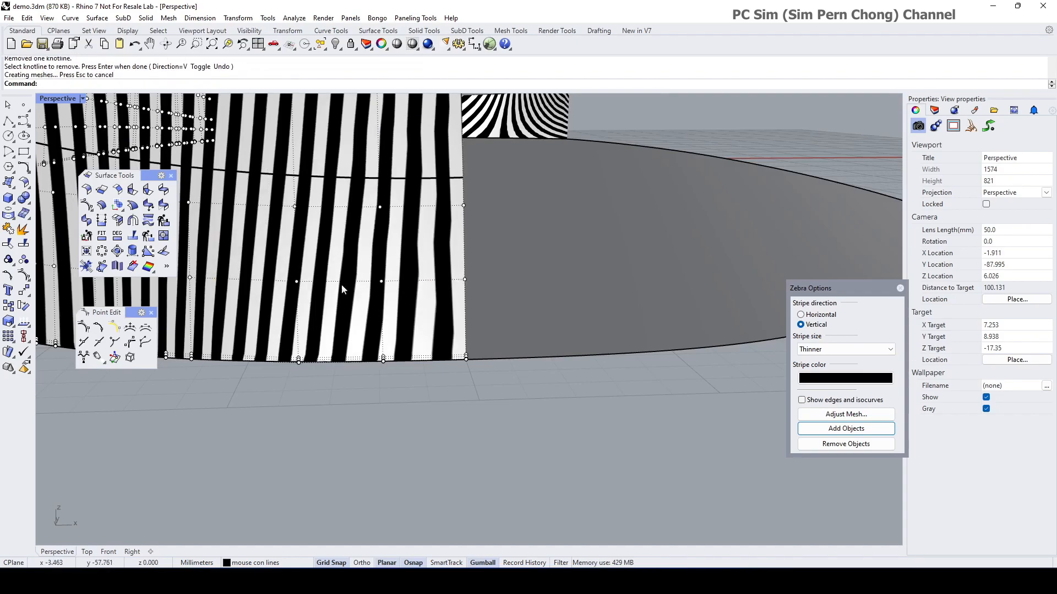
{"action": "scroll", "coordinate": [414, 285], "scroll_direction": "down", "scroll_amount": 8}
{"action": "scroll", "coordinate": [493, 311], "scroll_direction": "up", "scroll_amount": 4}
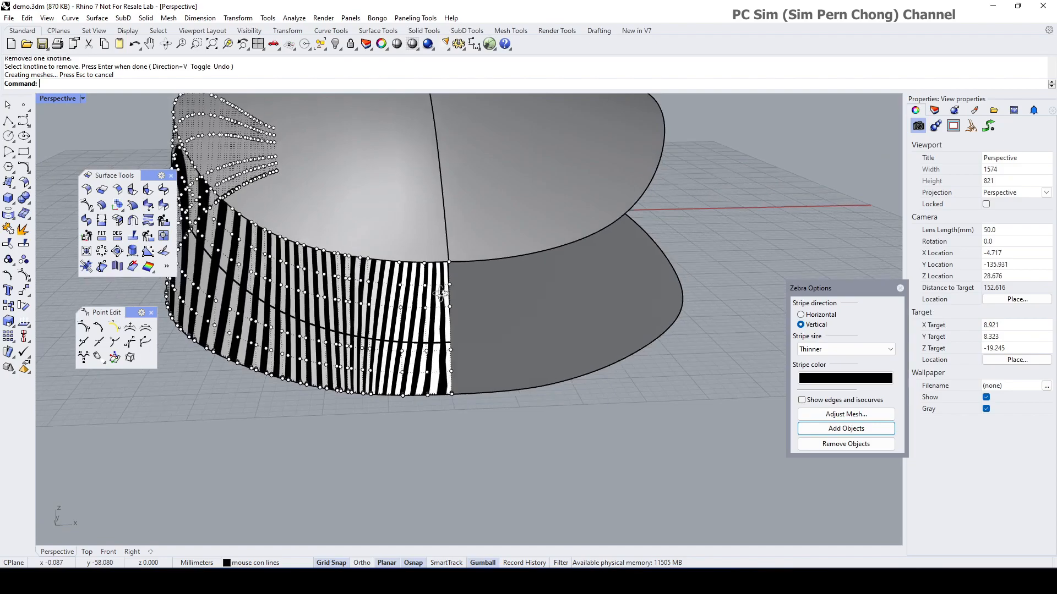
{"action": "right_click_drag", "start_coordinate": [451, 332], "coordinate": [468, 329]}
{"action": "right_click", "coordinate": [451, 323]}
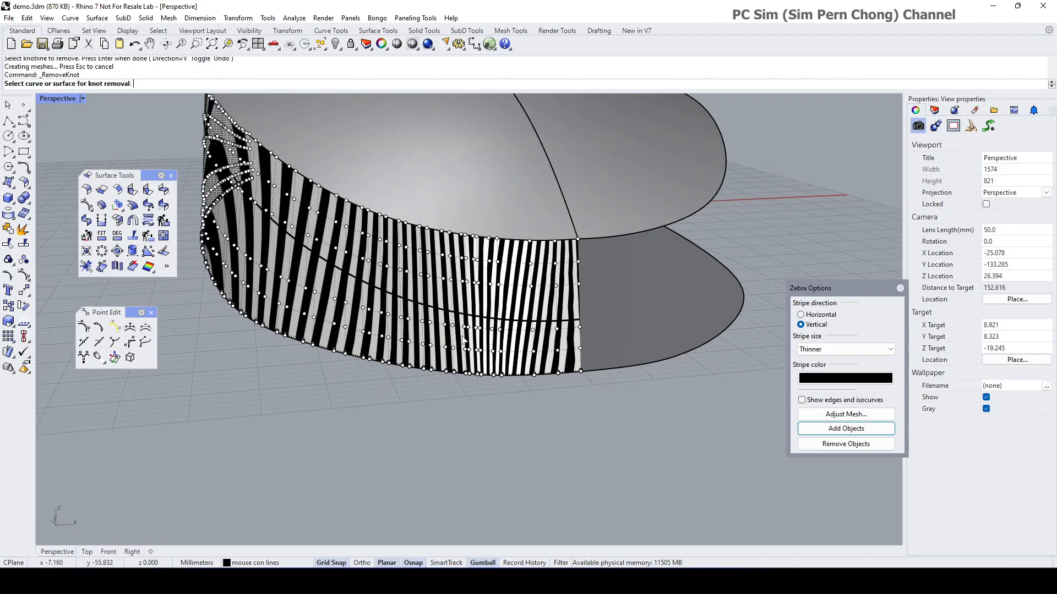
{"action": "left_click", "coordinate": [452, 326]}
{"action": "left_click", "coordinate": [468, 341]}
{"action": "left_click", "coordinate": [469, 342]}
{"action": "left_click", "coordinate": [486, 343]}
{"action": "right_click", "coordinate": [486, 342]}
{"action": "scroll", "coordinate": [486, 346], "scroll_direction": "up", "scroll_amount": 4}
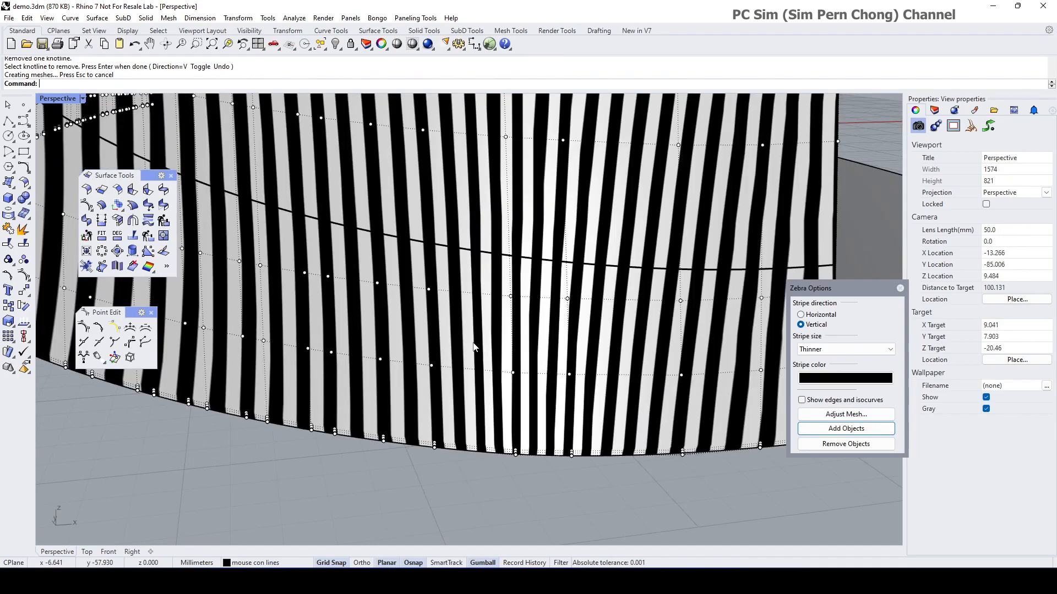
{"action": "scroll", "coordinate": [468, 346], "scroll_direction": "down", "scroll_amount": 2}
Step: Remove three further vertical knotlines across the band
{"action": "right_click", "coordinate": [423, 334]}
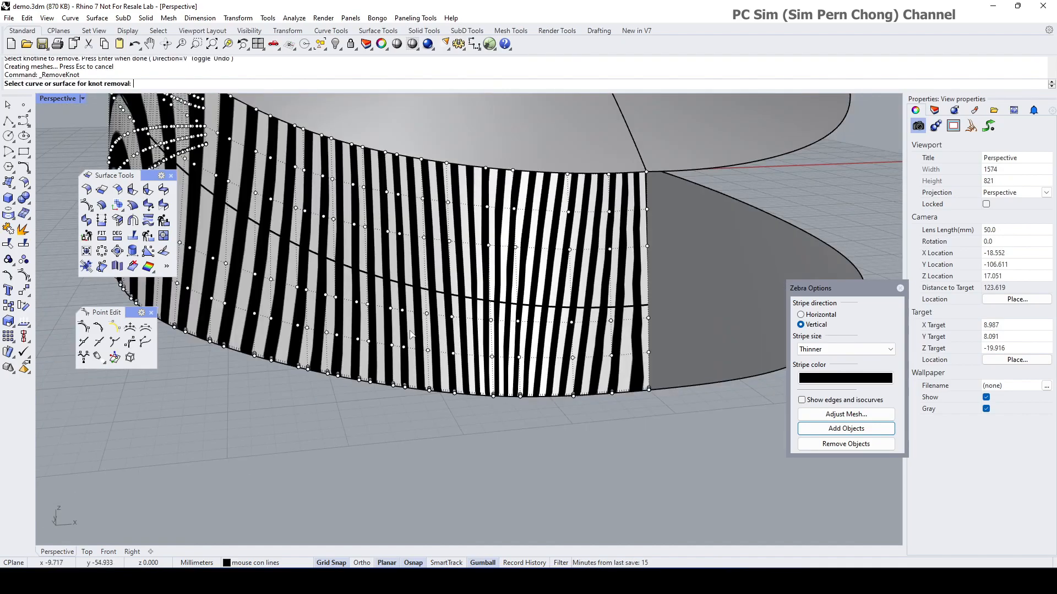
{"action": "left_click", "coordinate": [414, 334]}
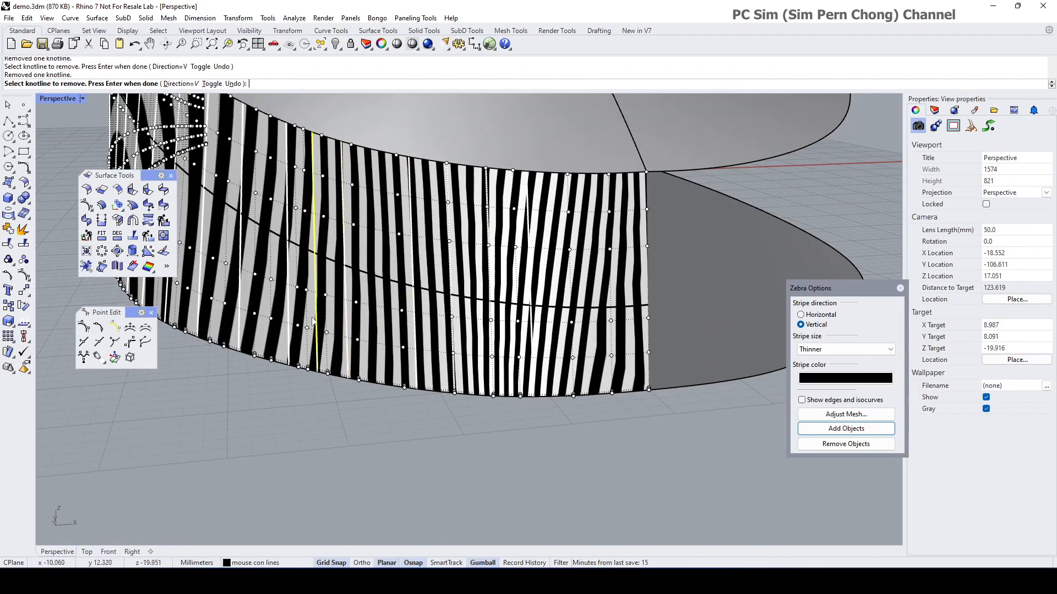
{"action": "scroll", "coordinate": [353, 327], "scroll_direction": "up", "scroll_amount": 4}
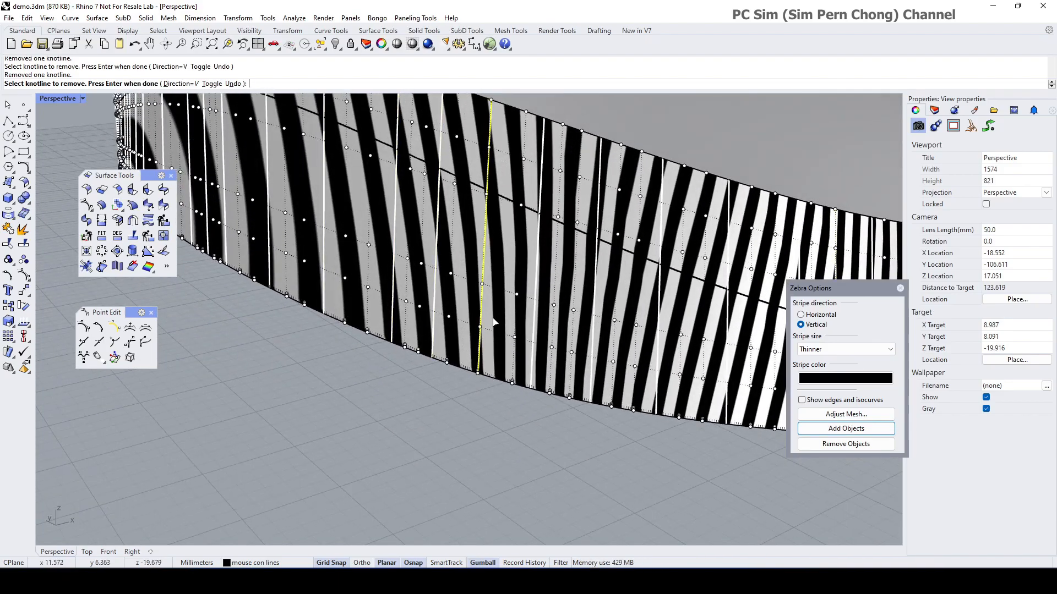
{"action": "left_click", "coordinate": [663, 351]}
{"action": "scroll", "coordinate": [385, 309], "scroll_direction": "down", "scroll_amount": 4}
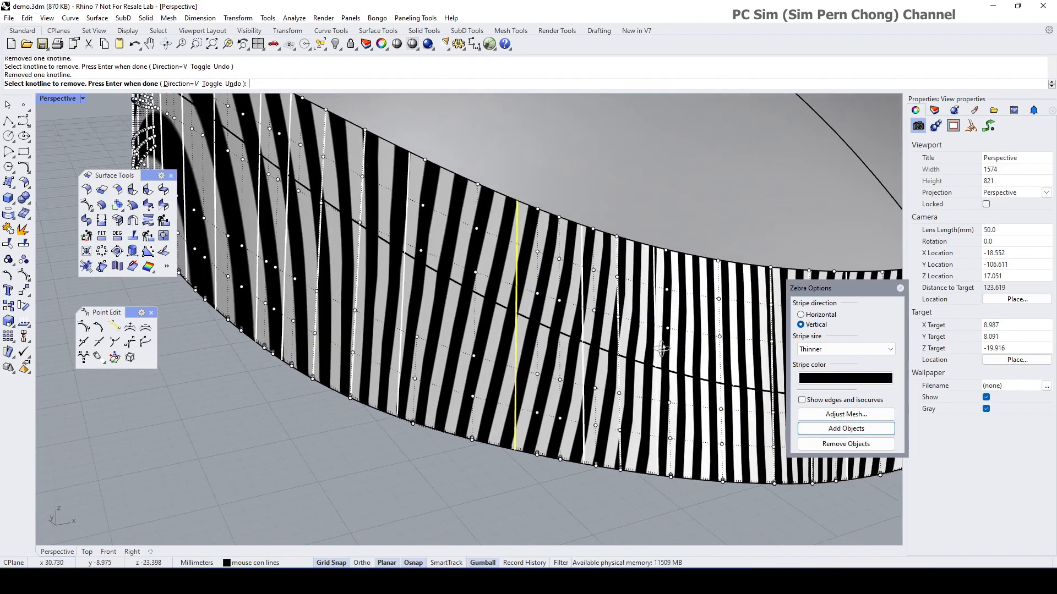
{"action": "left_click", "coordinate": [385, 309]}
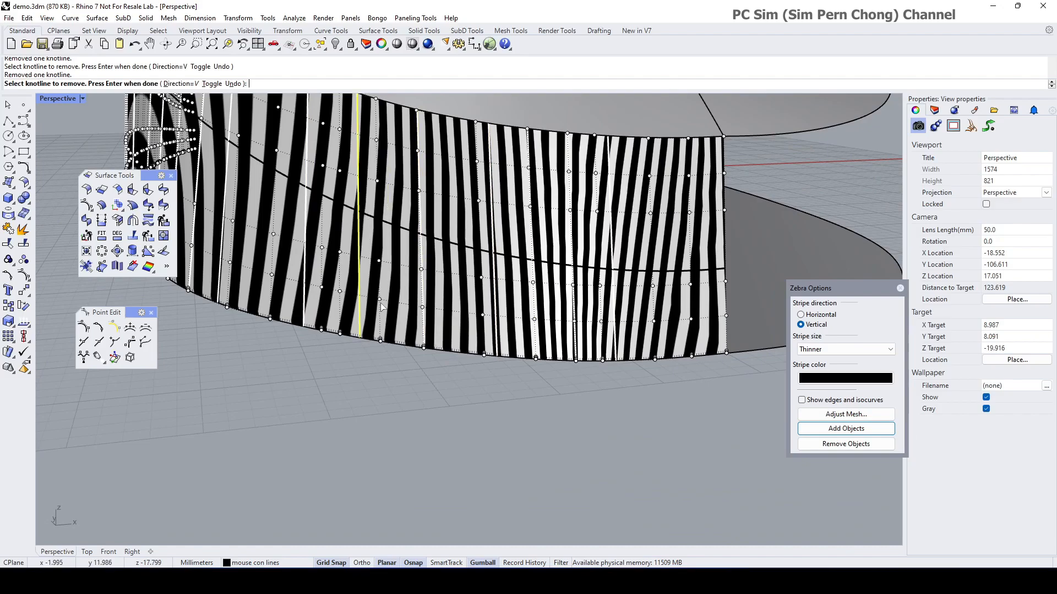
{"action": "key", "text": "Return"}
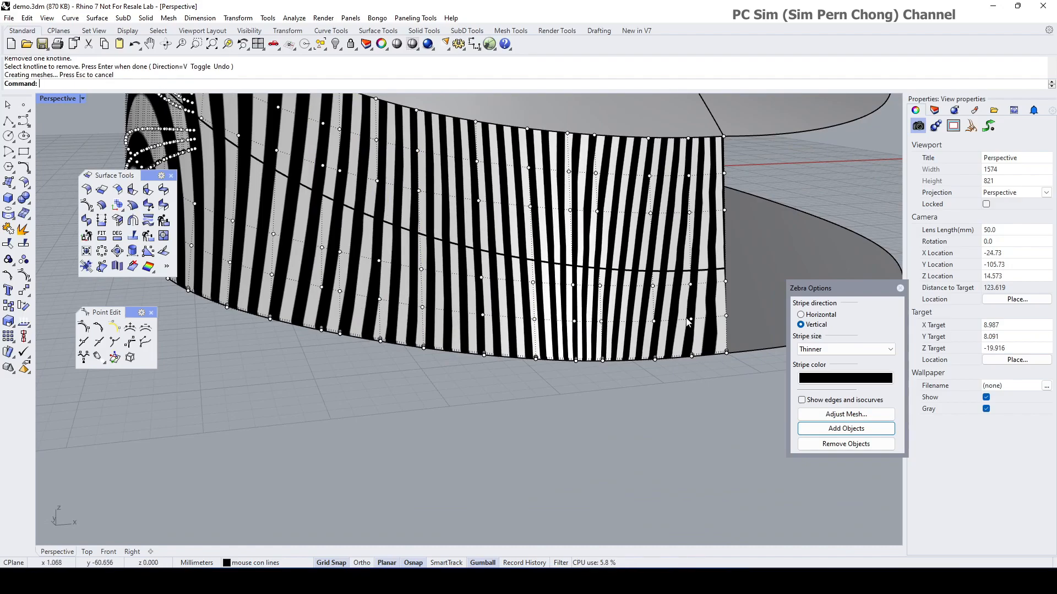
Step: Remove the last unwanted knotline from the side surface
{"action": "key", "text": "Return"}
{"action": "left_click", "coordinate": [572, 322]}
{"action": "left_click", "coordinate": [572, 322]}
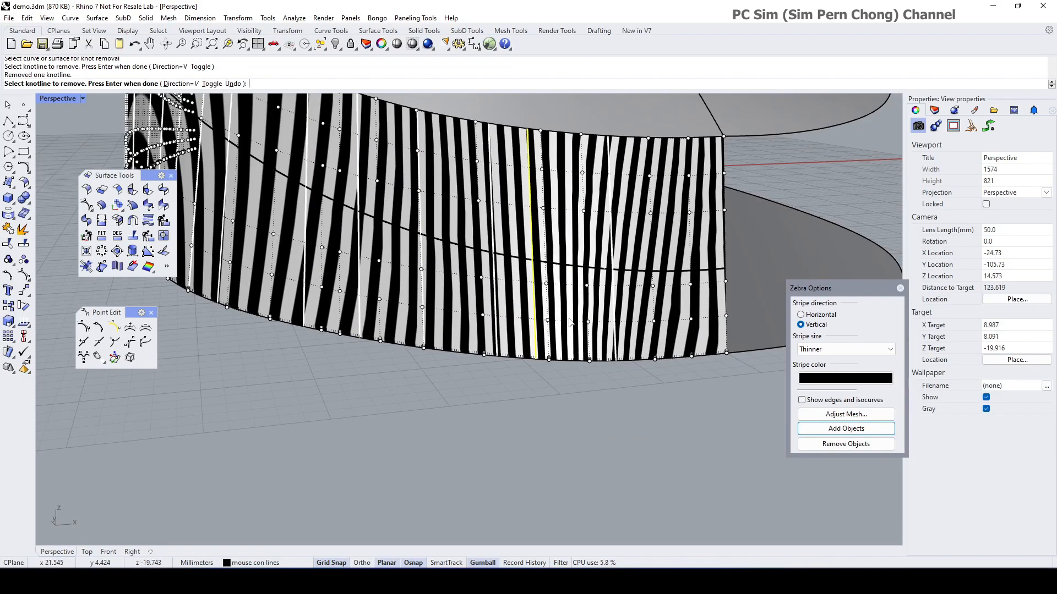
{"action": "key", "text": "Return"}
{"action": "right_click_drag", "start_coordinate": [663, 325], "coordinate": [549, 301]}
{"action": "scroll", "coordinate": [549, 300], "scroll_direction": "up", "scroll_amount": 5}
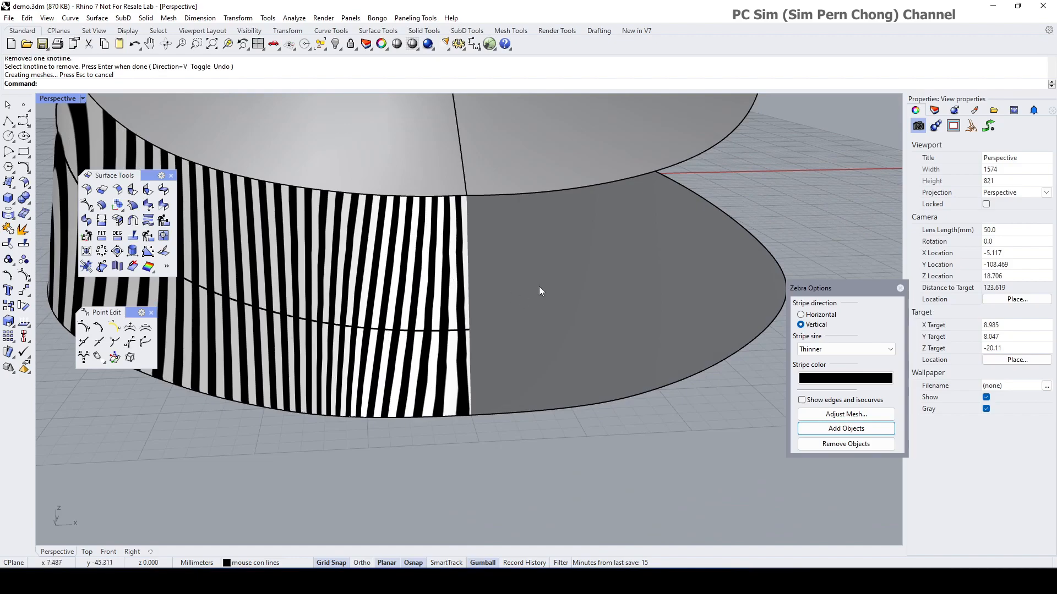
{"action": "scroll", "coordinate": [538, 291], "scroll_direction": "down", "scroll_amount": 4}
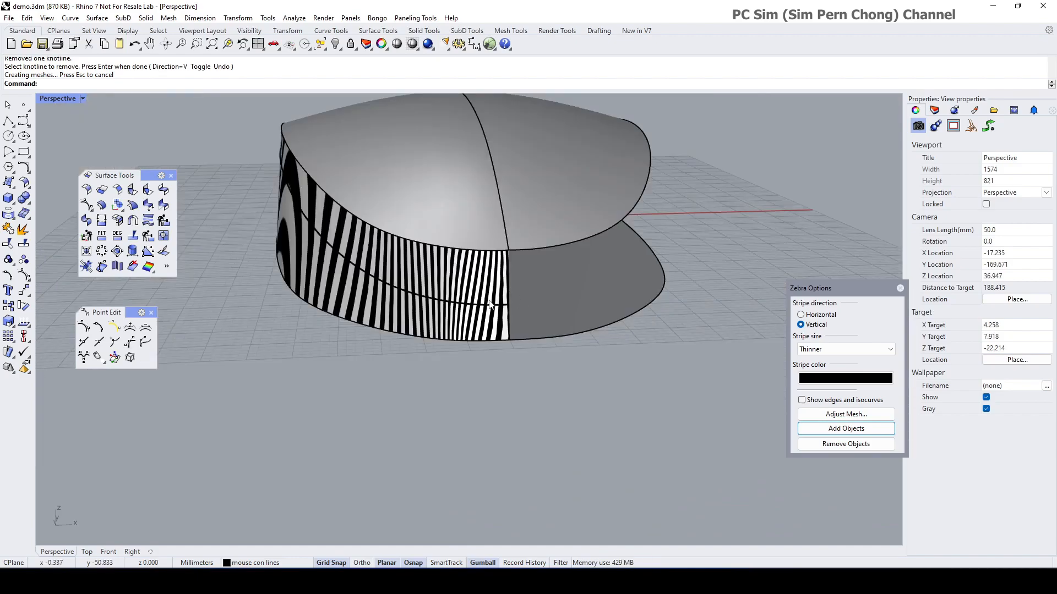
{"action": "left_click", "coordinate": [28, 295]}
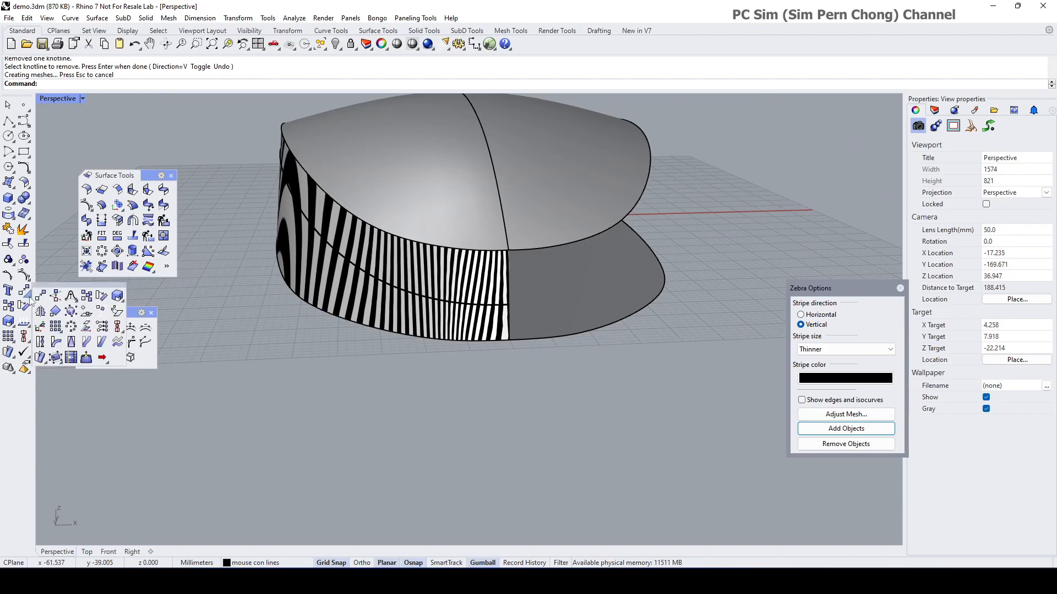
Step: Mirror a copy of the side surface and switch the zebra stripes to horizontal
{"action": "left_click", "coordinate": [40, 311]}
{"action": "left_click", "coordinate": [498, 317]}
{"action": "key", "text": "Return"}
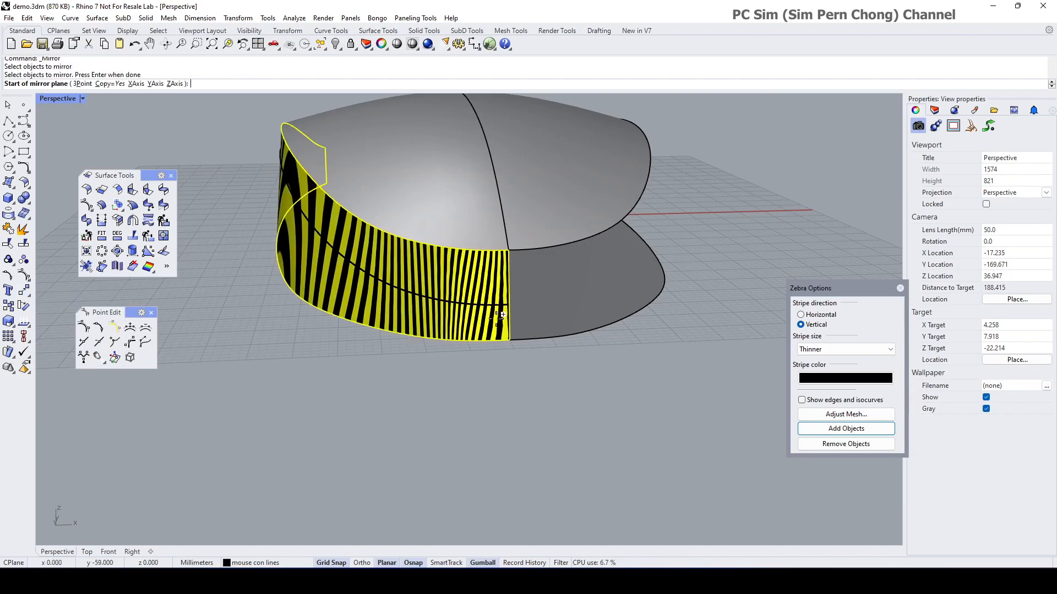
{"action": "scroll", "coordinate": [529, 380], "scroll_direction": "up", "scroll_amount": 4}
{"action": "left_click", "coordinate": [472, 340]}
{"action": "left_click", "coordinate": [475, 337]}
{"action": "scroll", "coordinate": [474, 355], "scroll_direction": "down", "scroll_amount": 5}
{"action": "scroll", "coordinate": [469, 367], "scroll_direction": "up", "scroll_amount": 5}
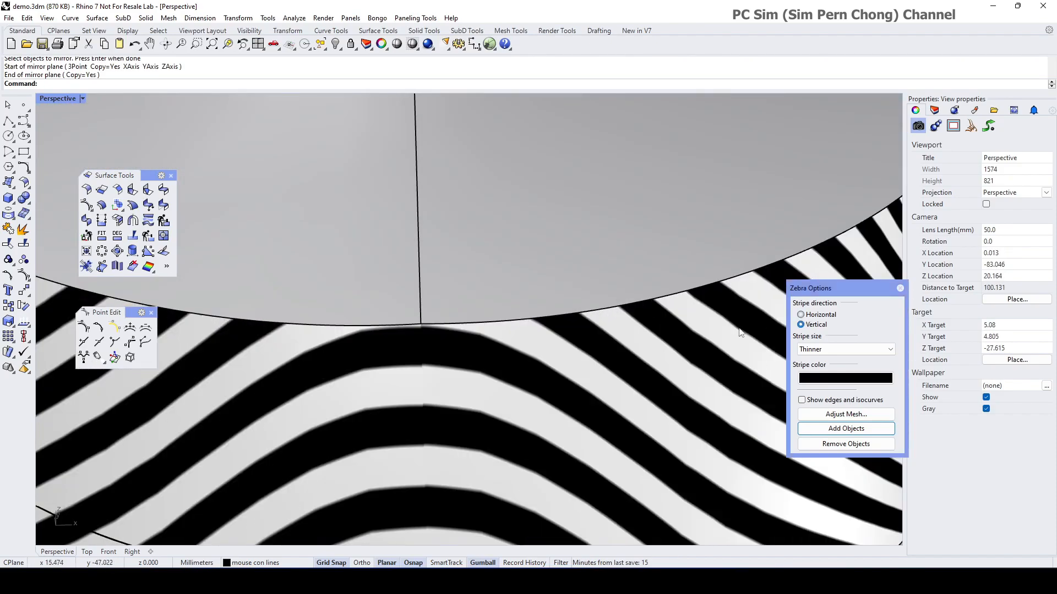
{"action": "left_click", "coordinate": [800, 315]}
{"action": "scroll", "coordinate": [573, 341], "scroll_direction": "down", "scroll_amount": 3}
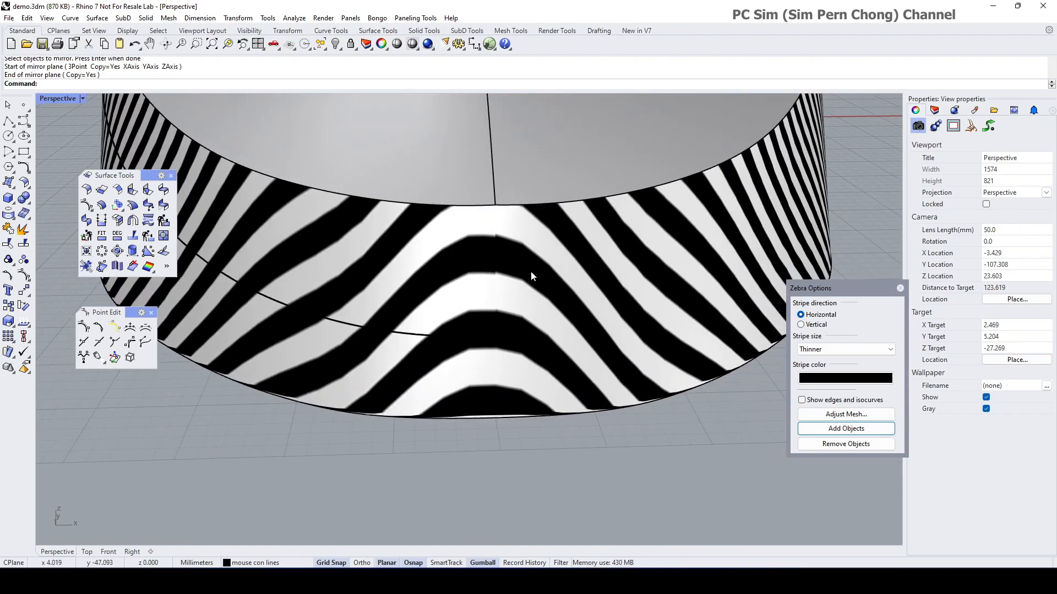
Step: Match the side band's centre seam edges with Average surfaces on so stripes cross unbroken
{"action": "left_click", "coordinate": [166, 208]}
{"action": "left_click", "coordinate": [495, 246]}
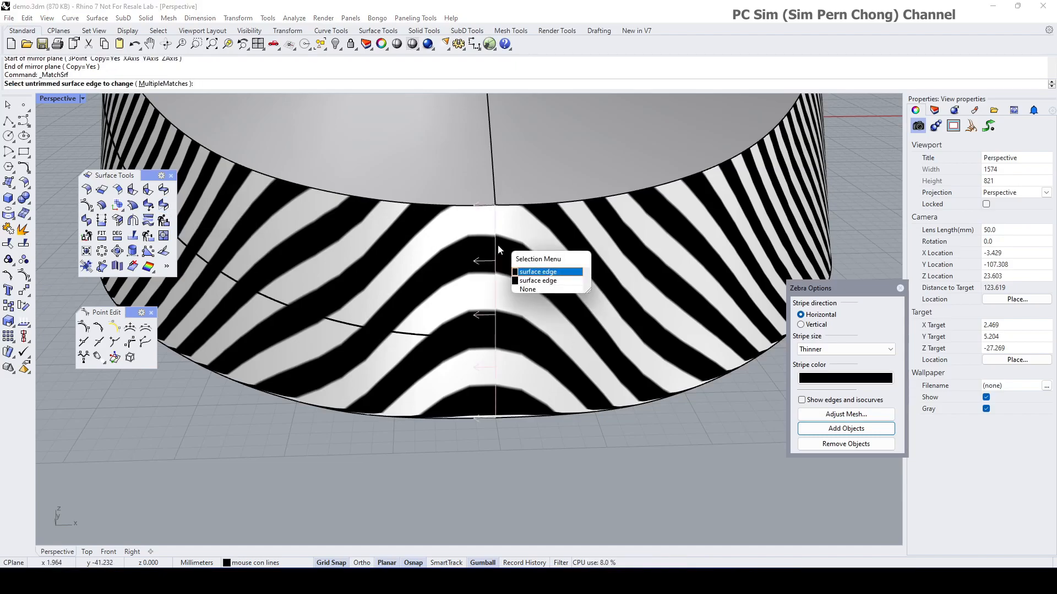
{"action": "left_click", "coordinate": [525, 273]}
{"action": "left_click", "coordinate": [496, 268]}
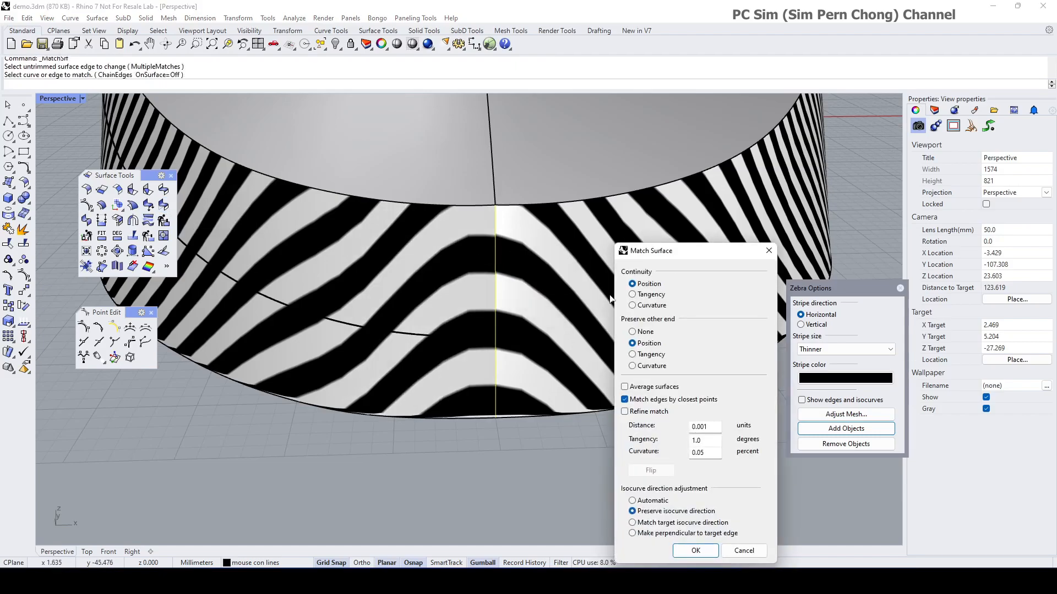
{"action": "left_click", "coordinate": [625, 387]}
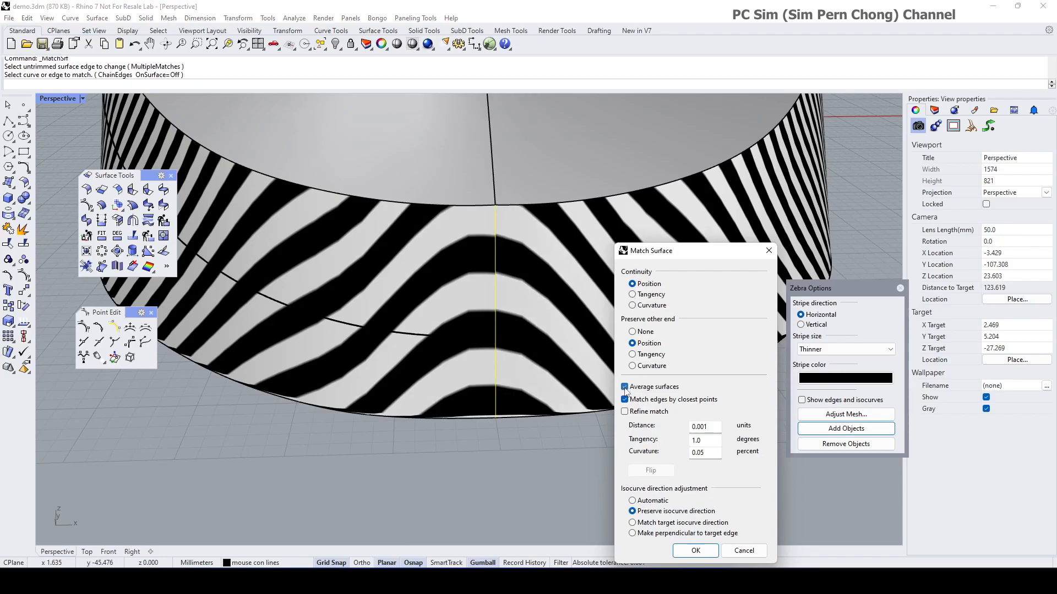
{"action": "left_click", "coordinate": [631, 296]}
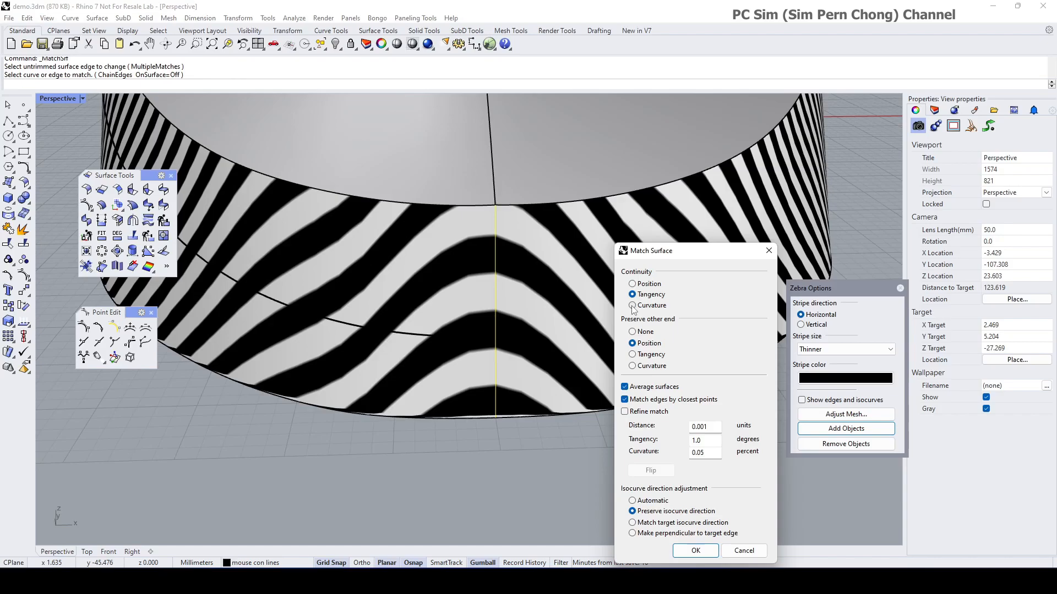
{"action": "mouse_move", "coordinate": [541, 322]}
{"action": "right_mouse_down"}
{"action": "mouse_move", "coordinate": [539, 306]}
{"action": "mouse_move", "coordinate": [536, 318]}
{"action": "right_mouse_up"}
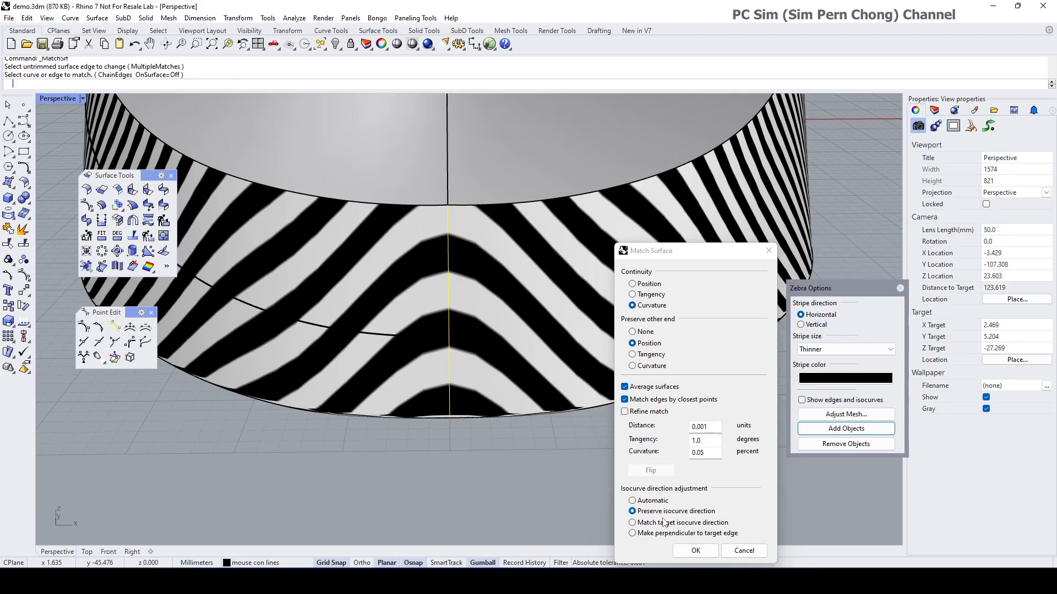
{"action": "left_click", "coordinate": [706, 553]}
{"action": "scroll", "coordinate": [565, 462], "scroll_direction": "down", "scroll_amount": 4}
{"action": "right_click_drag", "start_coordinate": [564, 461], "coordinate": [557, 382]}
{"action": "scroll", "coordinate": [563, 302], "scroll_direction": "up", "scroll_amount": 5}
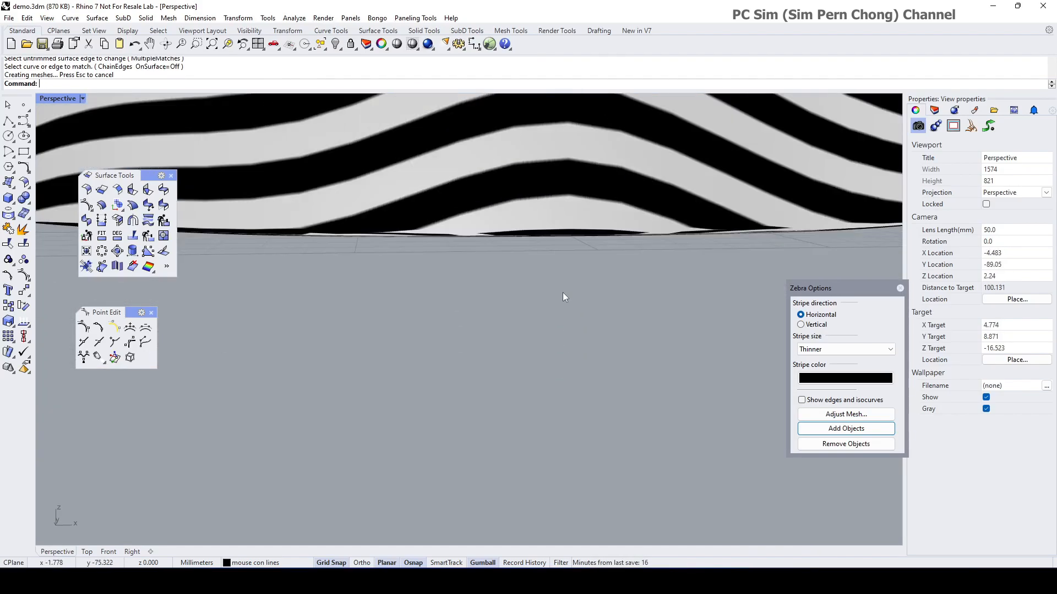
{"action": "right_click_drag", "start_coordinate": [562, 297], "coordinate": [552, 292]}
{"action": "left_click", "coordinate": [548, 281]}
Step: Select the zebra side surfaces and set the analysis mesh maximum edge-to-surface distance to 0.001
{"action": "left_click", "coordinate": [452, 275]}
{"action": "left_click", "coordinate": [499, 276]}
{"action": "scroll", "coordinate": [499, 276], "scroll_direction": "down", "scroll_amount": 5}
{"action": "right_click_drag", "start_coordinate": [498, 276], "coordinate": [508, 310]}
{"action": "scroll", "coordinate": [539, 378], "scroll_direction": "up", "scroll_amount": 6}
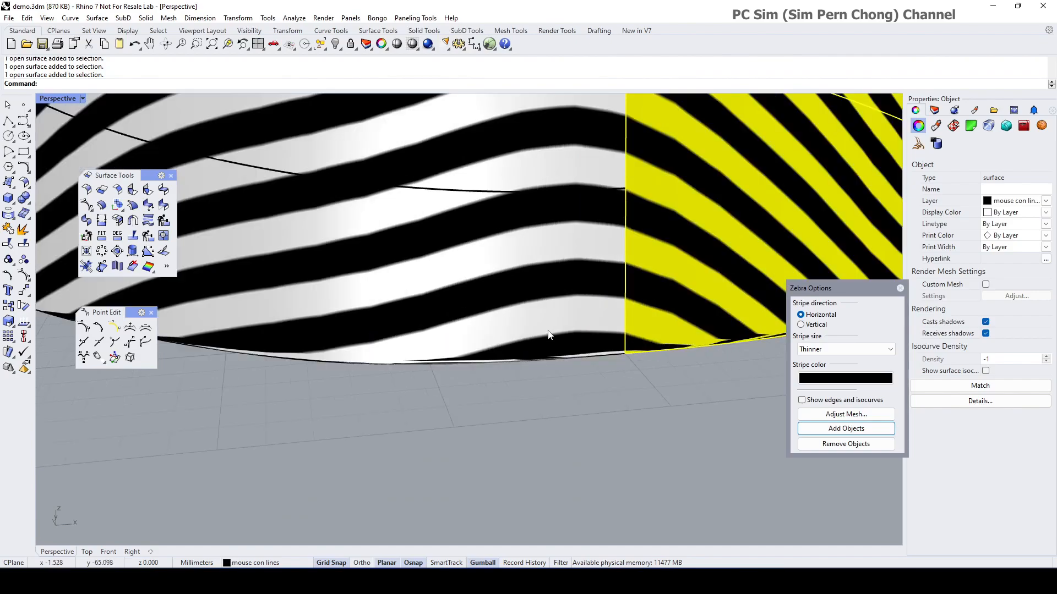
{"action": "left_click", "coordinate": [539, 329]}
{"action": "left_click", "coordinate": [845, 414]}
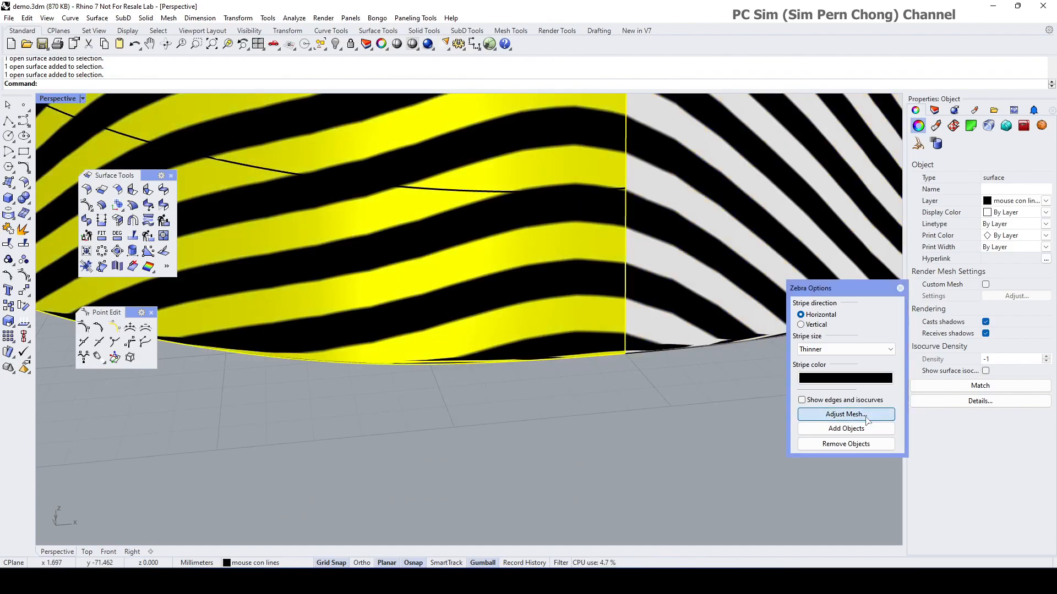
{"action": "left_click", "coordinate": [587, 273]}
{"action": "type", "text": "01"}
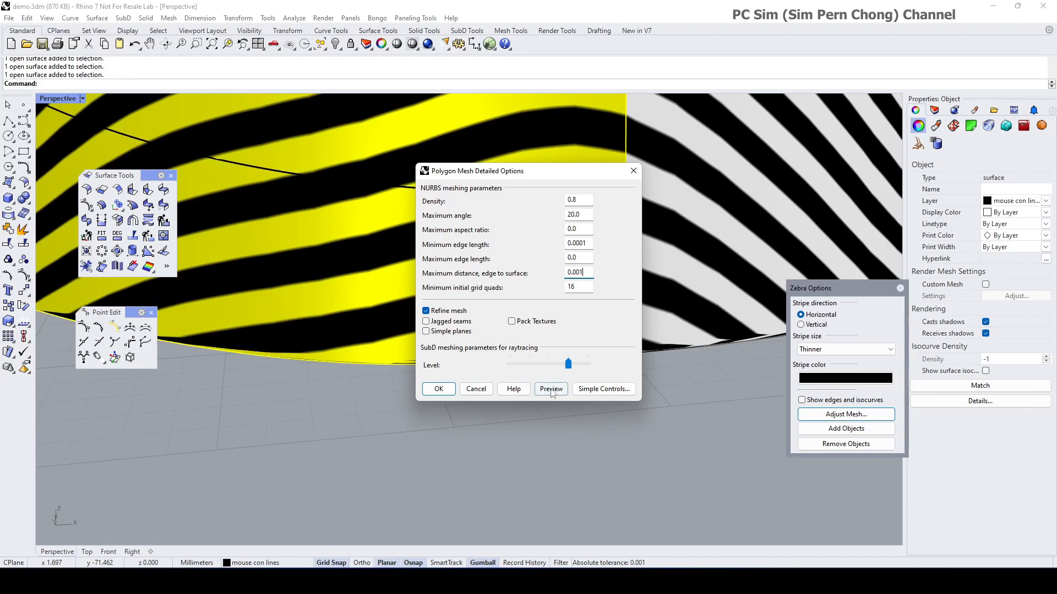
{"action": "left_click", "coordinate": [550, 389]}
{"action": "left_click", "coordinate": [445, 389]}
Step: Inspect the seam, then turn on control points for the side surface there
{"action": "right_click_drag", "start_coordinate": [446, 387], "coordinate": [385, 359]}
{"action": "scroll", "coordinate": [370, 355], "scroll_direction": "up", "scroll_amount": 8}
{"action": "scroll", "coordinate": [370, 355], "scroll_direction": "down", "scroll_amount": 2}
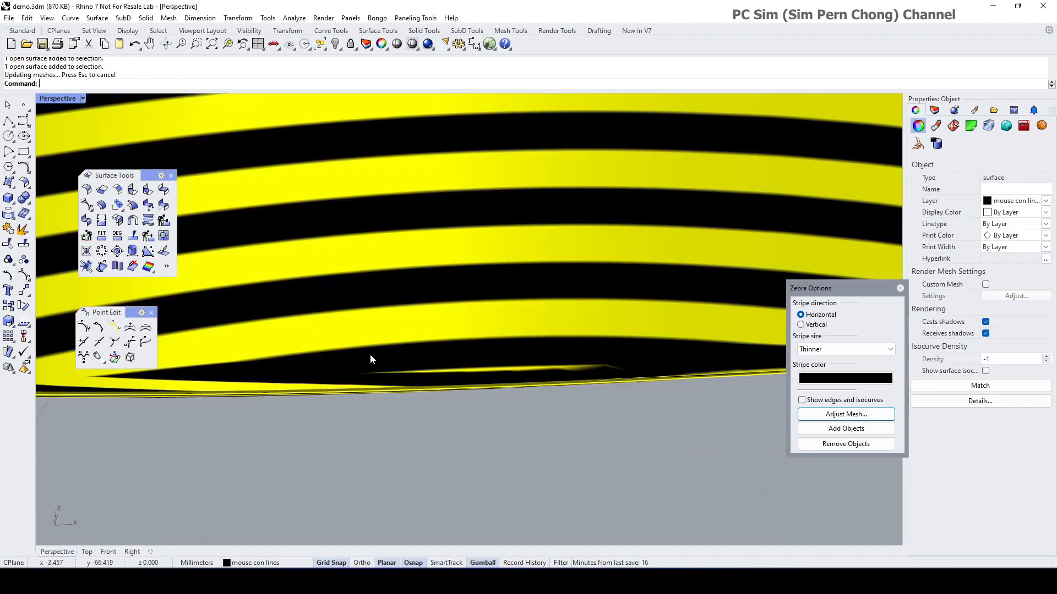
{"action": "scroll", "coordinate": [413, 379], "scroll_direction": "down", "scroll_amount": 5}
{"action": "right_click_drag", "start_coordinate": [414, 384], "coordinate": [408, 379]}
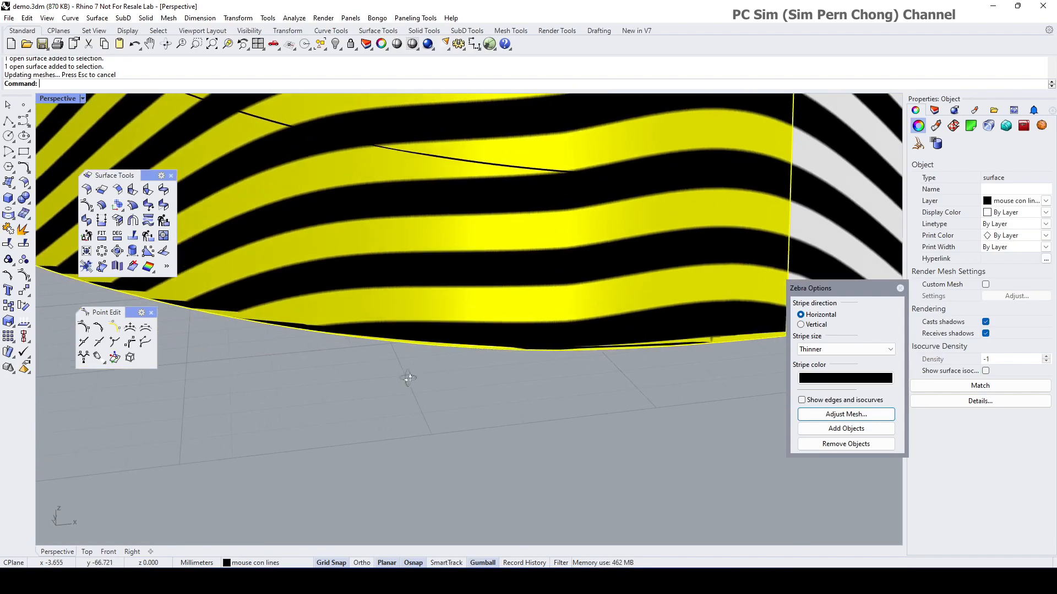
{"action": "scroll", "coordinate": [632, 346], "scroll_direction": "up", "scroll_amount": 4}
{"action": "scroll", "coordinate": [616, 353], "scroll_direction": "down", "scroll_amount": 8}
{"action": "right_click_drag", "start_coordinate": [478, 351], "coordinate": [471, 392]}
{"action": "left_click", "coordinate": [513, 415]}
{"action": "scroll", "coordinate": [470, 387], "scroll_direction": "up", "scroll_amount": 3}
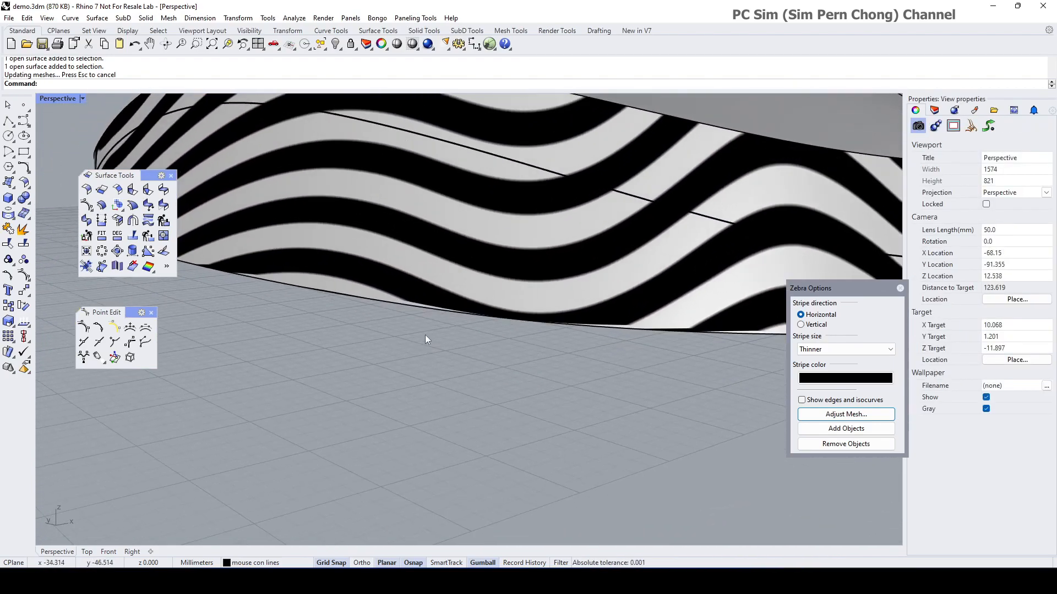
{"action": "scroll", "coordinate": [425, 338], "scroll_direction": "up", "scroll_amount": 3}
{"action": "left_click", "coordinate": [368, 268]}
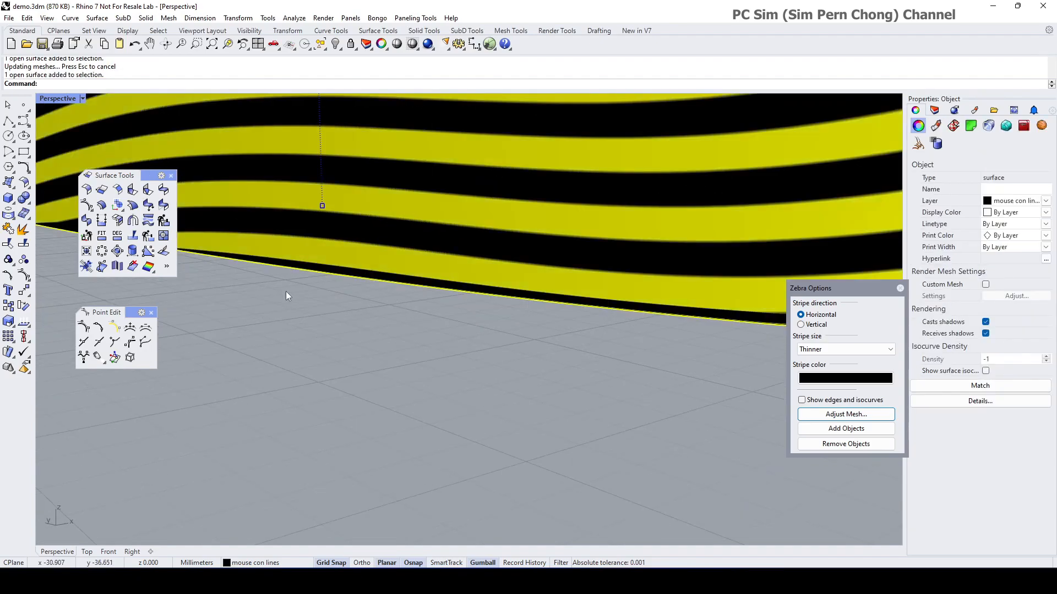
{"action": "left_click", "coordinate": [23, 276]}
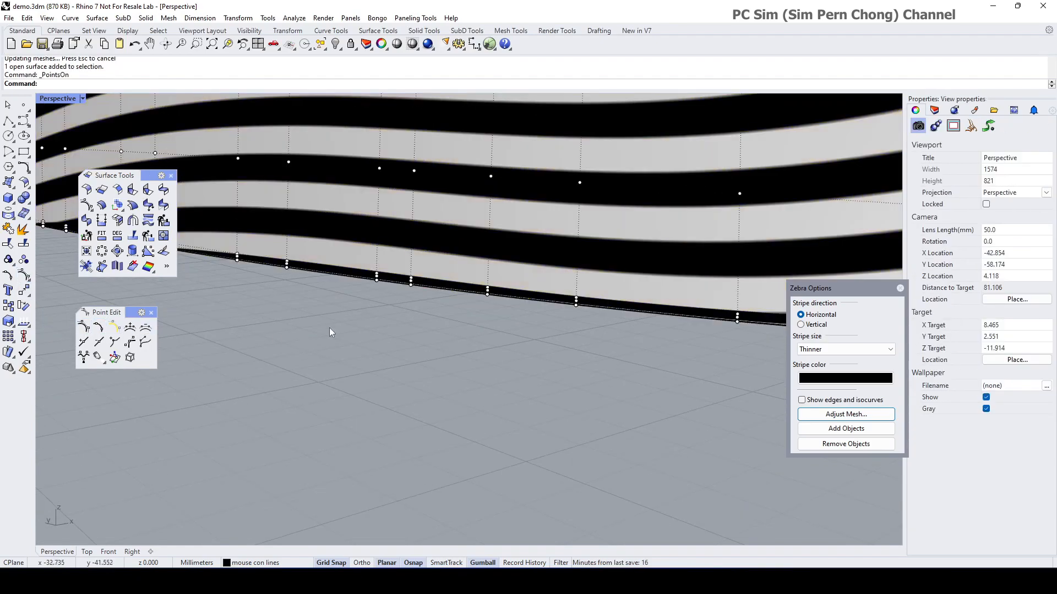
Step: Delete the unwanted surface piece from the mouse shell
{"action": "scroll", "coordinate": [423, 278], "scroll_direction": "up", "scroll_amount": 2}
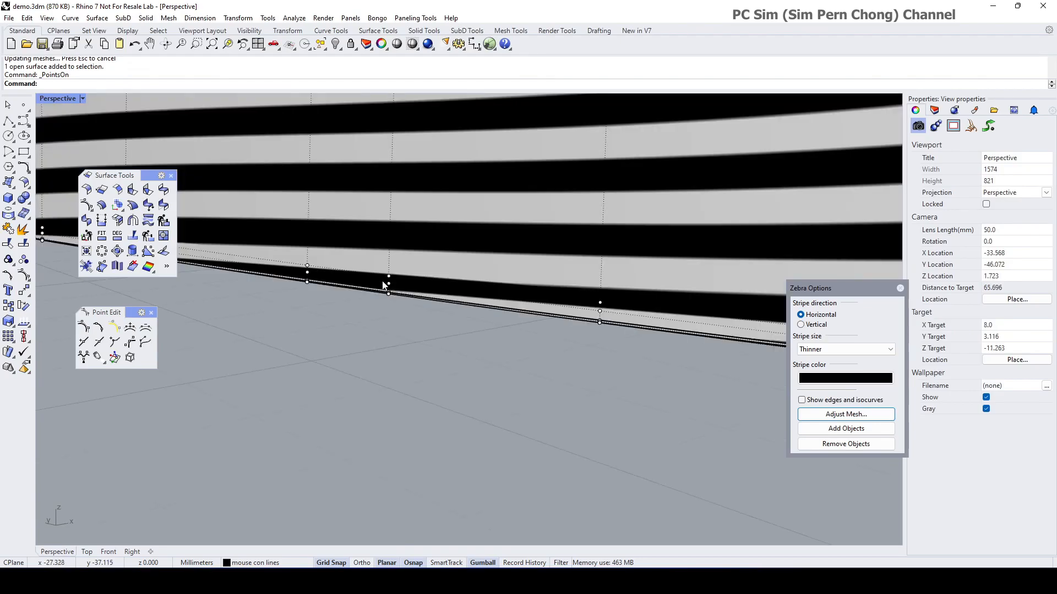
{"action": "scroll", "coordinate": [418, 294], "scroll_direction": "down", "scroll_amount": 5}
{"action": "right_click_drag", "start_coordinate": [587, 355], "coordinate": [412, 355], "text": "shift"}
{"action": "scroll", "coordinate": [330, 326], "scroll_direction": "up", "scroll_amount": 2}
{"action": "left_click", "coordinate": [488, 317]}
{"action": "key", "text": "Delete"}
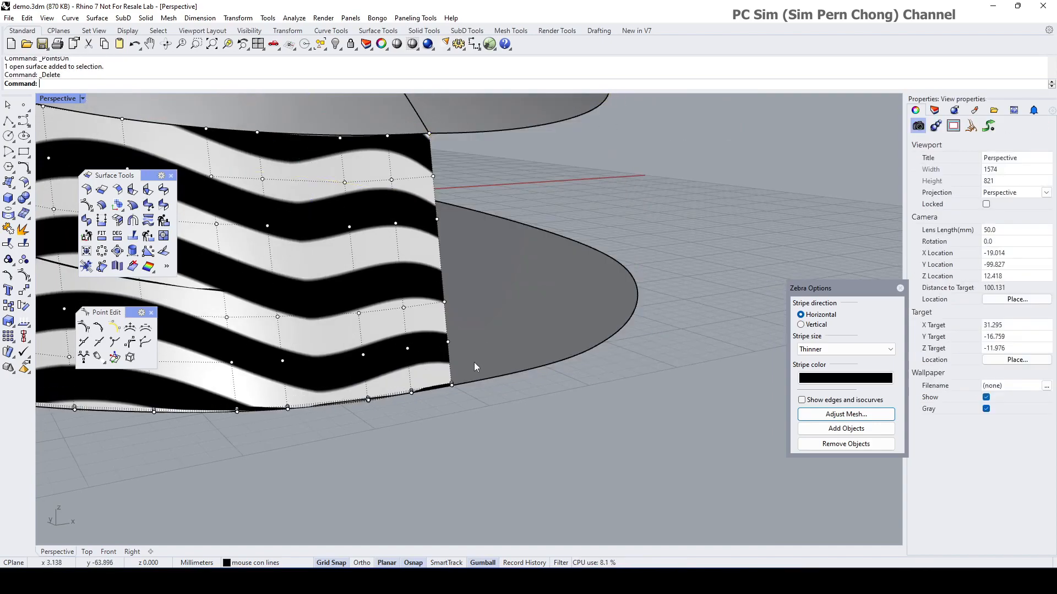
Step: Zoom in on the front corner and orbit around it
{"action": "scroll", "coordinate": [477, 357], "scroll_direction": "up", "scroll_amount": 5}
{"action": "scroll", "coordinate": [484, 356], "scroll_direction": "down", "scroll_amount": 2}
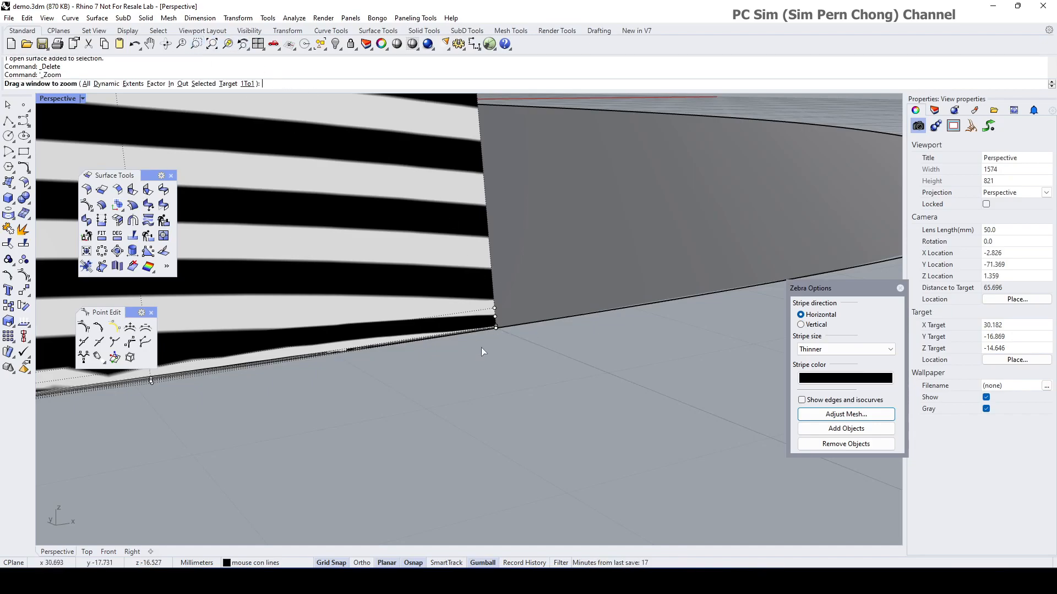
{"action": "left_click_drag", "start_coordinate": [510, 302], "coordinate": [510, 302]}
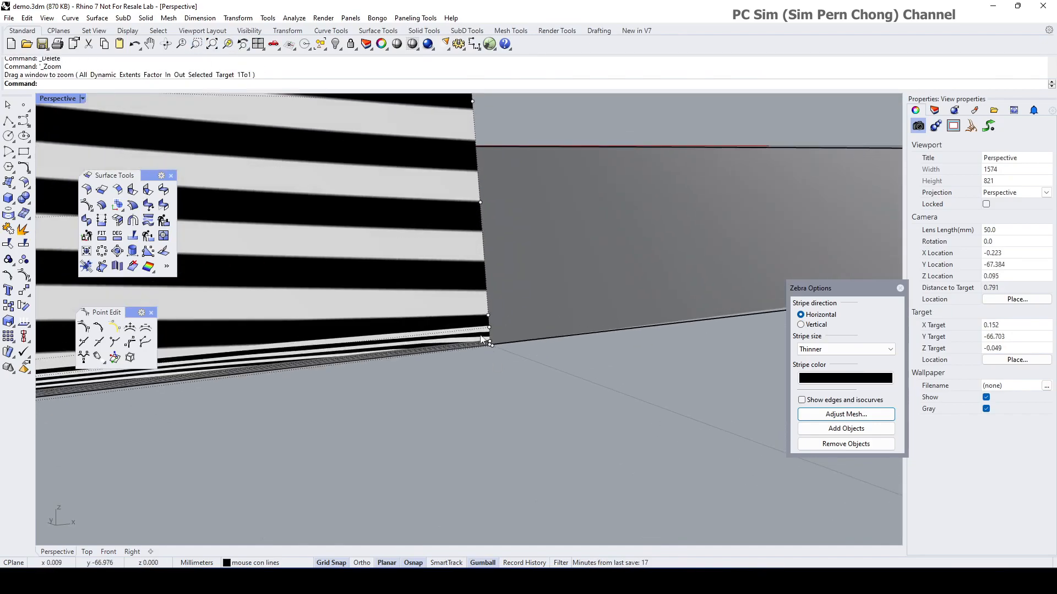
{"action": "right_click_drag", "start_coordinate": [542, 388], "coordinate": [415, 407]}
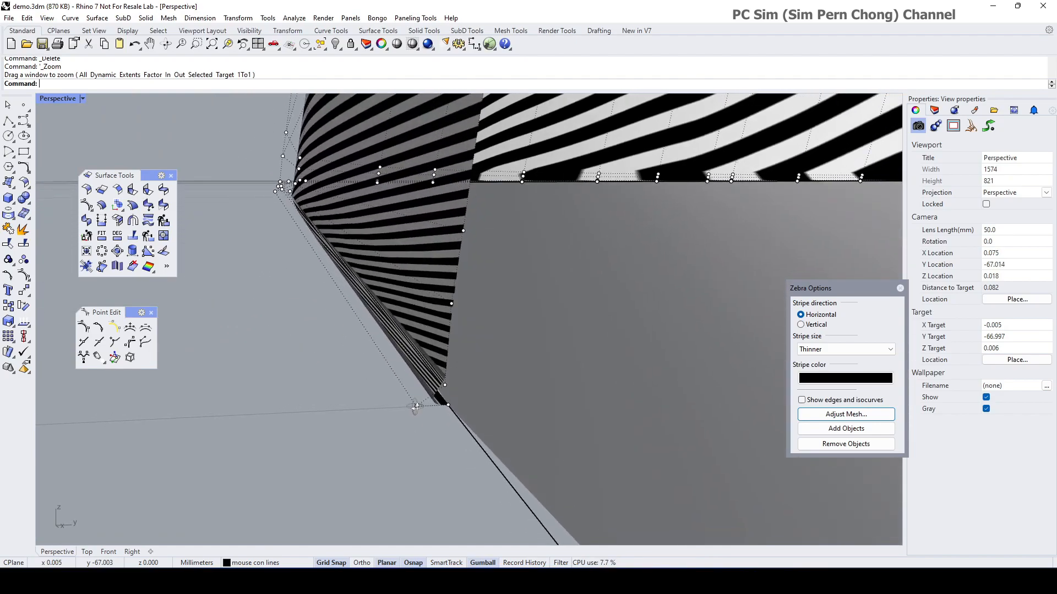
Step: Delete the row of control points along the side surface's corner edge and check the reshaped corner
{"action": "double_click", "coordinate": [388, 365]}
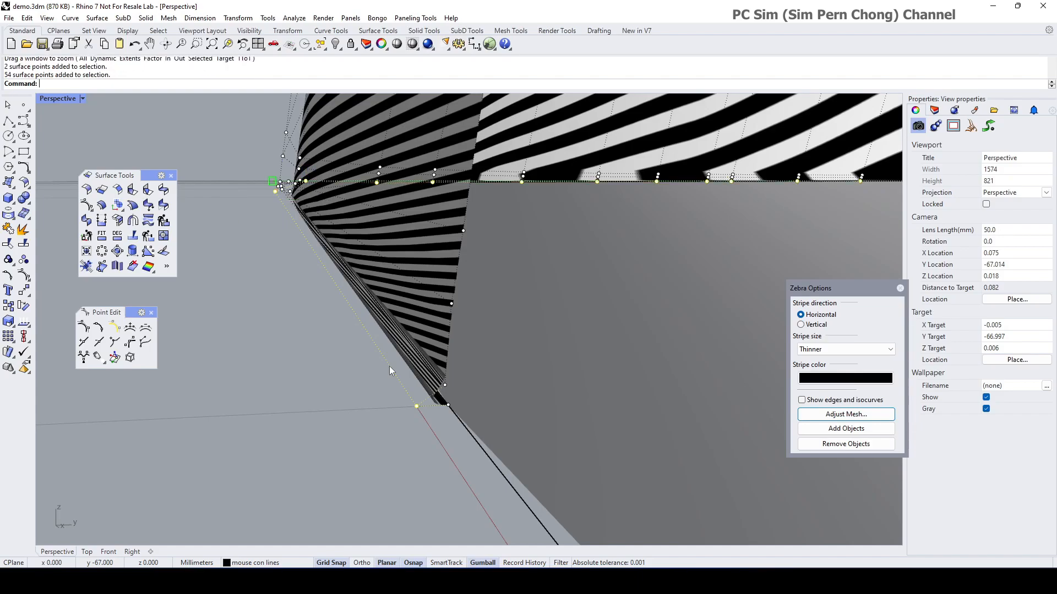
{"action": "key", "text": "Delete"}
{"action": "right_click_drag", "start_coordinate": [389, 367], "coordinate": [275, 409]}
{"action": "scroll", "coordinate": [425, 389], "scroll_direction": "down", "scroll_amount": 6}
{"action": "scroll", "coordinate": [448, 355], "scroll_direction": "up", "scroll_amount": 9}
{"action": "right_click_drag", "start_coordinate": [423, 389], "coordinate": [366, 388]}
{"action": "scroll", "coordinate": [415, 373], "scroll_direction": "up", "scroll_amount": 12}
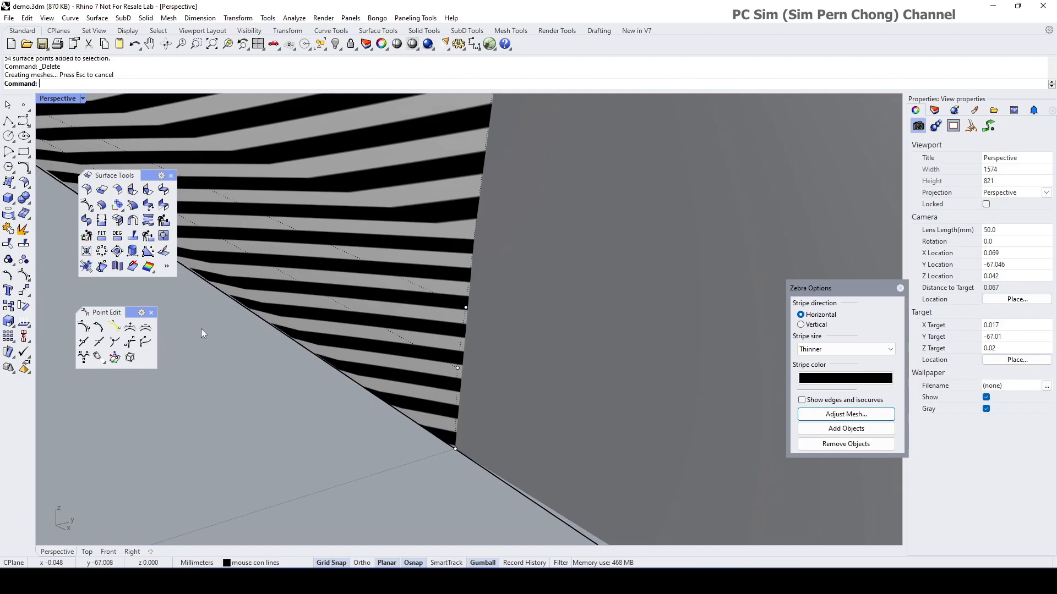
Step: Remove two V-direction and two U-direction knotlines from the side surface
{"action": "left_click", "coordinate": [98, 341]}
{"action": "left_click", "coordinate": [454, 385]}
{"action": "left_click", "coordinate": [455, 369]}
{"action": "left_click", "coordinate": [455, 368]}
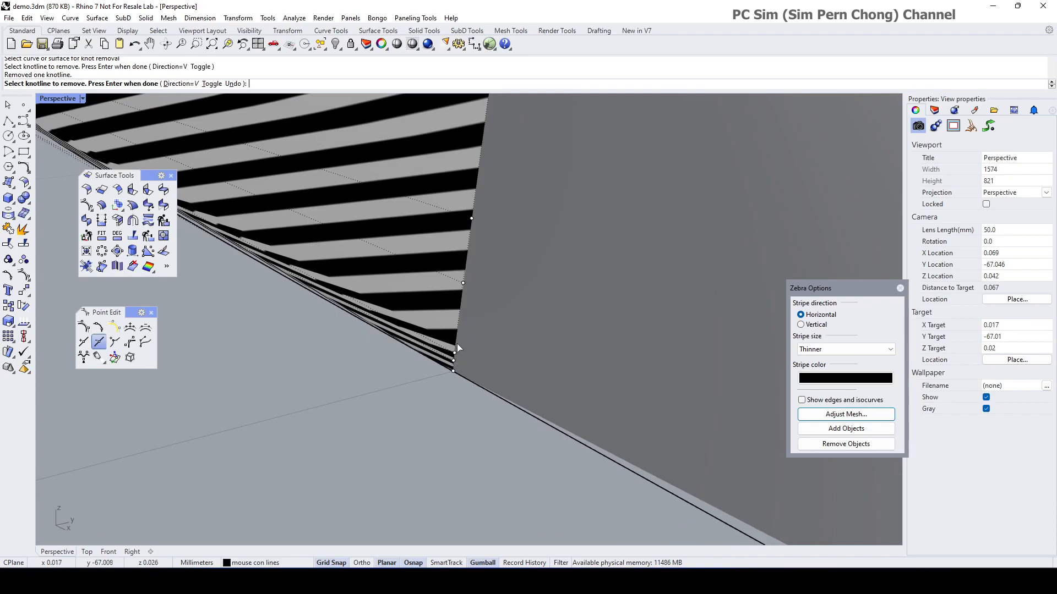
{"action": "right_click_drag", "start_coordinate": [438, 348], "coordinate": [281, 180]}
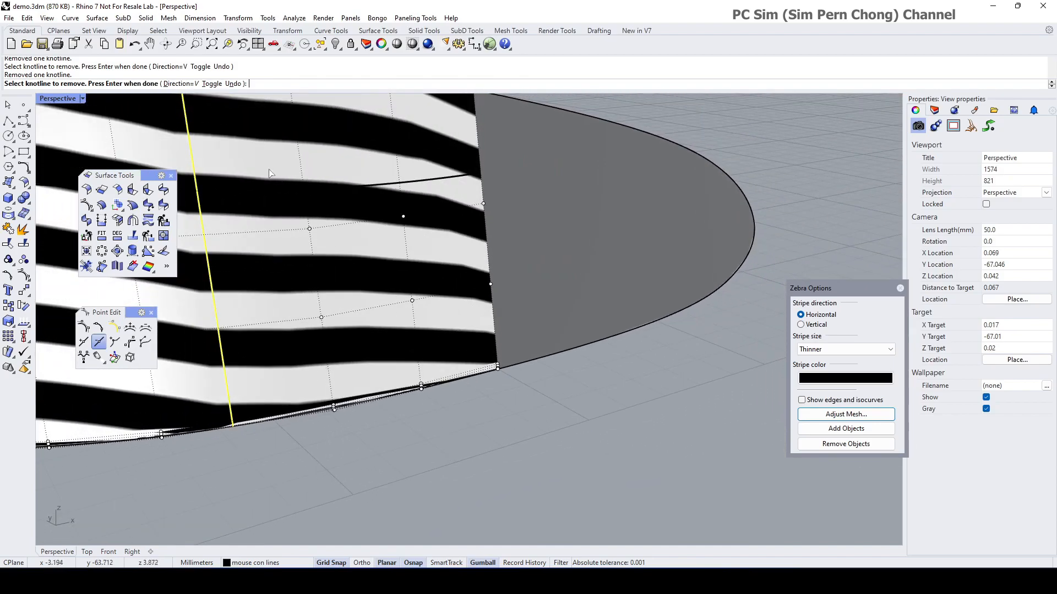
{"action": "left_click", "coordinate": [211, 83]}
{"action": "right_click_drag", "start_coordinate": [468, 366], "coordinate": [449, 364]}
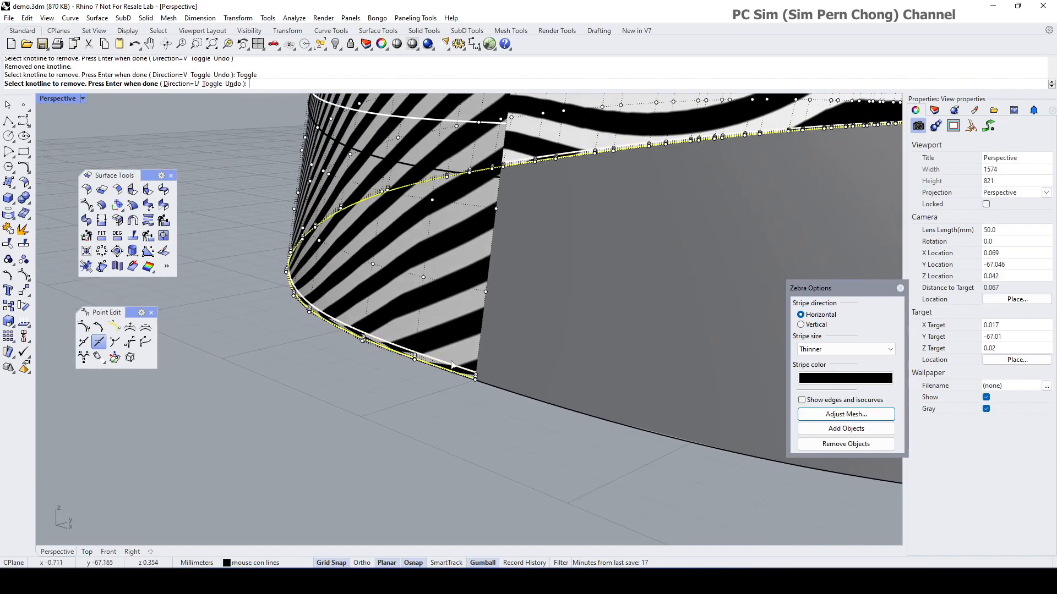
{"action": "scroll", "coordinate": [449, 364], "scroll_direction": "up", "scroll_amount": 10}
{"action": "left_click", "coordinate": [520, 425]}
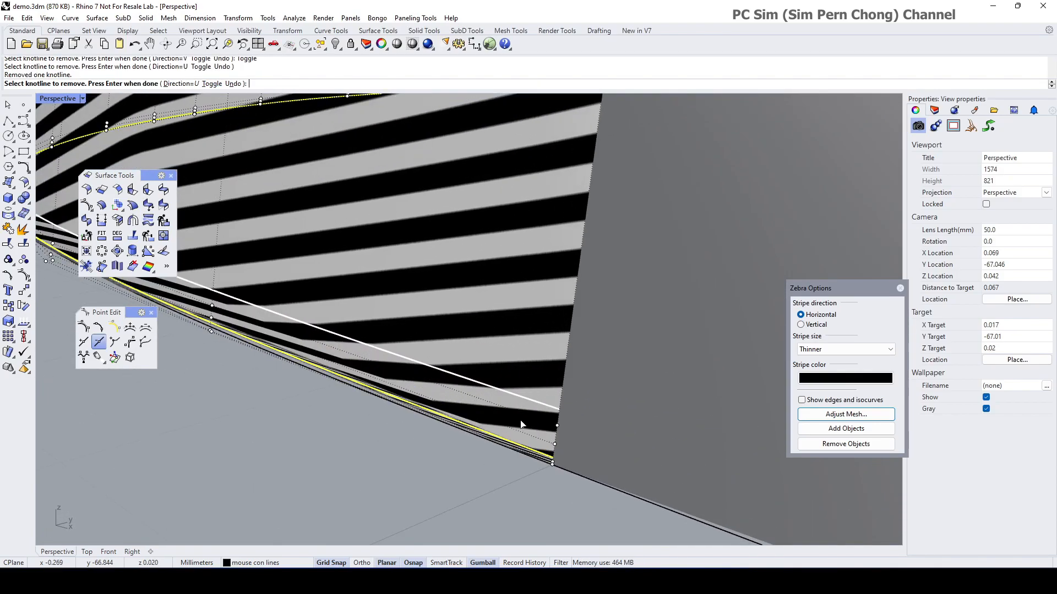
{"action": "left_click", "coordinate": [552, 448]}
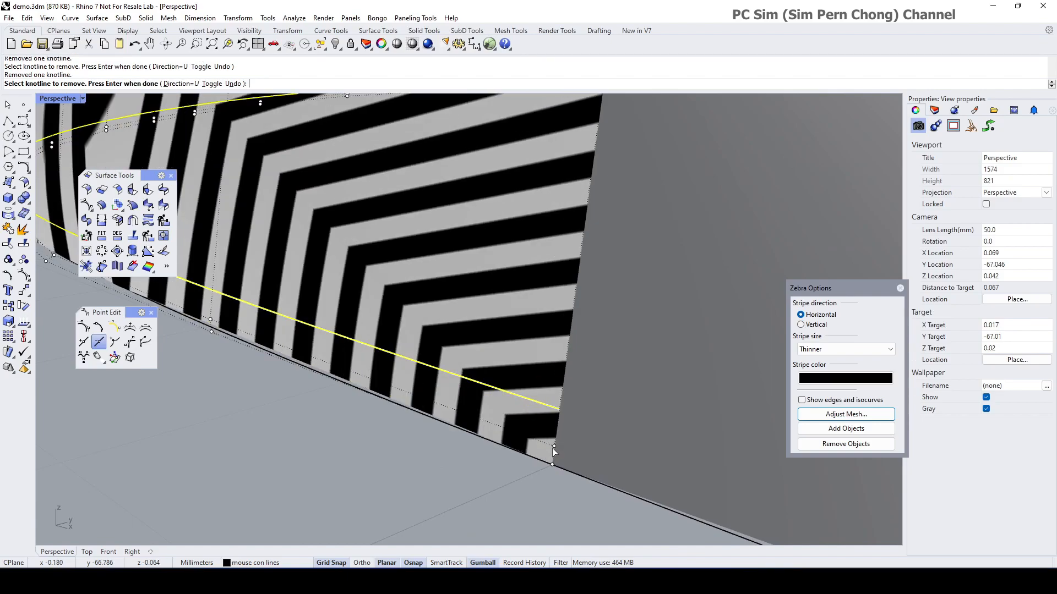
{"action": "key", "text": "Return"}
Step: Remove one more knotline from the side surface near the front corner
{"action": "right_click_drag", "start_coordinate": [553, 449], "coordinate": [528, 430]}
{"action": "scroll", "coordinate": [527, 437], "scroll_direction": "up", "scroll_amount": 4}
{"action": "right_click", "coordinate": [512, 442]}
{"action": "left_click", "coordinate": [512, 443]}
{"action": "left_click", "coordinate": [514, 443]}
{"action": "key", "text": "Return"}
{"action": "scroll", "coordinate": [515, 441], "scroll_direction": "down", "scroll_amount": 18}
{"action": "right_click_drag", "start_coordinate": [502, 438], "coordinate": [617, 438]}
{"action": "scroll", "coordinate": [542, 431], "scroll_direction": "down", "scroll_amount": 8}
{"action": "scroll", "coordinate": [567, 428], "scroll_direction": "down", "scroll_amount": 10}
{"action": "right_click_drag", "start_coordinate": [517, 436], "coordinate": [539, 454]}
Step: Remove a V-direction knotline from the side surface
{"action": "right_click", "coordinate": [540, 455]}
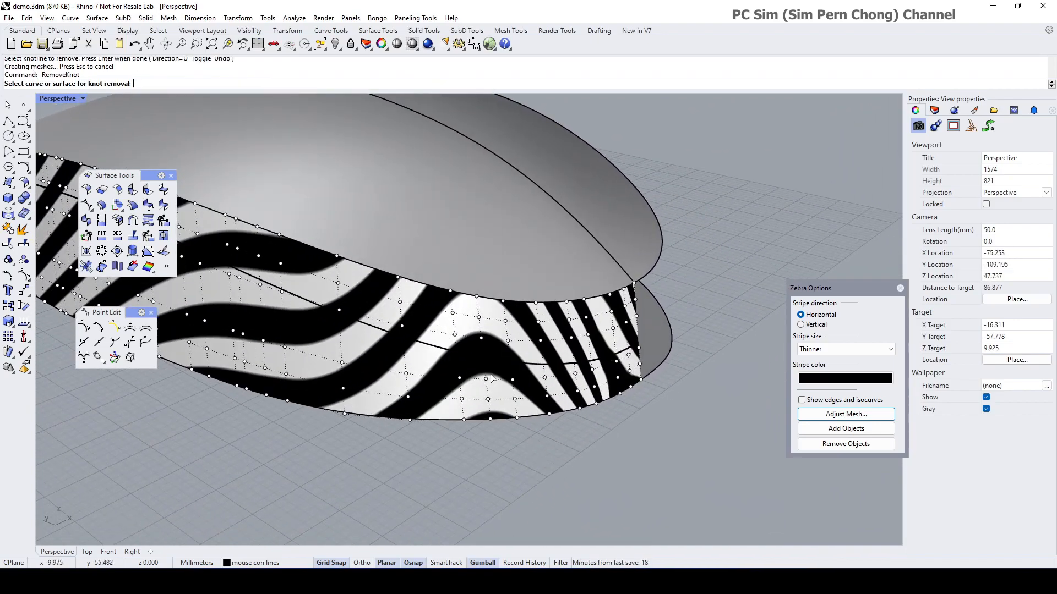
{"action": "left_click", "coordinate": [496, 391]}
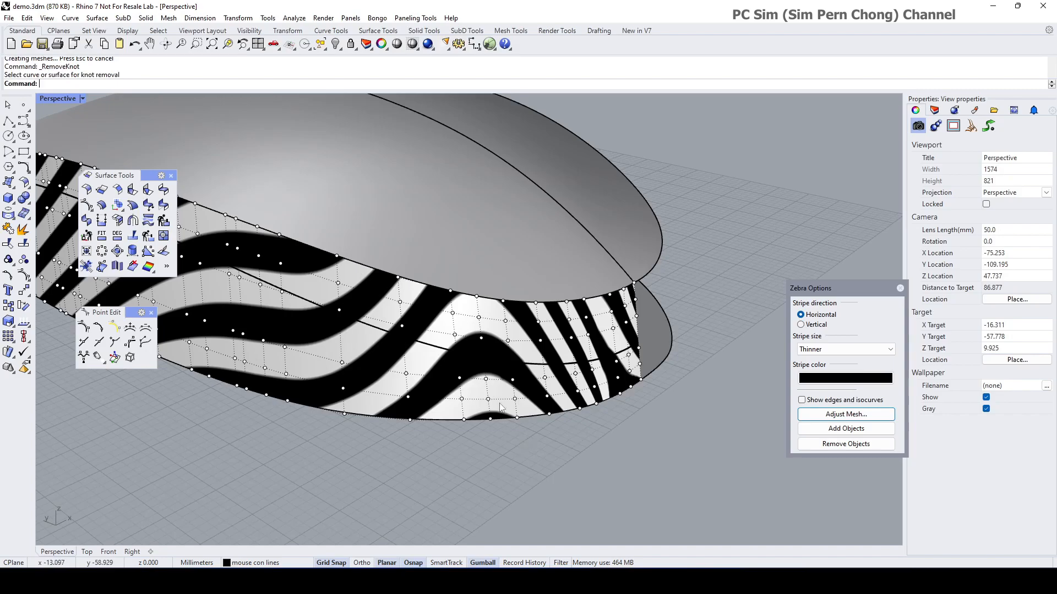
{"action": "left_click", "coordinate": [212, 83]}
{"action": "left_click", "coordinate": [489, 391]}
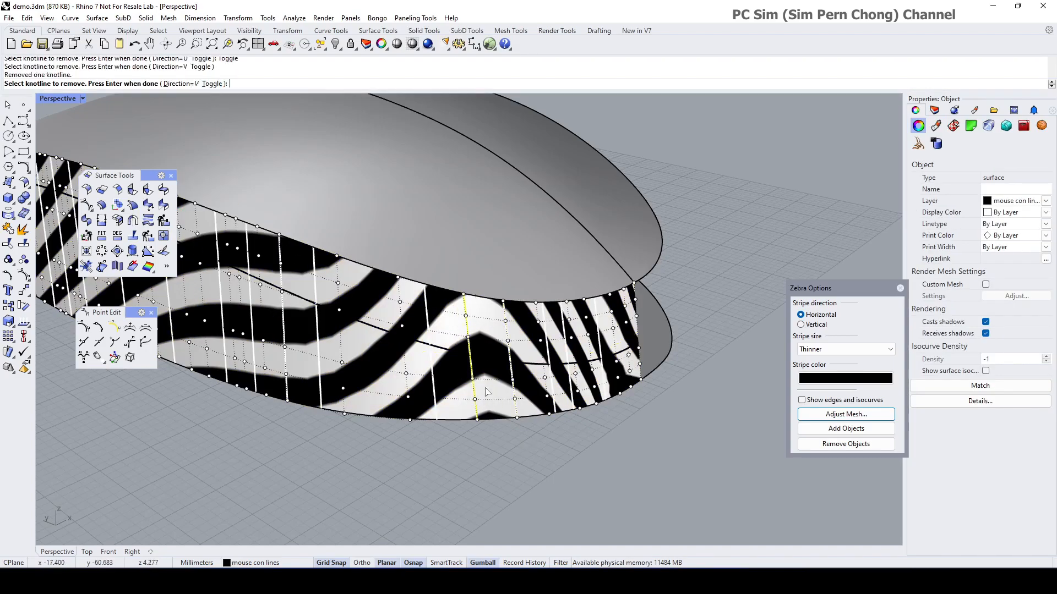
{"action": "right_click", "coordinate": [487, 392]}
Step: Remove another knotline near the front of the striped side surface
{"action": "right_click_drag", "start_coordinate": [497, 391], "coordinate": [543, 397]}
{"action": "right_click", "coordinate": [512, 388]}
{"action": "scroll", "coordinate": [513, 388], "scroll_direction": "down", "scroll_amount": 4}
{"action": "right_click", "coordinate": [543, 398]}
{"action": "left_click", "coordinate": [546, 398]}
{"action": "right_click", "coordinate": [565, 411]}
{"action": "right_click", "coordinate": [565, 409]}
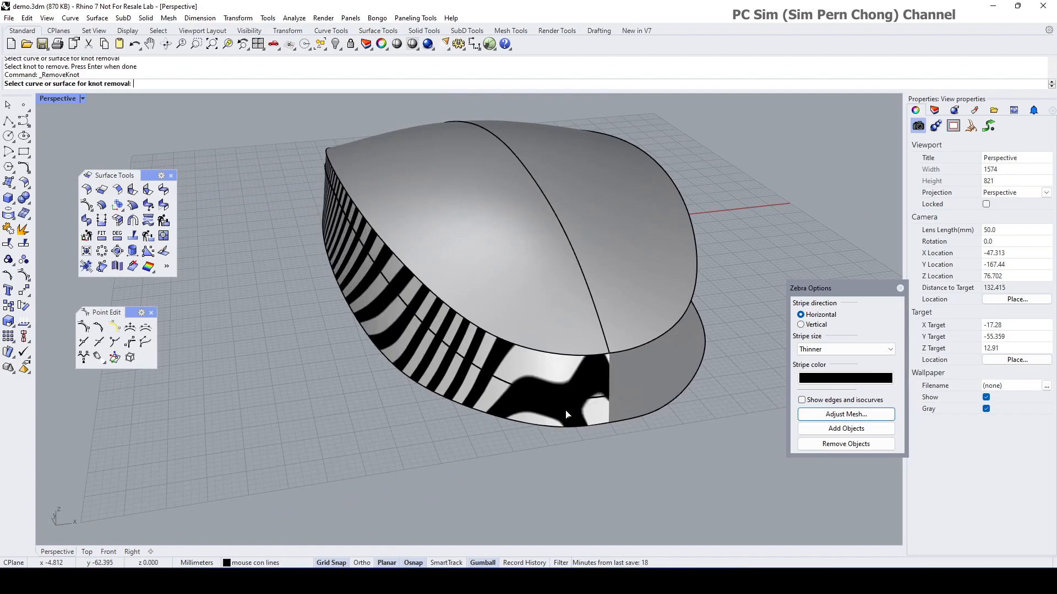
{"action": "left_click", "coordinate": [565, 411]}
{"action": "left_click", "coordinate": [542, 415]}
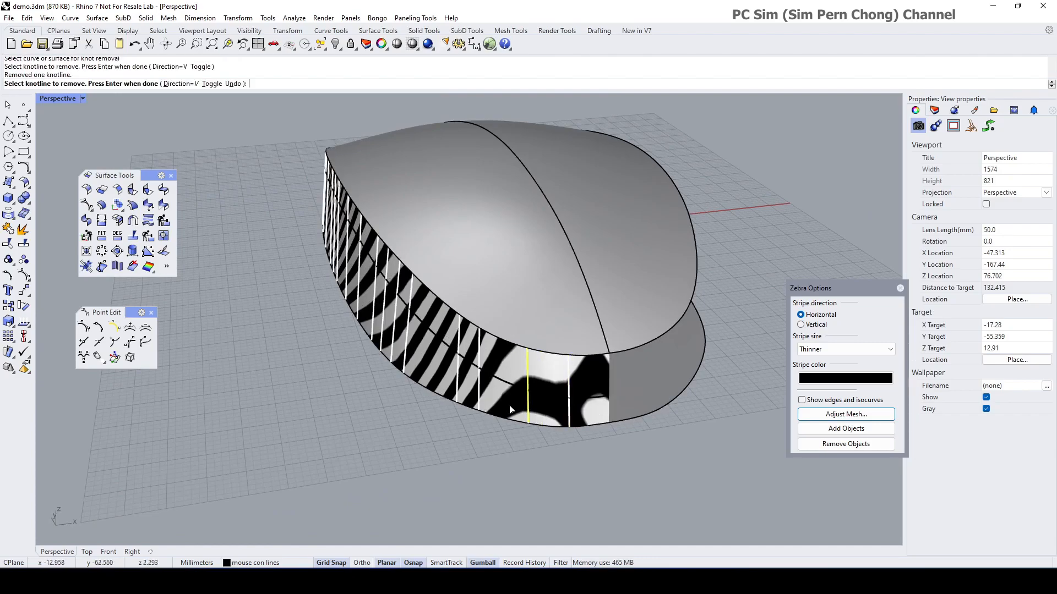
{"action": "right_click", "coordinate": [480, 403]}
Step: Show the control points of the striped lower side surface
{"action": "right_click_drag", "start_coordinate": [509, 402], "coordinate": [541, 385]}
{"action": "left_click", "coordinate": [542, 386]}
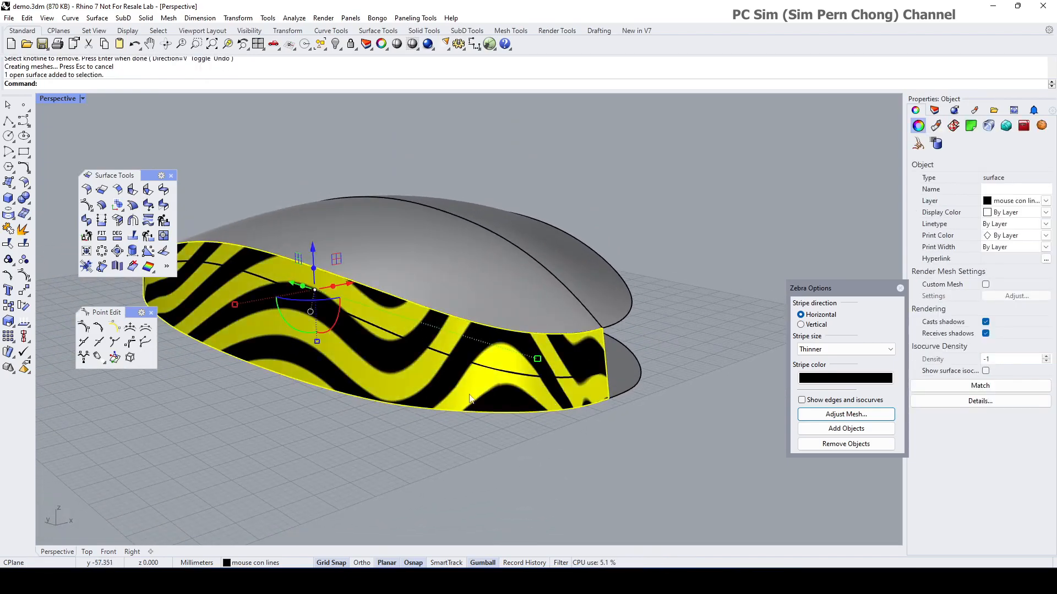
{"action": "left_click", "coordinate": [24, 276]}
{"action": "right_click_drag", "start_coordinate": [495, 459], "coordinate": [416, 467]}
{"action": "scroll", "coordinate": [509, 444], "scroll_direction": "up", "scroll_amount": 8}
{"action": "mouse_move", "coordinate": [552, 441]}
{"action": "right_mouse_down"}
{"action": "mouse_move", "coordinate": [509, 448]}
{"action": "mouse_move", "coordinate": [578, 453]}
{"action": "mouse_move", "coordinate": [476, 506]}
{"action": "right_mouse_up"}
{"action": "right_click", "coordinate": [582, 430]}
{"action": "left_click", "coordinate": [585, 424]}
{"action": "right_click", "coordinate": [588, 419]}
{"action": "right_click", "coordinate": [546, 465]}
{"action": "left_click", "coordinate": [548, 430]}
{"action": "right_click", "coordinate": [548, 427]}
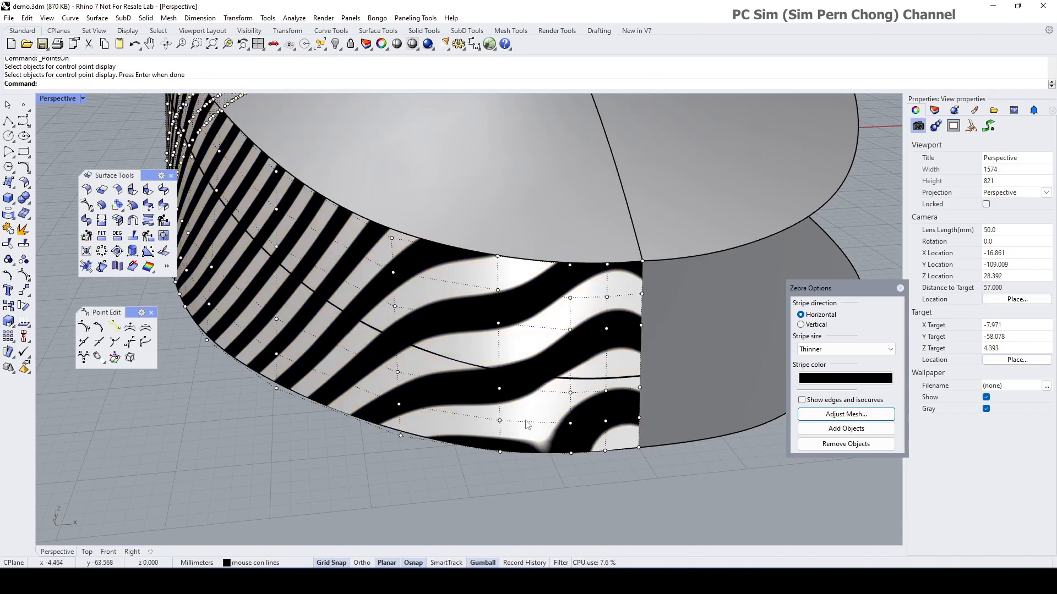
Step: Remove one more knotline from the striped side surface
{"action": "left_click", "coordinate": [98, 342]}
{"action": "left_click", "coordinate": [599, 388]}
{"action": "key", "text": "Escape"}
{"action": "key", "text": "Escape"}
{"action": "left_click", "coordinate": [589, 406]}
{"action": "right_click", "coordinate": [590, 405]}
{"action": "left_click", "coordinate": [545, 409]}
{"action": "right_click", "coordinate": [546, 414]}
{"action": "mouse_move", "coordinate": [547, 415]}
{"action": "right_mouse_down"}
{"action": "mouse_move", "coordinate": [573, 426]}
{"action": "mouse_move", "coordinate": [552, 410]}
{"action": "right_mouse_up"}
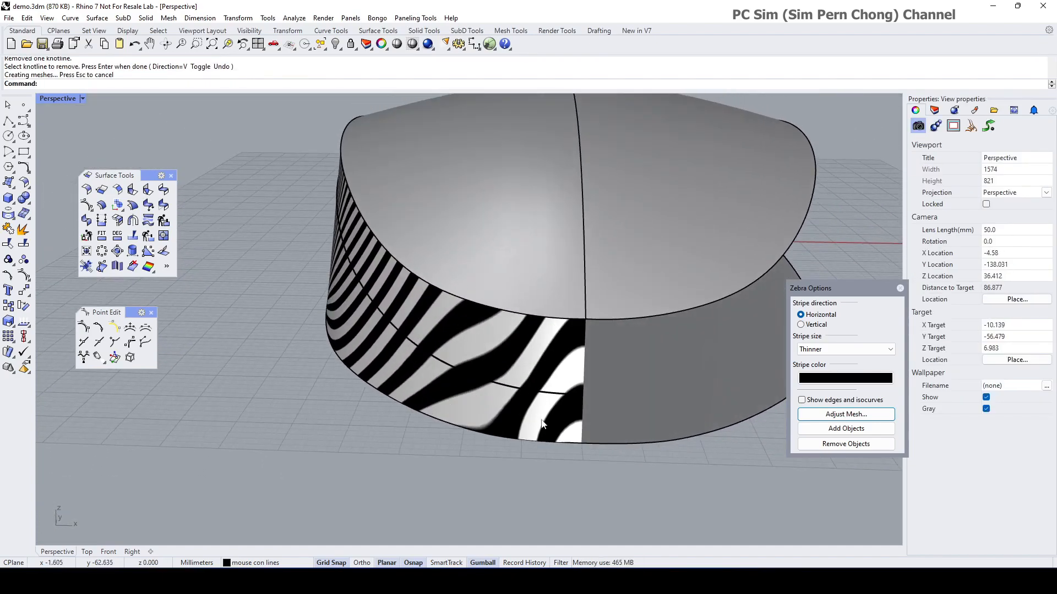
{"action": "left_click", "coordinate": [24, 306]}
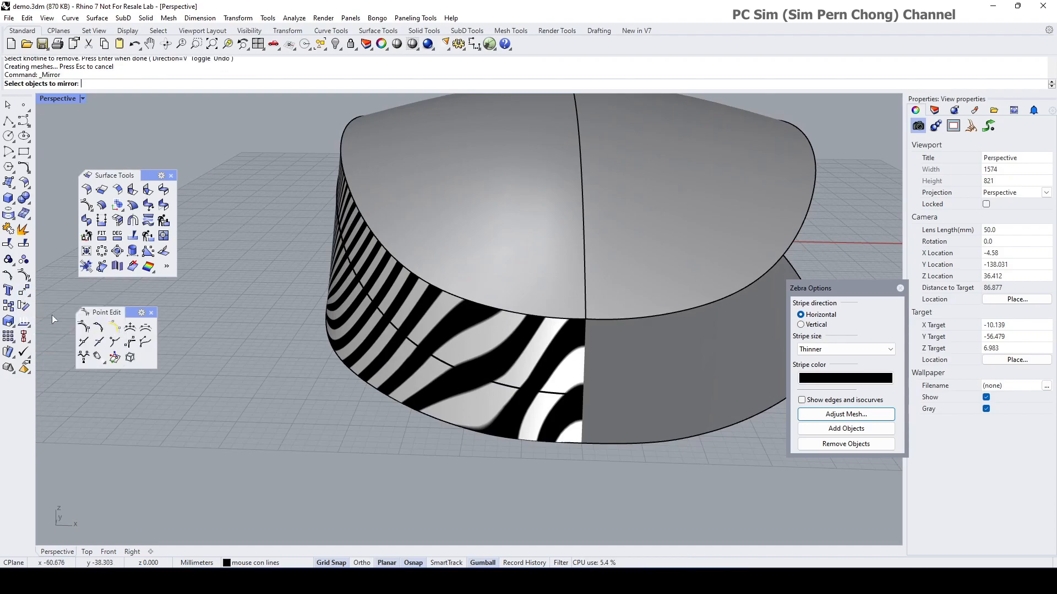
Step: Mirror a copy of the striped side surface across the centre plane onto the opposite front side
{"action": "scroll", "coordinate": [528, 437], "scroll_direction": "up", "scroll_amount": 3}
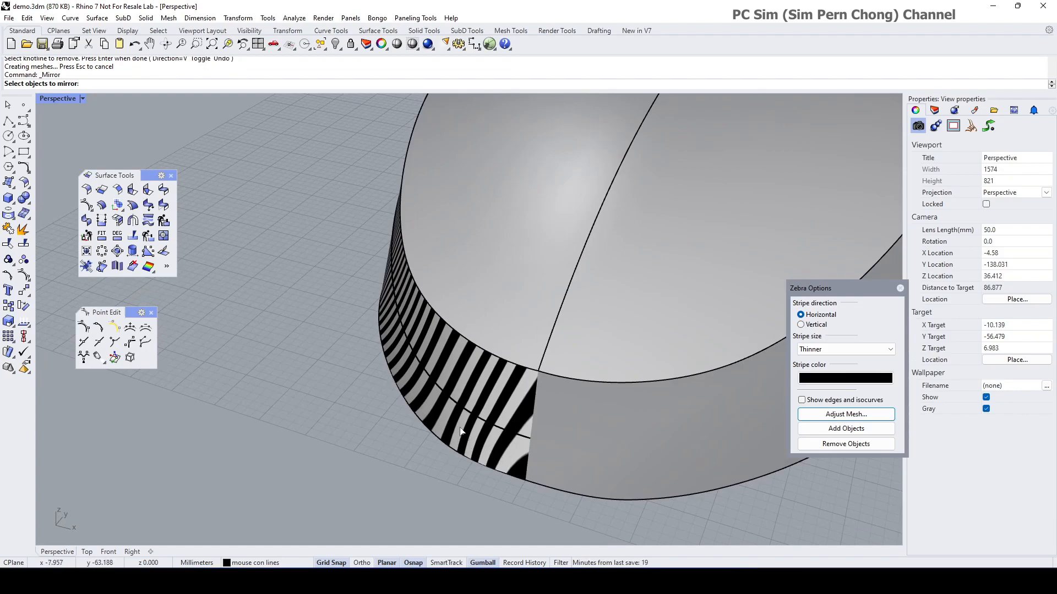
{"action": "scroll", "coordinate": [461, 431], "scroll_direction": "down", "scroll_amount": 3}
{"action": "left_click", "coordinate": [487, 454]}
{"action": "key", "text": "Return"}
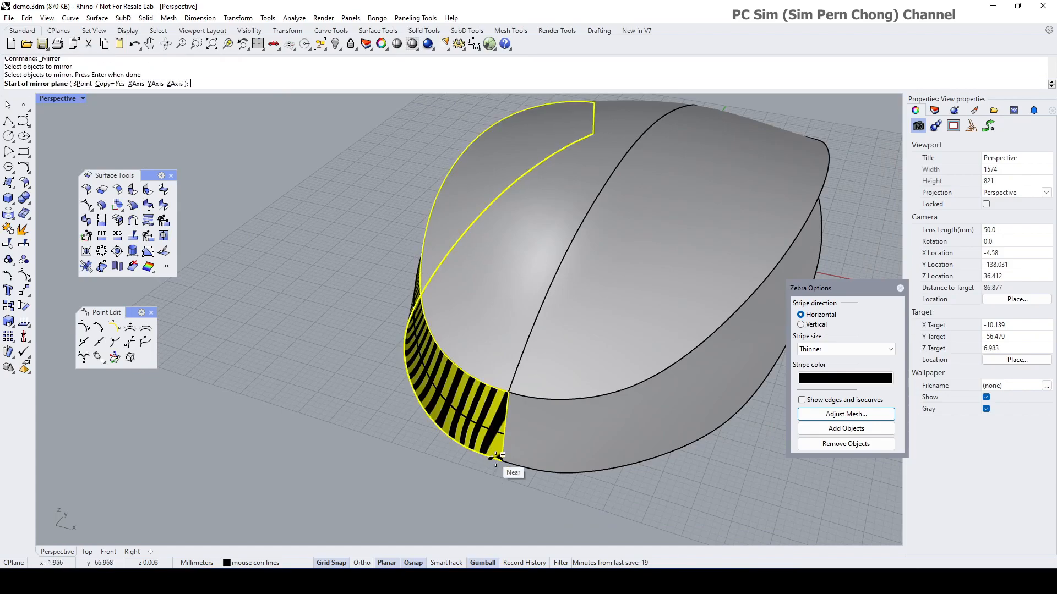
{"action": "left_click", "coordinate": [496, 456]}
{"action": "left_click", "coordinate": [486, 481]}
{"action": "right_click_drag", "start_coordinate": [485, 482], "coordinate": [513, 416]}
{"action": "scroll", "coordinate": [534, 430], "scroll_direction": "up", "scroll_amount": 10}
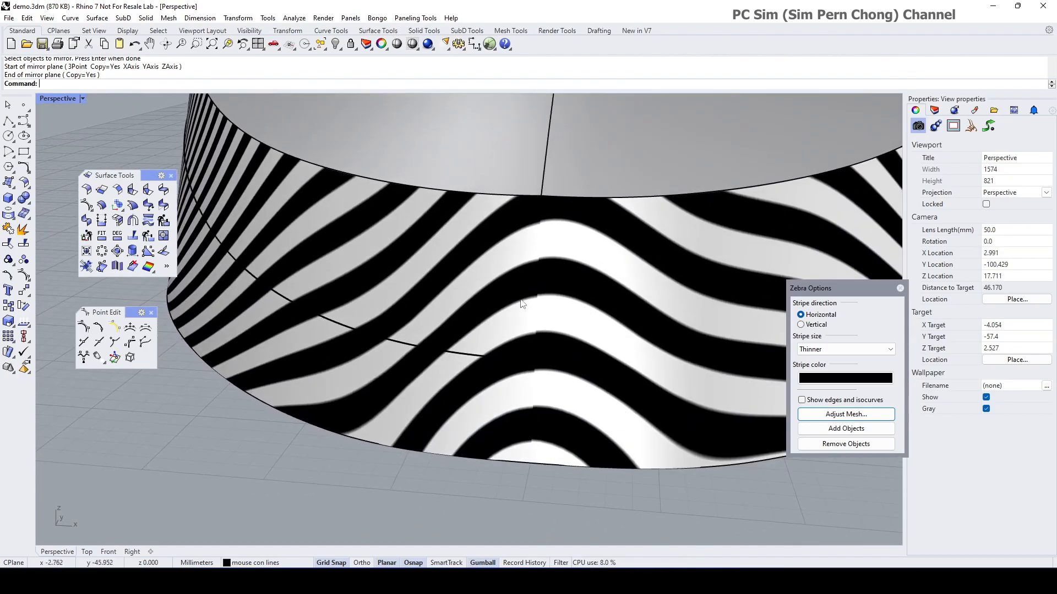
Step: Match the front-seam edge of the side surface to the mirrored surface's edge
{"action": "left_click", "coordinate": [163, 205]}
{"action": "left_click", "coordinate": [534, 411]}
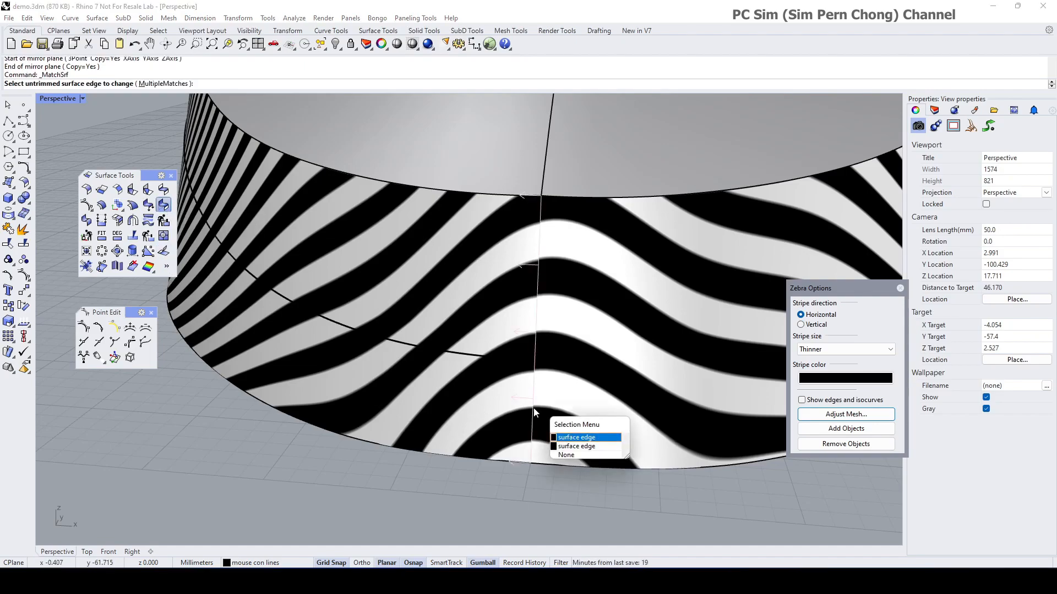
{"action": "left_click", "coordinate": [566, 437]}
{"action": "left_click", "coordinate": [533, 416]}
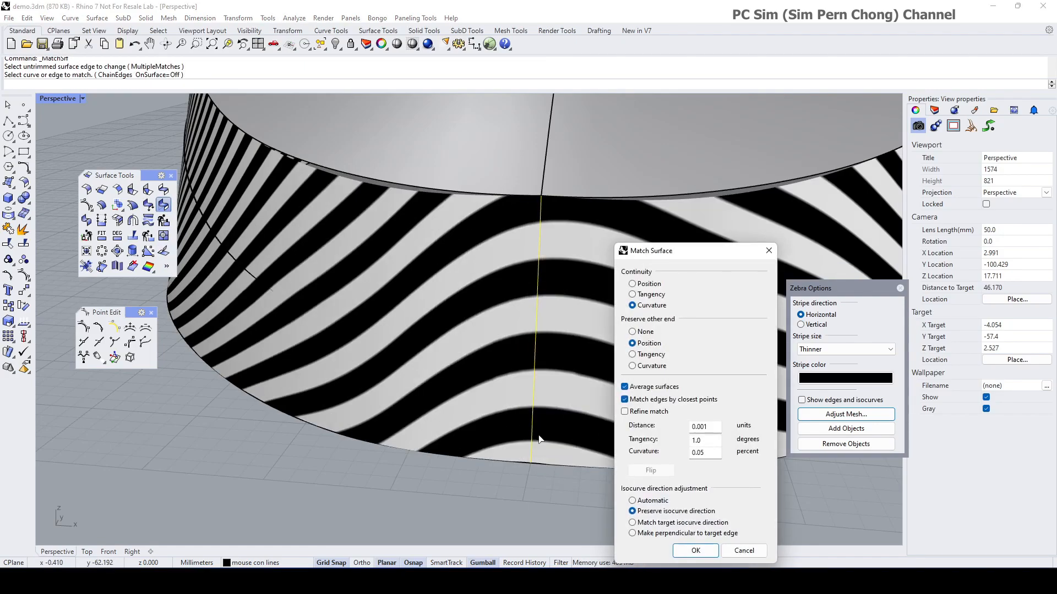
{"action": "right_click_drag", "start_coordinate": [552, 366], "coordinate": [448, 322]}
Step: Compare tangency and curvature continuity at the seam, settling on tangency
{"action": "left_click", "coordinate": [634, 295]}
{"action": "right_click_drag", "start_coordinate": [550, 311], "coordinate": [494, 332]}
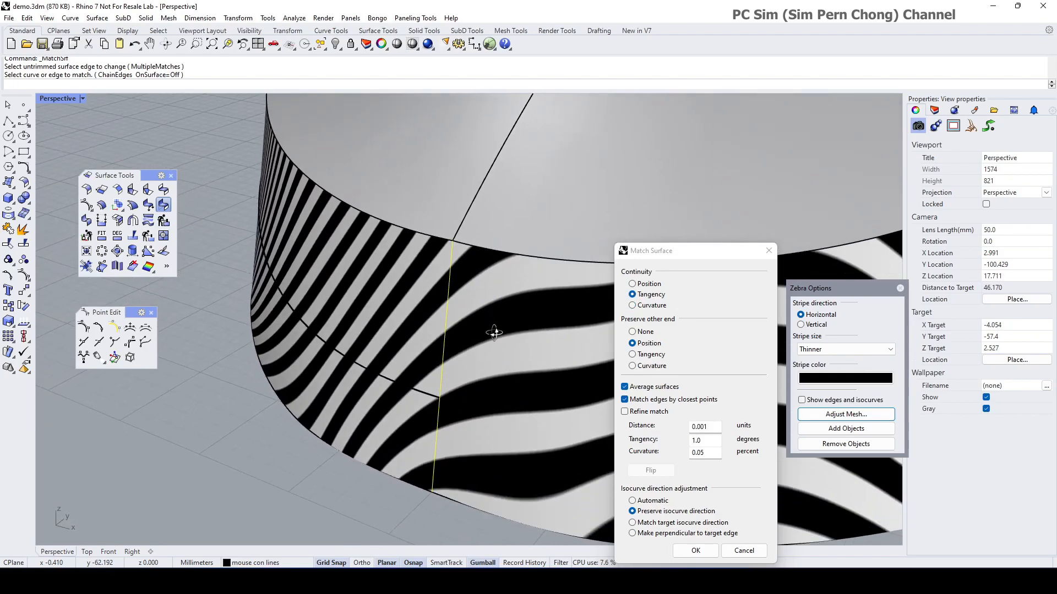
{"action": "right_click_drag", "start_coordinate": [447, 239], "coordinate": [370, 235]}
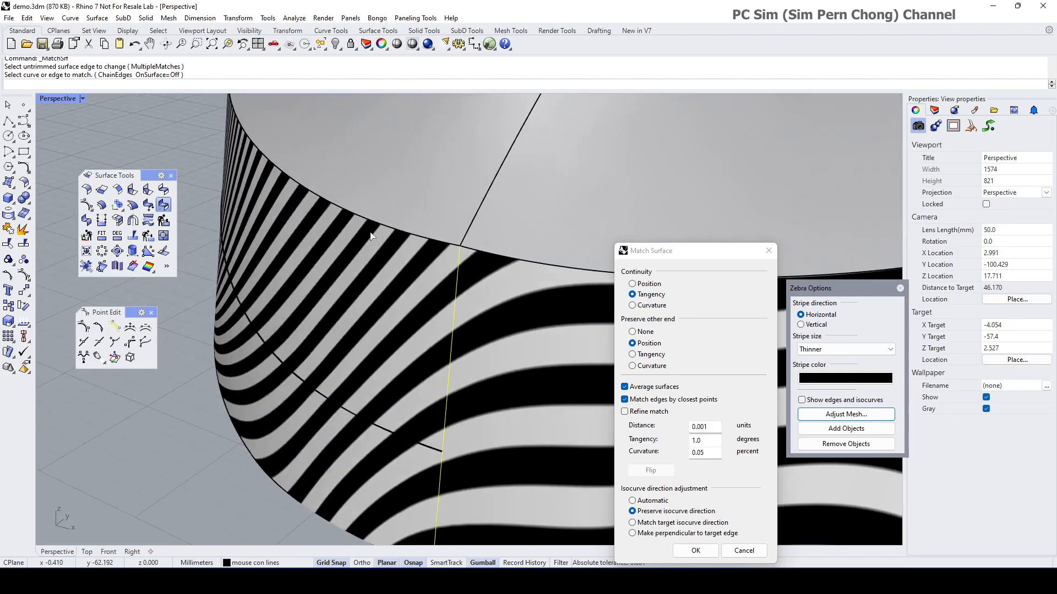
{"action": "left_click", "coordinate": [632, 304]}
{"action": "right_click_drag", "start_coordinate": [296, 190], "coordinate": [279, 291]}
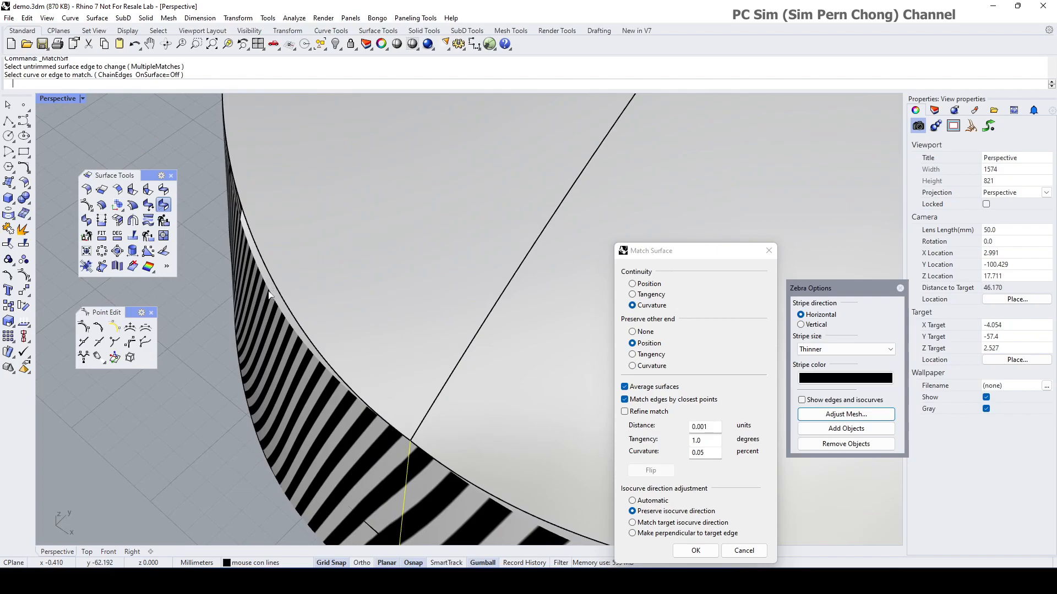
{"action": "right_click_drag", "start_coordinate": [432, 398], "coordinate": [426, 399]}
{"action": "left_click", "coordinate": [634, 295]}
Step: Keep Average surfaces on and apply the tangency match across the seam
{"action": "right_click_drag", "start_coordinate": [453, 359], "coordinate": [475, 329]}
{"action": "scroll", "coordinate": [443, 334], "scroll_direction": "down", "scroll_amount": 2}
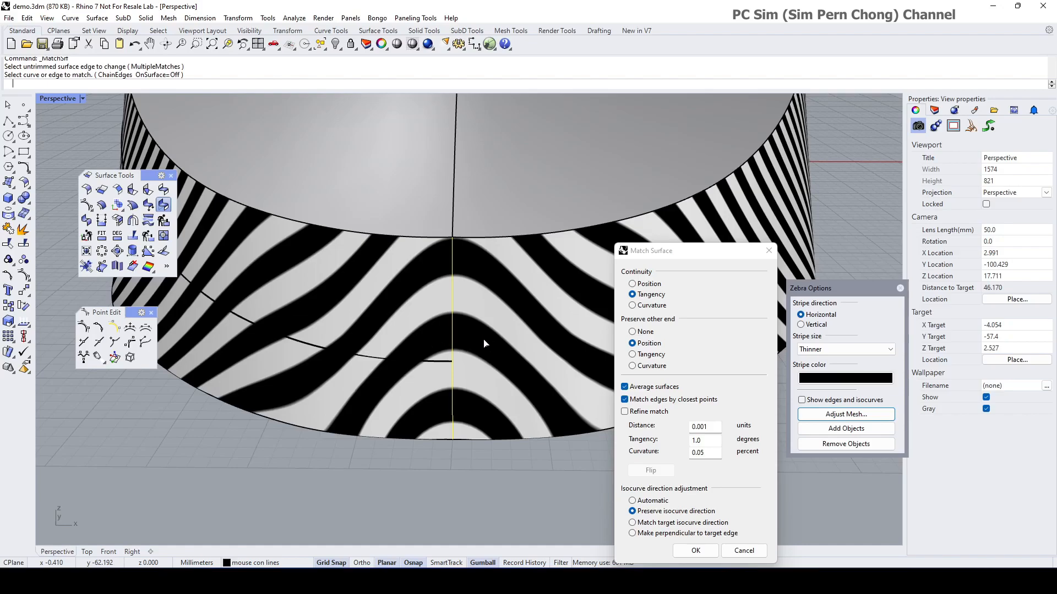
{"action": "right_click_drag", "start_coordinate": [469, 339], "coordinate": [449, 326]}
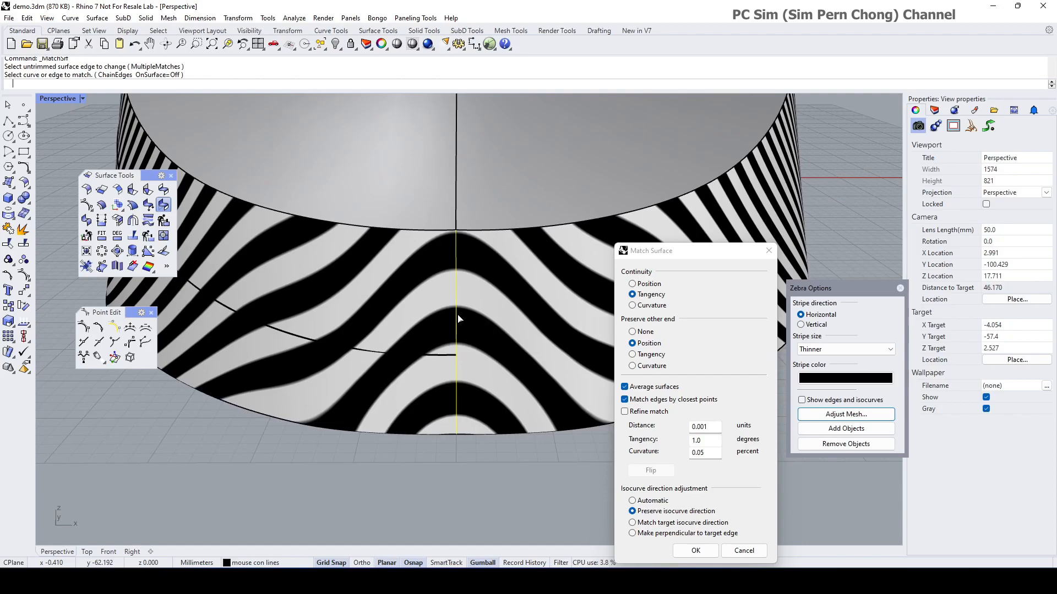
{"action": "right_click_drag", "start_coordinate": [442, 401], "coordinate": [474, 430]}
{"action": "right_click_drag", "start_coordinate": [467, 363], "coordinate": [478, 380]}
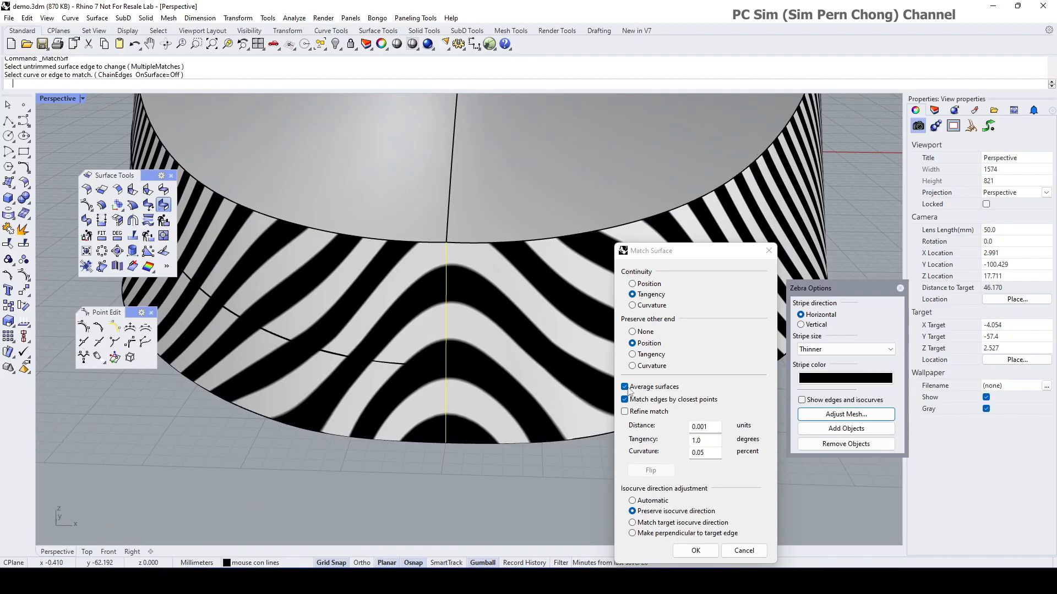
{"action": "left_click", "coordinate": [625, 387]}
{"action": "left_click", "coordinate": [625, 388]}
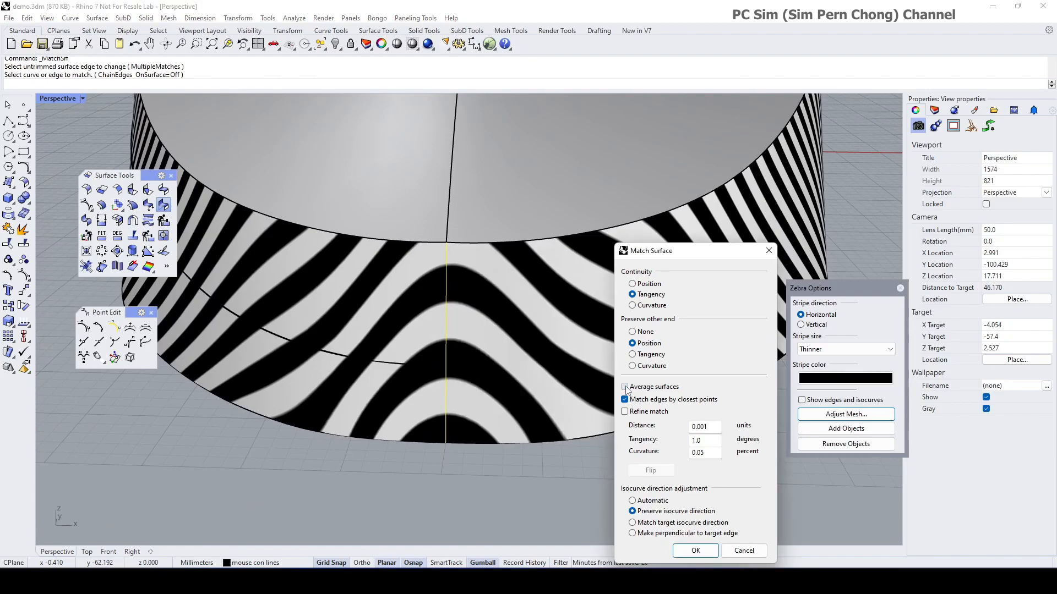
{"action": "left_click", "coordinate": [695, 551]}
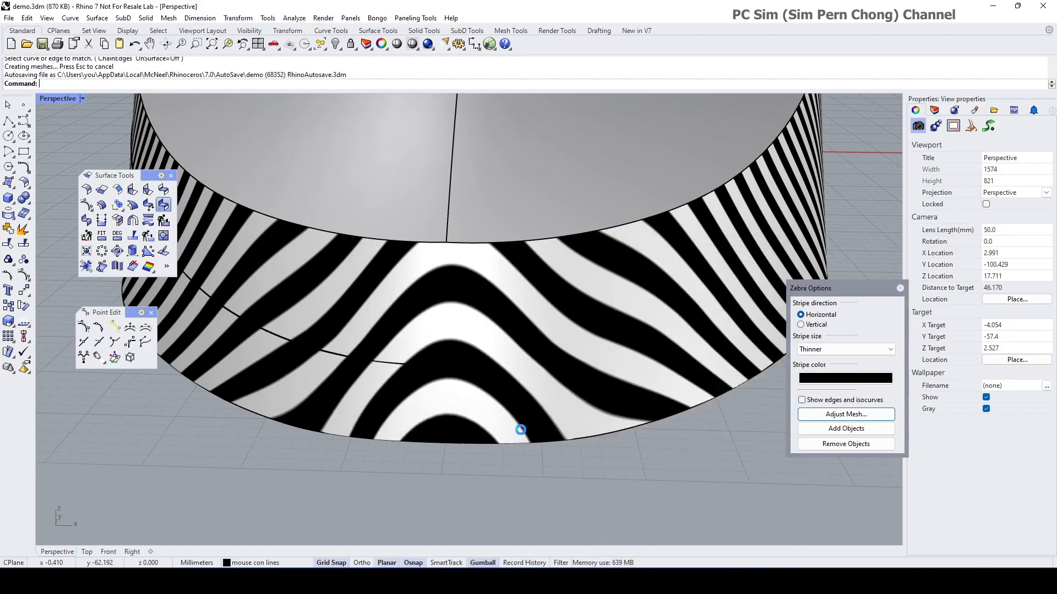
Step: Orbit and zoom around the whole mouse shell down to a low side view
{"action": "scroll", "coordinate": [521, 429], "scroll_direction": "down", "scroll_amount": 4}
{"action": "right_click_drag", "start_coordinate": [521, 430], "coordinate": [519, 380]}
{"action": "scroll", "coordinate": [567, 395], "scroll_direction": "down", "scroll_amount": 10}
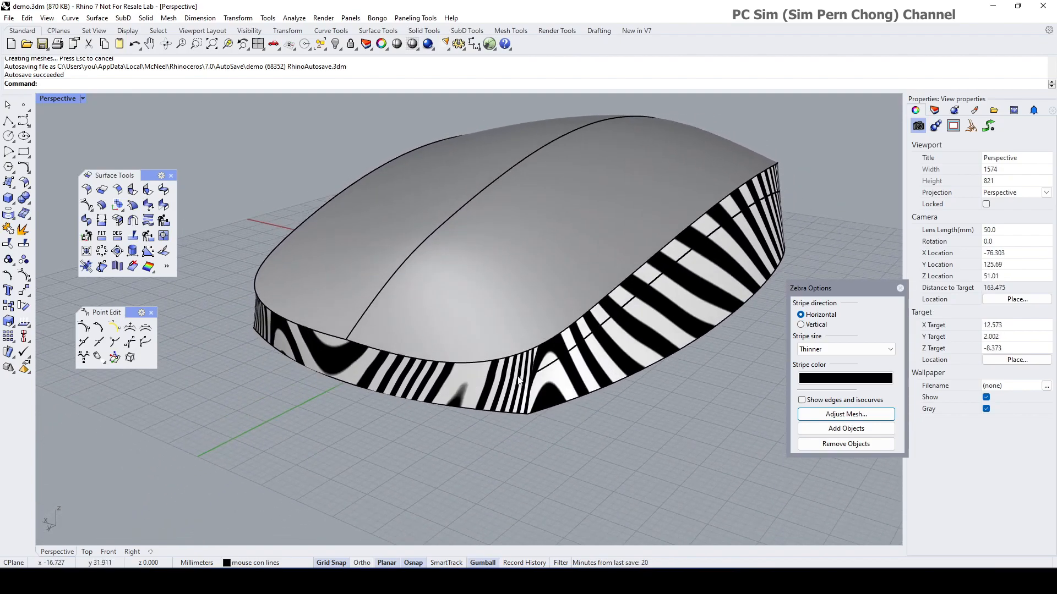
{"action": "right_click_drag", "start_coordinate": [466, 358], "coordinate": [471, 388]}
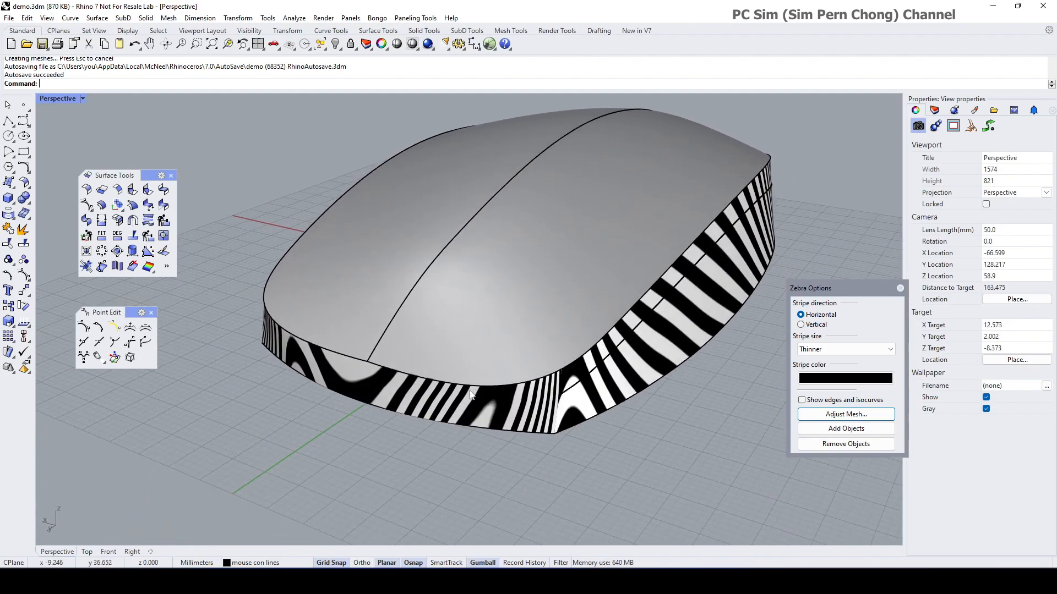
{"action": "right_click_drag", "start_coordinate": [395, 356], "coordinate": [416, 312]}
{"action": "scroll", "coordinate": [383, 260], "scroll_direction": "down", "scroll_amount": 2}
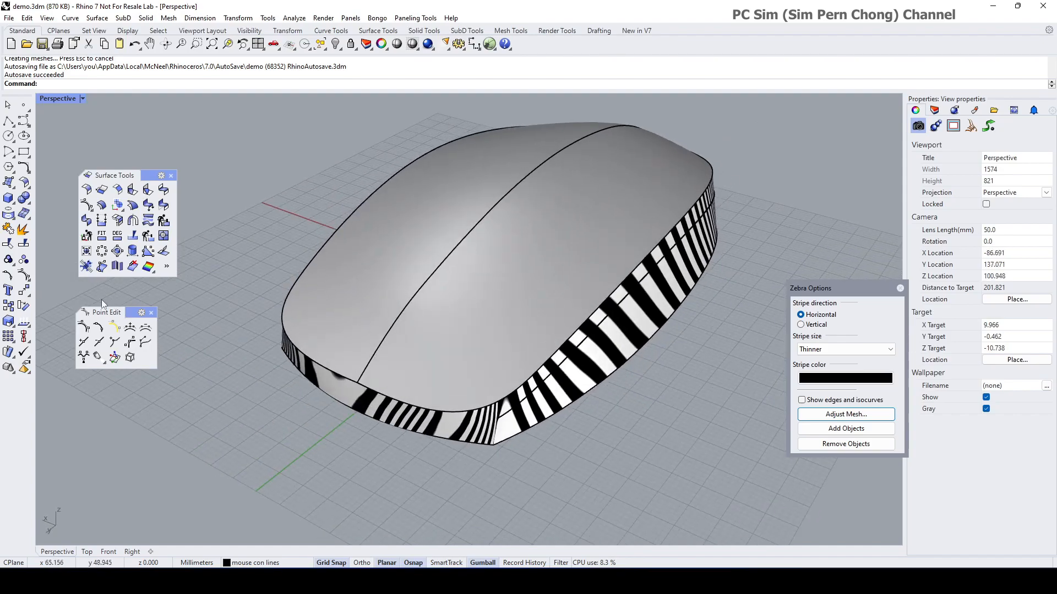
Step: Turn off the zebra stripes and view the plainly shaded shell from the front
{"action": "left_click", "coordinate": [900, 288]}
{"action": "right_click_drag", "start_coordinate": [635, 374], "coordinate": [697, 346]}
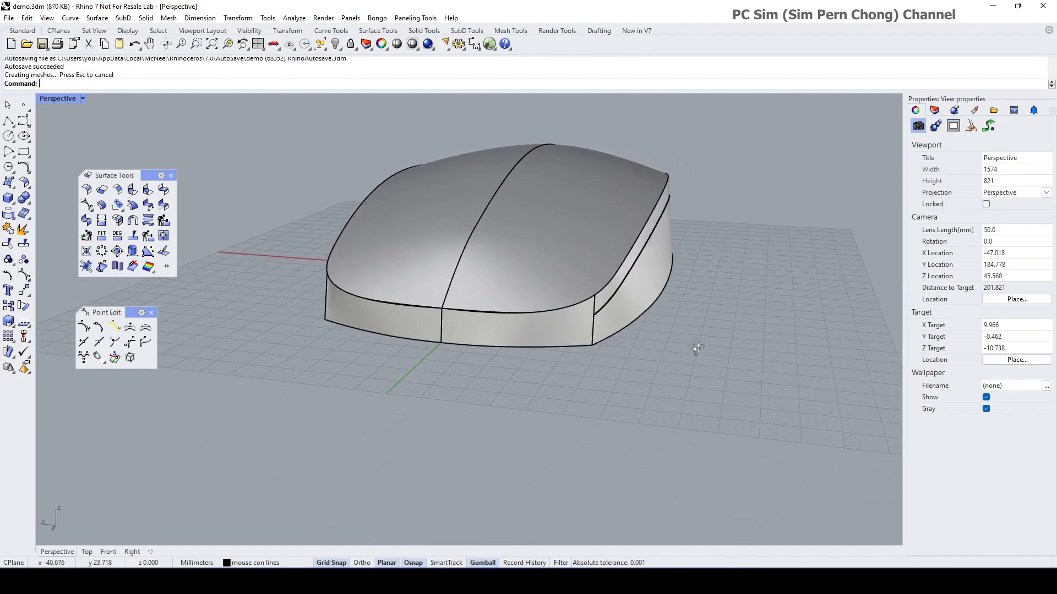
{"action": "scroll", "coordinate": [382, 318], "scroll_direction": "up", "scroll_amount": 8}
{"action": "scroll", "coordinate": [338, 288], "scroll_direction": "down", "scroll_amount": 2}
{"action": "right_click_drag", "start_coordinate": [338, 288], "coordinate": [368, 348]}
{"action": "scroll", "coordinate": [405, 305], "scroll_direction": "down", "scroll_amount": 6}
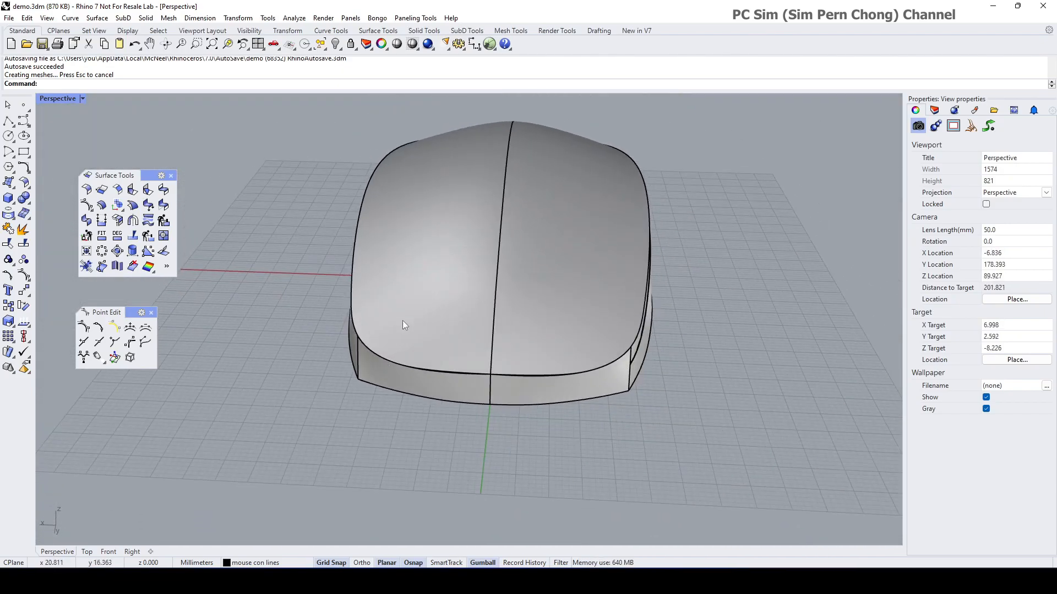
{"action": "right_click_drag", "start_coordinate": [439, 352], "coordinate": [359, 331]}
{"action": "scroll", "coordinate": [379, 330], "scroll_direction": "up", "scroll_amount": 5}
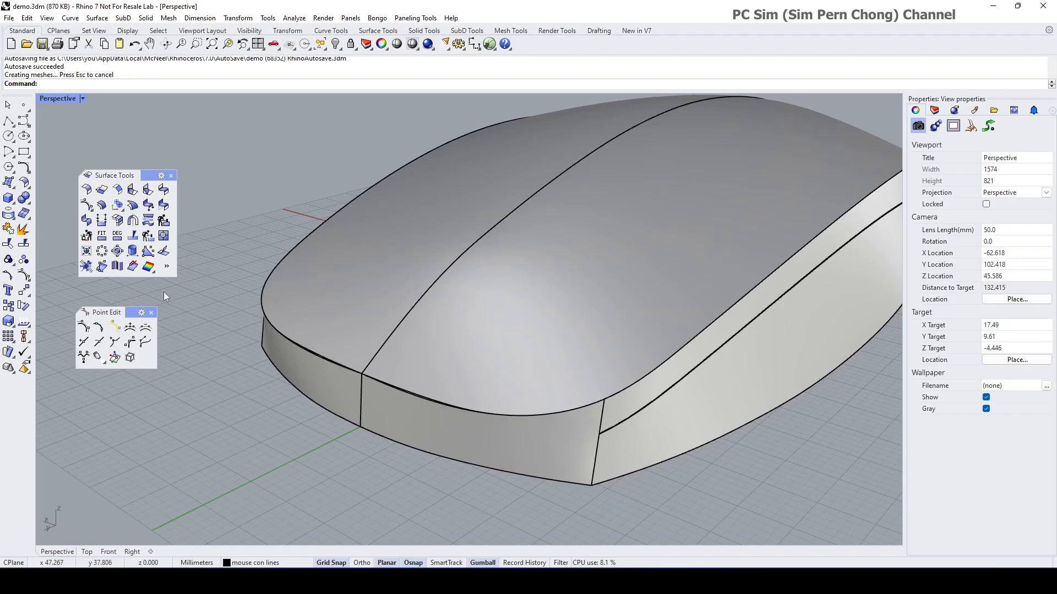
Step: Extend a shell edge with ExtendSrf, then the side wall's top edge at the front corner
{"action": "left_click", "coordinate": [101, 190]}
{"action": "left_click", "coordinate": [304, 350]}
{"action": "scroll", "coordinate": [297, 324], "scroll_direction": "up", "scroll_amount": 5}
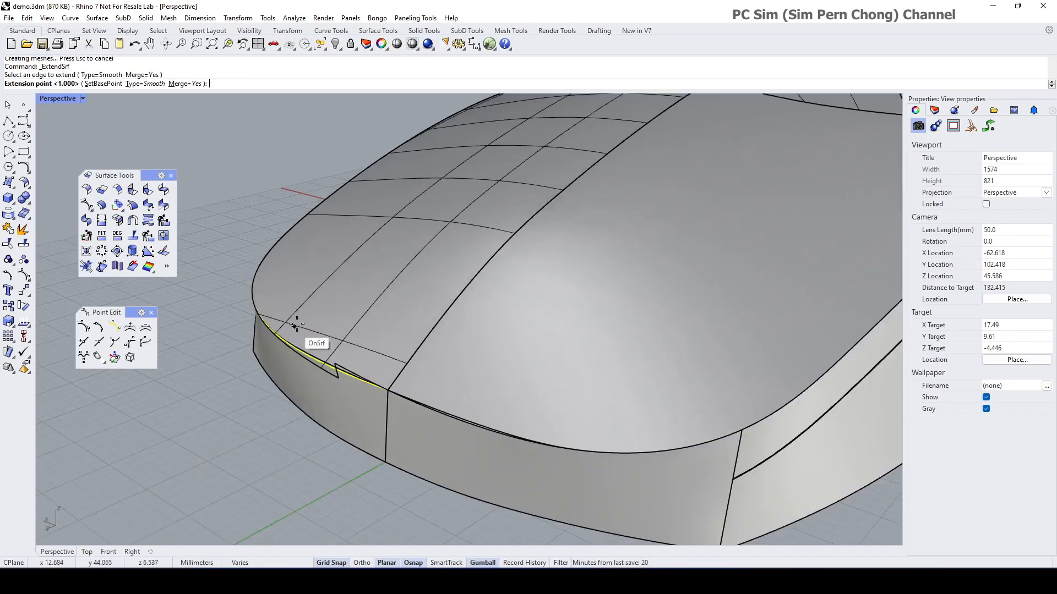
{"action": "left_click", "coordinate": [385, 290]}
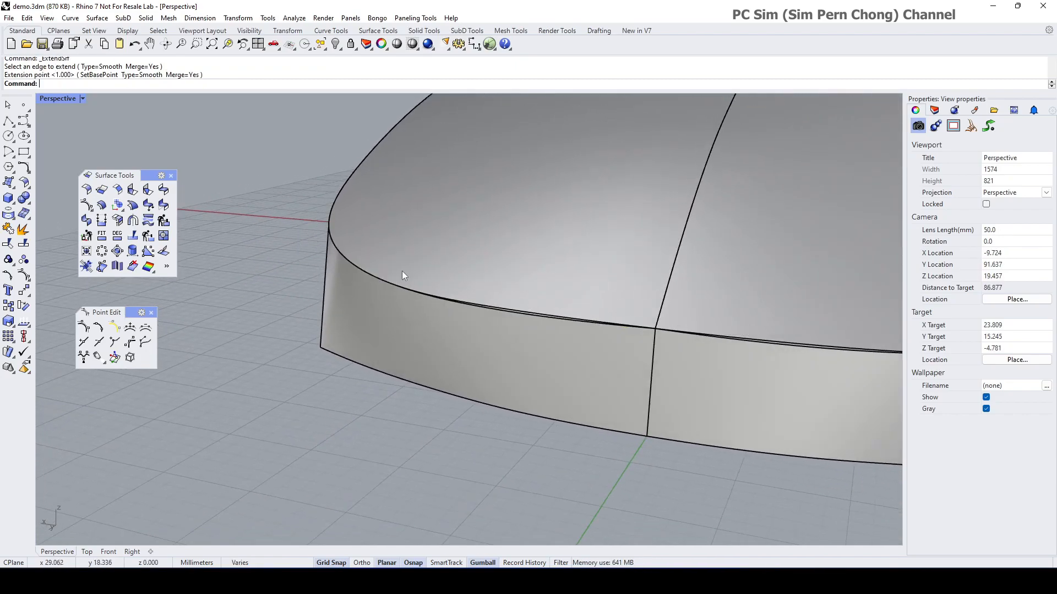
{"action": "right_click", "coordinate": [316, 293]}
{"action": "left_click", "coordinate": [384, 282]}
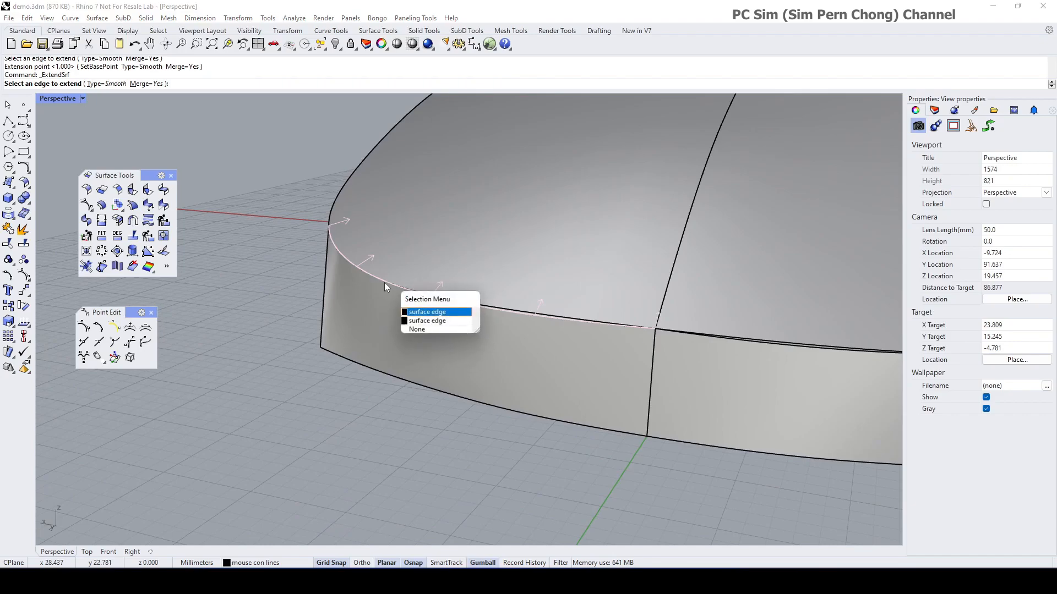
{"action": "left_click", "coordinate": [424, 322]}
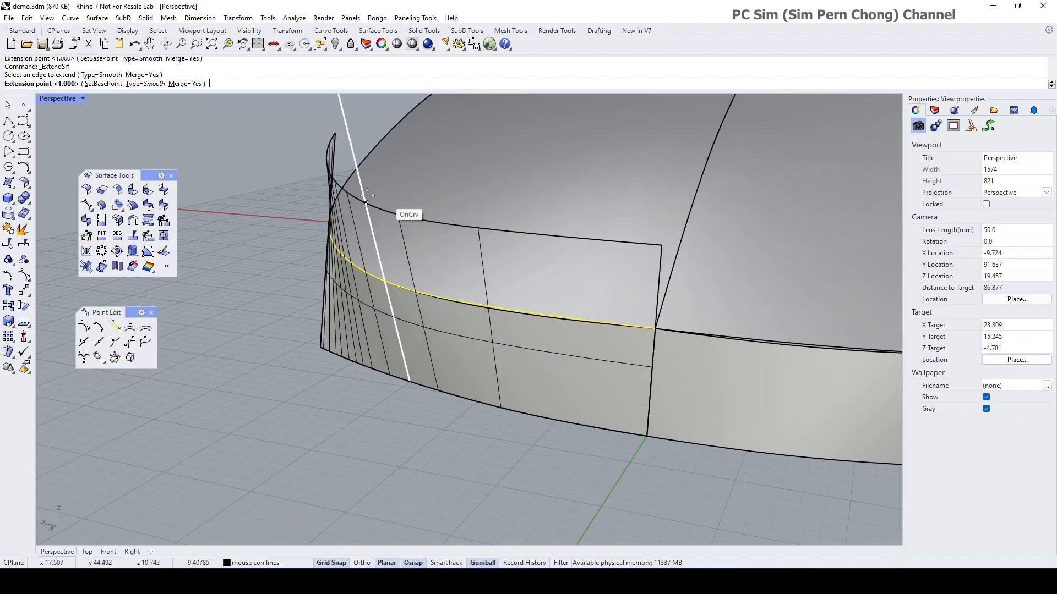
{"action": "left_click", "coordinate": [387, 235]}
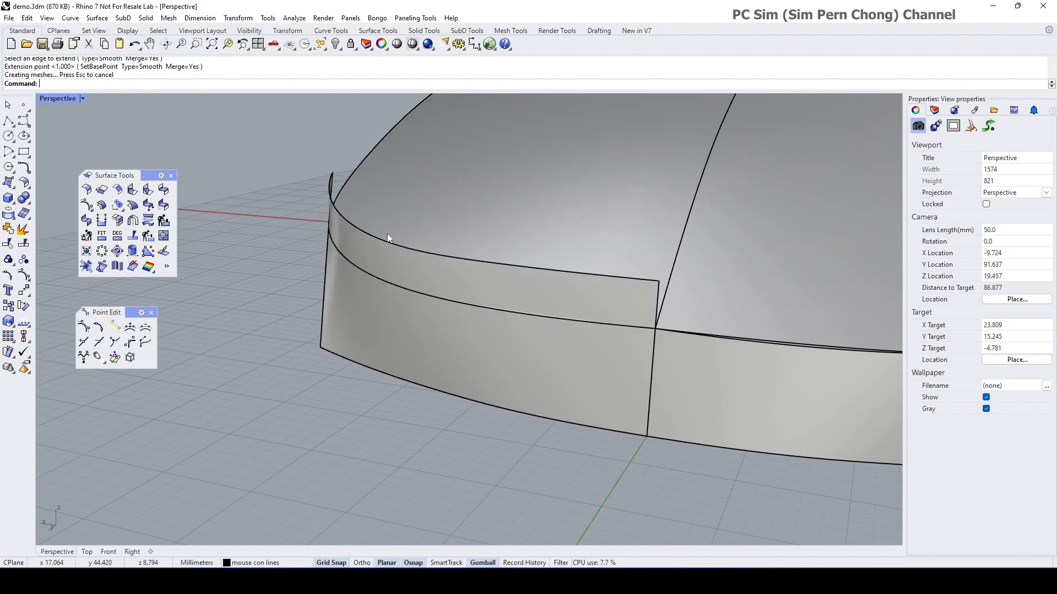
{"action": "right_click_drag", "start_coordinate": [442, 270], "coordinate": [372, 386]}
{"action": "scroll", "coordinate": [358, 428], "scroll_direction": "down", "scroll_amount": 4}
{"action": "right_click_drag", "start_coordinate": [358, 428], "coordinate": [478, 441]}
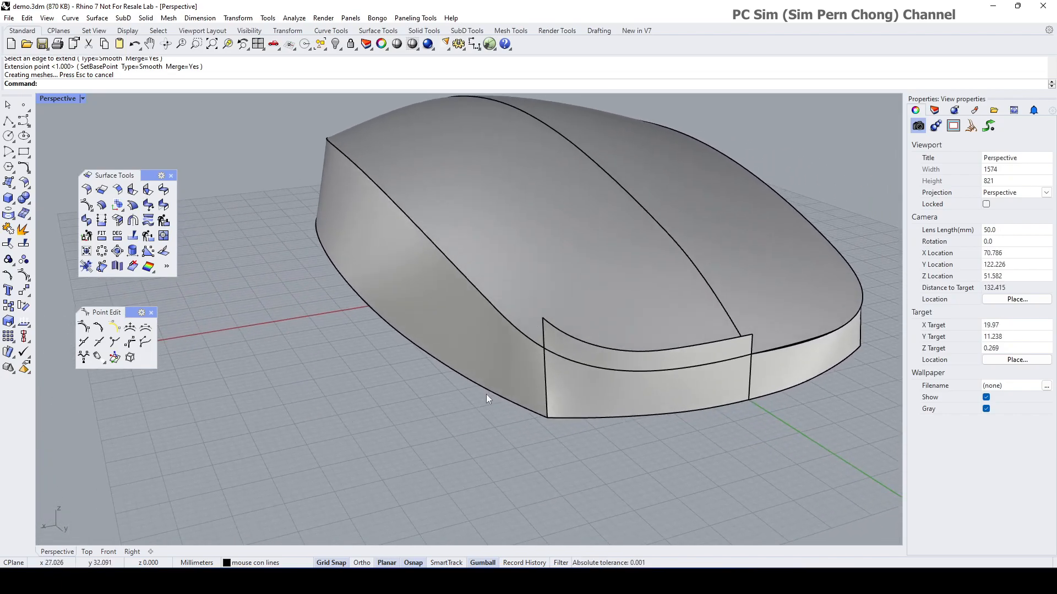
{"action": "scroll", "coordinate": [486, 393], "scroll_direction": "up", "scroll_amount": 2}
Step: Extend another wall edge so it overlaps the neighbouring surface
{"action": "right_click", "coordinate": [461, 414]}
{"action": "left_click", "coordinate": [525, 310]}
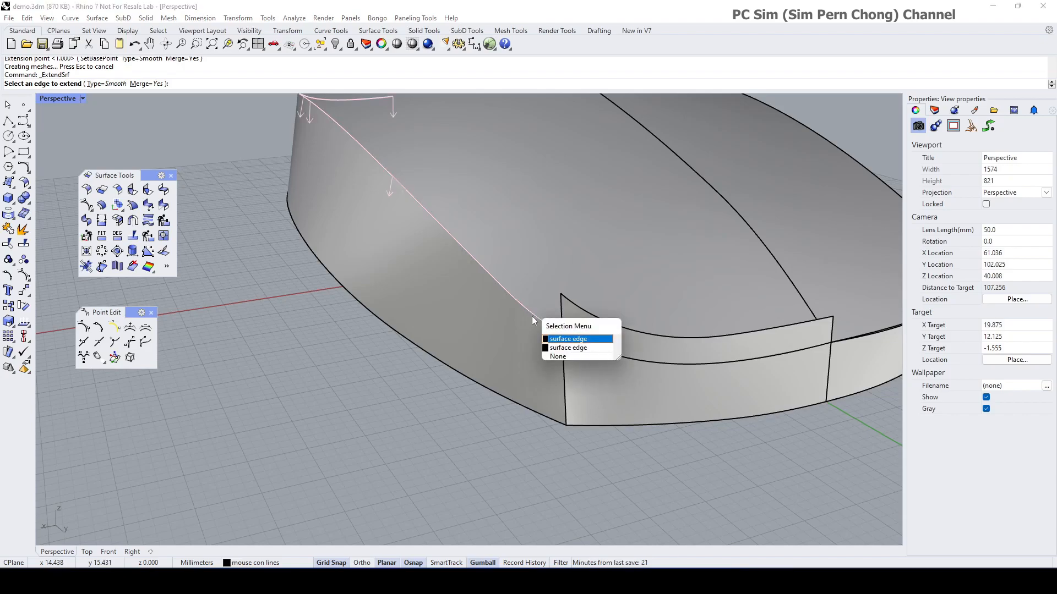
{"action": "left_click", "coordinate": [558, 340]}
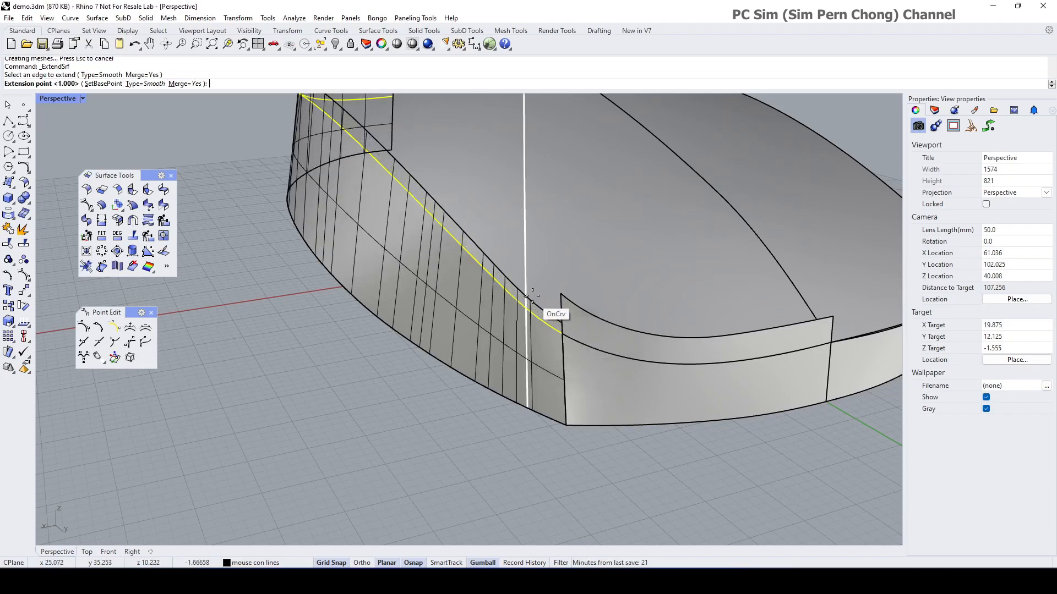
{"action": "left_click", "coordinate": [527, 308]}
{"action": "scroll", "coordinate": [526, 309], "scroll_direction": "down", "scroll_amount": 2}
{"action": "right_click_drag", "start_coordinate": [523, 341], "coordinate": [527, 309]}
Step: Extend the bottom edges of the wall surface and the right surface downward
{"action": "right_click", "coordinate": [543, 355]}
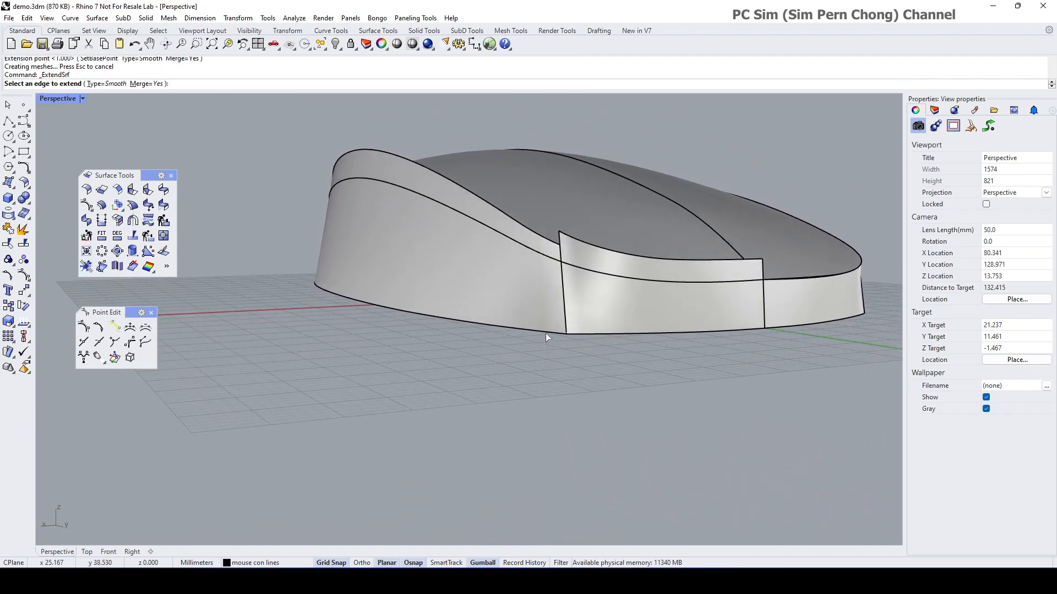
{"action": "left_click", "coordinate": [546, 332]}
{"action": "left_click", "coordinate": [574, 364]}
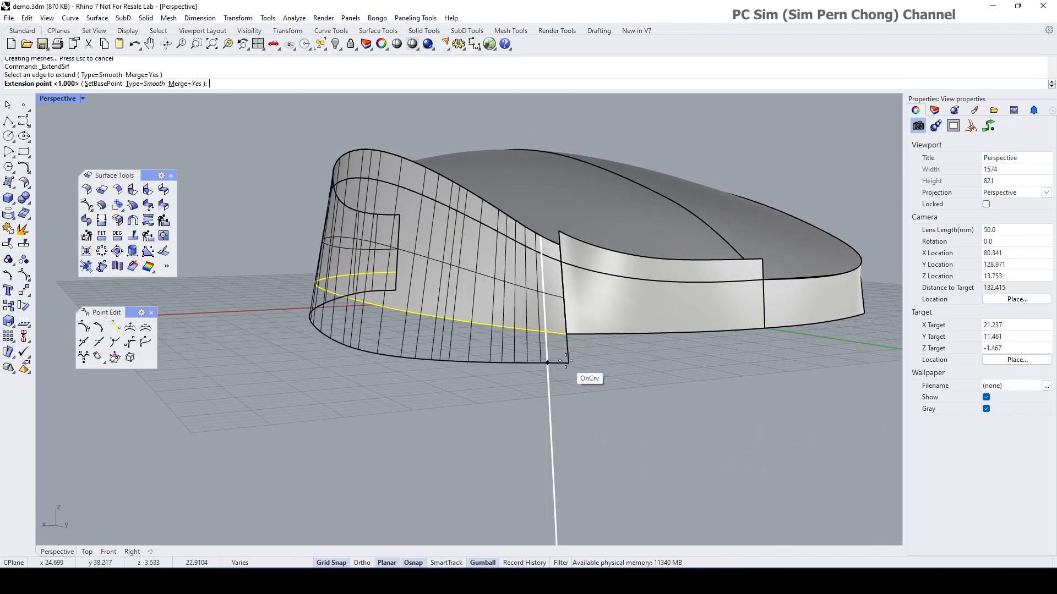
{"action": "left_click", "coordinate": [572, 366]}
{"action": "right_click", "coordinate": [577, 347]}
{"action": "left_click", "coordinate": [579, 335]}
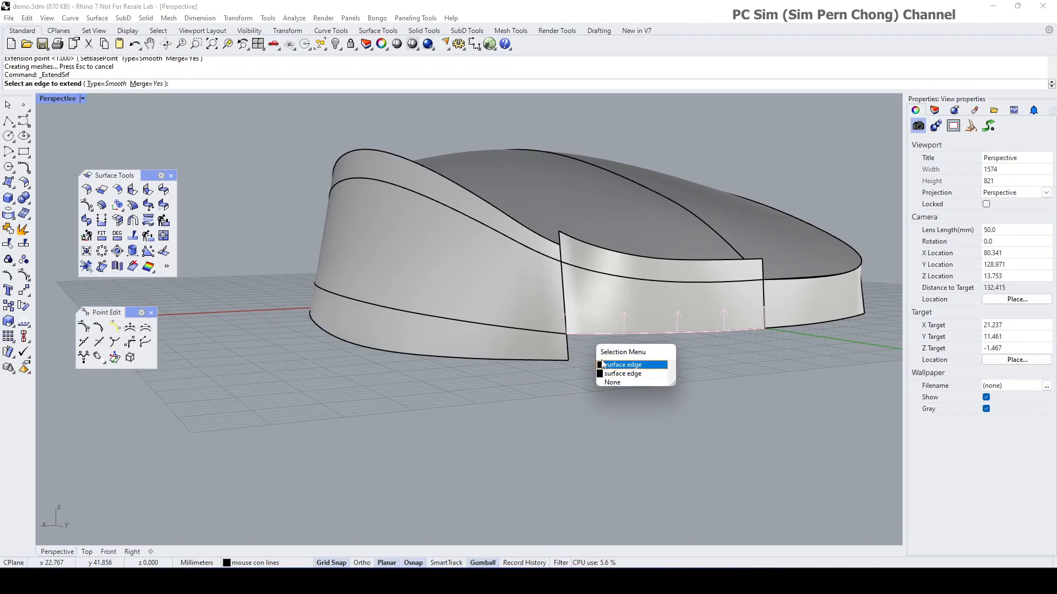
{"action": "left_click", "coordinate": [617, 363]}
{"action": "left_click", "coordinate": [587, 357]}
{"action": "right_click_drag", "start_coordinate": [587, 359], "coordinate": [557, 408]}
Step: Extend the front surface's vertical edge so it overlaps the adjoining surfaces
{"action": "right_click", "coordinate": [536, 357]}
{"action": "left_click", "coordinate": [532, 345]}
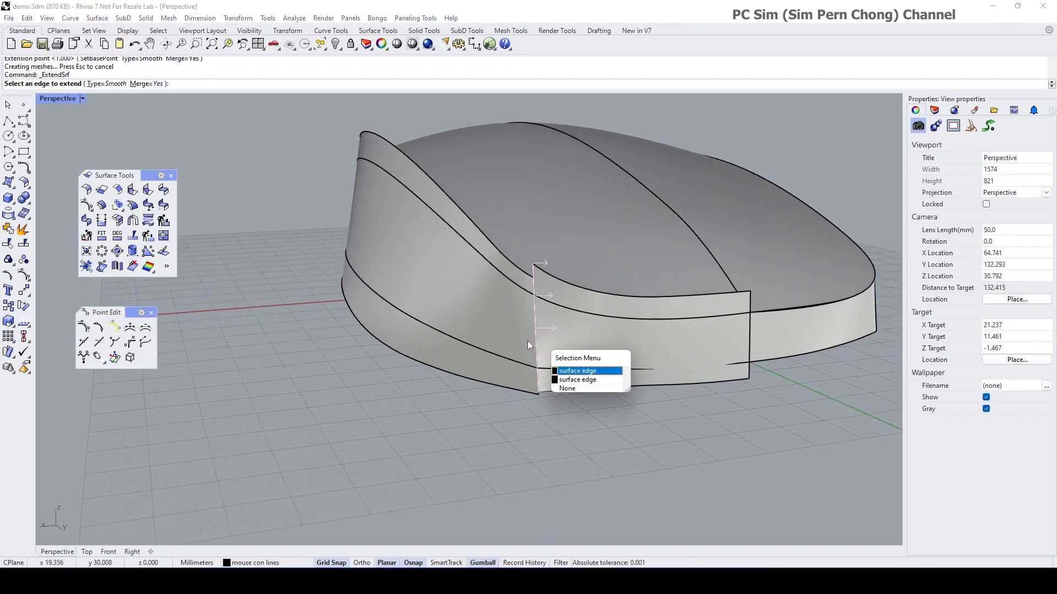
{"action": "left_click", "coordinate": [562, 371]}
{"action": "left_click", "coordinate": [527, 369]}
{"action": "right_click_drag", "start_coordinate": [527, 369], "coordinate": [649, 375]}
{"action": "scroll", "coordinate": [544, 400], "scroll_direction": "down", "scroll_amount": 8}
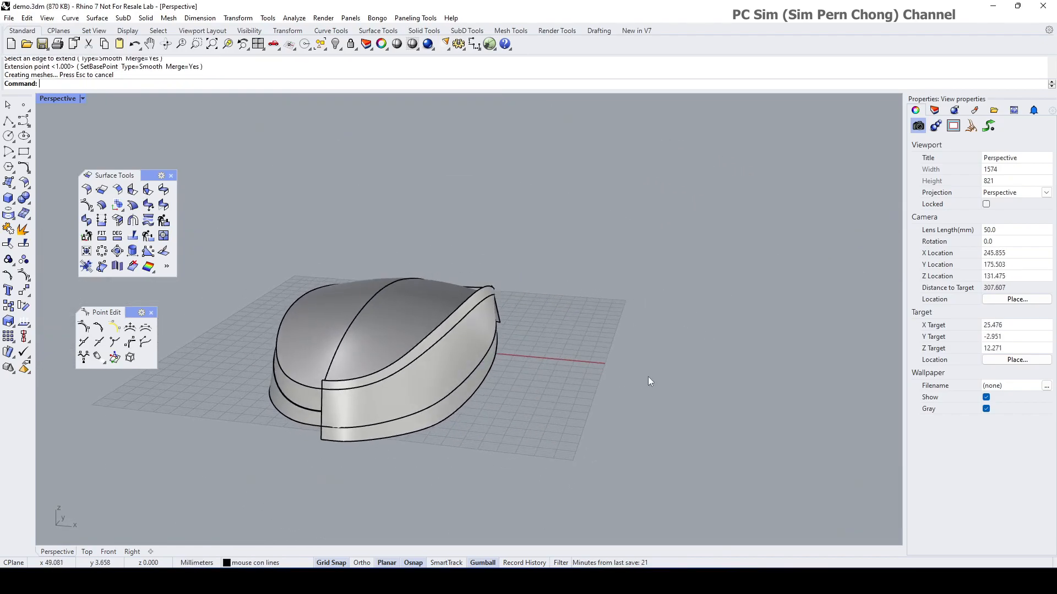
{"action": "scroll", "coordinate": [324, 422], "scroll_direction": "up", "scroll_amount": 4}
{"action": "scroll", "coordinate": [324, 426], "scroll_direction": "up", "scroll_amount": 2}
Step: Delete the old front and side wall surfaces on the far side of the mouse
{"action": "right_click_drag", "start_coordinate": [306, 373], "coordinate": [434, 384]}
{"action": "left_click", "coordinate": [391, 422]}
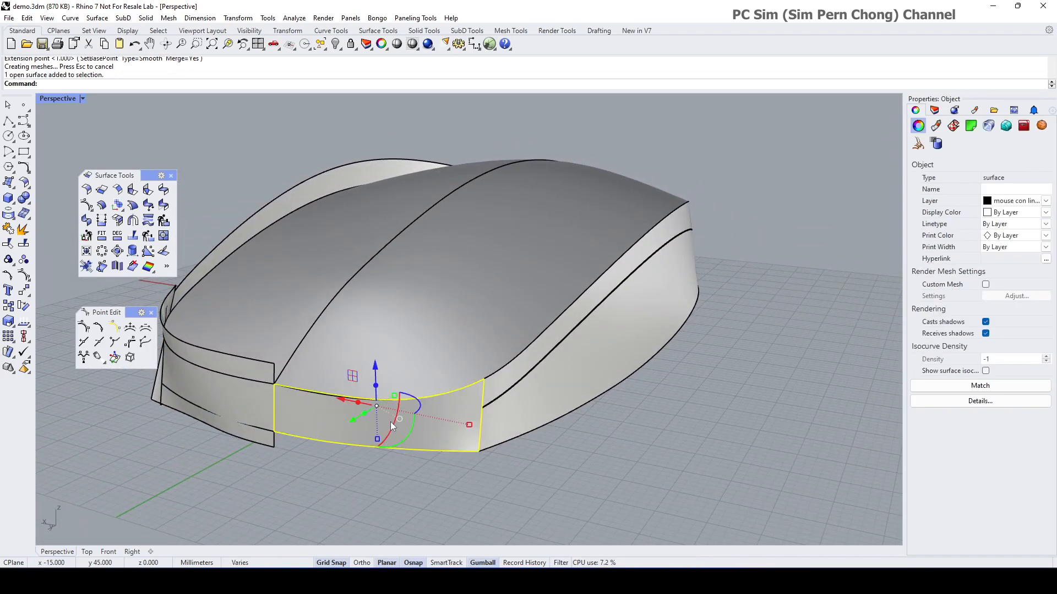
{"action": "key", "text": "Delete"}
{"action": "left_click", "coordinate": [493, 388]}
{"action": "key", "text": "Delete"}
Step: Mirror the extended front and side surfaces across the Y-axis centreline
{"action": "right_click_drag", "start_coordinate": [514, 409], "coordinate": [340, 422]}
{"action": "left_click", "coordinate": [441, 421]}
{"action": "left_click", "coordinate": [468, 391], "text": "shift"}
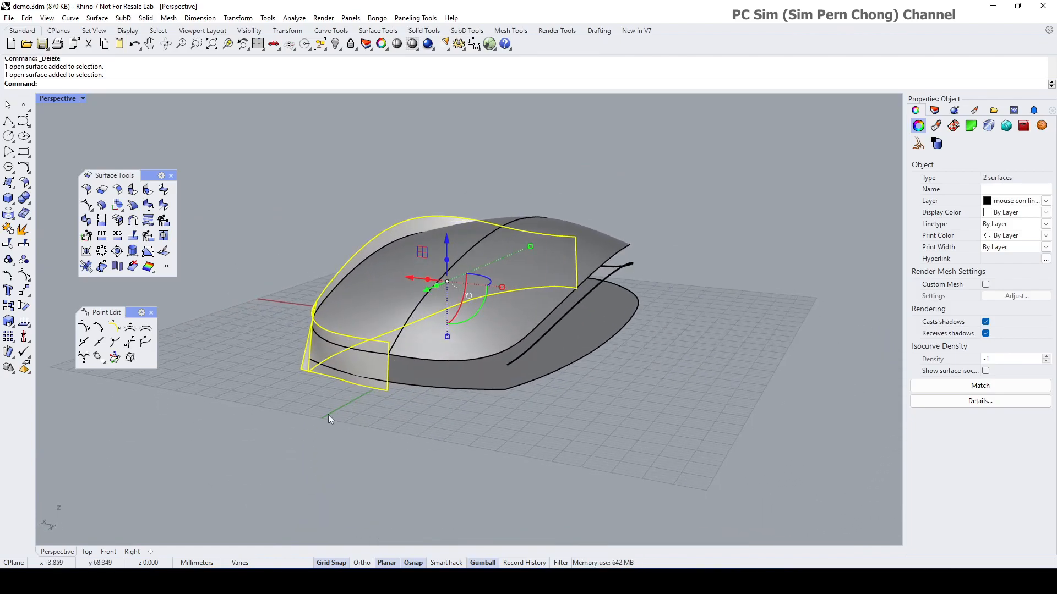
{"action": "left_click", "coordinate": [25, 293]}
{"action": "left_click", "coordinate": [39, 314]}
{"action": "scroll", "coordinate": [328, 393], "scroll_direction": "up", "scroll_amount": 5}
{"action": "left_click", "coordinate": [384, 403]}
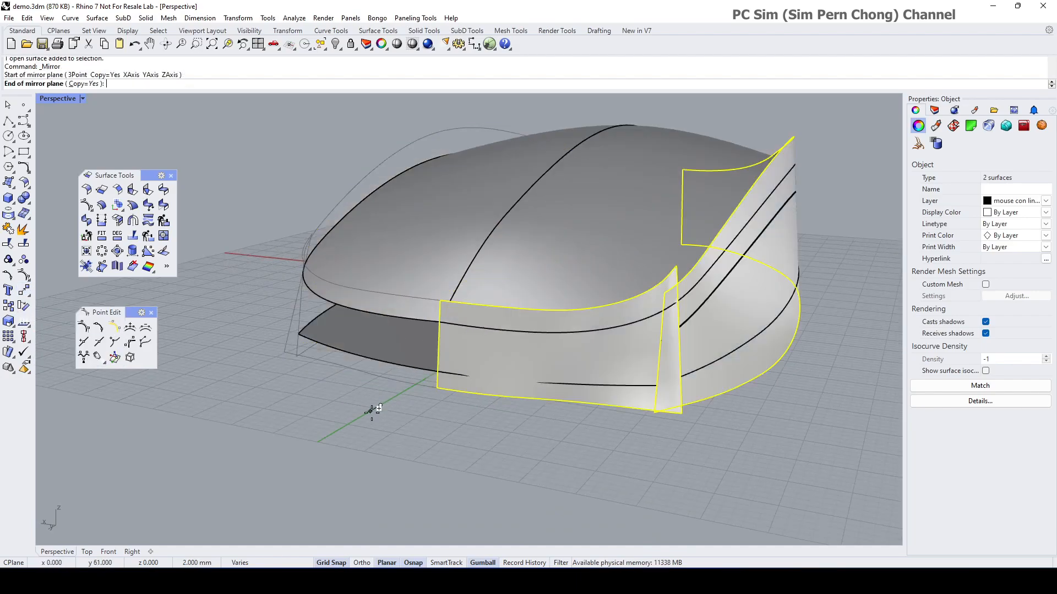
{"action": "left_click", "coordinate": [368, 416]}
{"action": "scroll", "coordinate": [375, 415], "scroll_direction": "down", "scroll_amount": 4}
{"action": "left_click", "coordinate": [405, 421]}
{"action": "mouse_move", "coordinate": [407, 421]}
{"action": "right_mouse_down"}
{"action": "mouse_move", "coordinate": [370, 446]}
{"action": "mouse_move", "coordinate": [415, 430]}
{"action": "right_mouse_up"}
{"action": "scroll", "coordinate": [407, 402], "scroll_direction": "up", "scroll_amount": 4}
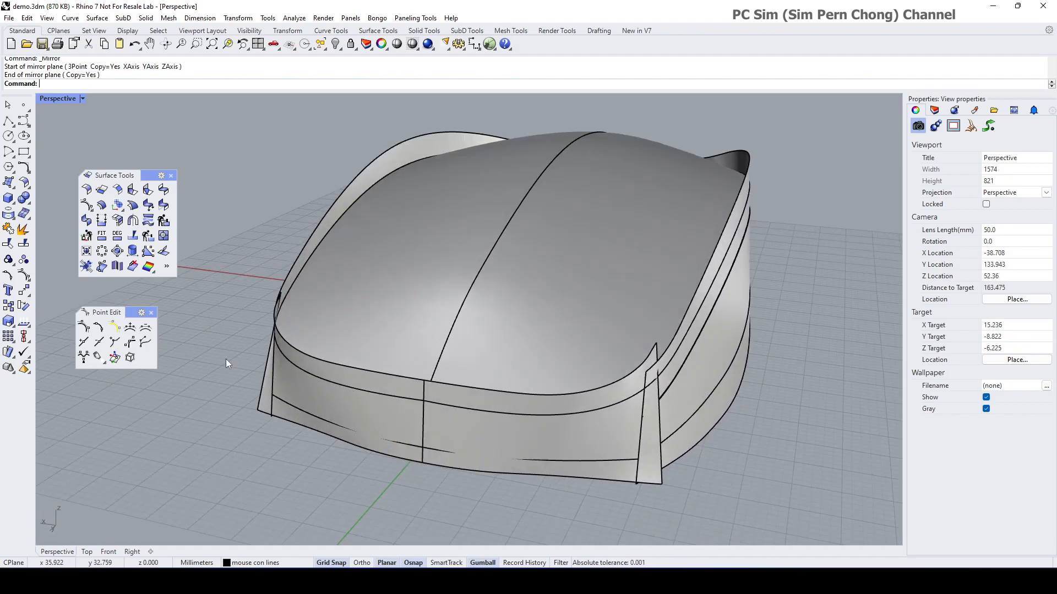
Step: Untrim the top surface back to its full untrimmed sheet
{"action": "right_click", "coordinate": [8, 245]}
{"action": "left_click", "coordinate": [295, 376]}
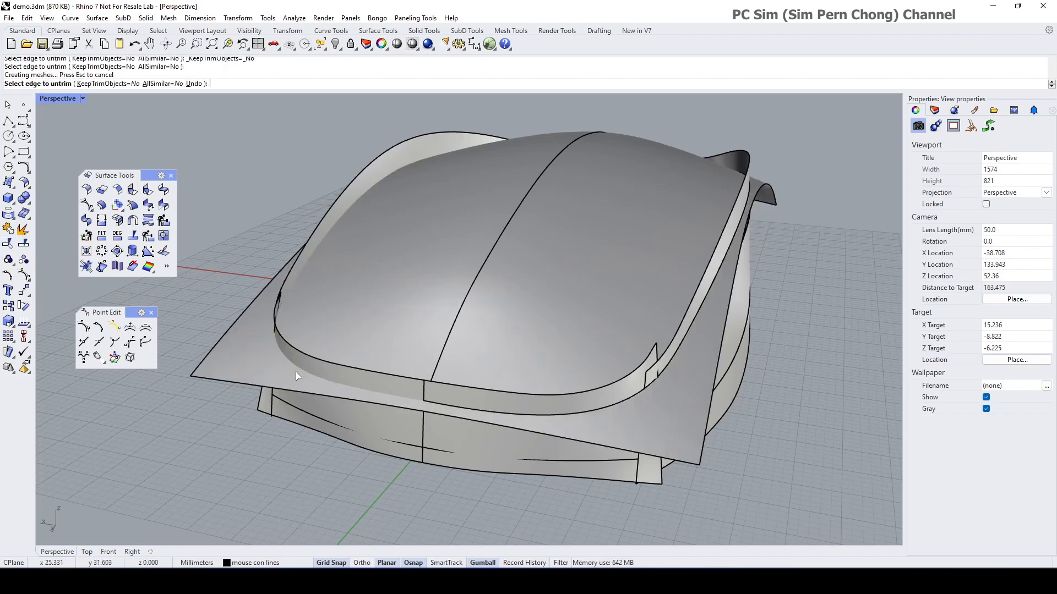
{"action": "scroll", "coordinate": [323, 425], "scroll_direction": "up", "scroll_amount": 6}
{"action": "scroll", "coordinate": [367, 487], "scroll_direction": "down", "scroll_amount": 6}
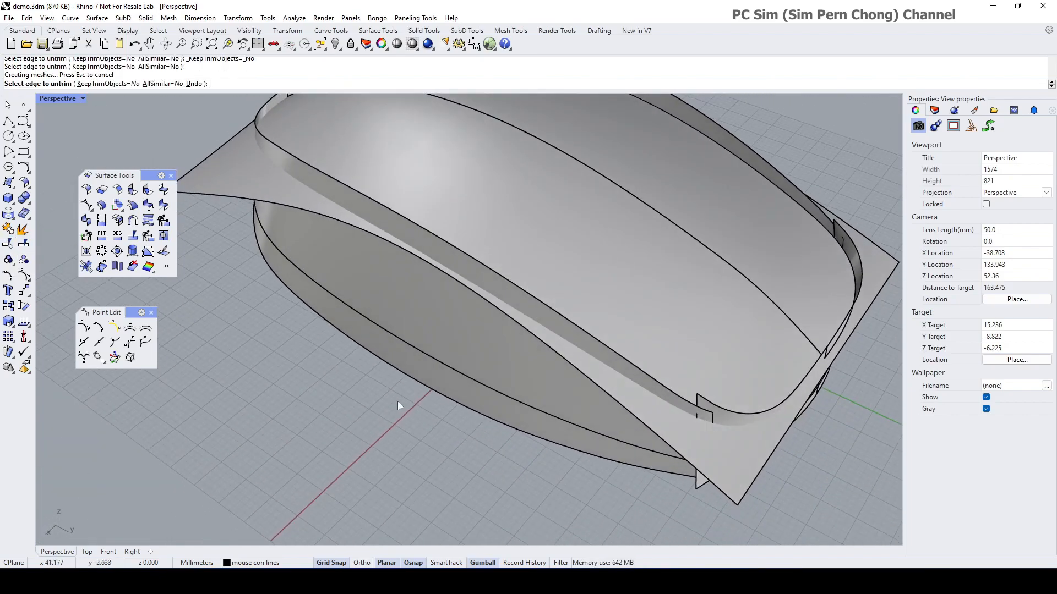
{"action": "scroll", "coordinate": [396, 401], "scroll_direction": "down", "scroll_amount": 3}
{"action": "right_click_drag", "start_coordinate": [481, 381], "coordinate": [441, 301]}
{"action": "key", "text": "Escape"}
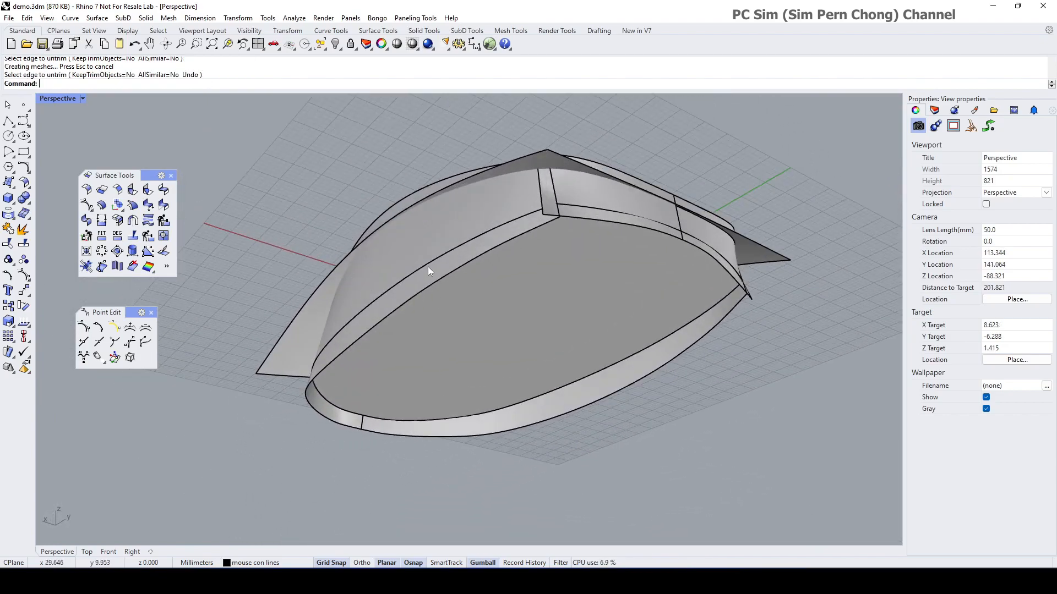
Step: Untrim the flat bottom surface to its full rectangular plane past the side band
{"action": "left_click", "coordinate": [428, 266]}
{"action": "key", "text": "Escape"}
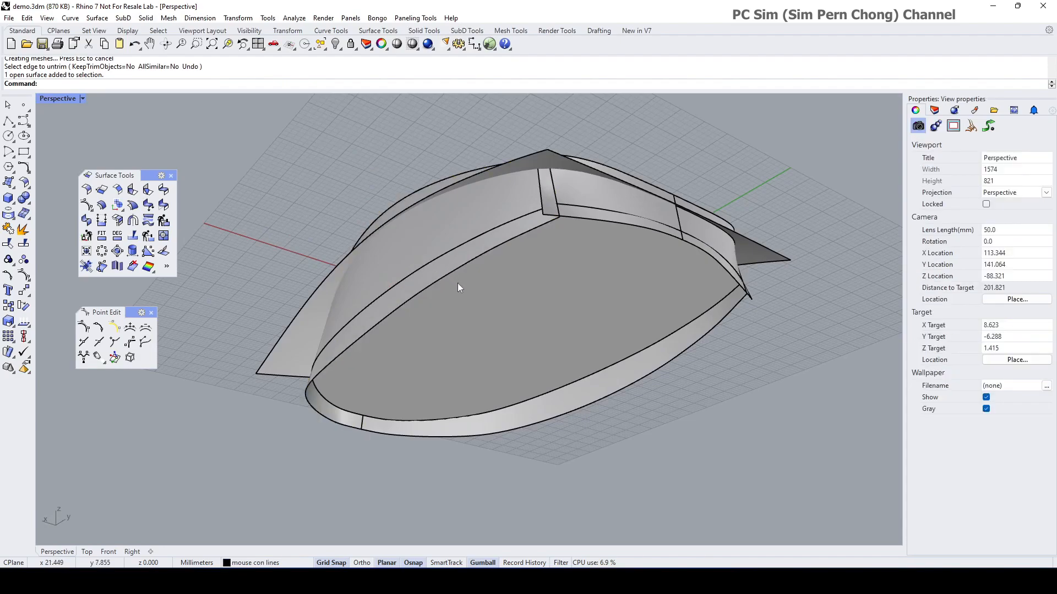
{"action": "key", "text": "Return"}
{"action": "left_click", "coordinate": [445, 254]}
{"action": "right_click_drag", "start_coordinate": [475, 274], "coordinate": [430, 374]}
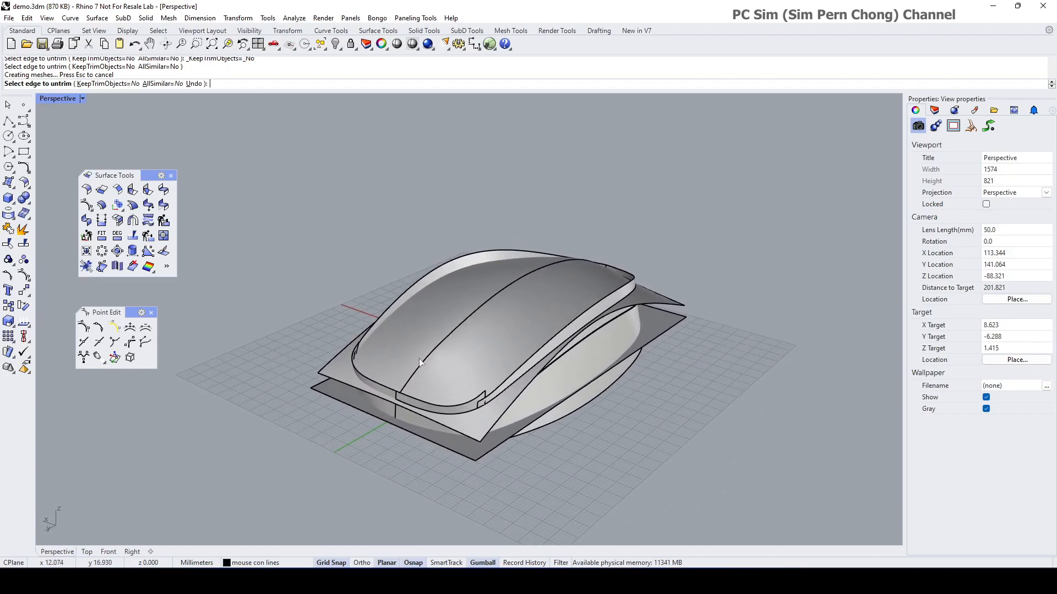
{"action": "left_click_drag", "start_coordinate": [262, 159], "coordinate": [764, 474]}
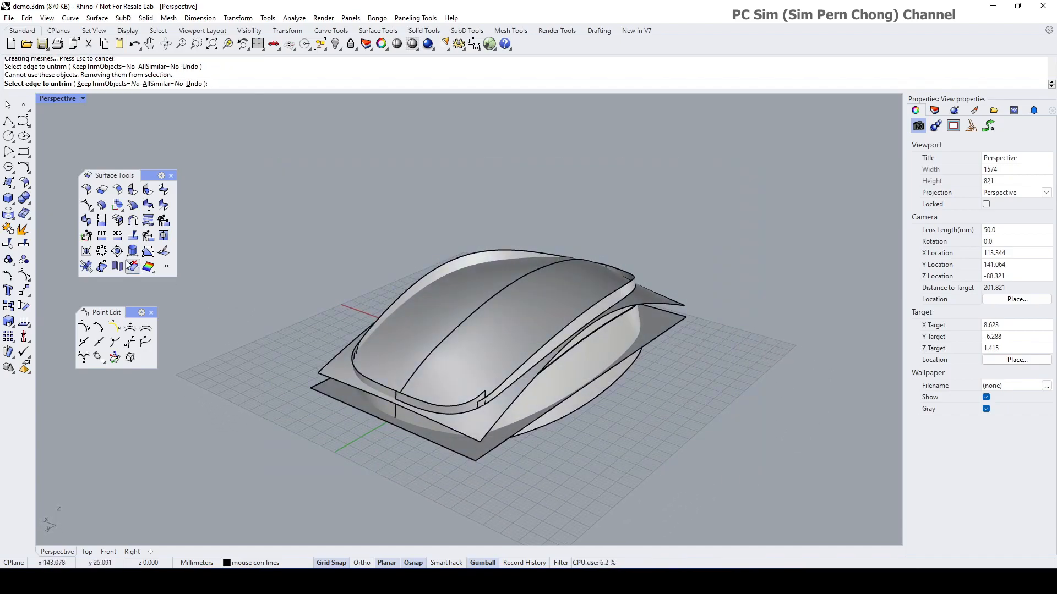
Step: Detach the Solid Tools as a floating panel and run Create Solid on all surfaces
{"action": "left_click", "coordinate": [26, 200]}
{"action": "left_click_drag", "start_coordinate": [65, 198], "coordinate": [251, 217]}
{"action": "left_click", "coordinate": [254, 230]}
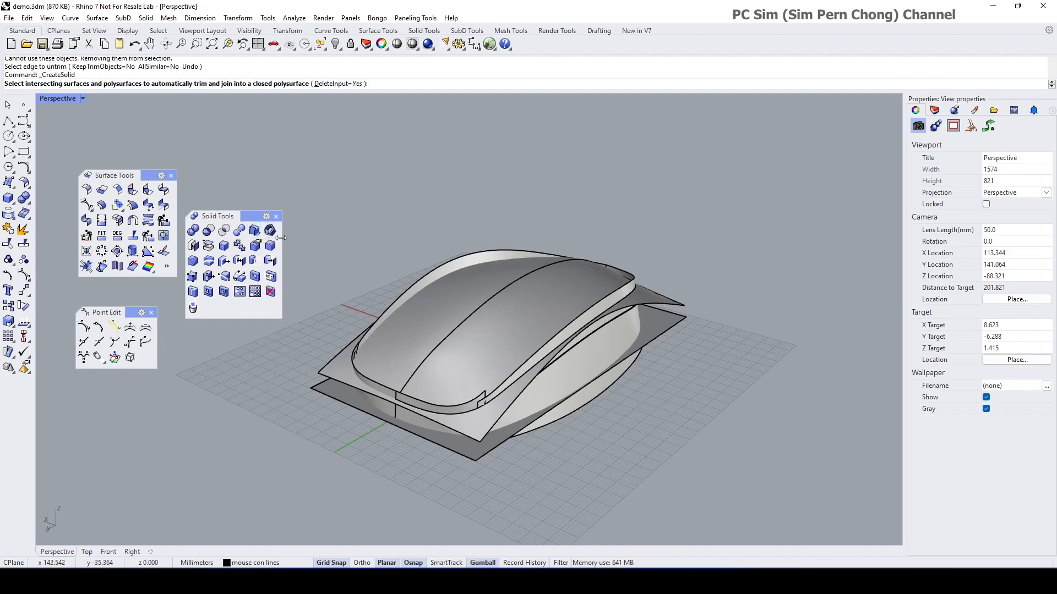
{"action": "left_click_drag", "start_coordinate": [293, 179], "coordinate": [771, 509]}
{"action": "key", "text": "Return"}
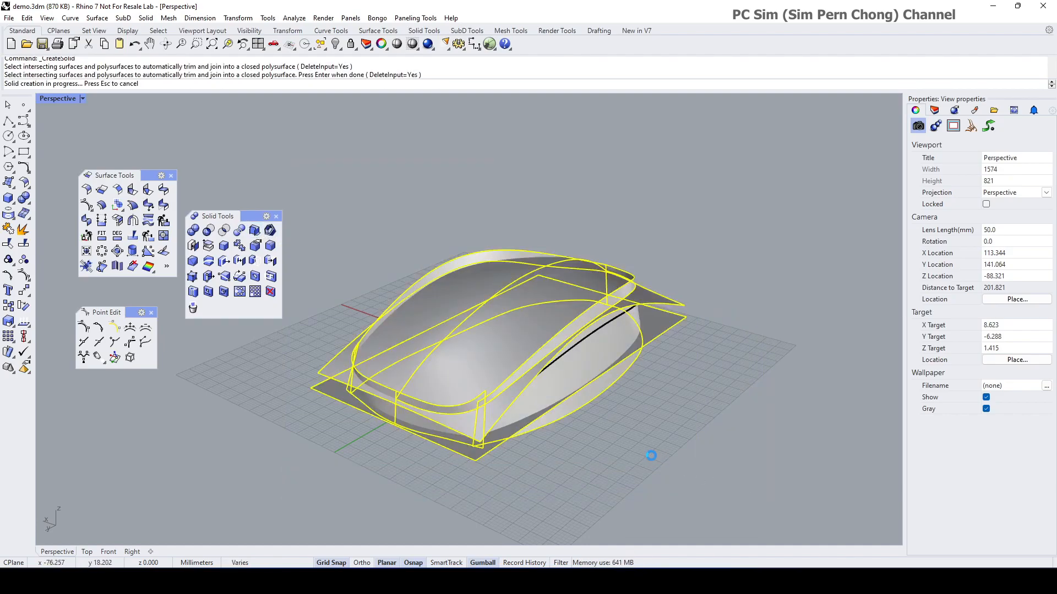
Step: Undo the solid creation and inspect the separate overlapping surfaces
{"action": "right_click_drag", "start_coordinate": [599, 438], "coordinate": [633, 389]}
{"action": "key", "text": "ctrl+z"}
{"action": "key", "text": "Escape"}
{"action": "scroll", "coordinate": [558, 365], "scroll_direction": "up", "scroll_amount": 4}
{"action": "scroll", "coordinate": [576, 369], "scroll_direction": "down", "scroll_amount": 2}
{"action": "scroll", "coordinate": [633, 390], "scroll_direction": "down", "scroll_amount": 4}
{"action": "right_click_drag", "start_coordinate": [550, 390], "coordinate": [385, 352]}
{"action": "scroll", "coordinate": [421, 353], "scroll_direction": "up", "scroll_amount": 4}
{"action": "scroll", "coordinate": [457, 347], "scroll_direction": "down", "scroll_amount": 4}
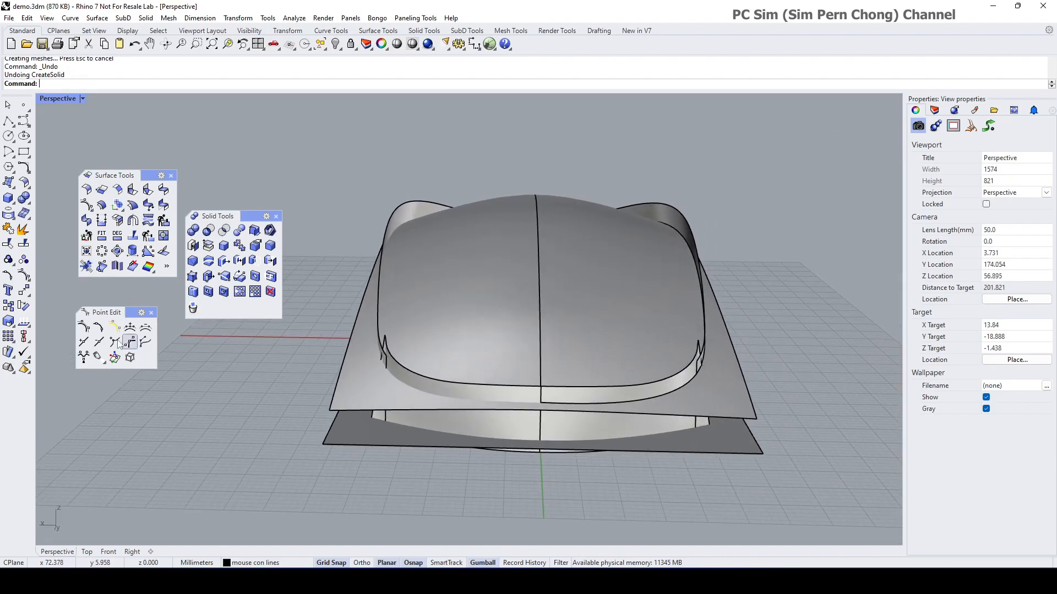
Step: Trim the front-left wall parts above the top sheet, using the top sheet as cutter
{"action": "left_click", "coordinate": [5, 248]}
{"action": "left_click", "coordinate": [359, 375]}
{"action": "key", "text": "Return"}
{"action": "left_click", "coordinate": [404, 374]}
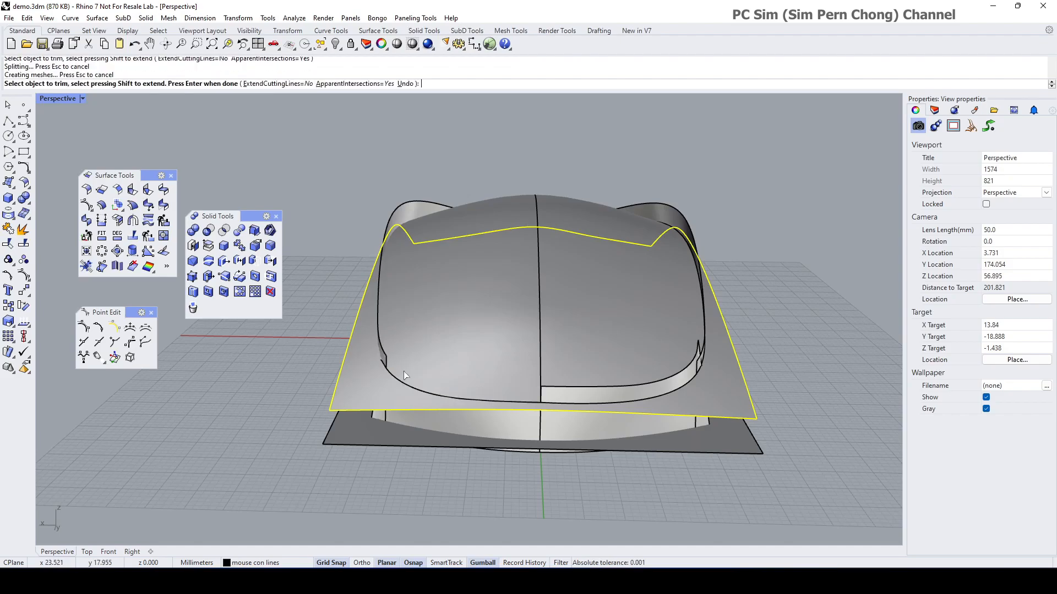
{"action": "right_click_drag", "start_coordinate": [404, 374], "coordinate": [451, 378]}
{"action": "scroll", "coordinate": [496, 376], "scroll_direction": "up", "scroll_amount": 5}
{"action": "left_click", "coordinate": [511, 352]}
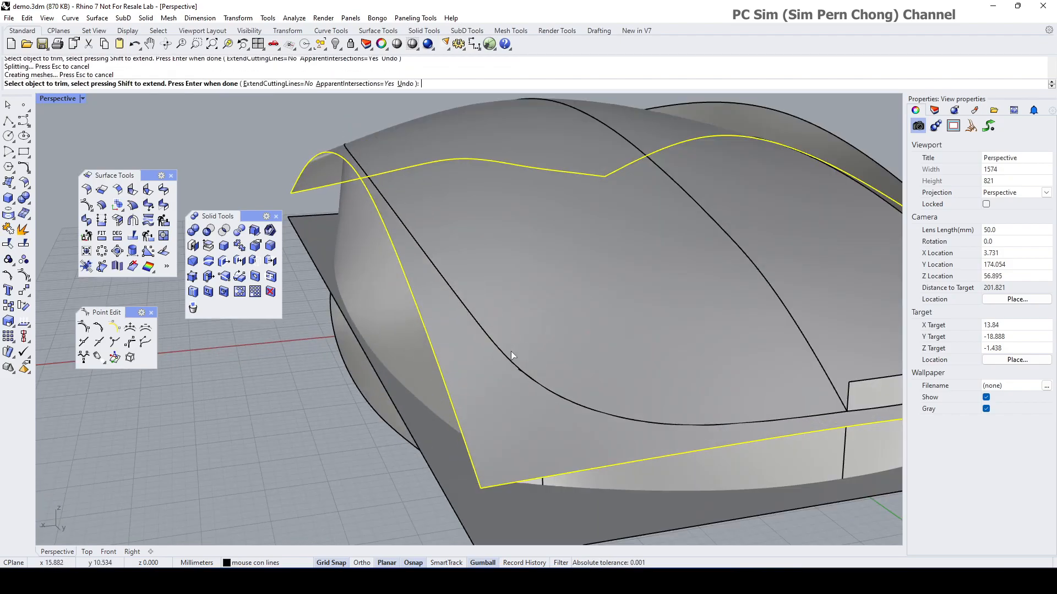
{"action": "scroll", "coordinate": [558, 363], "scroll_direction": "down", "scroll_amount": 4}
Step: Trim away the front and inner wall strips above the top sheet and end the trim
{"action": "right_click_drag", "start_coordinate": [559, 360], "coordinate": [439, 352]}
{"action": "left_click", "coordinate": [498, 349]}
{"action": "left_click", "coordinate": [435, 362]}
{"action": "scroll", "coordinate": [395, 371], "scroll_direction": "up", "scroll_amount": 5}
{"action": "scroll", "coordinate": [438, 360], "scroll_direction": "up", "scroll_amount": 3}
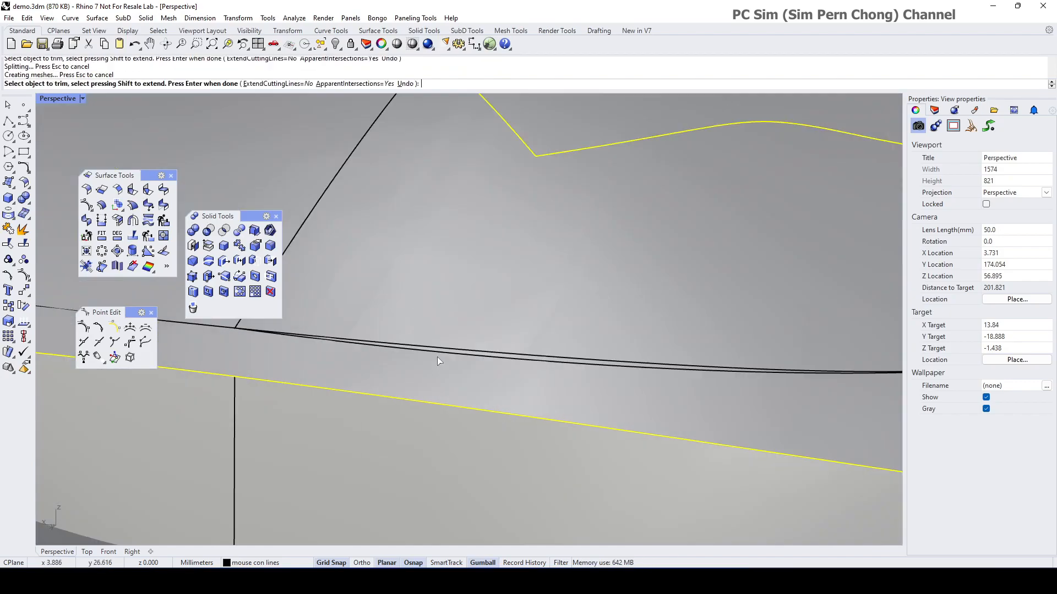
{"action": "right_click_drag", "start_coordinate": [511, 353], "coordinate": [514, 345]}
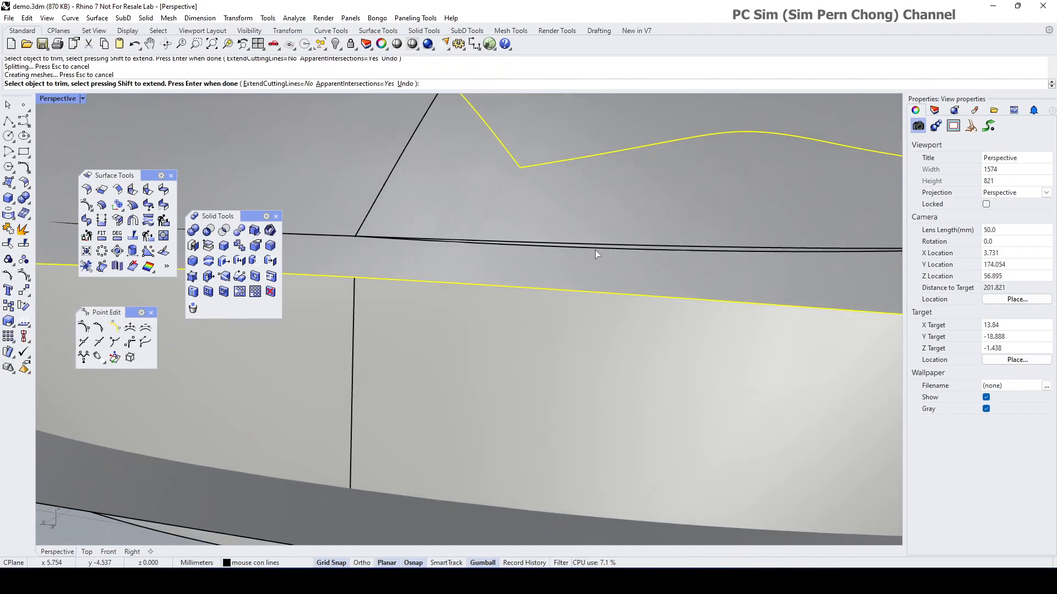
{"action": "scroll", "coordinate": [590, 251], "scroll_direction": "down", "scroll_amount": 10}
{"action": "right_click_drag", "start_coordinate": [590, 251], "coordinate": [569, 326]}
{"action": "right_click", "coordinate": [438, 363]}
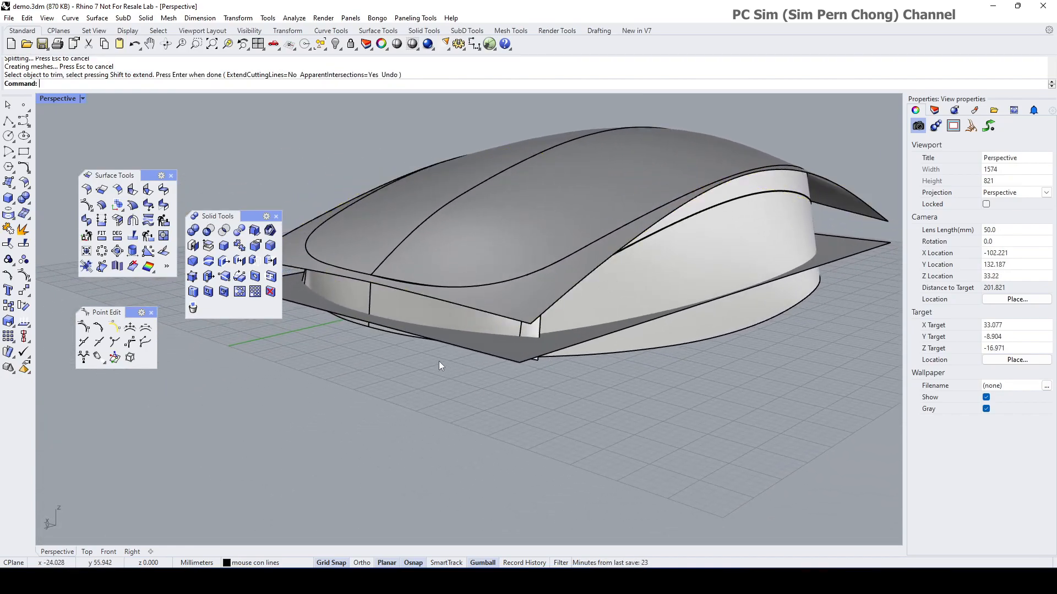
Step: Select the trimmed top surface at the seam to inspect it, then clear the selection
{"action": "right_click_drag", "start_coordinate": [439, 363], "coordinate": [519, 350]}
{"action": "scroll", "coordinate": [454, 341], "scroll_direction": "up", "scroll_amount": 8}
{"action": "left_click", "coordinate": [483, 354]}
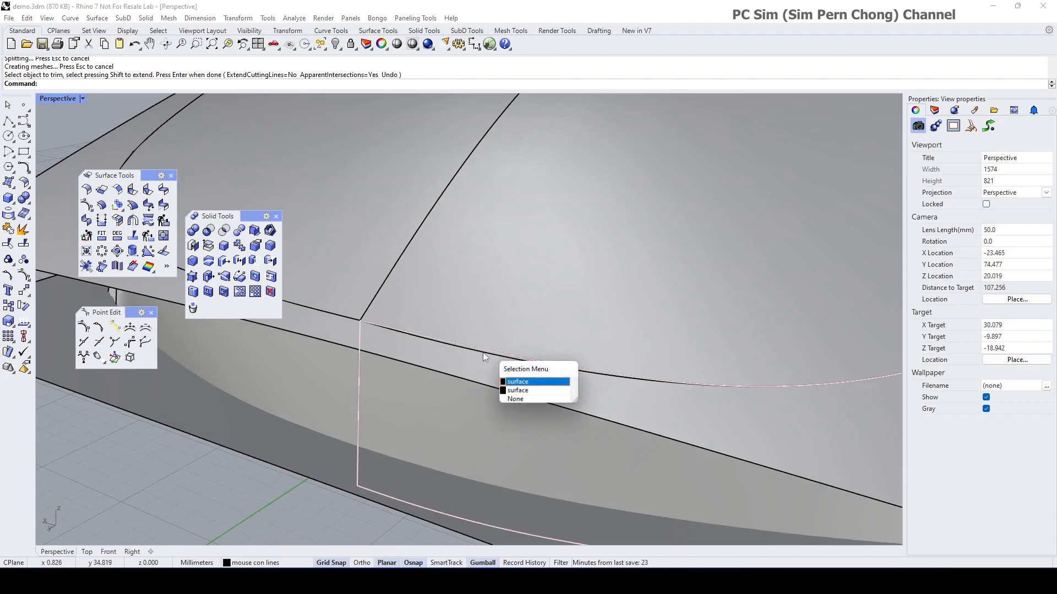
{"action": "left_click", "coordinate": [509, 392]}
{"action": "right_click_drag", "start_coordinate": [507, 362], "coordinate": [644, 337]}
{"action": "scroll", "coordinate": [499, 365], "scroll_direction": "down", "scroll_amount": 10}
{"action": "scroll", "coordinate": [640, 339], "scroll_direction": "up", "scroll_amount": 5}
{"action": "scroll", "coordinate": [593, 337], "scroll_direction": "up", "scroll_amount": 2}
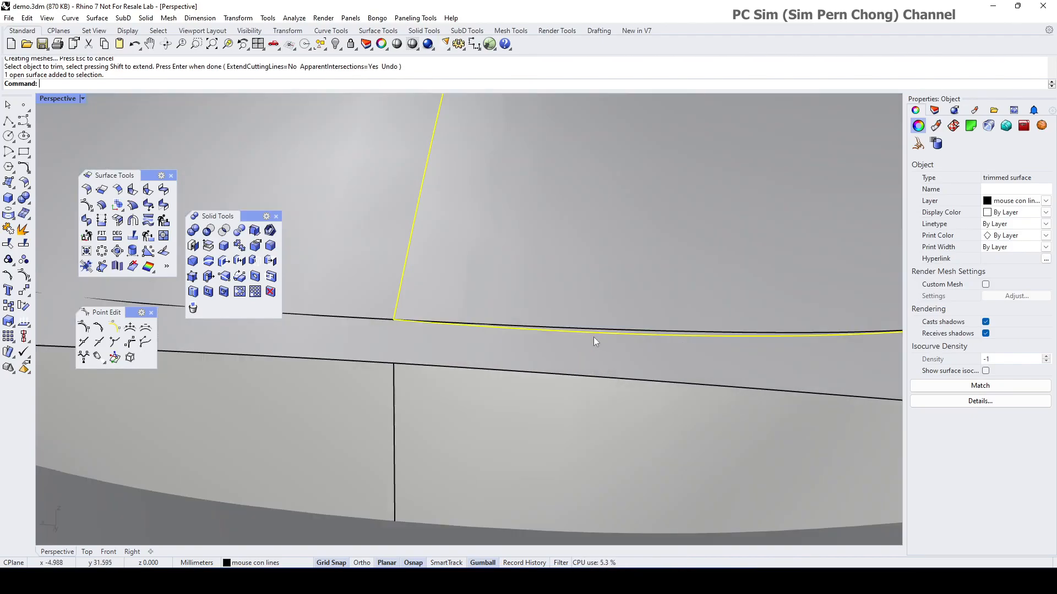
{"action": "scroll", "coordinate": [593, 337], "scroll_direction": "down", "scroll_amount": 8}
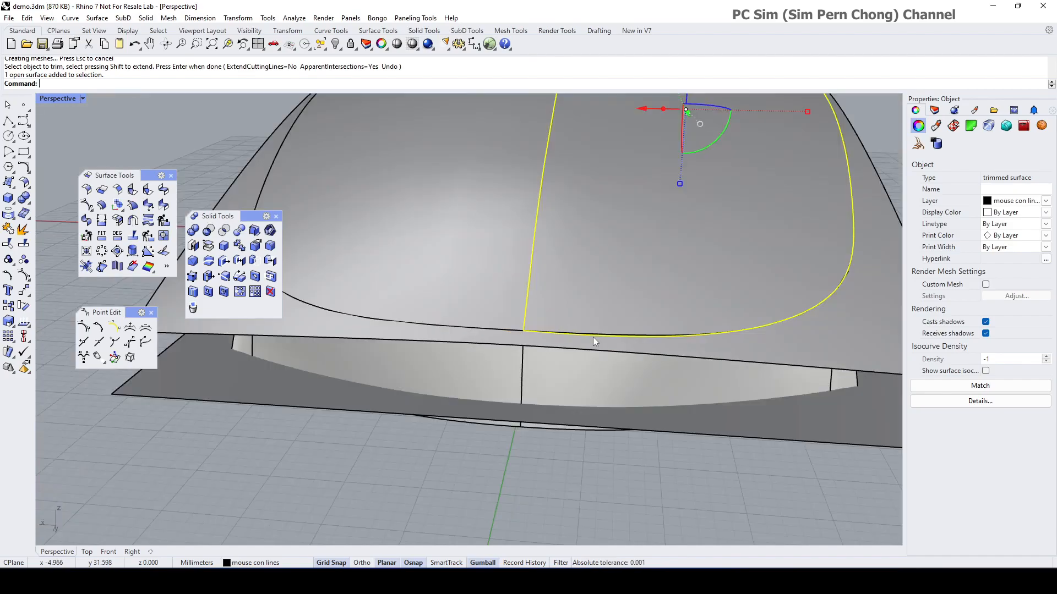
{"action": "key", "text": "Escape"}
{"action": "right_click_drag", "start_coordinate": [601, 336], "coordinate": [575, 363]}
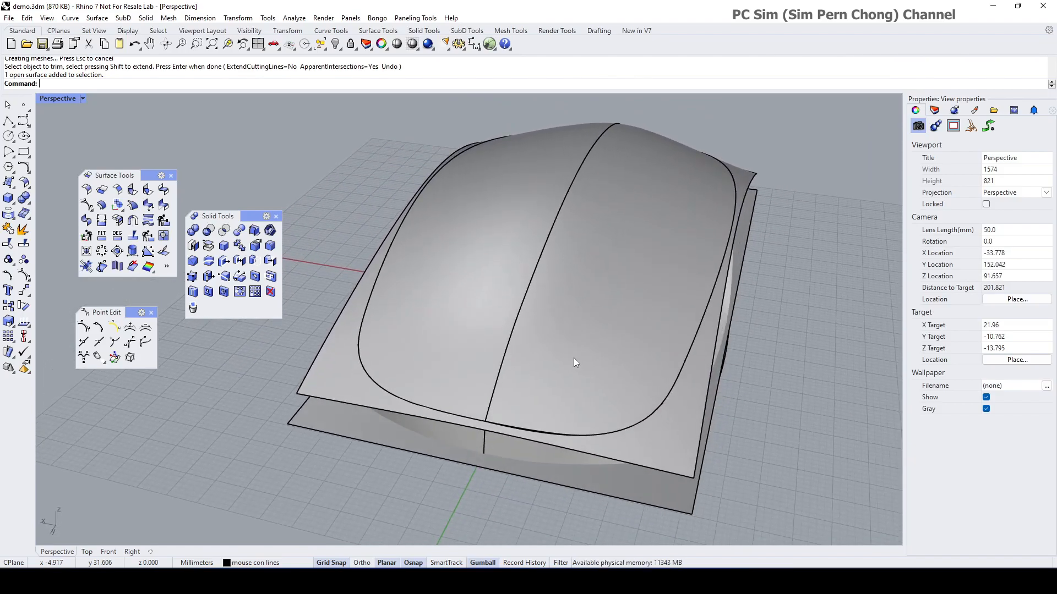
Step: Draw a corner-to-corner plane spanning the model in the maximized Right view
{"action": "double_click", "coordinate": [61, 101]}
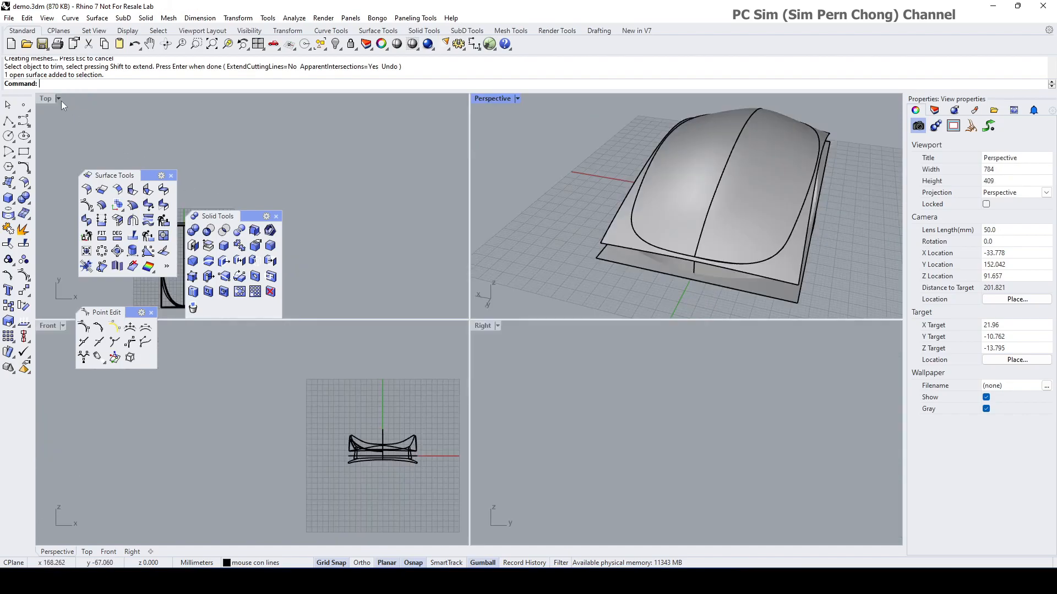
{"action": "double_click", "coordinate": [482, 325]}
{"action": "key", "text": "ctrl+shift+e"}
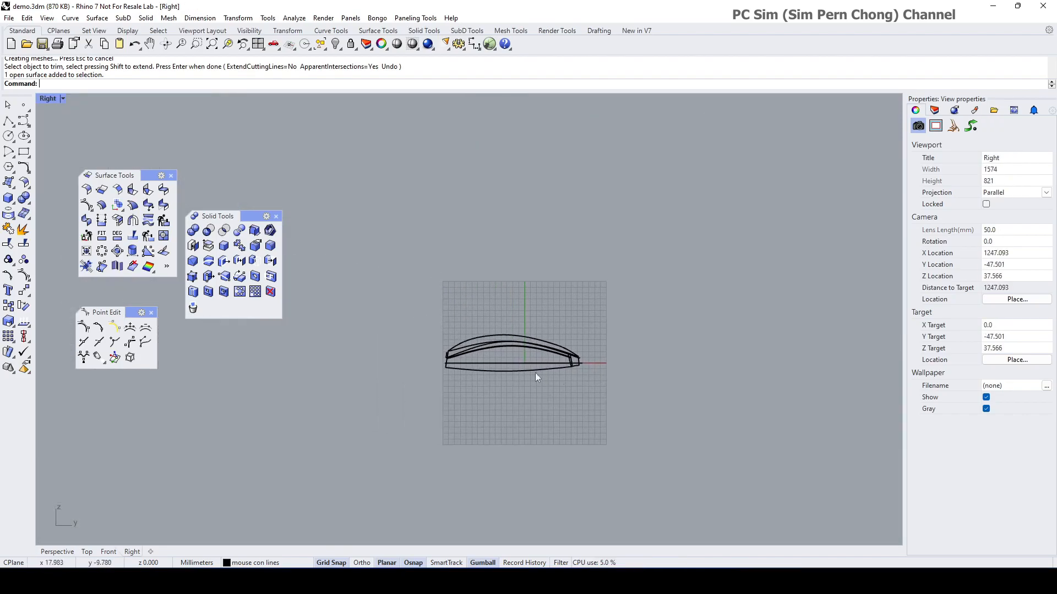
{"action": "scroll", "coordinate": [441, 344], "scroll_direction": "up", "scroll_amount": 3}
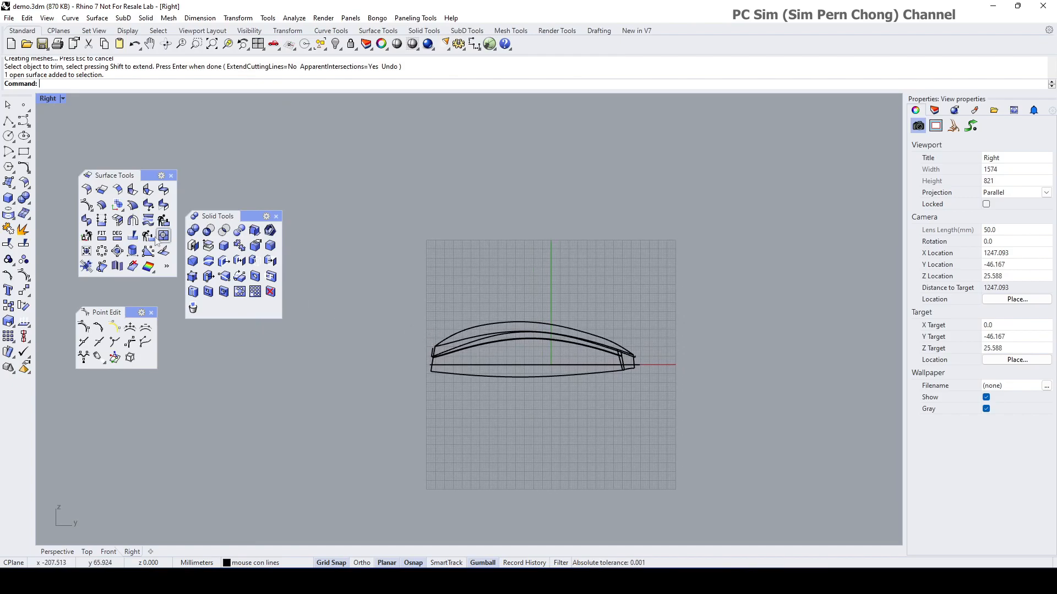
{"action": "left_click", "coordinate": [10, 186]}
{"action": "left_click", "coordinate": [102, 188]}
{"action": "left_click", "coordinate": [391, 267]}
{"action": "left_click", "coordinate": [718, 461]}
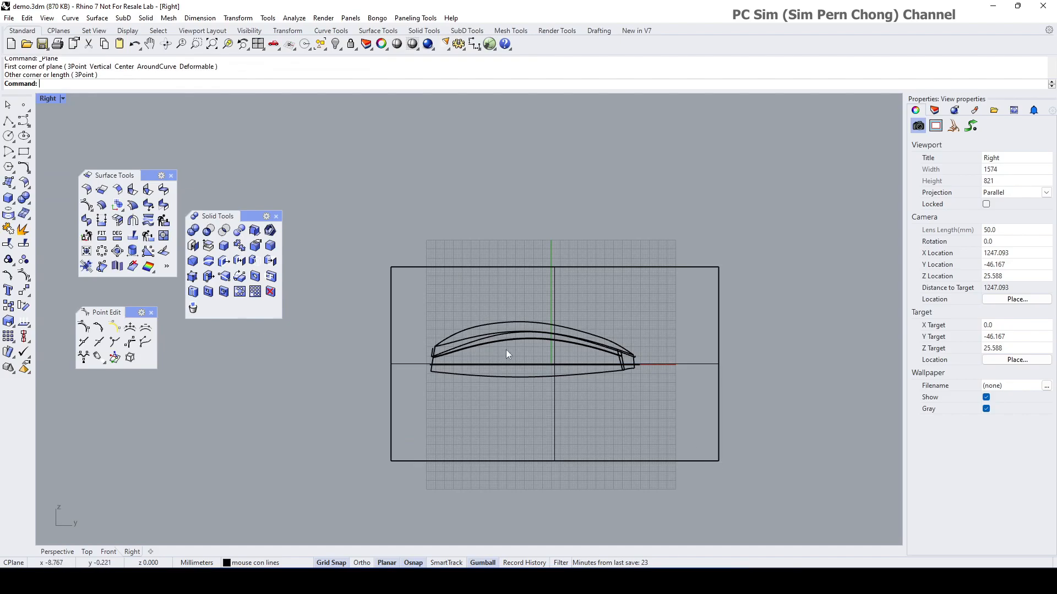
Step: Maximize the Perspective view and check the plane against the mouse model
{"action": "double_click", "coordinate": [47, 99]}
{"action": "double_click", "coordinate": [492, 99]}
{"action": "mouse_move", "coordinate": [438, 193]}
{"action": "right_mouse_down"}
{"action": "mouse_move", "coordinate": [429, 194]}
{"action": "mouse_move", "coordinate": [459, 196]}
{"action": "mouse_move", "coordinate": [447, 190]}
{"action": "right_mouse_up"}
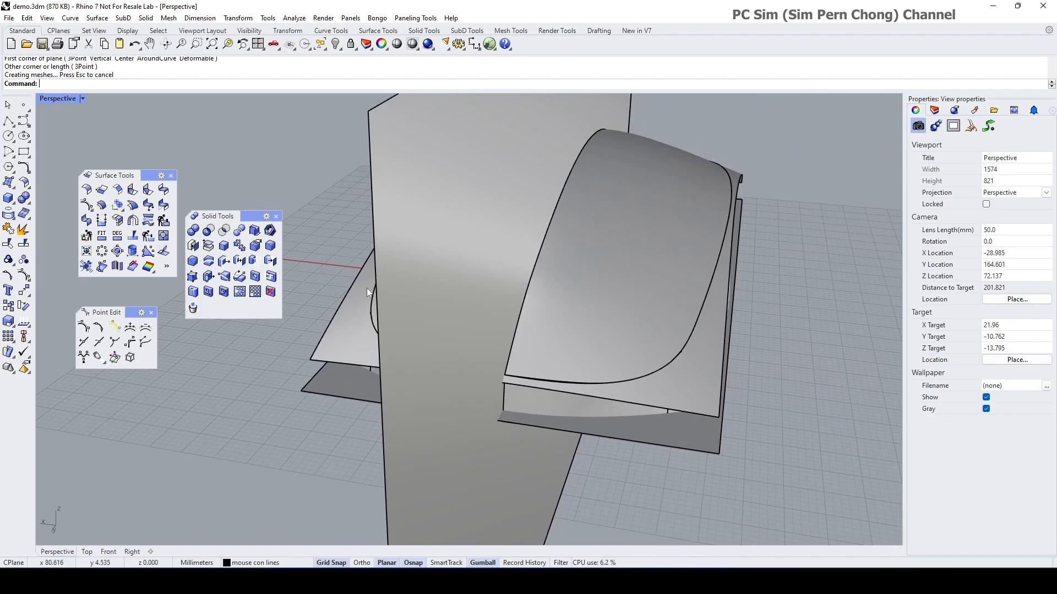
{"action": "scroll", "coordinate": [545, 345], "scroll_direction": "up", "scroll_amount": 4}
{"action": "scroll", "coordinate": [526, 343], "scroll_direction": "down", "scroll_amount": 4}
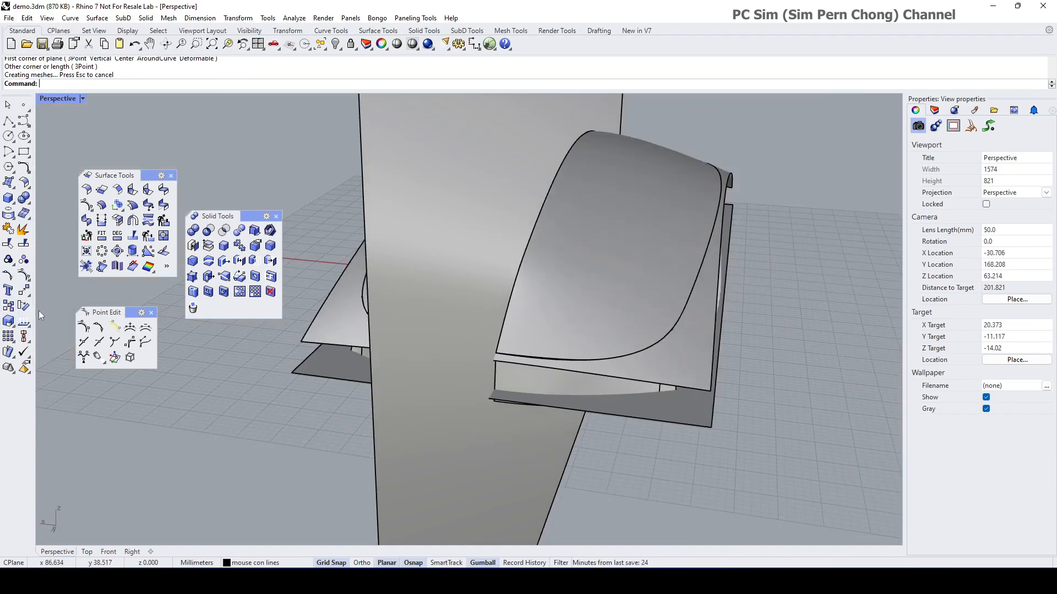
Step: Trim the mouse surfaces with the vertical plane as cutter, removing the parts beyond it
{"action": "left_click", "coordinate": [8, 244]}
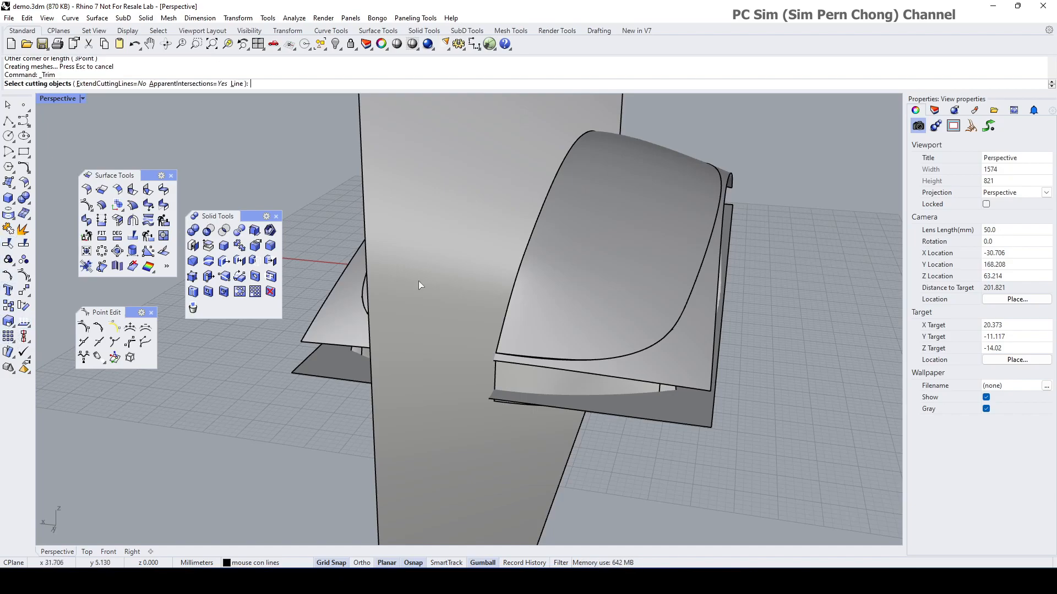
{"action": "left_click", "coordinate": [473, 200]}
{"action": "key", "text": "Return"}
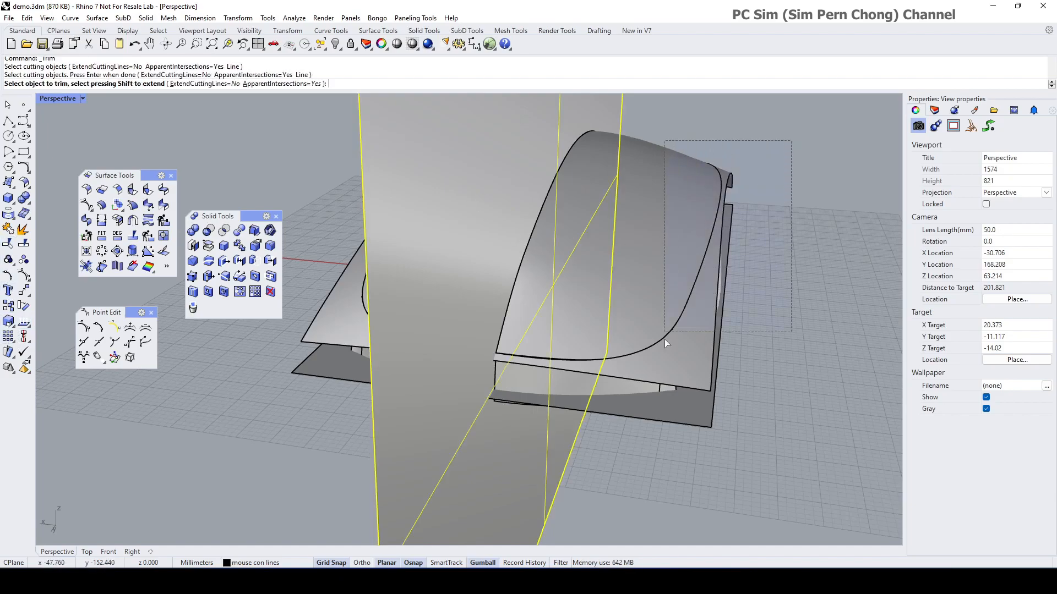
{"action": "left_click_drag", "start_coordinate": [638, 467], "coordinate": [638, 467]}
{"action": "right_click_drag", "start_coordinate": [642, 465], "coordinate": [655, 461]}
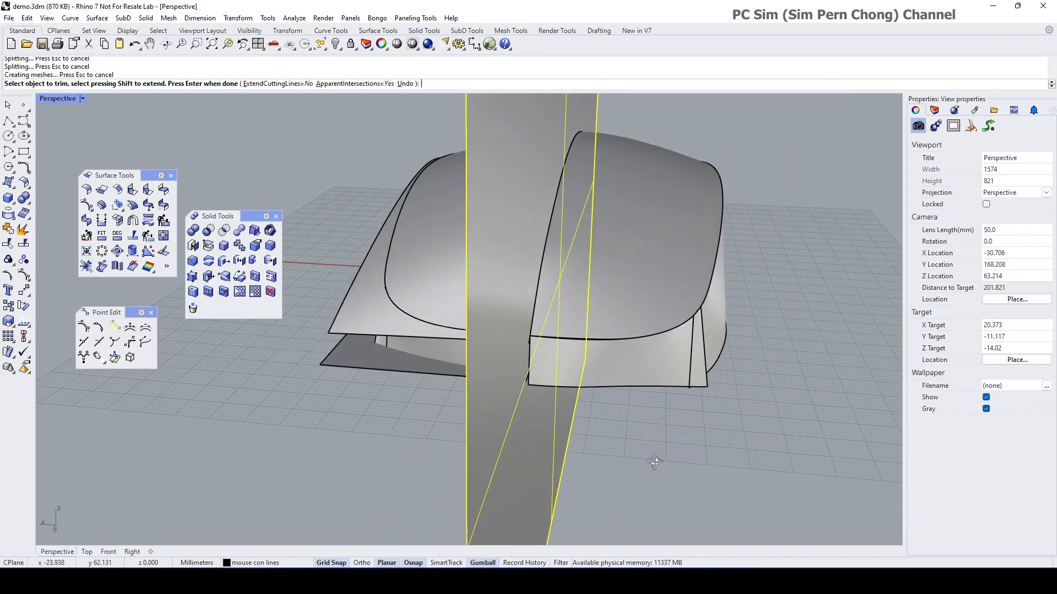
{"action": "key", "text": "Return"}
{"action": "right_click", "coordinate": [764, 318]}
{"action": "left_click", "coordinate": [540, 250]}
{"action": "right_click", "coordinate": [641, 283]}
{"action": "left_click", "coordinate": [648, 271]}
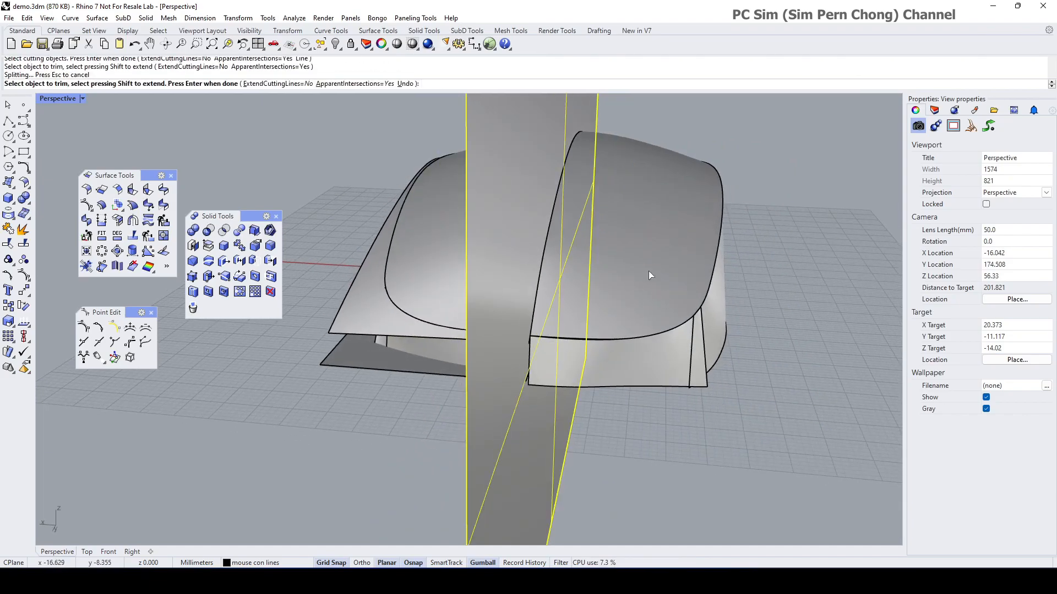
{"action": "right_click", "coordinate": [648, 271]}
Step: Delete the leftover top piece, lower piece and curved strip beyond the plane
{"action": "left_click", "coordinate": [648, 271]}
{"action": "key", "text": "Delete"}
{"action": "right_click_drag", "start_coordinate": [647, 276], "coordinate": [639, 302]}
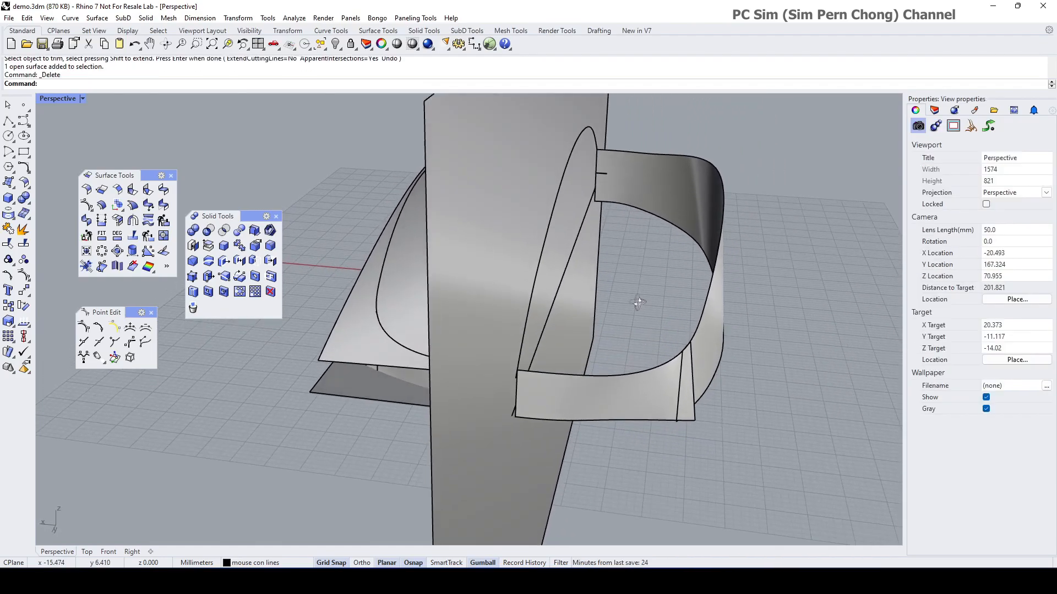
{"action": "scroll", "coordinate": [545, 368], "scroll_direction": "up", "scroll_amount": 4}
{"action": "right_click_drag", "start_coordinate": [545, 369], "coordinate": [566, 364]}
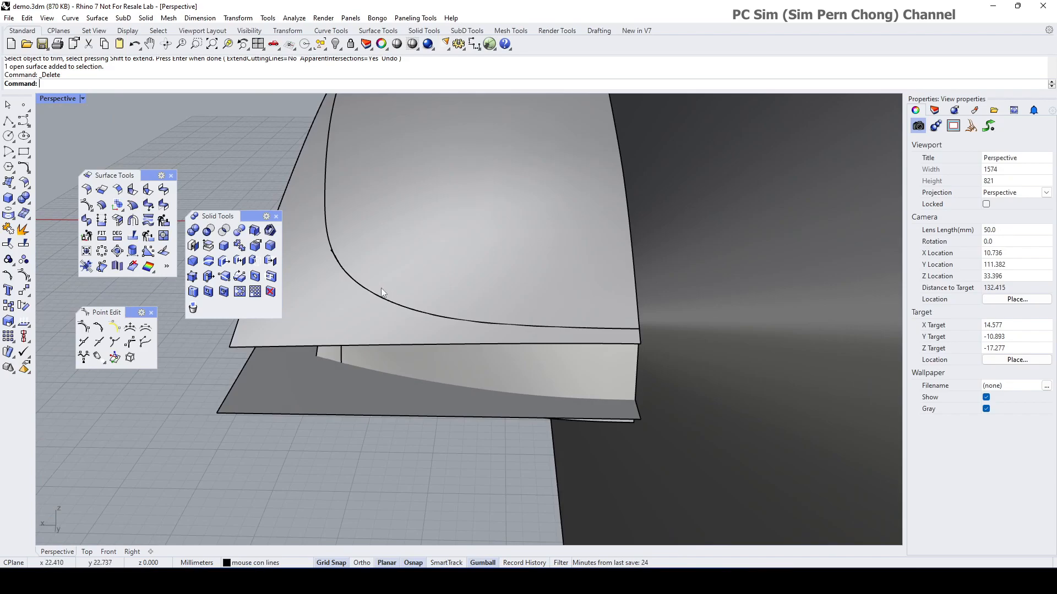
{"action": "scroll", "coordinate": [411, 286], "scroll_direction": "down", "scroll_amount": 4}
{"action": "right_click_drag", "start_coordinate": [411, 287], "coordinate": [520, 355]}
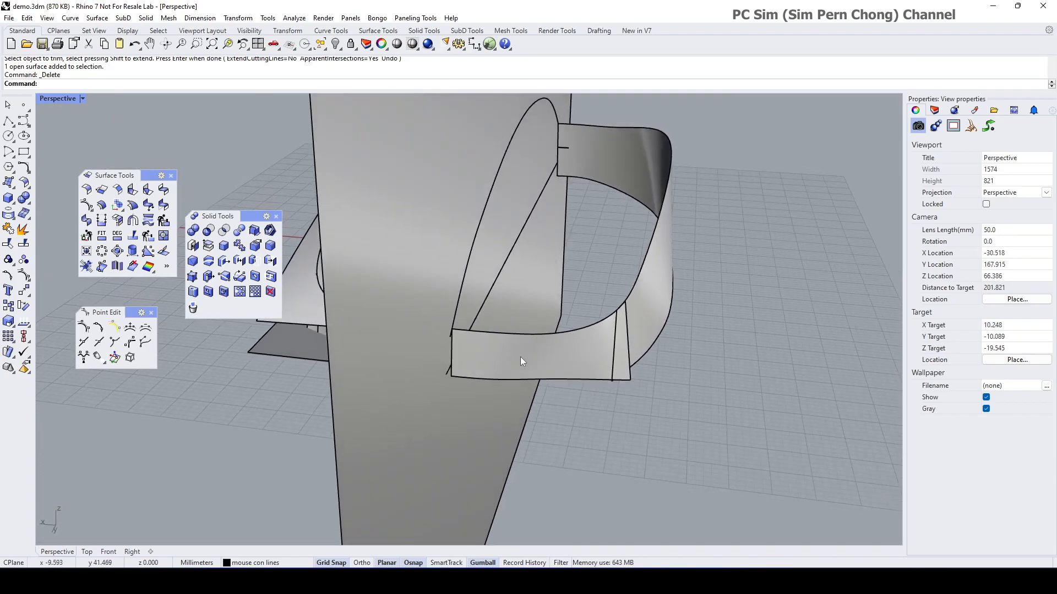
{"action": "left_click", "coordinate": [532, 363]}
{"action": "key", "text": "Delete"}
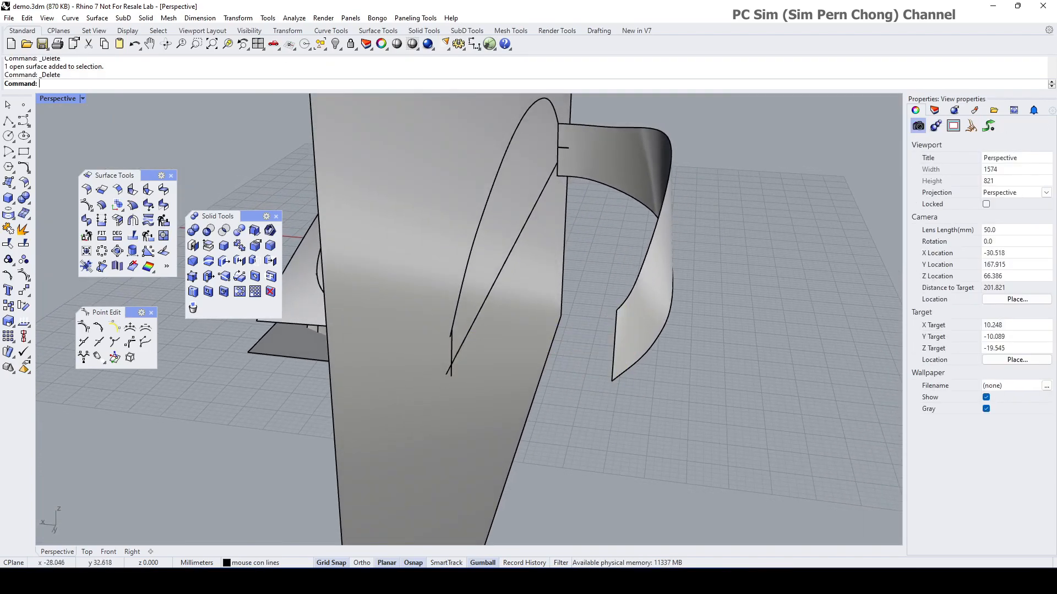
{"action": "left_click", "coordinate": [647, 346]}
{"action": "key", "text": "Delete"}
{"action": "right_click_drag", "start_coordinate": [645, 342], "coordinate": [486, 369]}
{"action": "scroll", "coordinate": [593, 354], "scroll_direction": "down", "scroll_amount": 6}
{"action": "scroll", "coordinate": [531, 346], "scroll_direction": "down", "scroll_amount": 4}
{"action": "left_click_drag", "start_coordinate": [406, 145], "coordinate": [670, 525]}
{"action": "left_click", "coordinate": [254, 230]}
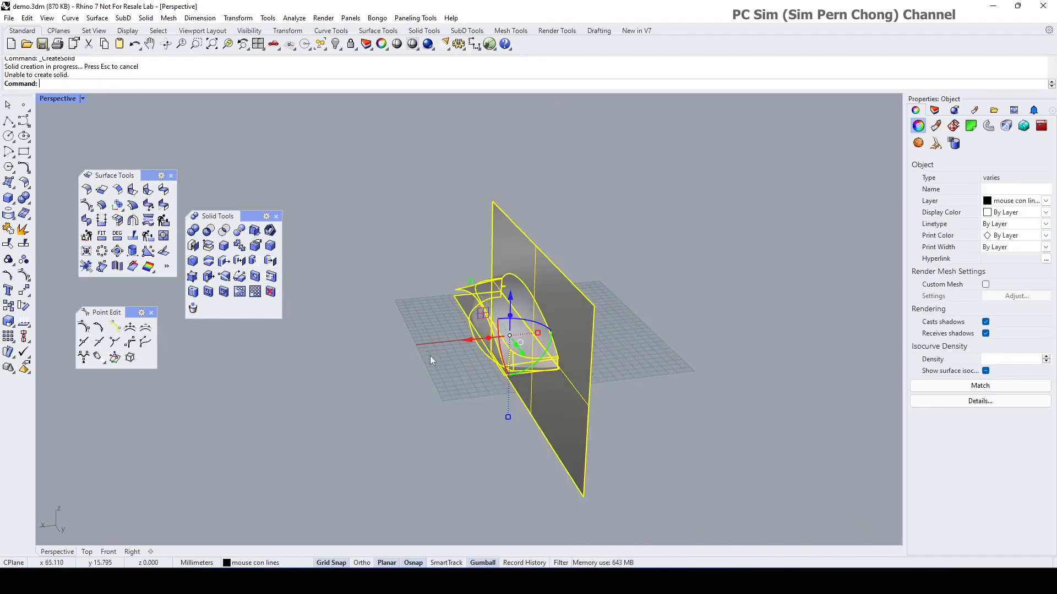
{"action": "left_click", "coordinate": [431, 355]}
{"action": "scroll", "coordinate": [543, 362], "scroll_direction": "up", "scroll_amount": 6}
{"action": "right_click_drag", "start_coordinate": [549, 352], "coordinate": [401, 358]}
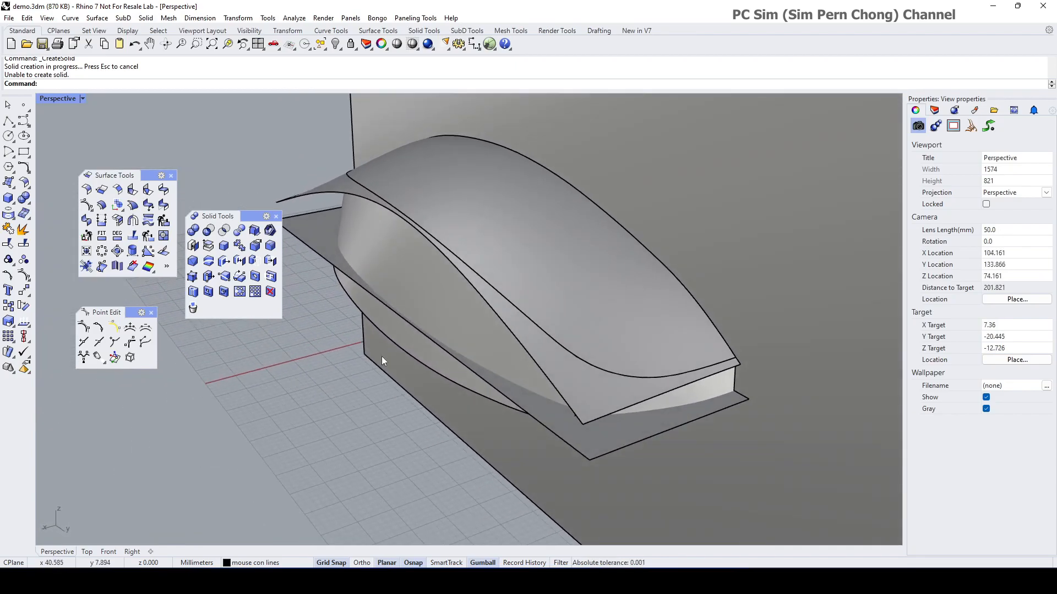
{"action": "scroll", "coordinate": [345, 297], "scroll_direction": "down", "scroll_amount": 4}
Step: Trim the overhanging top piece using the end plane as cutter
{"action": "left_click", "coordinate": [9, 244]}
{"action": "left_click", "coordinate": [563, 207]}
{"action": "key", "text": "Return"}
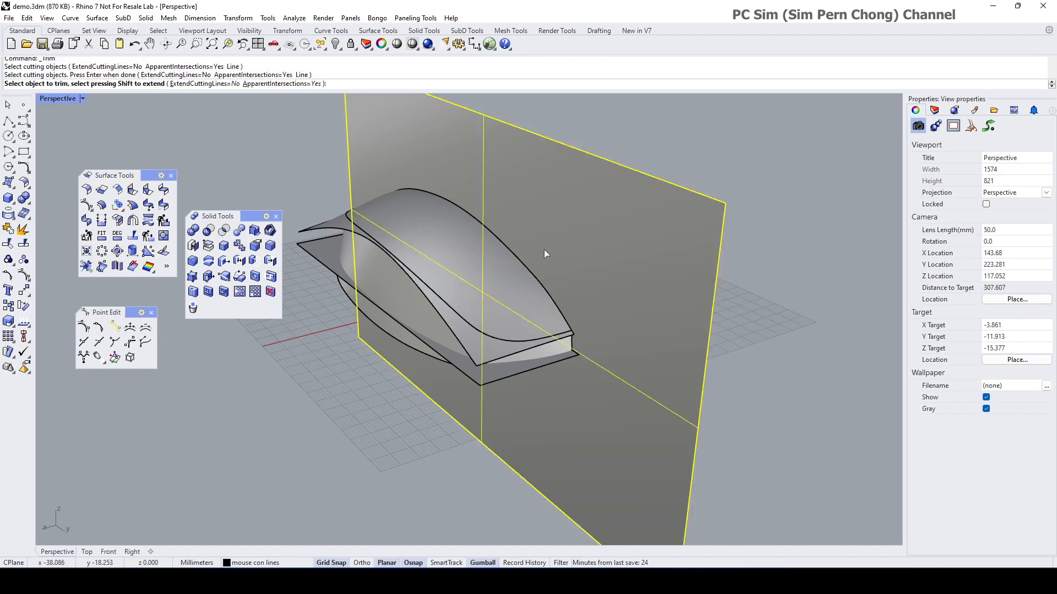
{"action": "mouse_move", "coordinate": [543, 249]}
{"action": "right_mouse_down"}
{"action": "mouse_move", "coordinate": [501, 247]}
{"action": "mouse_move", "coordinate": [547, 235]}
{"action": "right_mouse_up"}
{"action": "key", "text": "Escape"}
{"action": "right_click", "coordinate": [345, 357]}
{"action": "right_click_drag", "start_coordinate": [387, 332], "coordinate": [436, 289]}
{"action": "scroll", "coordinate": [443, 290], "scroll_direction": "up", "scroll_amount": 4}
{"action": "scroll", "coordinate": [430, 293], "scroll_direction": "down", "scroll_amount": 2}
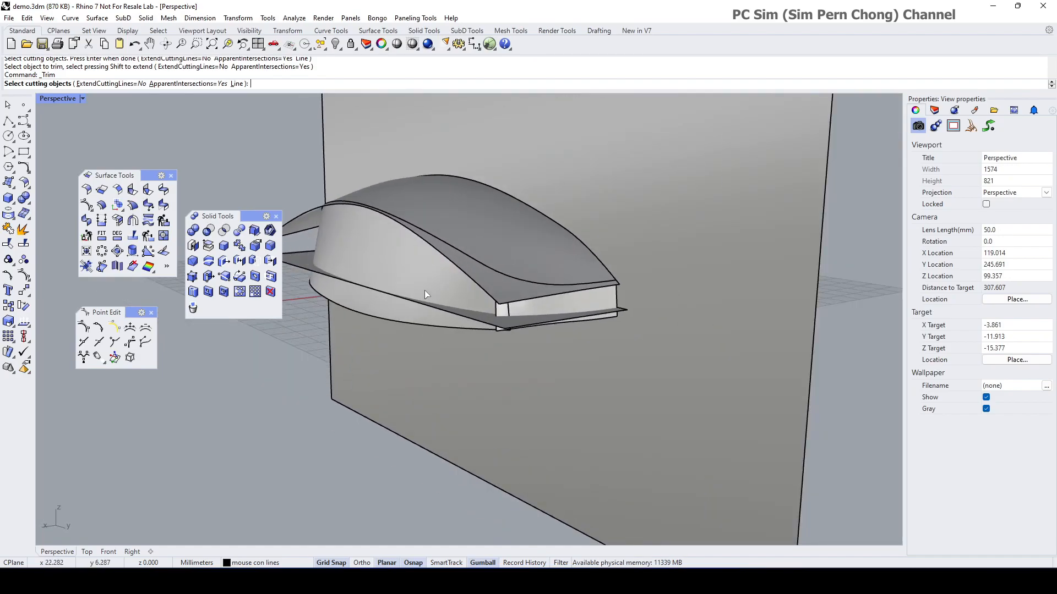
{"action": "left_click", "coordinate": [421, 287]}
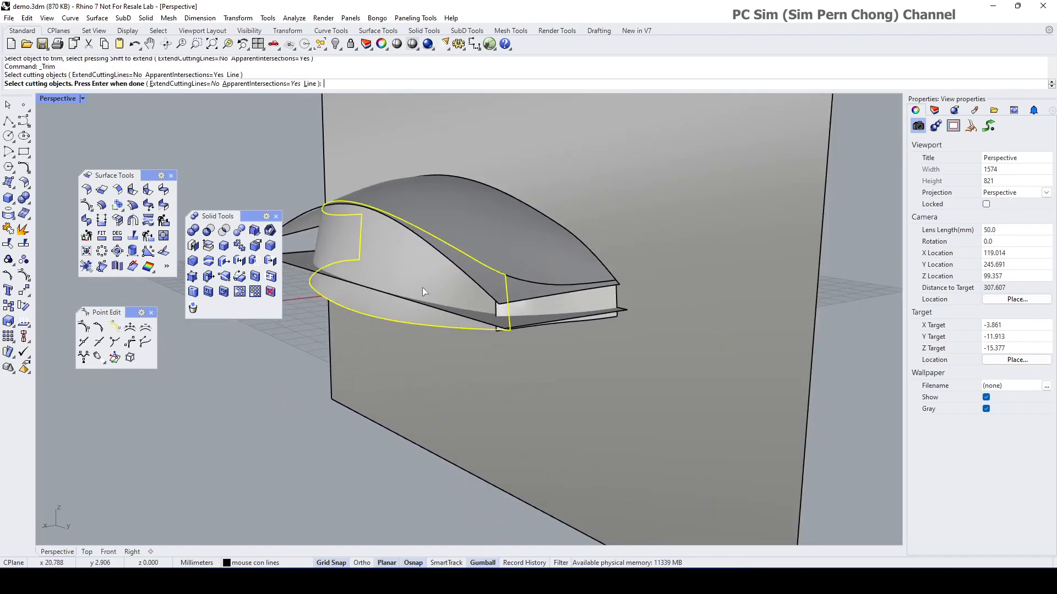
{"action": "right_click", "coordinate": [537, 310]}
{"action": "left_click", "coordinate": [491, 283]}
{"action": "right_click_drag", "start_coordinate": [489, 282], "coordinate": [496, 325]}
{"action": "right_click", "coordinate": [654, 317]}
Step: Trim away the overhanging flange piece against the vertical side wall
{"action": "right_click", "coordinate": [501, 322]}
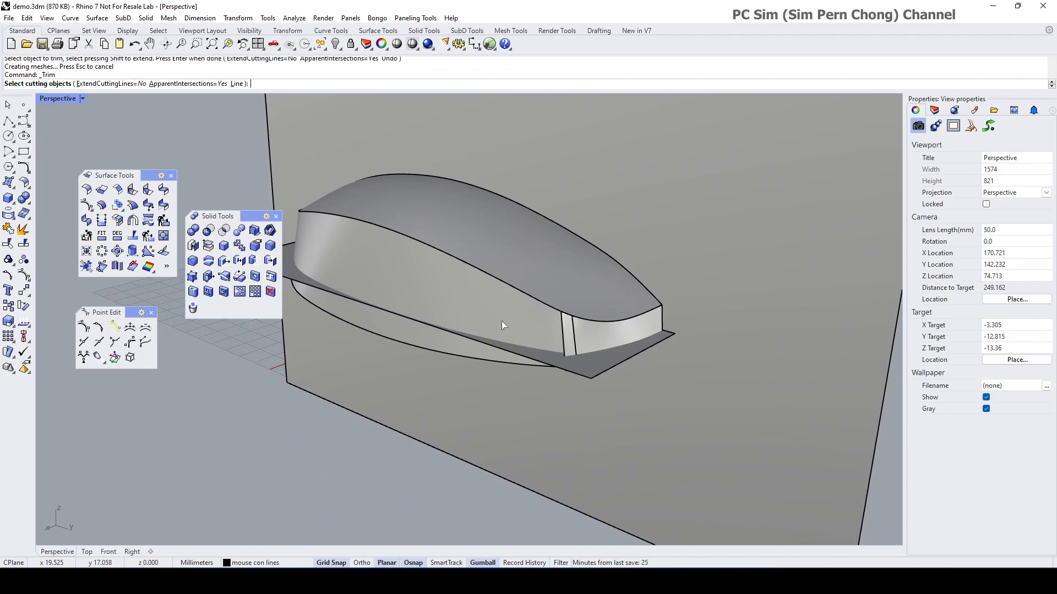
{"action": "left_click", "coordinate": [501, 322]}
{"action": "right_click", "coordinate": [561, 332]}
{"action": "left_click", "coordinate": [562, 335]}
{"action": "right_click", "coordinate": [564, 337]}
{"action": "right_click_drag", "start_coordinate": [477, 403], "coordinate": [641, 400]}
Step: Trim the two pieces protruding past the flat bottom surface
{"action": "right_click", "coordinate": [640, 400]}
{"action": "right_click_drag", "start_coordinate": [532, 381], "coordinate": [476, 301]}
{"action": "left_click", "coordinate": [709, 256]}
{"action": "right_click", "coordinate": [709, 256]}
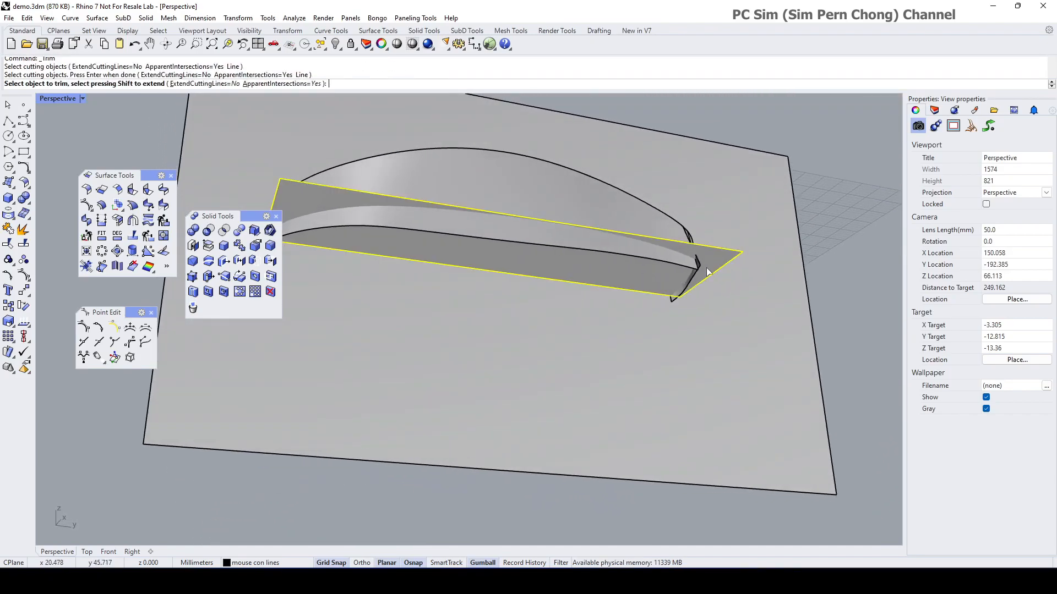
{"action": "right_click_drag", "start_coordinate": [708, 256], "coordinate": [682, 284]}
{"action": "left_click", "coordinate": [631, 251]}
{"action": "right_click_drag", "start_coordinate": [629, 249], "coordinate": [461, 267]}
{"action": "left_click", "coordinate": [466, 225]}
{"action": "right_click_drag", "start_coordinate": [445, 363], "coordinate": [539, 344]}
{"action": "scroll", "coordinate": [408, 318], "scroll_direction": "up", "scroll_amount": 5}
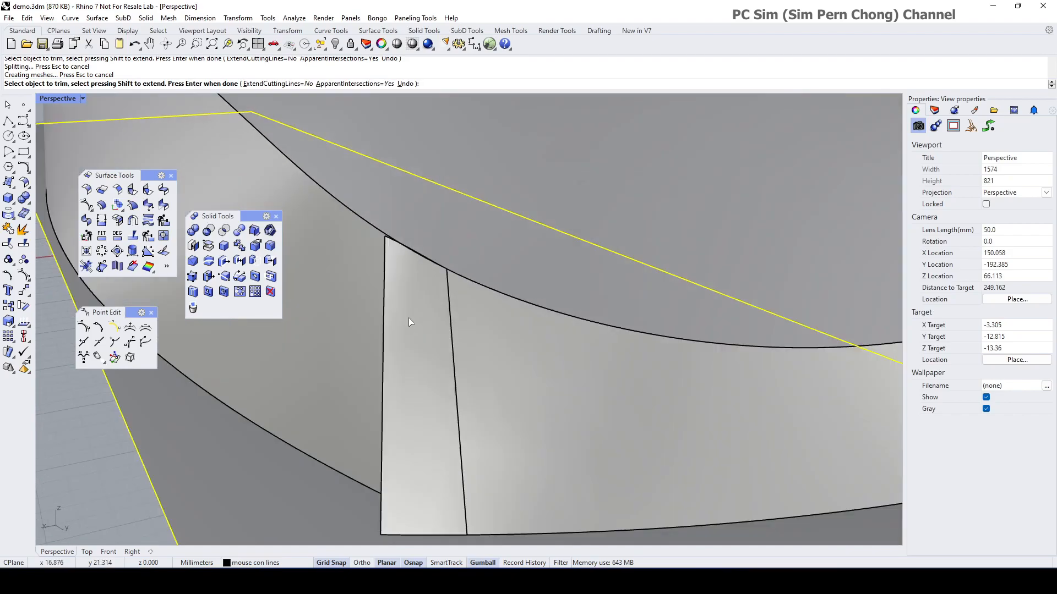
{"action": "right_click_drag", "start_coordinate": [411, 301], "coordinate": [411, 295]}
{"action": "right_click", "coordinate": [411, 295]}
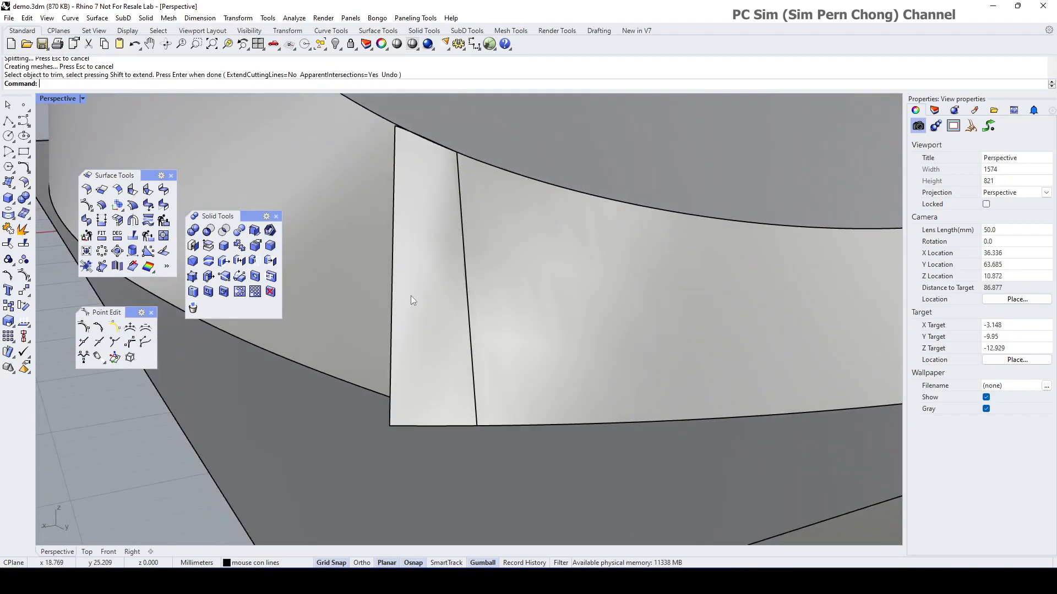
{"action": "scroll", "coordinate": [184, 416], "scroll_direction": "down", "scroll_amount": 3}
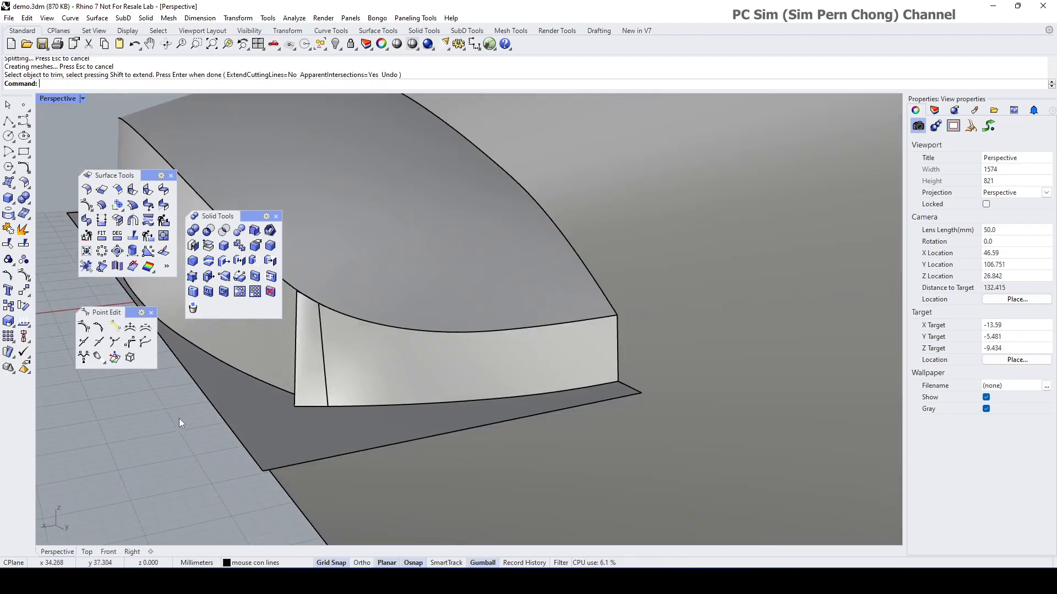
Step: Trim the front corner piece of the side band using the curved surface as cutter
{"action": "left_click", "coordinate": [9, 243]}
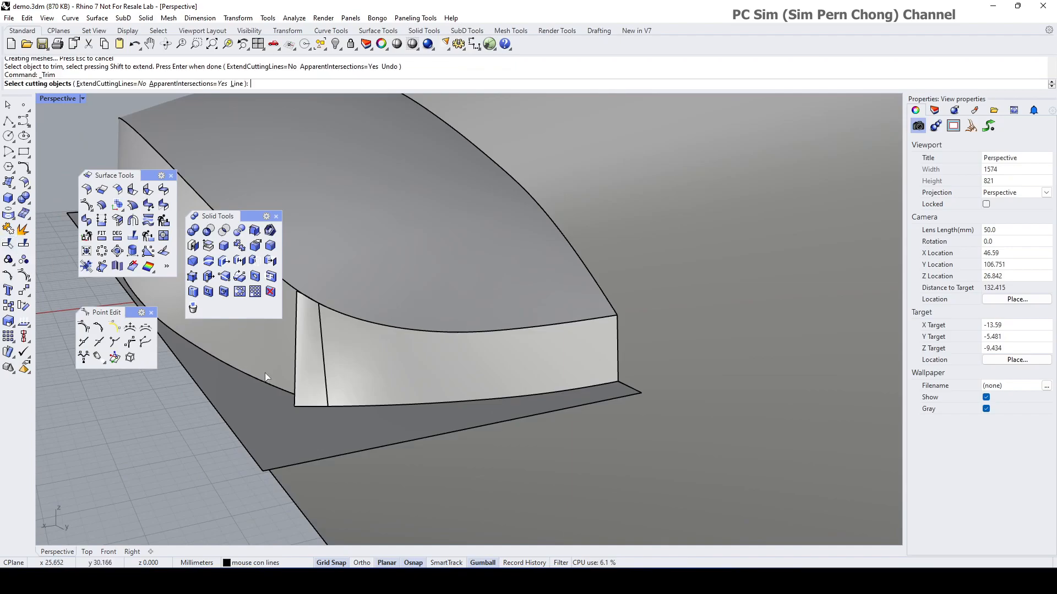
{"action": "left_click", "coordinate": [250, 365]}
{"action": "right_click", "coordinate": [259, 391]}
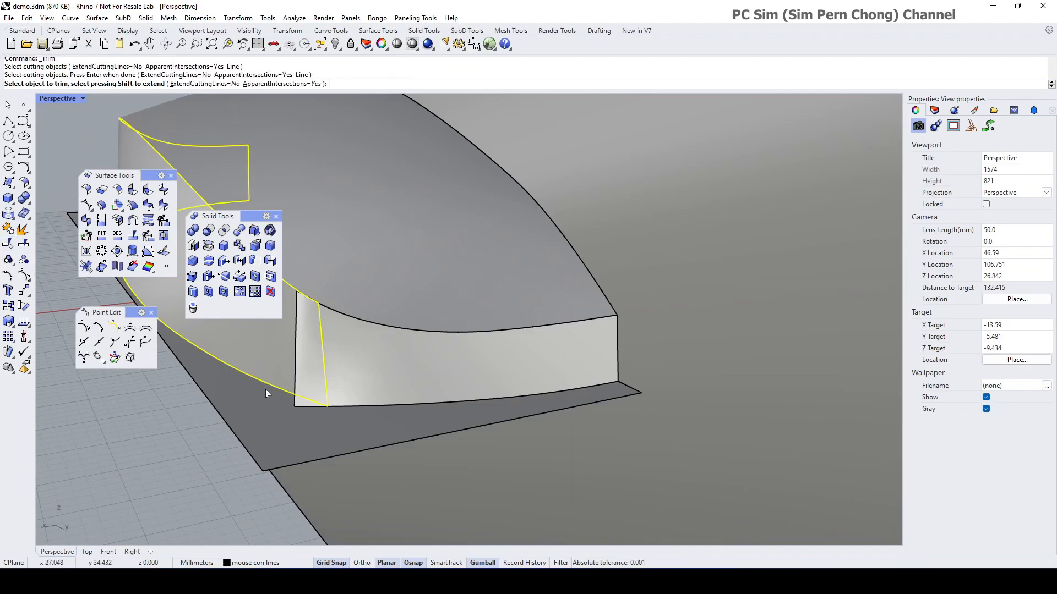
{"action": "left_click", "coordinate": [304, 367]}
{"action": "right_click_drag", "start_coordinate": [306, 367], "coordinate": [336, 367]}
{"action": "scroll", "coordinate": [569, 360], "scroll_direction": "up", "scroll_amount": 4}
{"action": "right_click_drag", "start_coordinate": [463, 359], "coordinate": [699, 301], "text": "shift"}
{"action": "scroll", "coordinate": [702, 336], "scroll_direction": "up", "scroll_amount": 1}
{"action": "scroll", "coordinate": [665, 412], "scroll_direction": "up", "scroll_amount": 1}
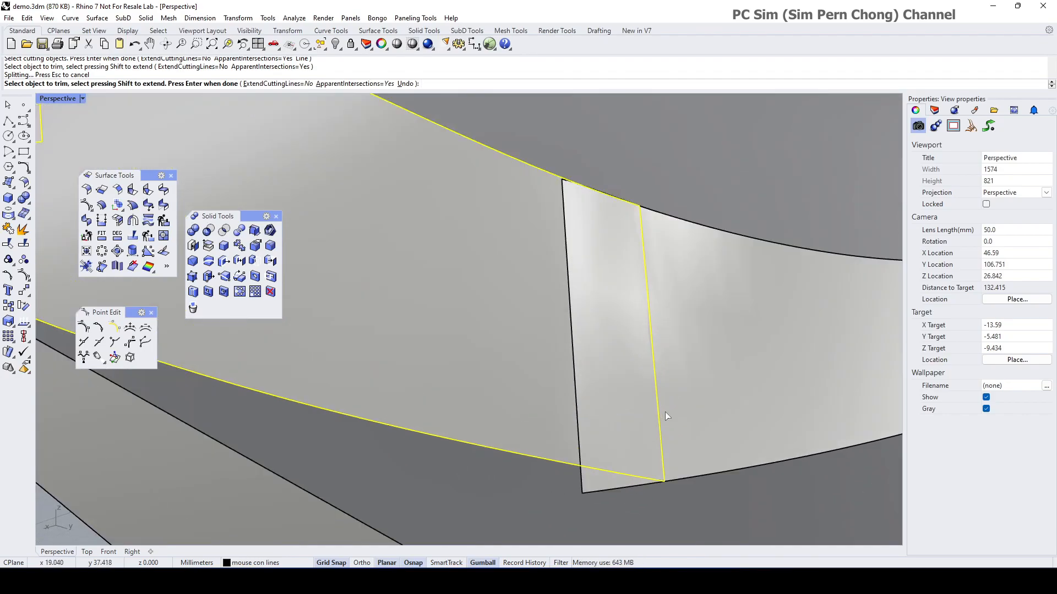
{"action": "scroll", "coordinate": [663, 412], "scroll_direction": "up", "scroll_amount": 2}
{"action": "scroll", "coordinate": [619, 388], "scroll_direction": "down", "scroll_amount": 3}
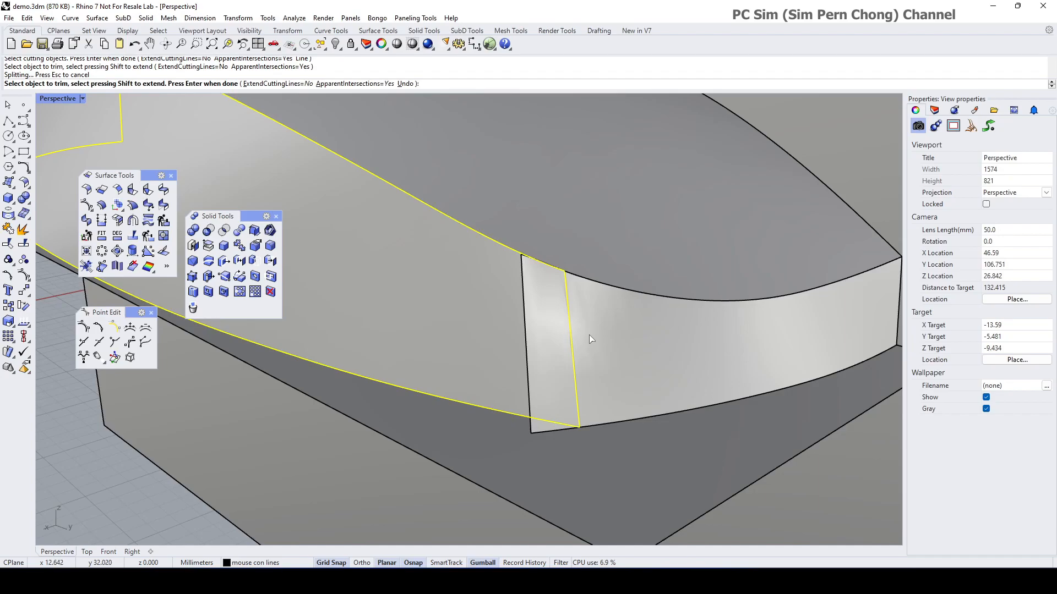
{"action": "key", "text": "Return"}
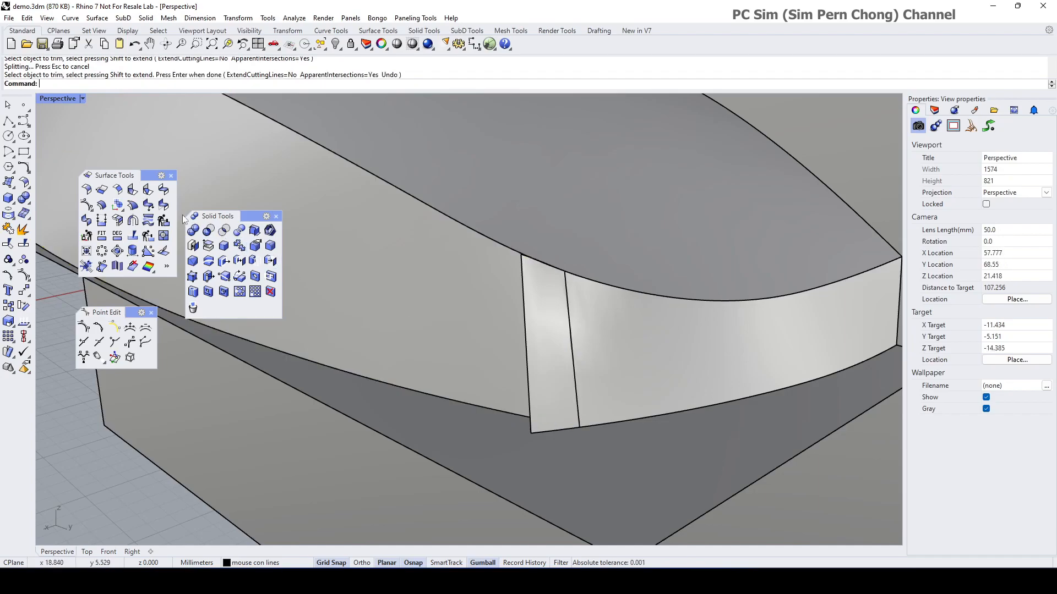
Step: Extend the front corner flap's top edge upward with ExtendSrf
{"action": "left_click", "coordinate": [132, 204]}
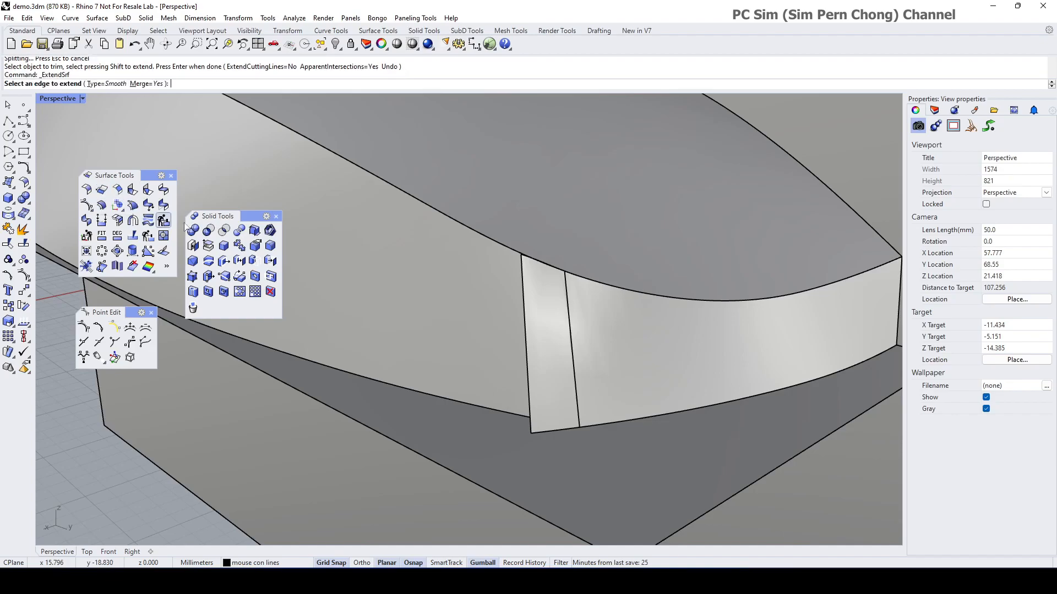
{"action": "left_click", "coordinate": [571, 316]}
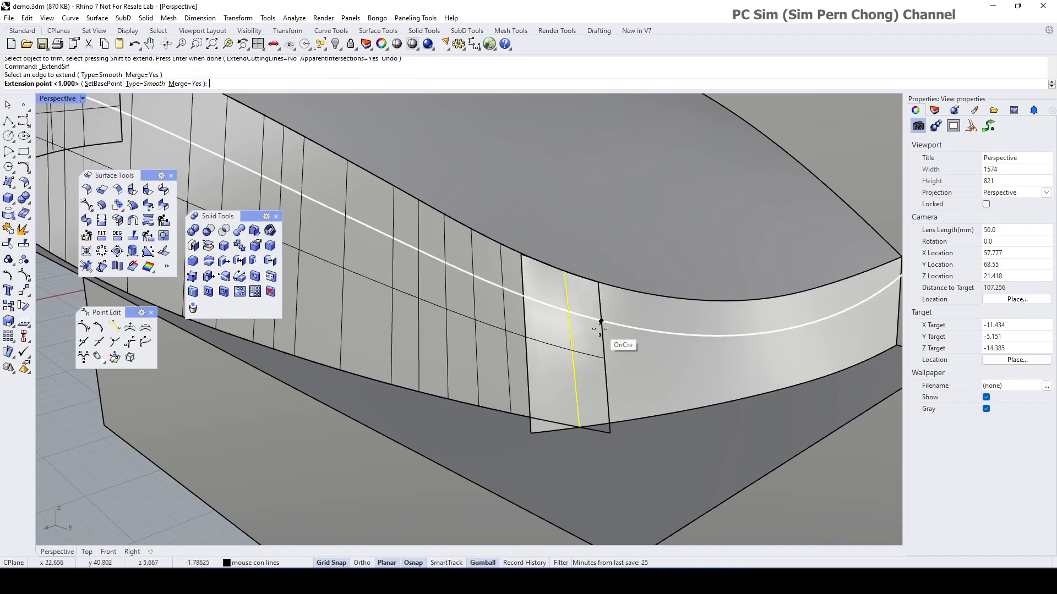
{"action": "left_click", "coordinate": [597, 323]}
{"action": "right_click_drag", "start_coordinate": [596, 325], "coordinate": [587, 349]}
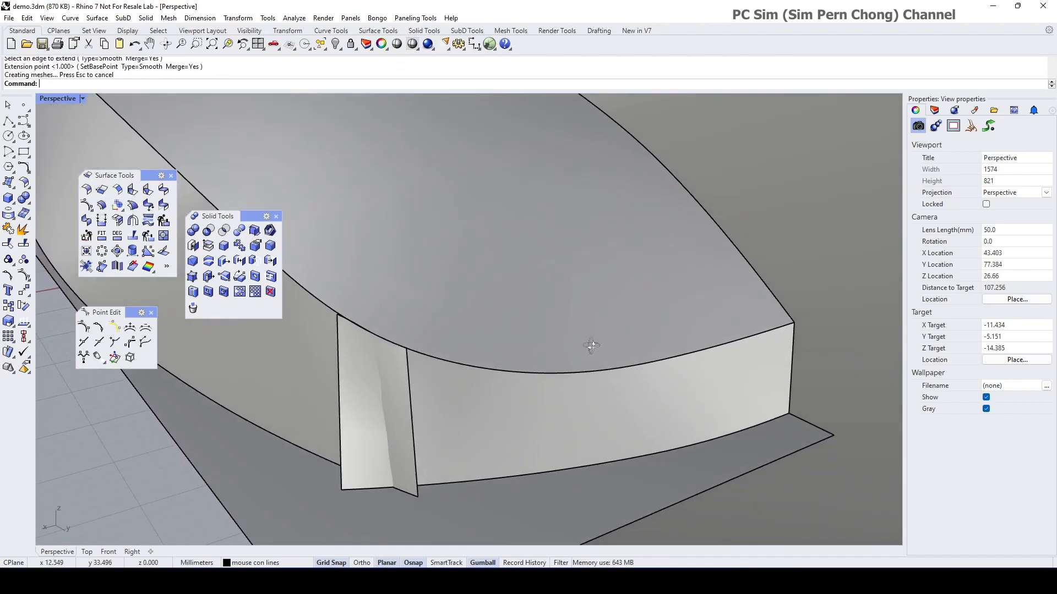
{"action": "right_click_drag", "start_coordinate": [506, 377], "coordinate": [521, 370]}
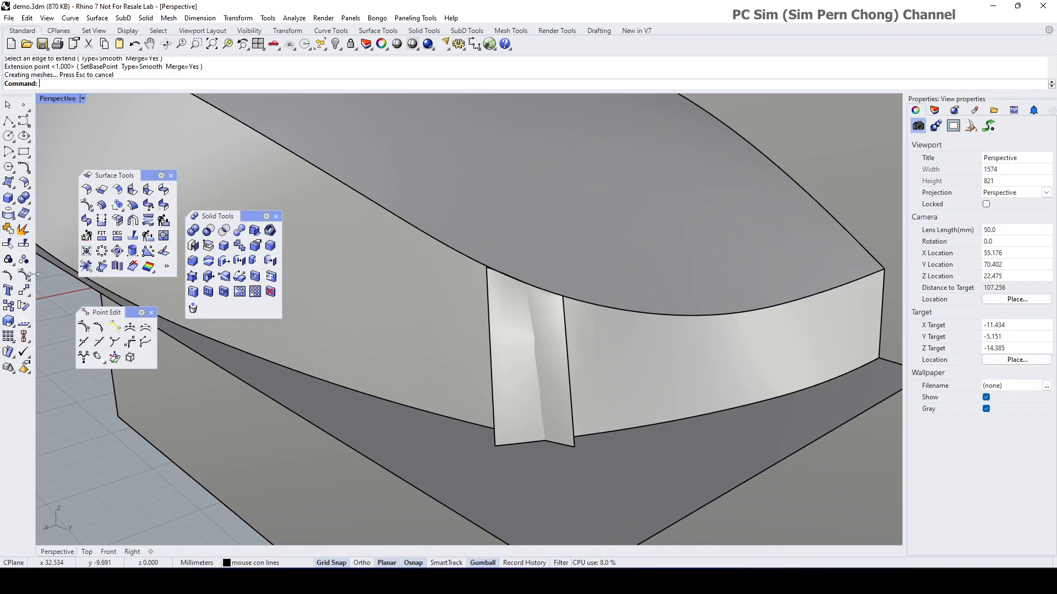
Step: Trim off the flap part above the mouse's large top surface
{"action": "left_click", "coordinate": [8, 244]}
{"action": "left_click", "coordinate": [614, 388]}
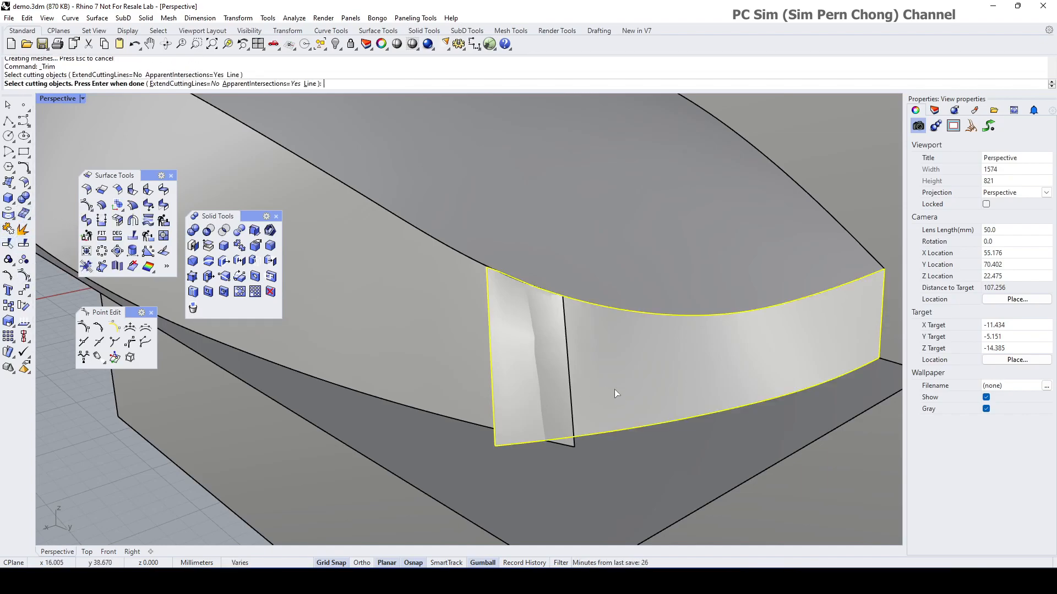
{"action": "key", "text": "Return"}
{"action": "key", "text": "Return"}
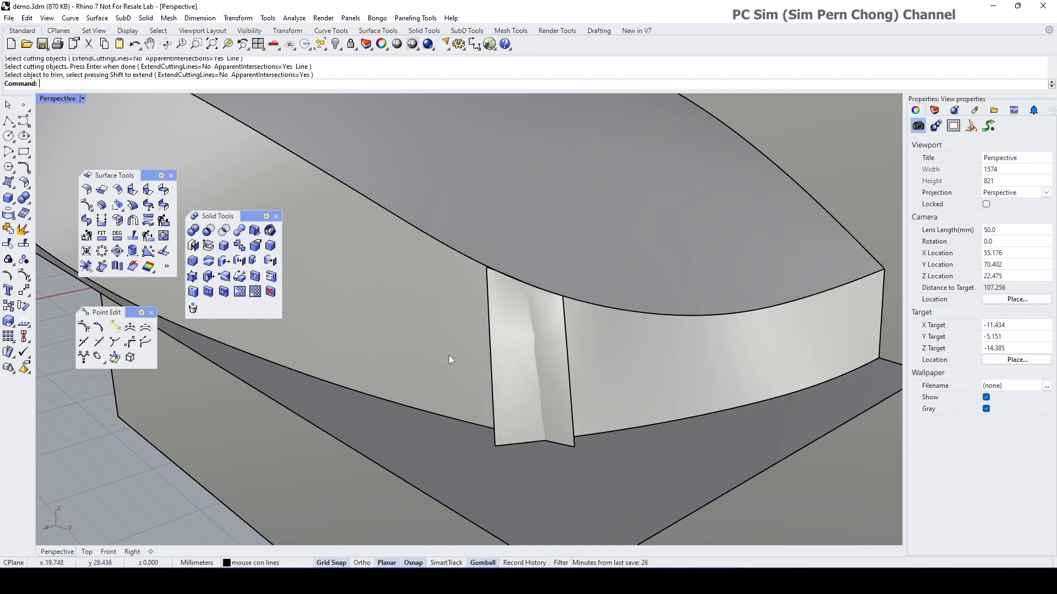
{"action": "key", "text": "Return"}
{"action": "left_click", "coordinate": [393, 346]}
{"action": "key", "text": "Return"}
{"action": "left_click", "coordinate": [501, 360]}
{"action": "mouse_move", "coordinate": [500, 359]}
{"action": "right_mouse_down"}
{"action": "mouse_move", "coordinate": [481, 361]}
{"action": "mouse_move", "coordinate": [500, 353]}
{"action": "right_mouse_up"}
{"action": "key", "text": "Return"}
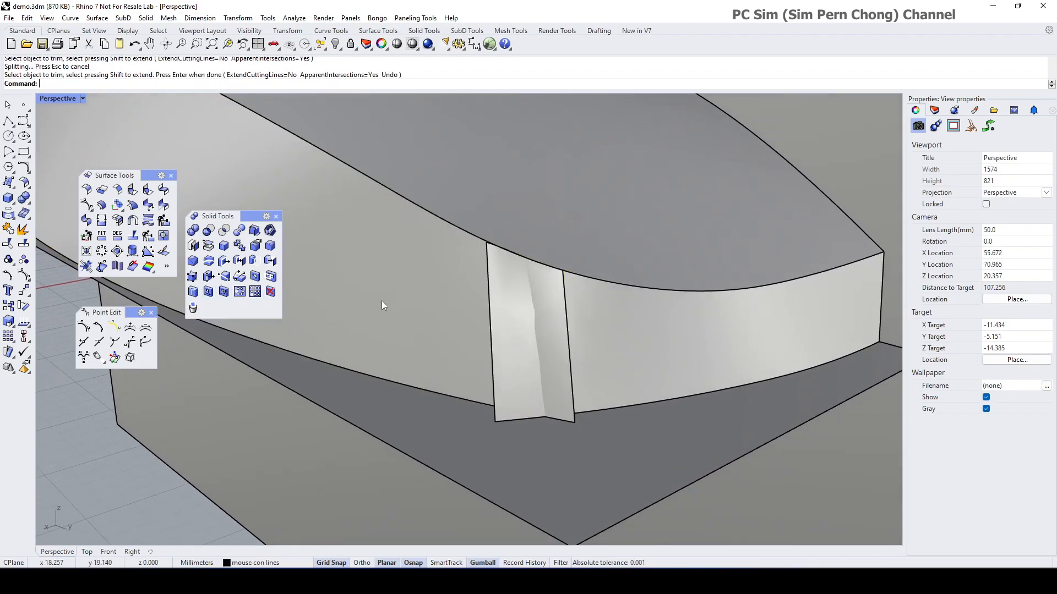
{"action": "scroll", "coordinate": [385, 301], "scroll_direction": "down", "scroll_amount": 2}
{"action": "right_click_drag", "start_coordinate": [401, 304], "coordinate": [362, 315]}
{"action": "scroll", "coordinate": [399, 296], "scroll_direction": "up", "scroll_amount": 6}
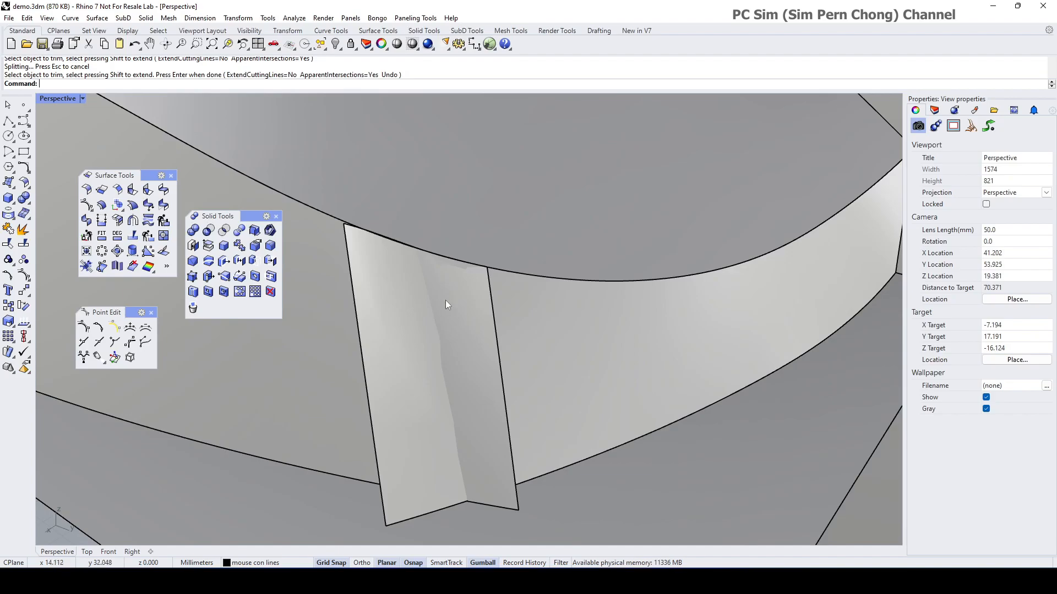
{"action": "right_click_drag", "start_coordinate": [419, 305], "coordinate": [444, 382]}
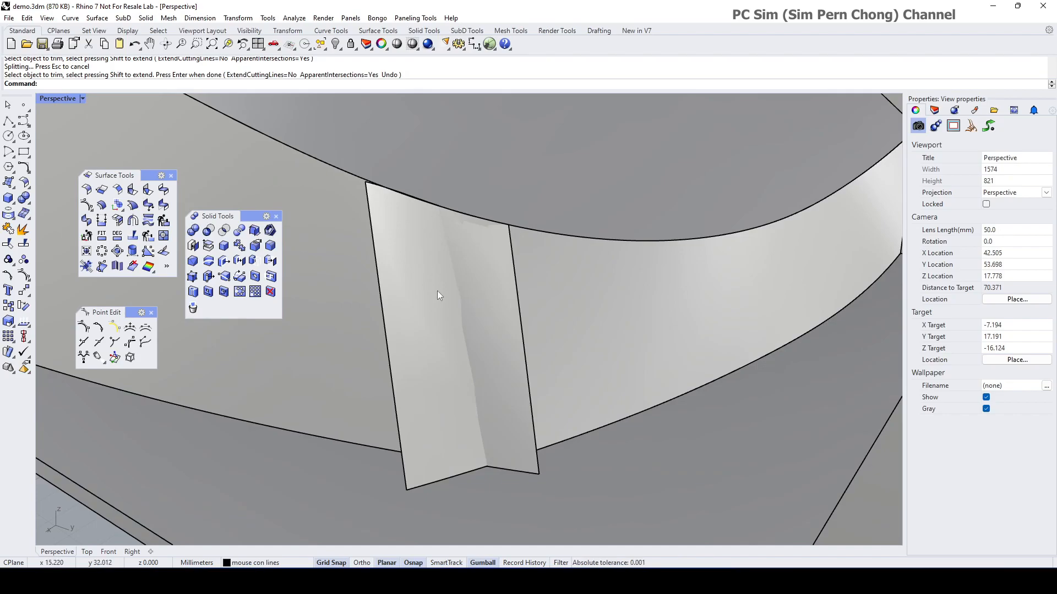
{"action": "left_click", "coordinate": [9, 215]}
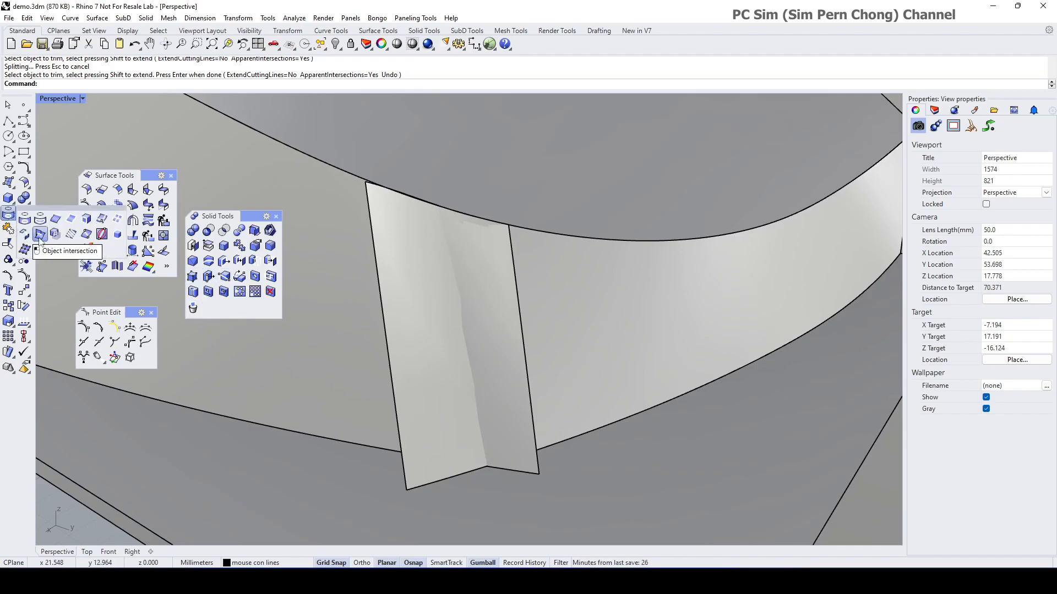
Step: Intersect the surfaces, then delete the two resulting intersection curves
{"action": "left_click", "coordinate": [25, 249]}
{"action": "key", "text": "Return"}
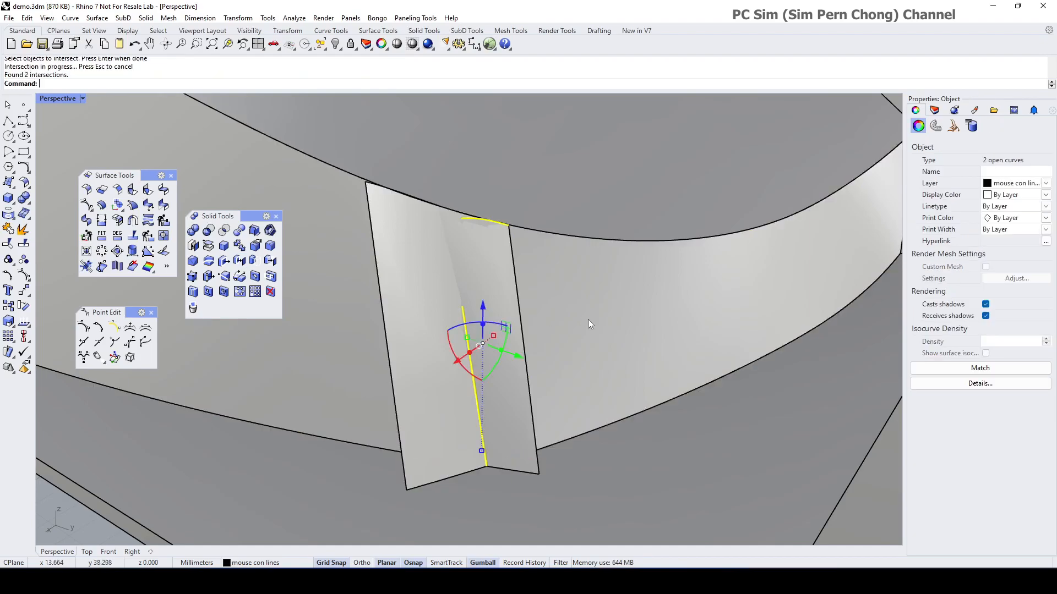
{"action": "right_click_drag", "start_coordinate": [515, 313], "coordinate": [516, 320], "text": "shift"}
{"action": "scroll", "coordinate": [458, 363], "scroll_direction": "up", "scroll_amount": 10}
{"action": "scroll", "coordinate": [458, 362], "scroll_direction": "down", "scroll_amount": 10}
{"action": "right_click_drag", "start_coordinate": [454, 359], "coordinate": [456, 347]}
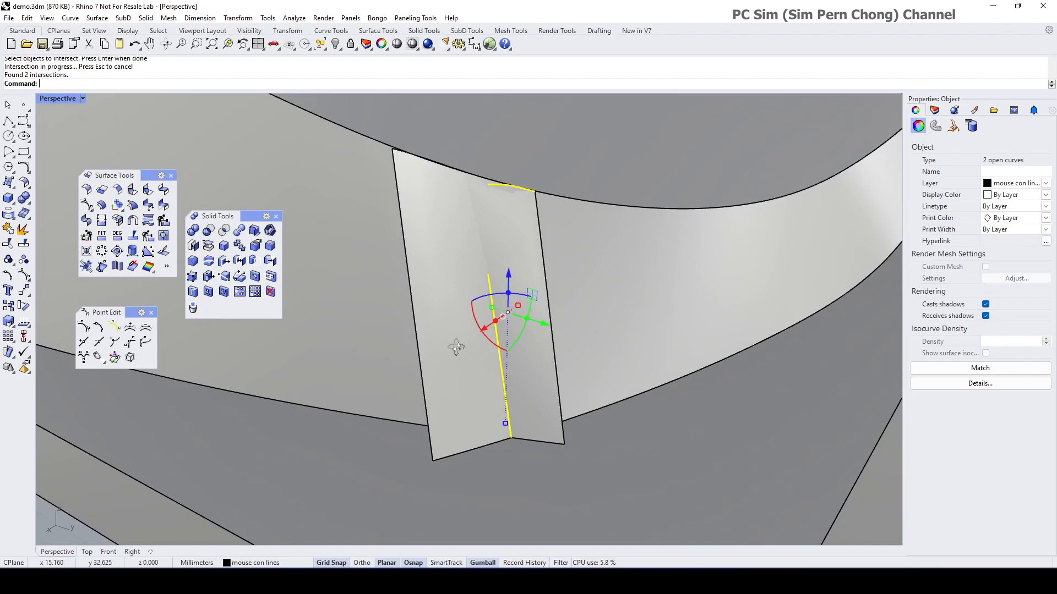
{"action": "key", "text": "Escape"}
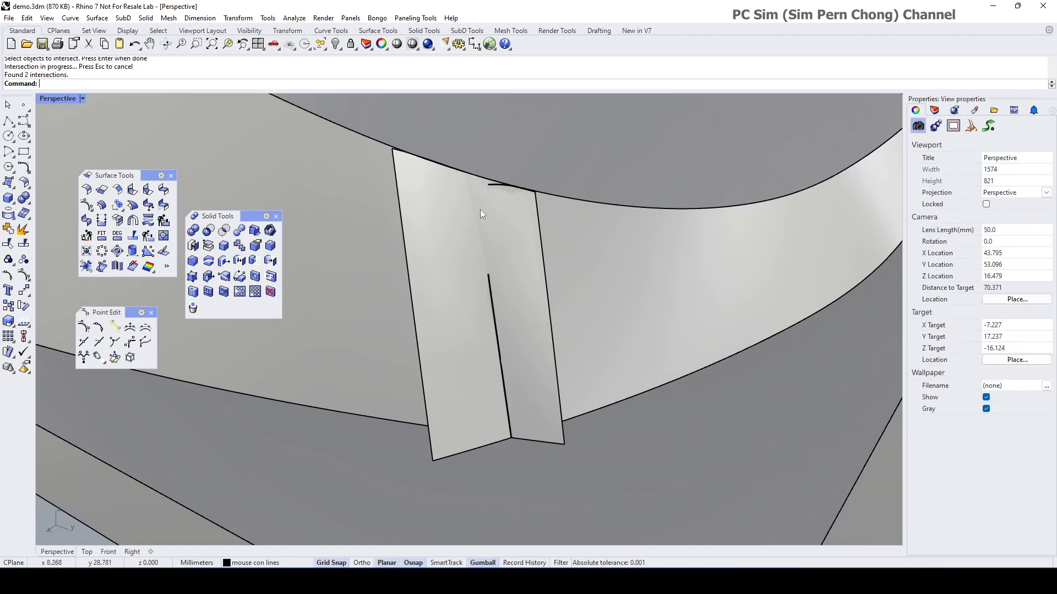
{"action": "left_click", "coordinate": [494, 184]}
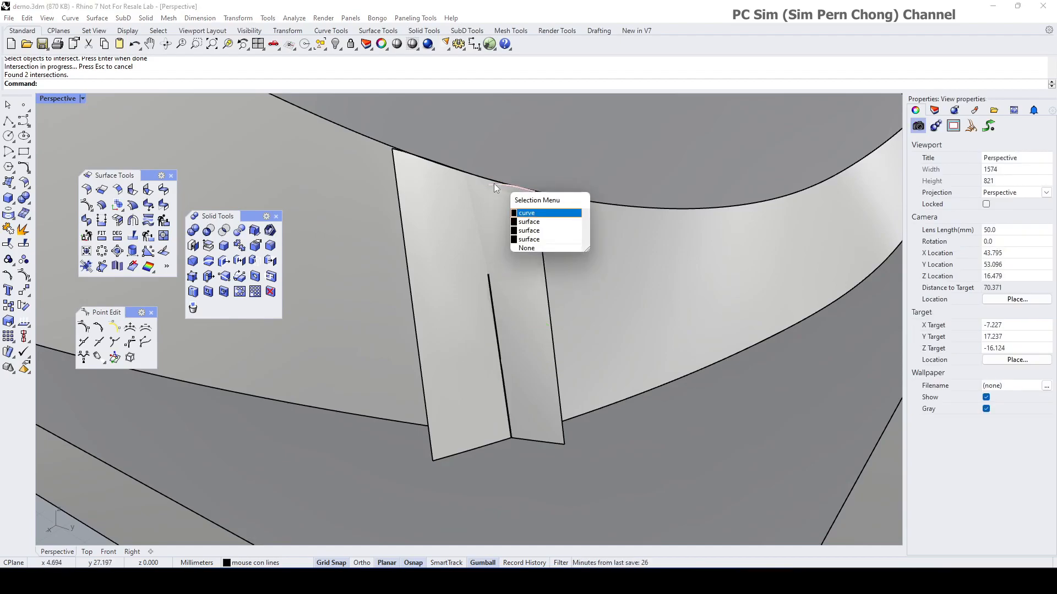
{"action": "key", "text": "Delete"}
{"action": "left_click", "coordinate": [497, 340]}
{"action": "key", "text": "Delete"}
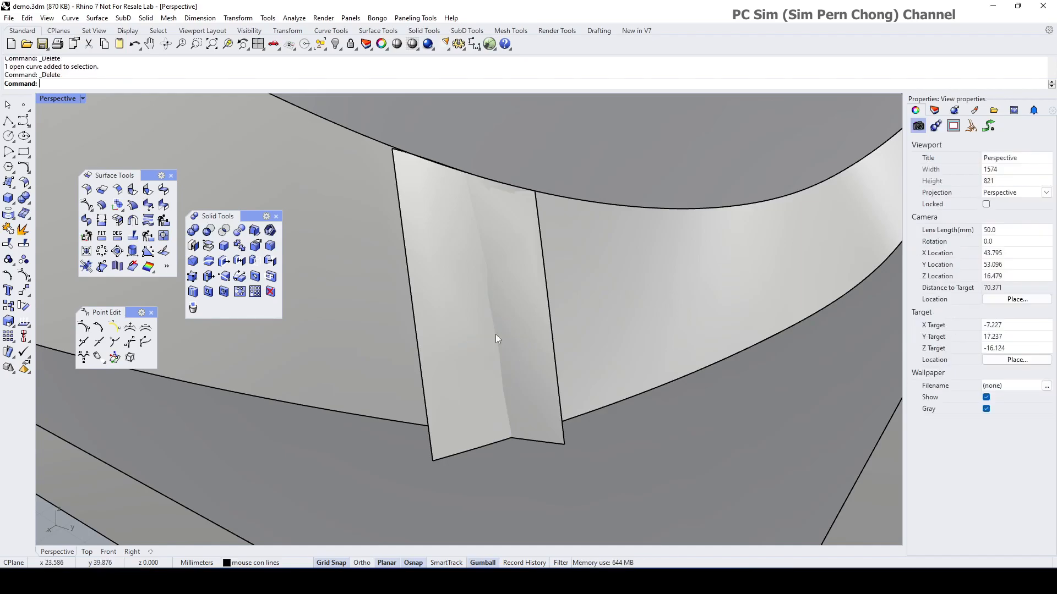
Step: Enable the Int object snap and start a polyline from the flap's bottom corner intersection
{"action": "left_click", "coordinate": [9, 122]}
{"action": "left_click", "coordinate": [511, 438]}
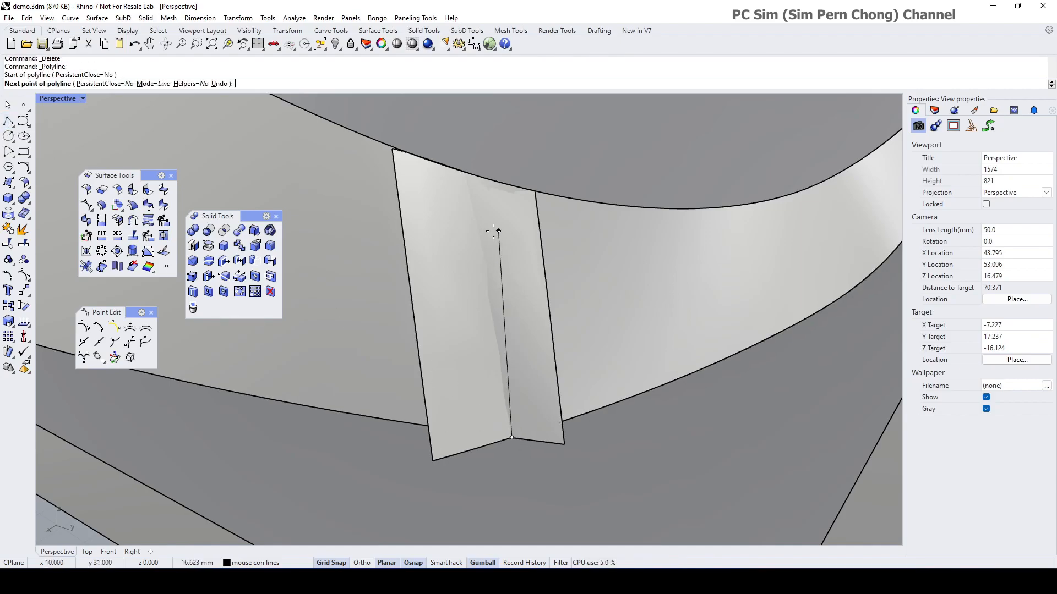
{"action": "key", "text": "Escape"}
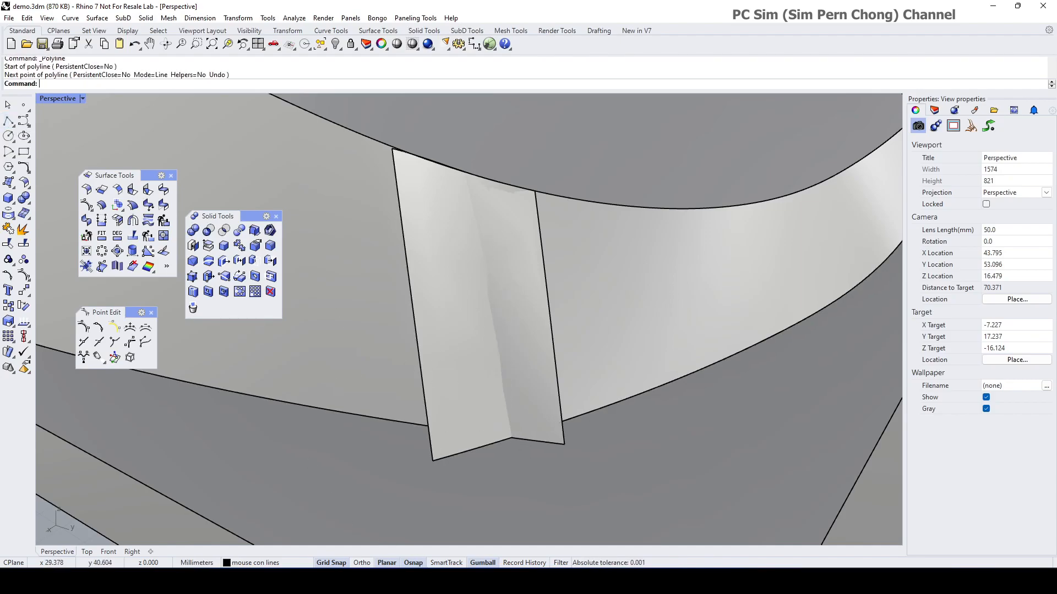
{"action": "left_click", "coordinate": [413, 563]}
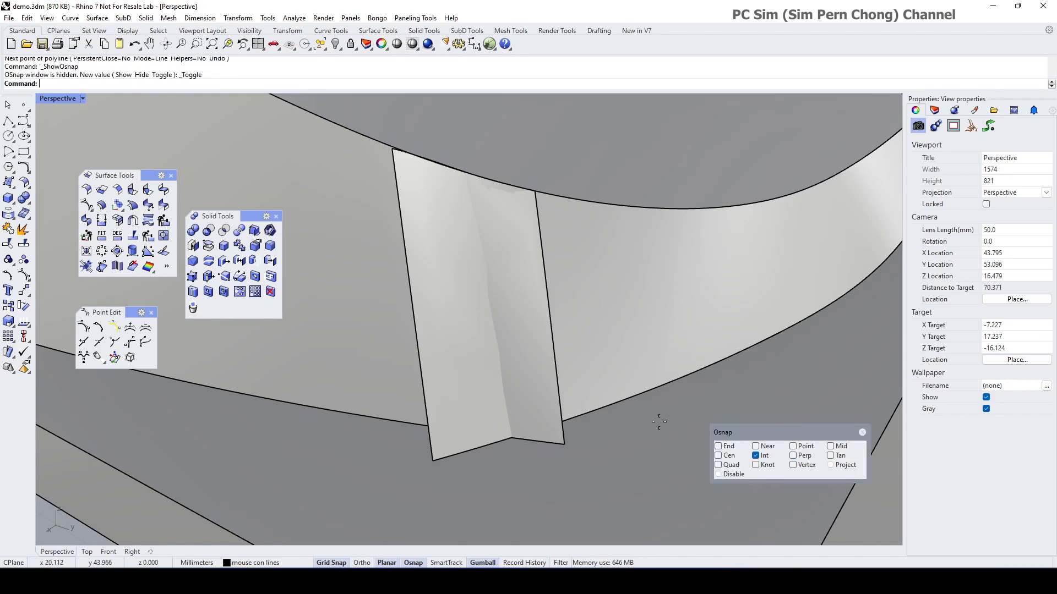
{"action": "key", "text": "Return"}
{"action": "left_click", "coordinate": [511, 438]}
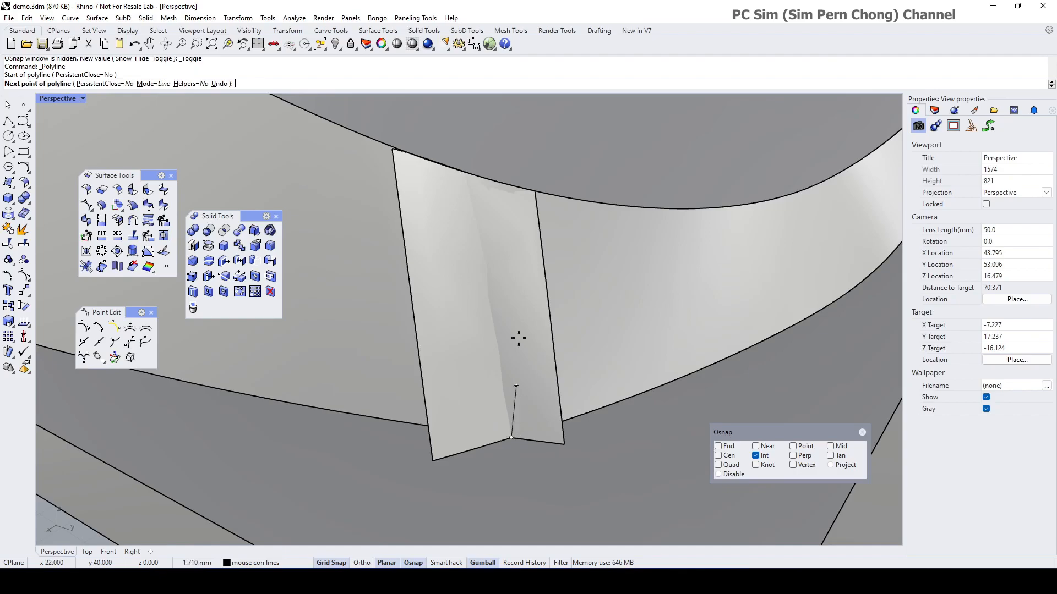
{"action": "right_click_drag", "start_coordinate": [465, 175], "coordinate": [468, 356]}
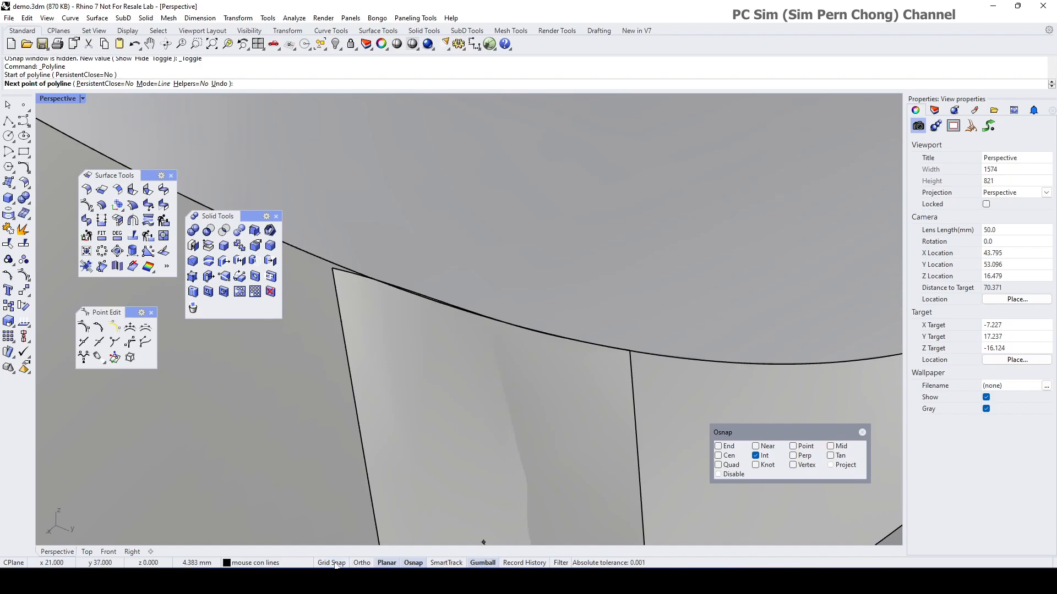
{"action": "mouse_move", "coordinate": [514, 331]}
{"action": "right_mouse_down", "text": "shift"}
{"action": "mouse_move", "coordinate": [484, 420]}
{"action": "mouse_move", "coordinate": [522, 342]}
{"action": "mouse_move", "coordinate": [520, 329]}
{"action": "mouse_move", "coordinate": [504, 334]}
{"action": "right_mouse_up", "text": "shift"}
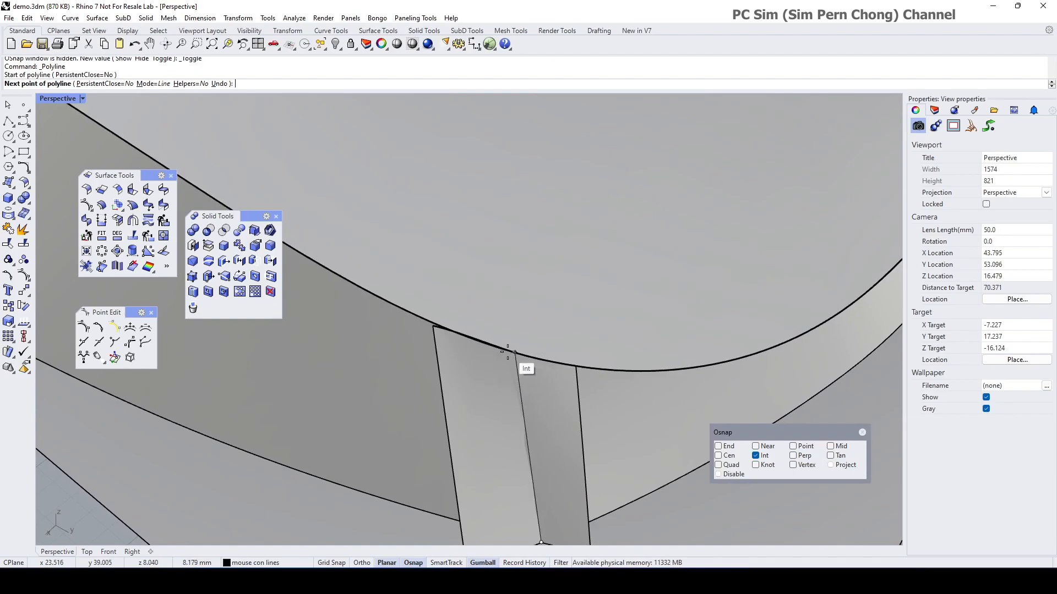
{"action": "key", "text": "Escape"}
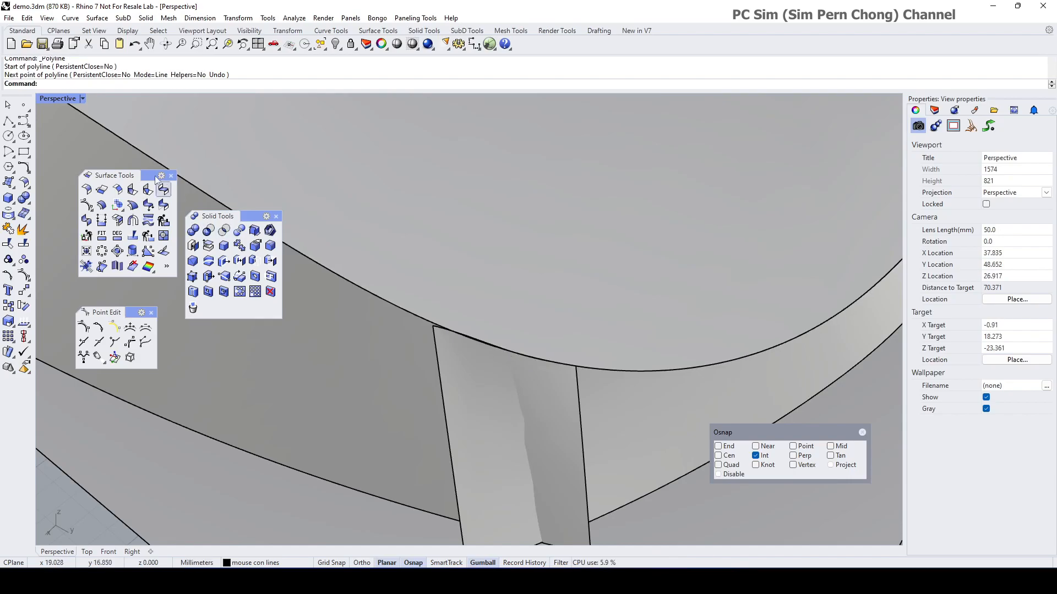
{"action": "left_click", "coordinate": [52, 99]}
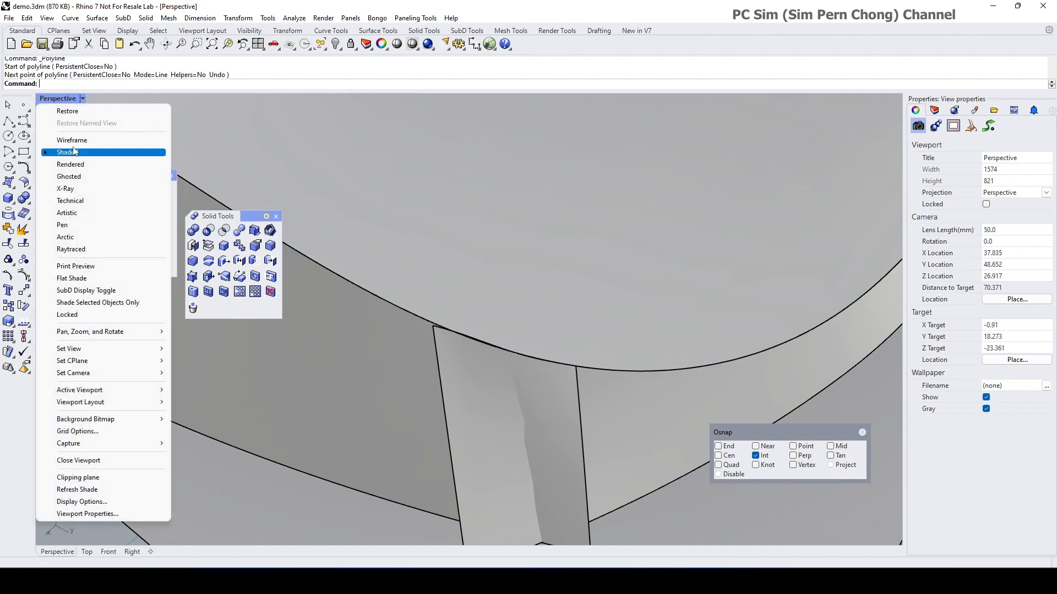
Step: Switch the Perspective viewport to Ghosted, then Wireframe display
{"action": "left_click", "coordinate": [70, 176]}
{"action": "right_click_drag", "start_coordinate": [500, 385], "coordinate": [508, 382]}
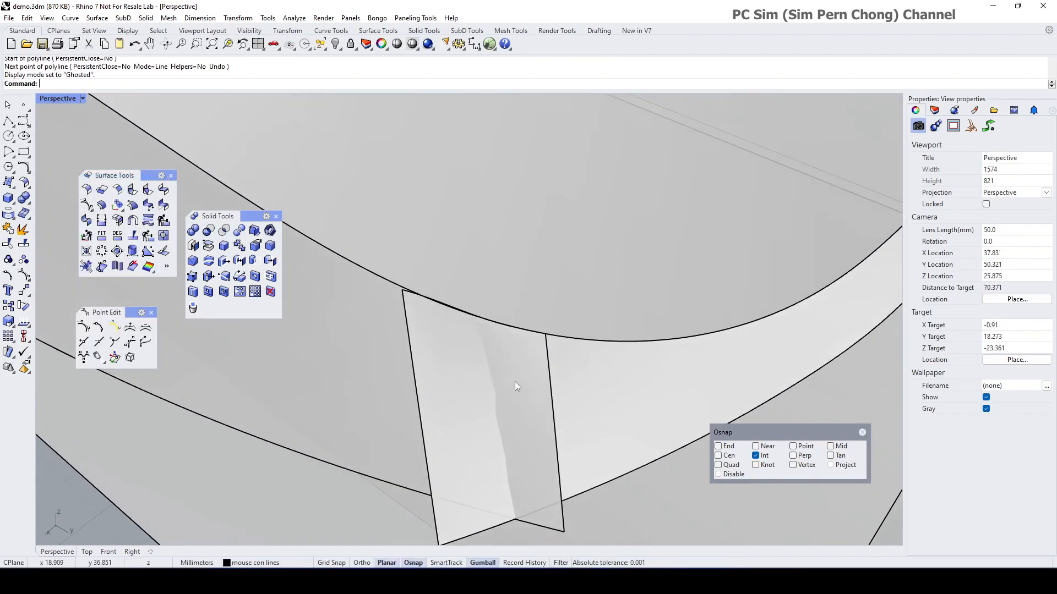
{"action": "left_click", "coordinate": [55, 99]}
{"action": "left_click", "coordinate": [61, 139]}
{"action": "mouse_move", "coordinate": [472, 362]}
{"action": "right_mouse_down"}
{"action": "mouse_move", "coordinate": [512, 373]}
{"action": "mouse_move", "coordinate": [435, 348]}
{"action": "mouse_move", "coordinate": [482, 353]}
{"action": "right_mouse_up"}
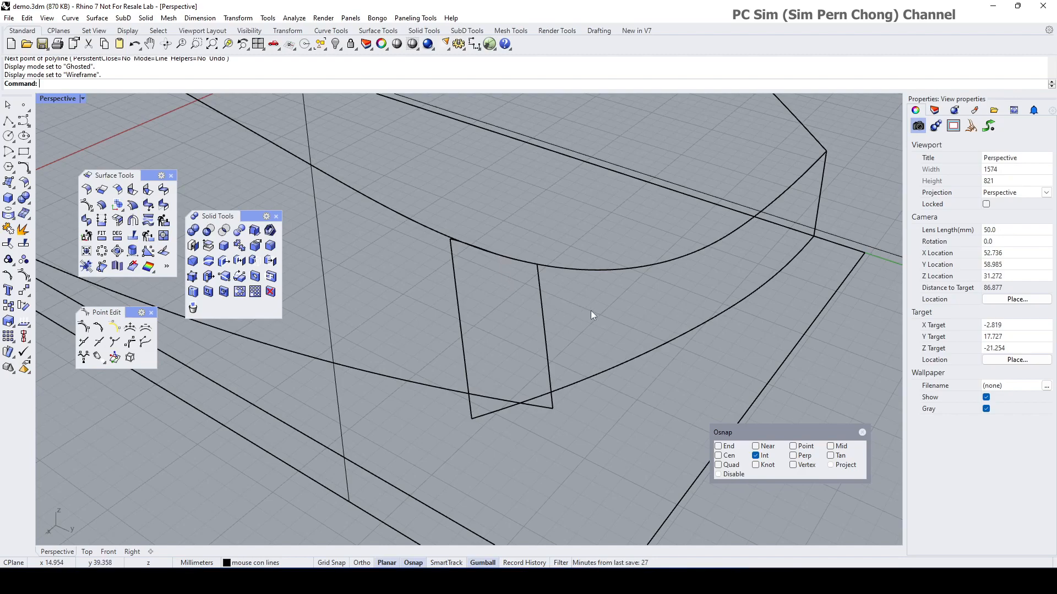
Step: Select one of the overlapping surfaces at the arc edge, then clear the selection
{"action": "left_click", "coordinate": [567, 269]}
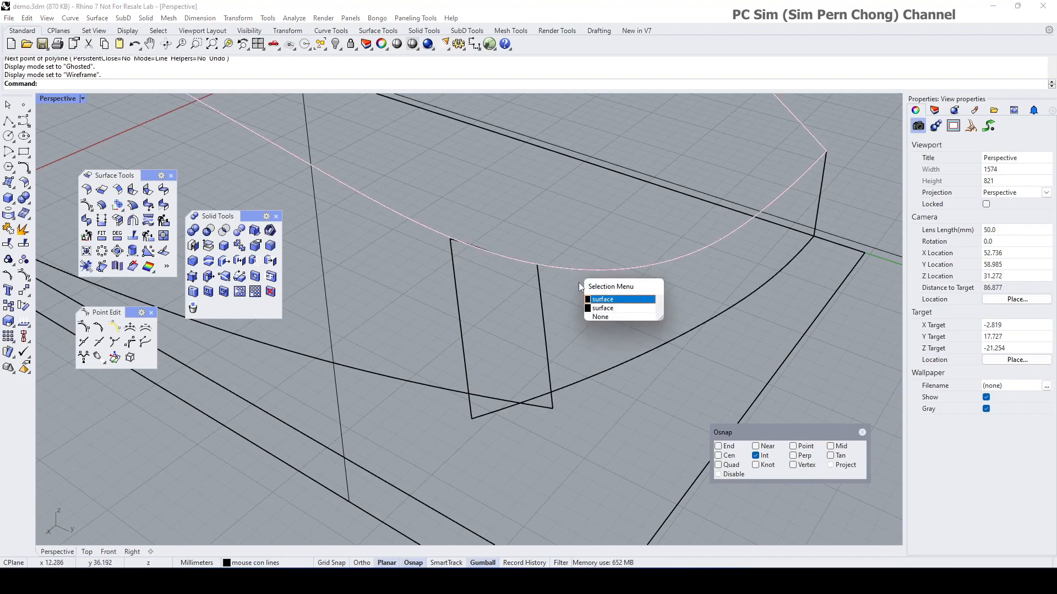
{"action": "left_click", "coordinate": [602, 301]}
{"action": "key", "text": "Escape"}
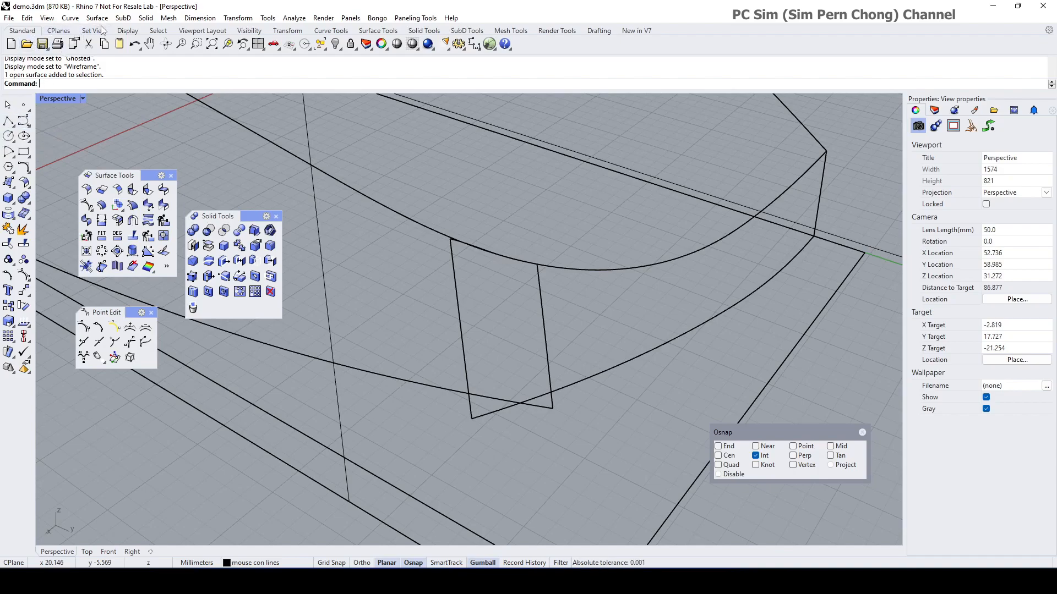
Step: Extract an isocurve partway across the narrow end strip surface of the side wall
{"action": "left_click", "coordinate": [71, 19]}
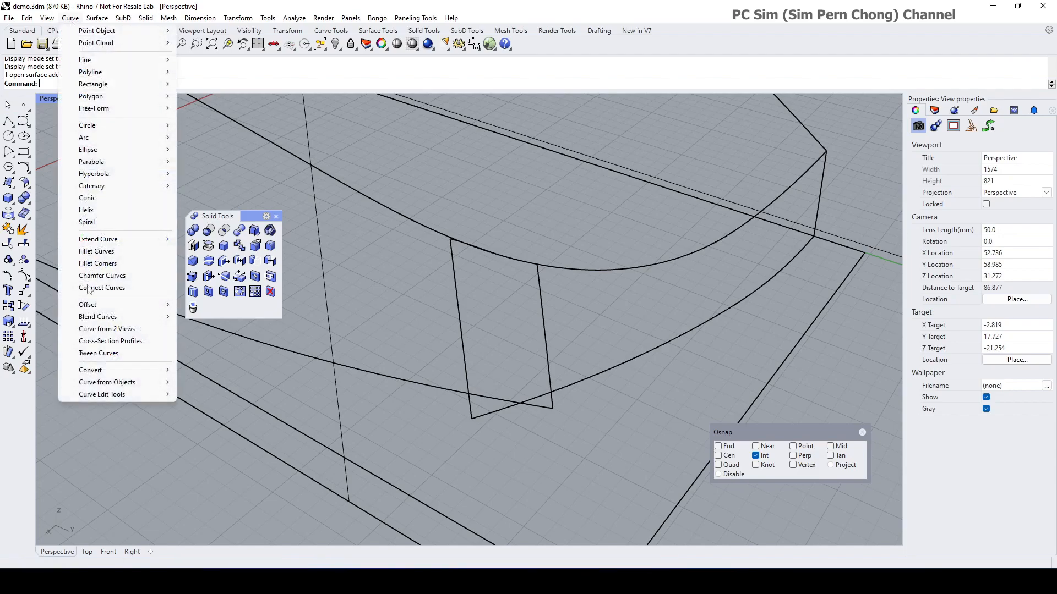
{"action": "mouse_move", "coordinate": [103, 386]}
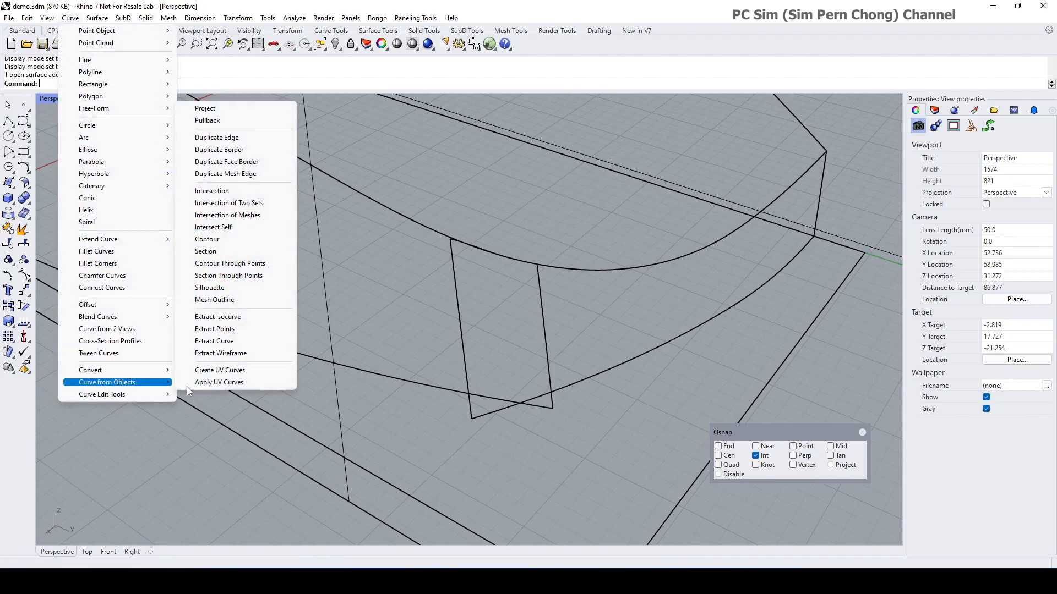
{"action": "left_click", "coordinate": [218, 317]}
{"action": "left_click", "coordinate": [562, 369]}
{"action": "left_click", "coordinate": [519, 403]}
{"action": "key", "text": "Return"}
{"action": "key", "text": "Escape"}
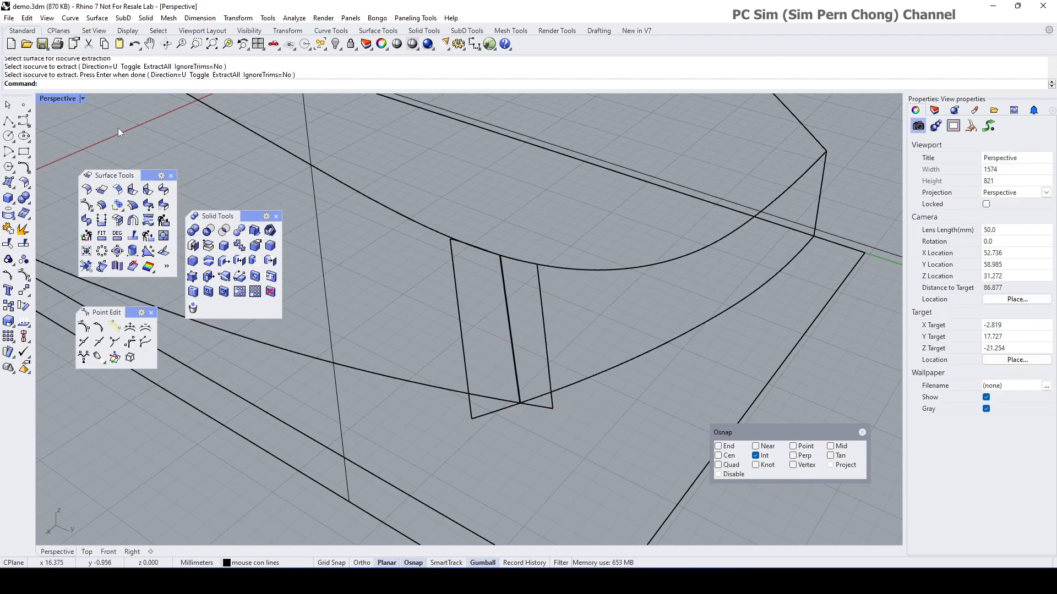
Step: Set the Perspective viewport to Shaded display and start a Trim using the strip edge
{"action": "left_click", "coordinate": [57, 99]}
{"action": "left_click", "coordinate": [77, 152]}
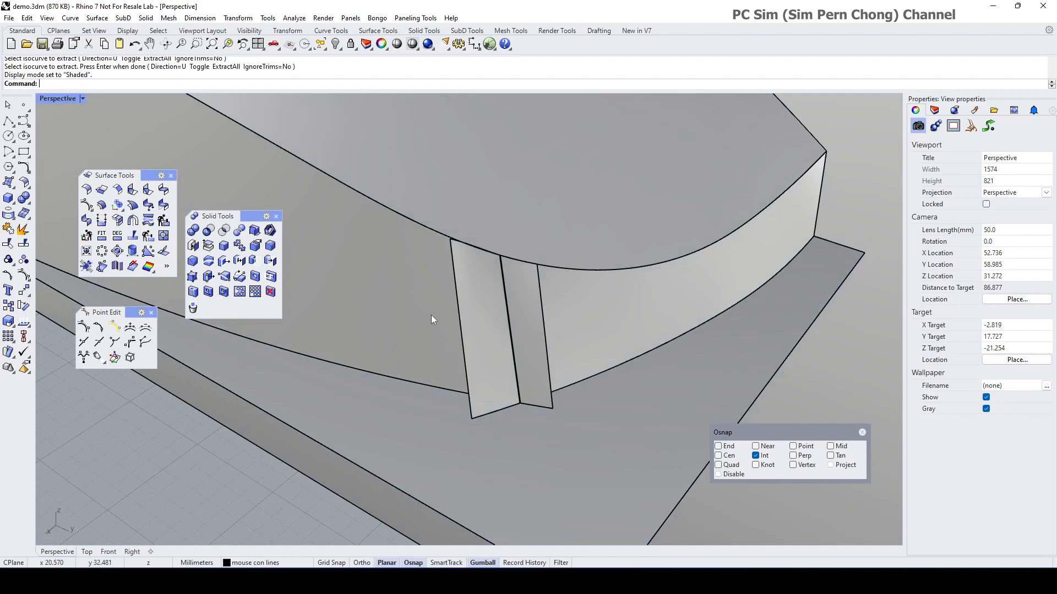
{"action": "scroll", "coordinate": [429, 318], "scroll_direction": "up", "scroll_amount": 3}
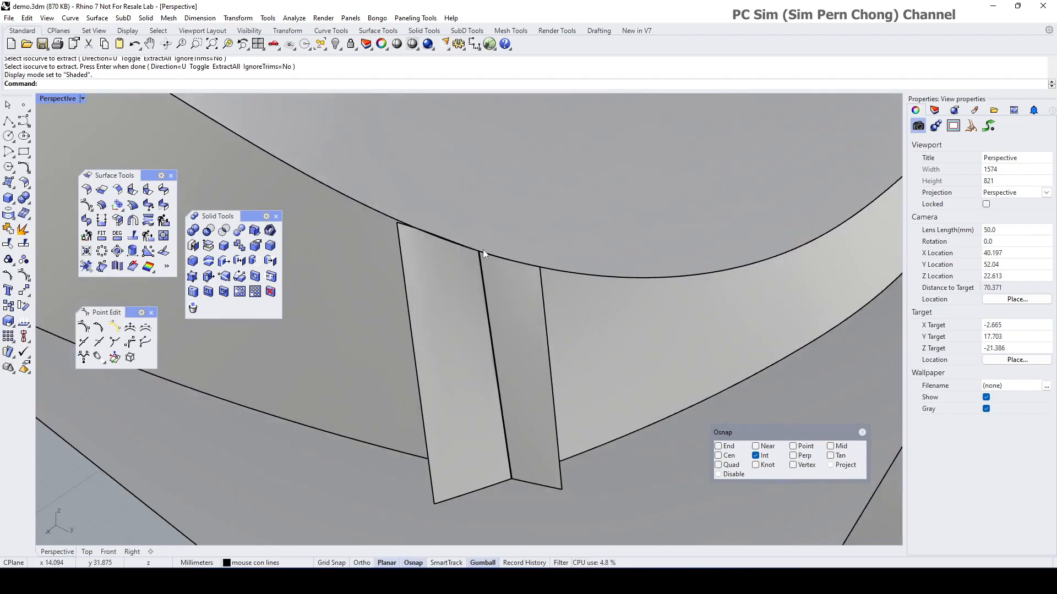
{"action": "scroll", "coordinate": [490, 342], "scroll_direction": "down", "scroll_amount": 6}
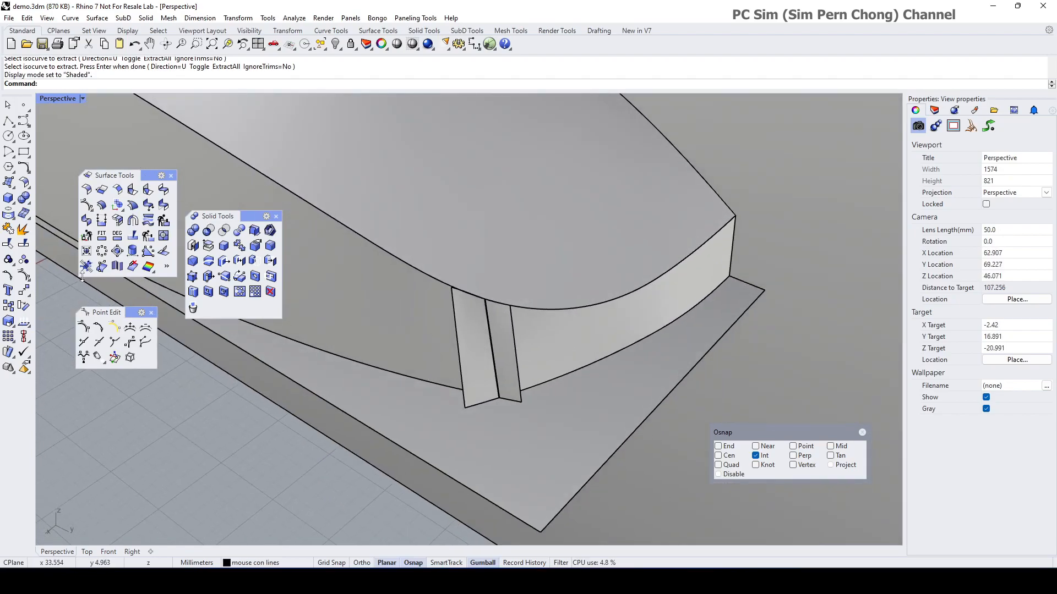
{"action": "left_click", "coordinate": [9, 243]}
{"action": "left_click", "coordinate": [494, 366]}
Step: Trim away the first narrow face strip using the edge curve as cutter
{"action": "left_click", "coordinate": [531, 392]}
{"action": "left_click", "coordinate": [482, 375]}
{"action": "key", "text": "Escape"}
{"action": "key", "text": "Return"}
{"action": "left_click", "coordinate": [495, 369]}
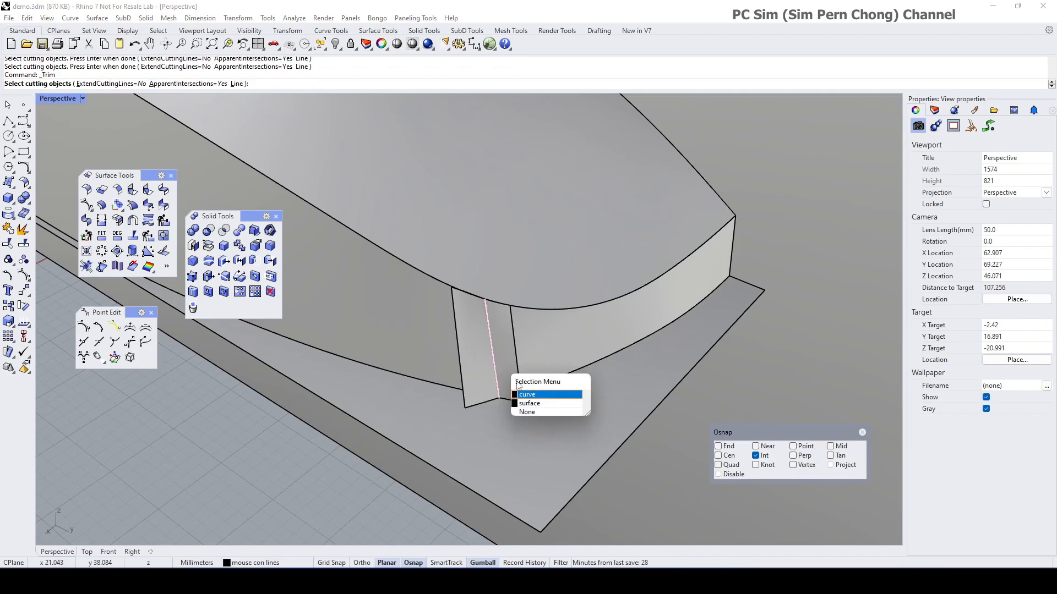
{"action": "left_click", "coordinate": [524, 395]}
{"action": "key", "text": "Return"}
{"action": "left_click", "coordinate": [477, 399]}
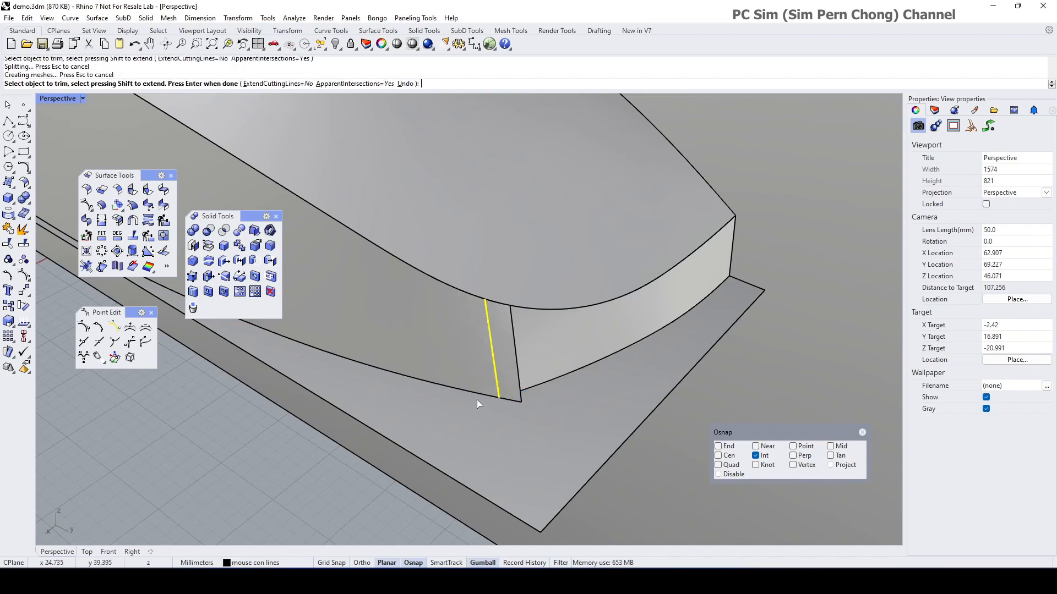
Step: Trim the remaining overlapping strip with the other edge curve, leaving one clean seam
{"action": "key", "text": "Return"}
{"action": "key", "text": "Return"}
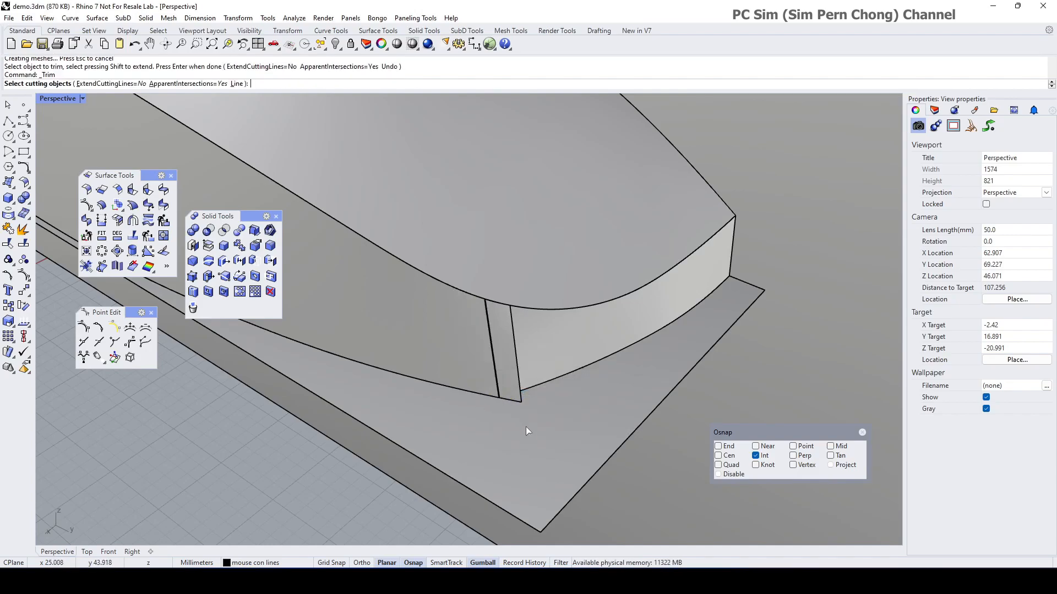
{"action": "left_click", "coordinate": [500, 388]}
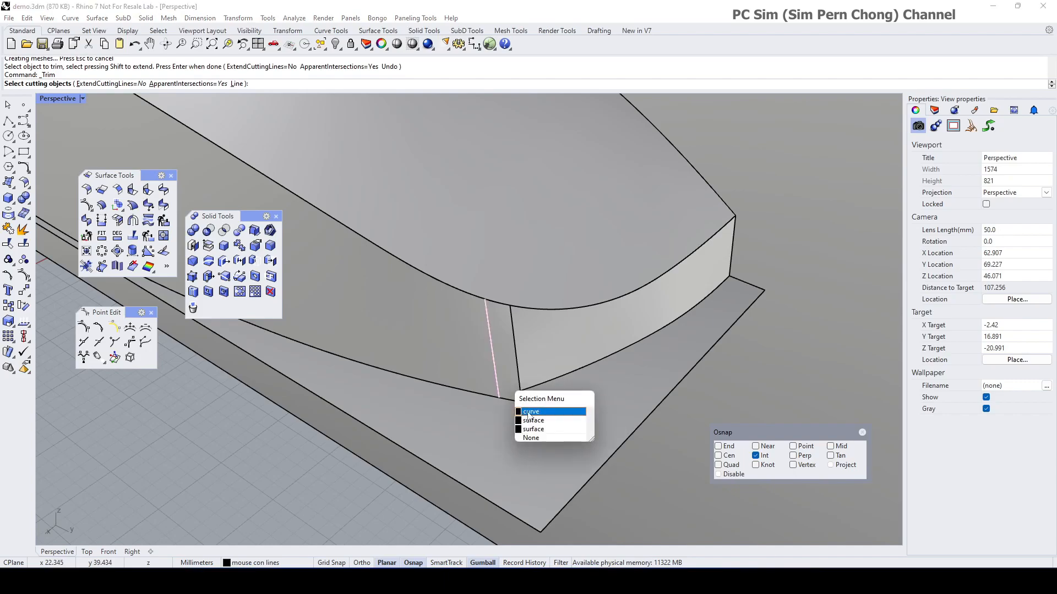
{"action": "left_click", "coordinate": [528, 412]}
{"action": "key", "text": "Return"}
{"action": "left_click", "coordinate": [517, 403]}
{"action": "left_click", "coordinate": [554, 441]}
{"action": "key", "text": "Return"}
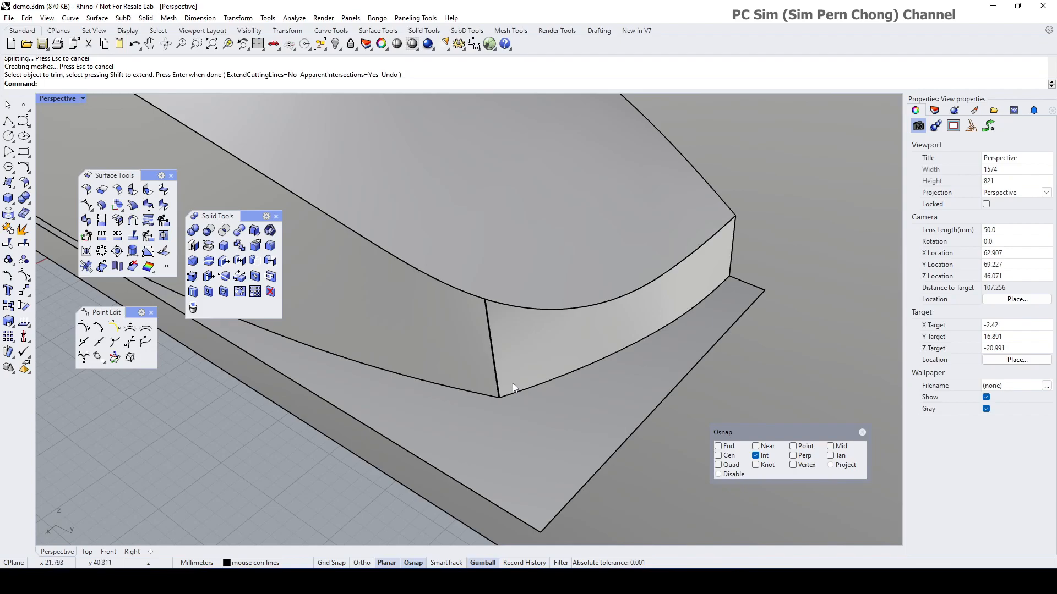
{"action": "scroll", "coordinate": [510, 389], "scroll_direction": "up", "scroll_amount": 5}
Step: Trim the ground plane inside the shell outline, using the end face and curved side surface as cutters
{"action": "scroll", "coordinate": [482, 362], "scroll_direction": "down", "scroll_amount": 3}
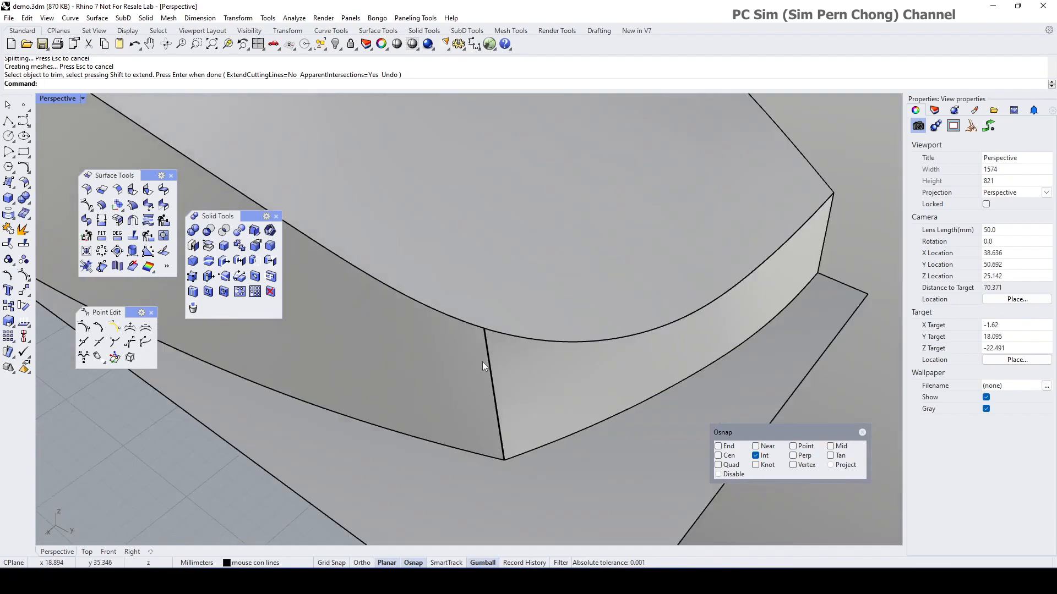
{"action": "scroll", "coordinate": [482, 361], "scroll_direction": "down", "scroll_amount": 5}
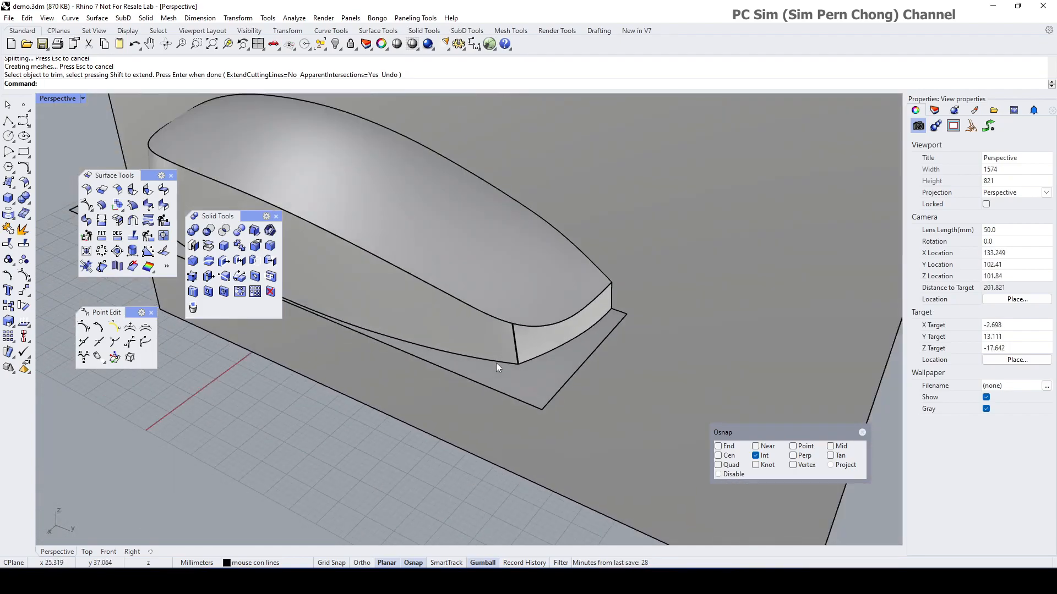
{"action": "right_click_drag", "start_coordinate": [496, 362], "coordinate": [433, 355]}
{"action": "scroll", "coordinate": [390, 316], "scroll_direction": "up", "scroll_amount": 4}
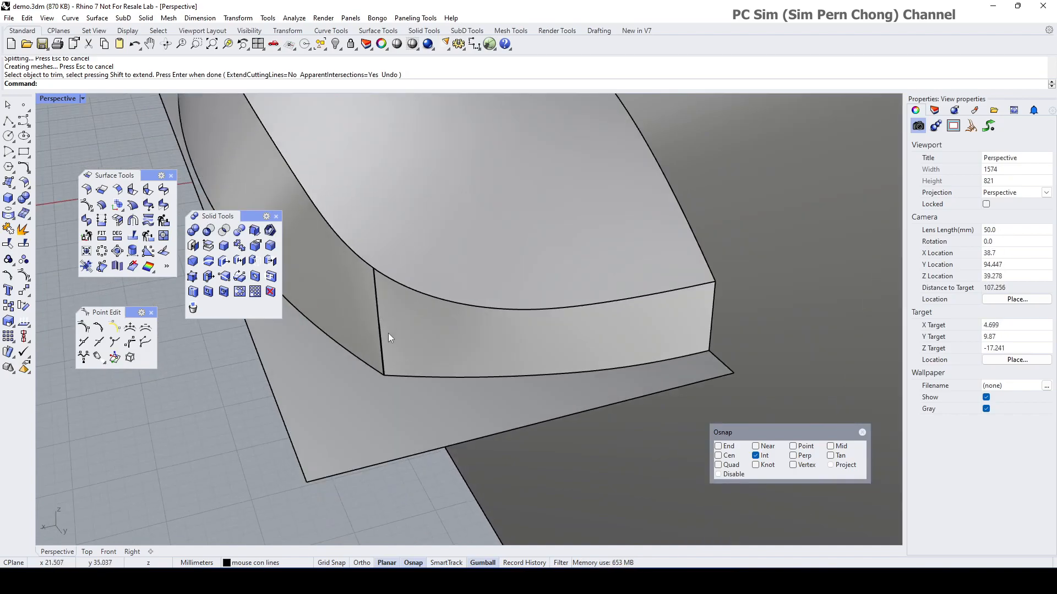
{"action": "right_click_drag", "start_coordinate": [457, 358], "coordinate": [486, 381]}
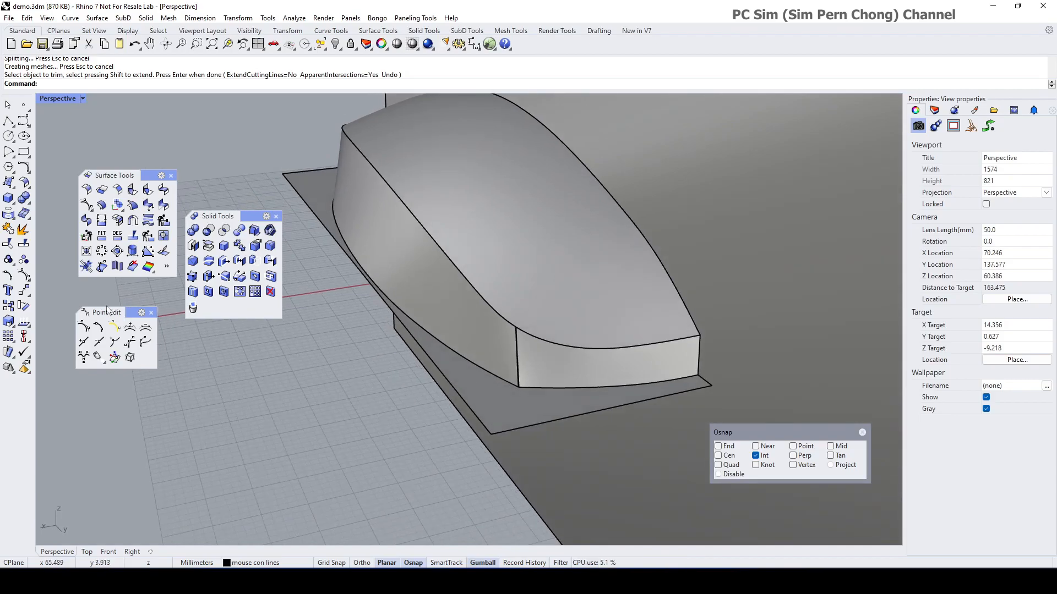
{"action": "left_click", "coordinate": [9, 244]}
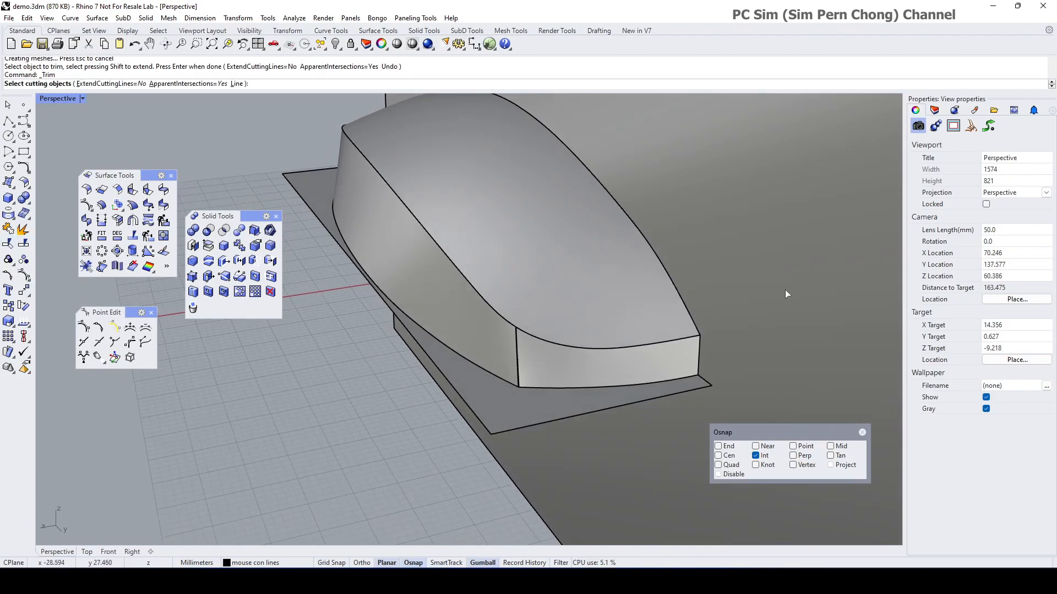
{"action": "scroll", "coordinate": [778, 272], "scroll_direction": "down", "scroll_amount": 2}
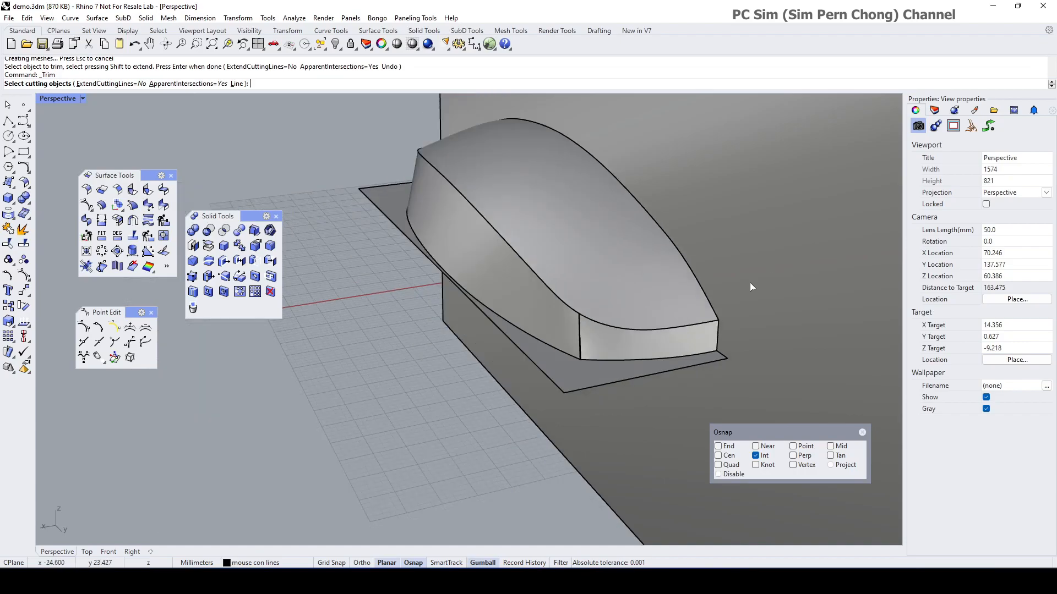
{"action": "left_click", "coordinate": [655, 350]}
{"action": "left_click", "coordinate": [564, 334]}
{"action": "mouse_move", "coordinate": [563, 334]}
{"action": "right_mouse_down"}
{"action": "mouse_move", "coordinate": [677, 332]}
{"action": "mouse_move", "coordinate": [417, 216]}
{"action": "mouse_move", "coordinate": [523, 264]}
{"action": "mouse_move", "coordinate": [573, 341]}
{"action": "right_mouse_up"}
{"action": "key", "text": "Return"}
{"action": "left_click", "coordinate": [628, 409]}
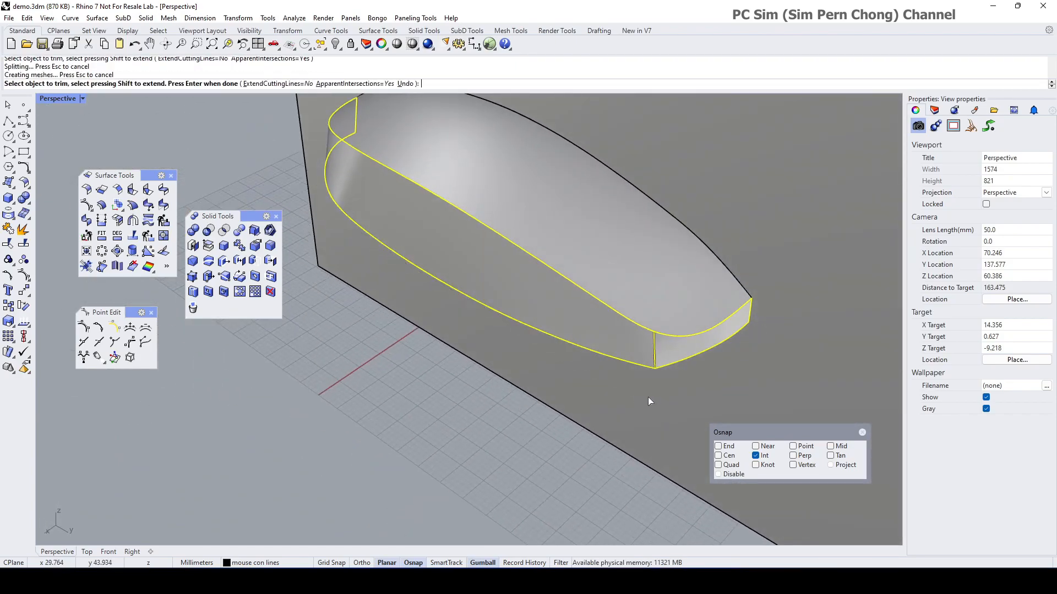
{"action": "key", "text": "Return"}
Step: Delete the large vertical cutting plane, leaving the half mouse shell
{"action": "right_click_drag", "start_coordinate": [645, 398], "coordinate": [563, 368]}
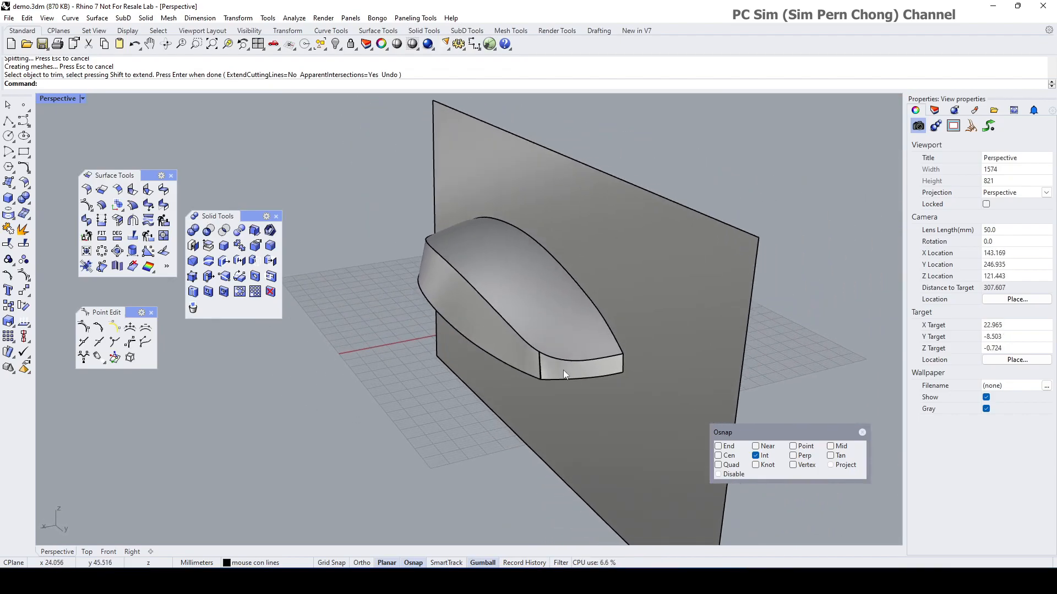
{"action": "left_click", "coordinate": [667, 412]}
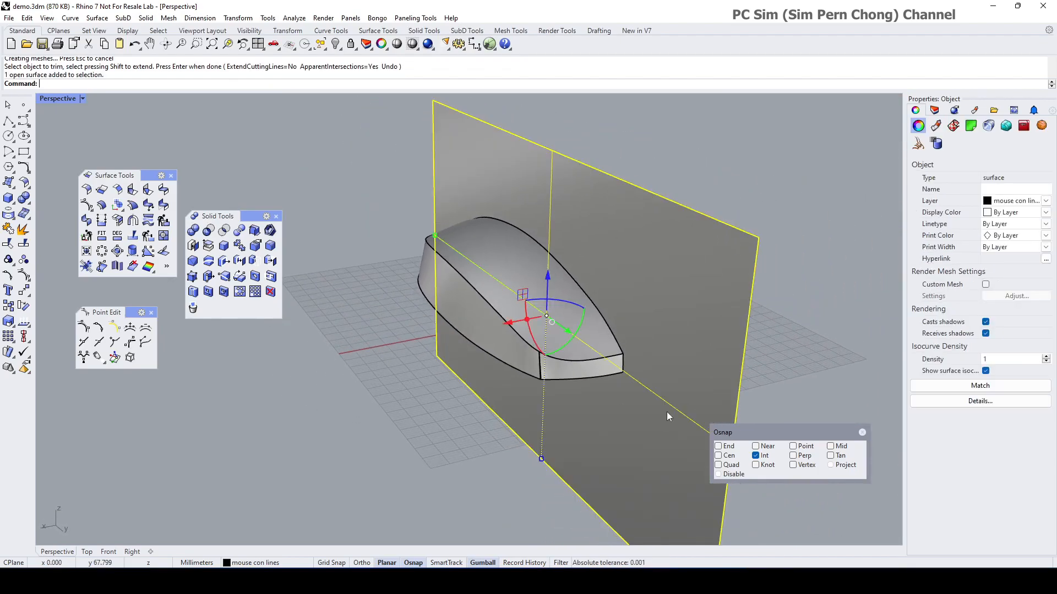
{"action": "key", "text": "Delete"}
{"action": "right_click_drag", "start_coordinate": [667, 413], "coordinate": [632, 406]}
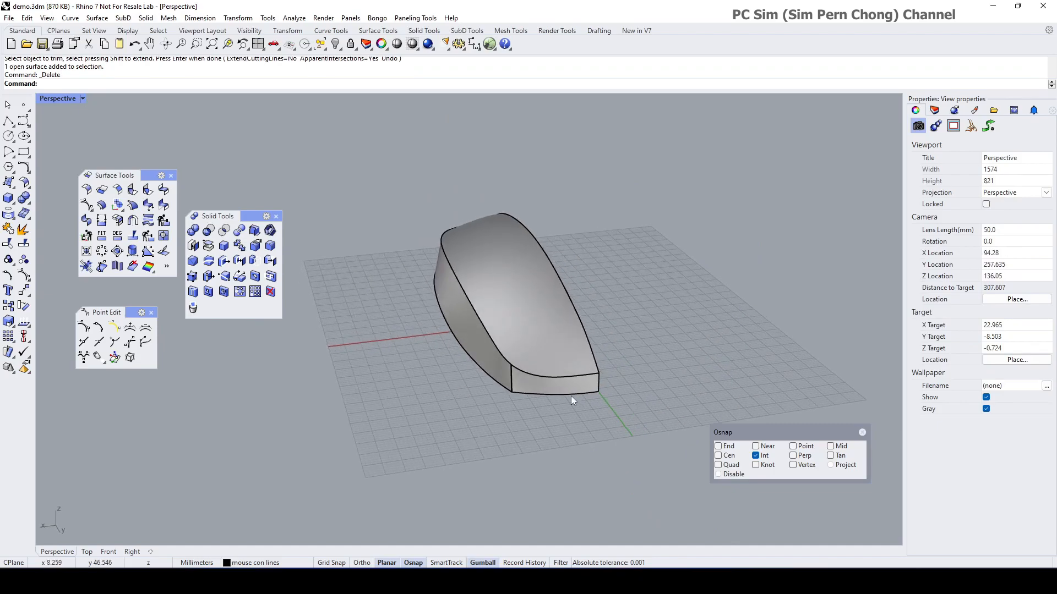
{"action": "scroll", "coordinate": [573, 395], "scroll_direction": "up", "scroll_amount": 4}
Step: Join the front strip, large side surface and top surface into one polysurface
{"action": "left_click", "coordinate": [23, 243]}
{"action": "left_click", "coordinate": [508, 381]}
{"action": "left_click", "coordinate": [447, 355]}
{"action": "left_click", "coordinate": [486, 328]}
{"action": "key", "text": "Return"}
{"action": "right_click_drag", "start_coordinate": [487, 328], "coordinate": [428, 397]}
{"action": "key", "text": "Return"}
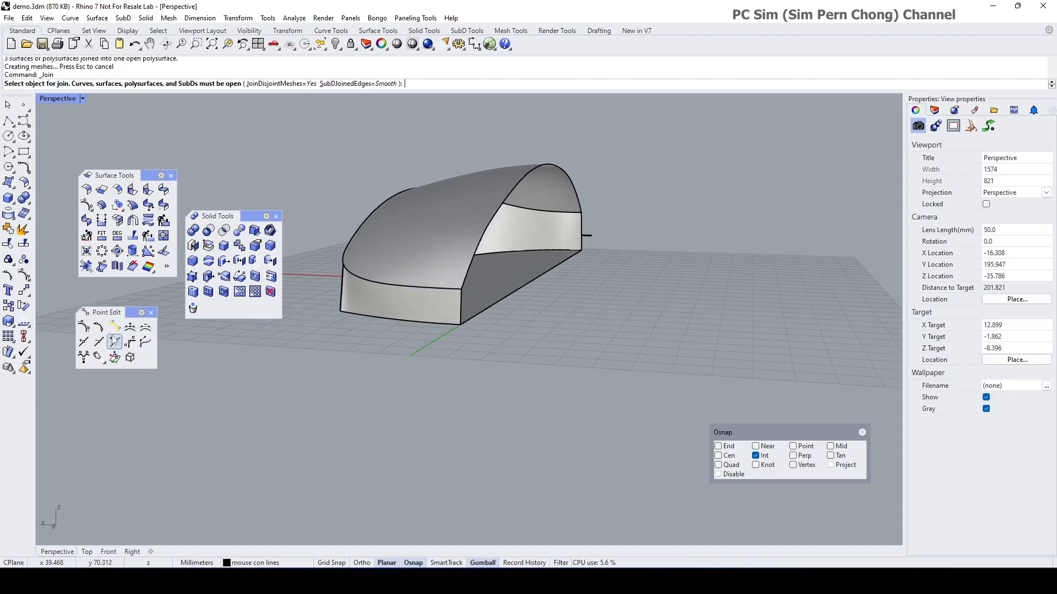
Step: Mirror the half body across the centre line to form the full mouse shell
{"action": "left_click", "coordinate": [25, 296]}
{"action": "left_click", "coordinate": [40, 312]}
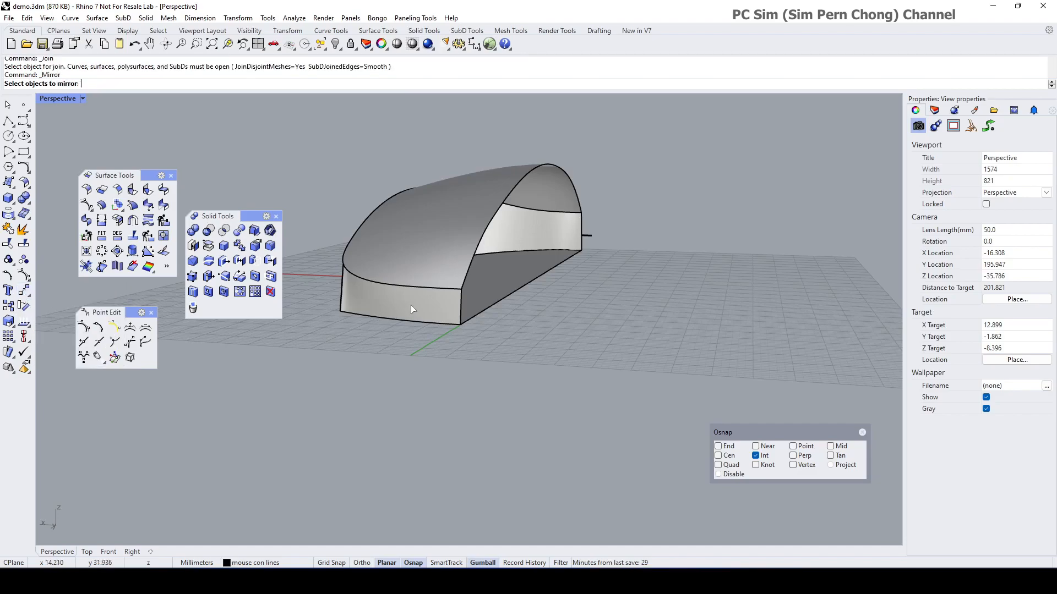
{"action": "left_click", "coordinate": [415, 302]}
{"action": "key", "text": "Return"}
{"action": "left_click", "coordinate": [461, 326]}
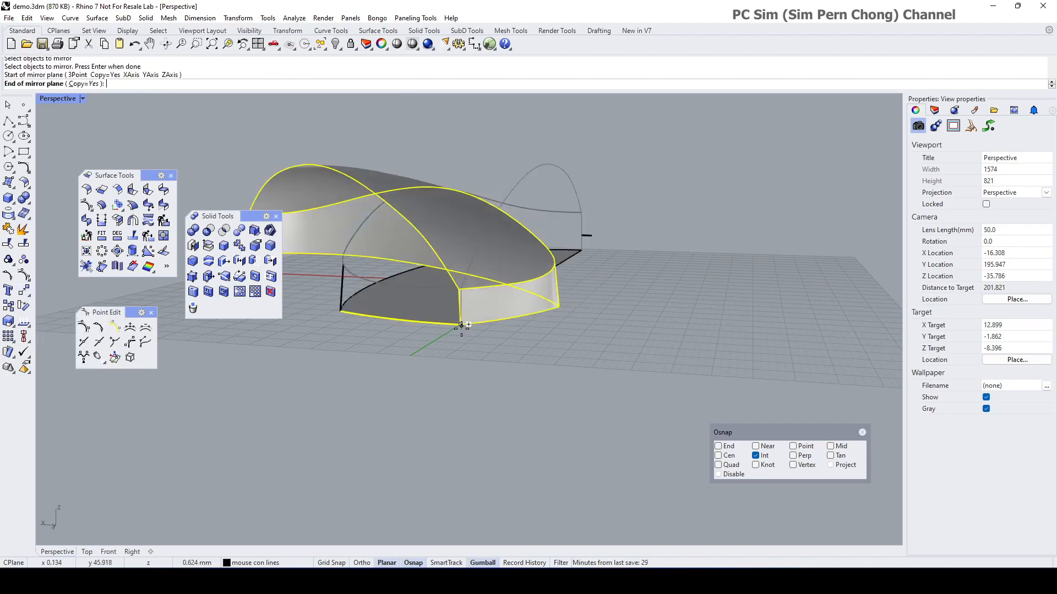
{"action": "left_click", "coordinate": [435, 355]}
{"action": "right_click_drag", "start_coordinate": [436, 354], "coordinate": [597, 386]}
Step: Delete the flat bottom surface
{"action": "left_click", "coordinate": [468, 269]}
{"action": "key", "text": "Delete"}
{"action": "scroll", "coordinate": [505, 349], "scroll_direction": "up", "scroll_amount": 6}
Step: Hide the stray edge curve at the corner
{"action": "left_click", "coordinate": [489, 337]}
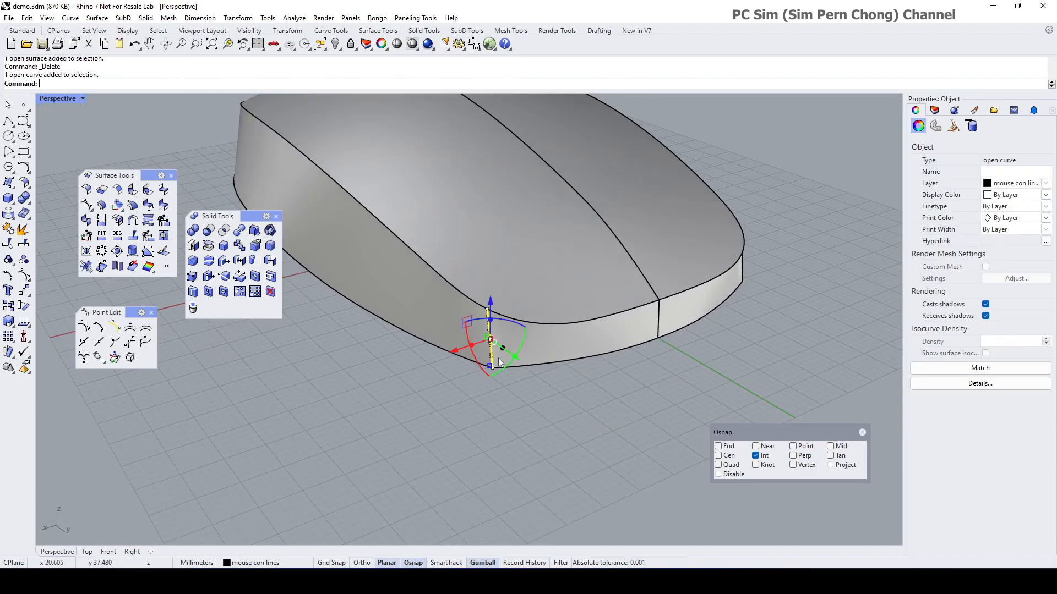
{"action": "left_click", "coordinate": [334, 44]}
{"action": "scroll", "coordinate": [466, 315], "scroll_direction": "down", "scroll_amount": 5}
{"action": "right_click_drag", "start_coordinate": [465, 315], "coordinate": [386, 364]}
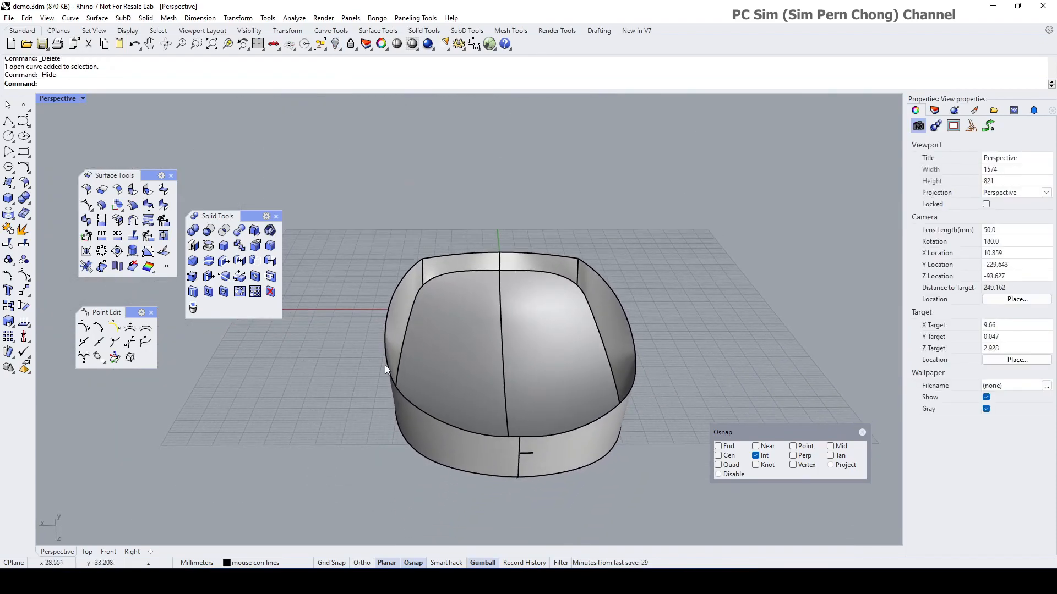
{"action": "right_click_drag", "start_coordinate": [512, 380], "coordinate": [497, 379]}
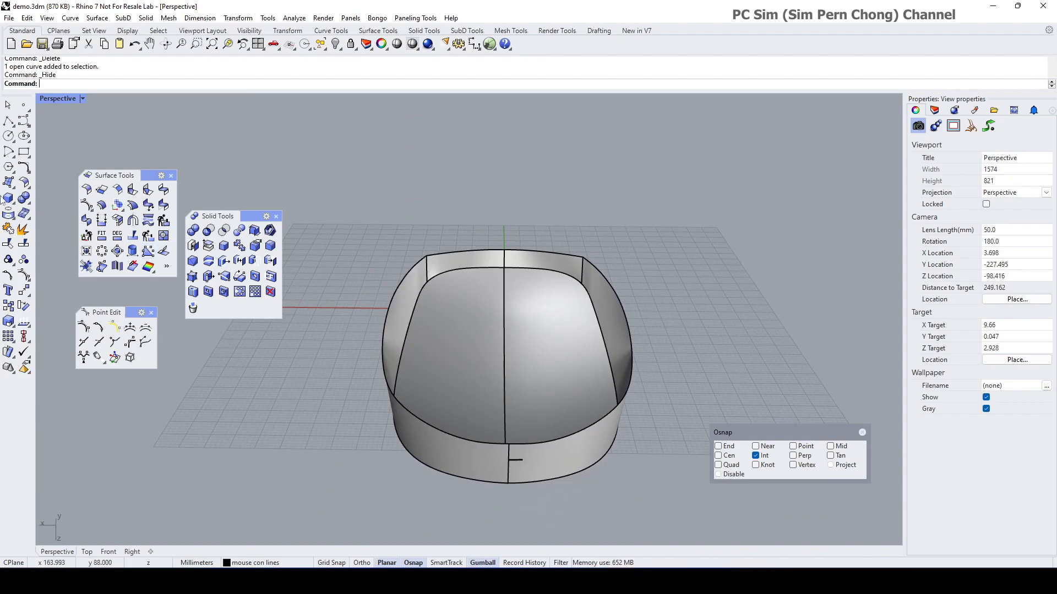
Step: Cap the open underside with a planar surface built from the left, far and right edge curves
{"action": "left_click", "coordinate": [9, 184]}
{"action": "left_click", "coordinate": [39, 188]}
{"action": "left_click", "coordinate": [397, 291]}
{"action": "left_click", "coordinate": [453, 255]}
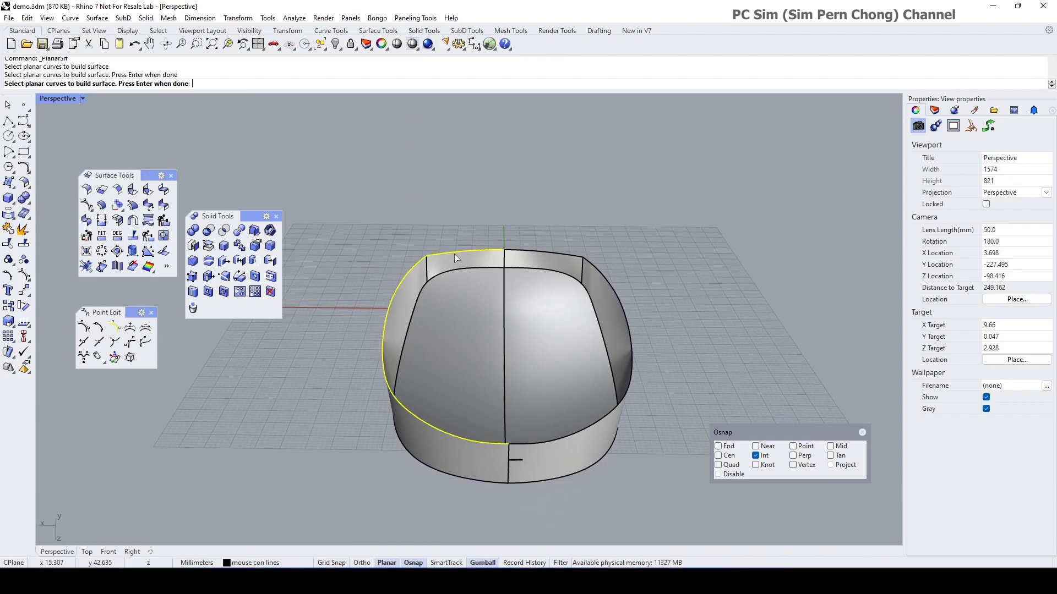
{"action": "left_click", "coordinate": [606, 336]}
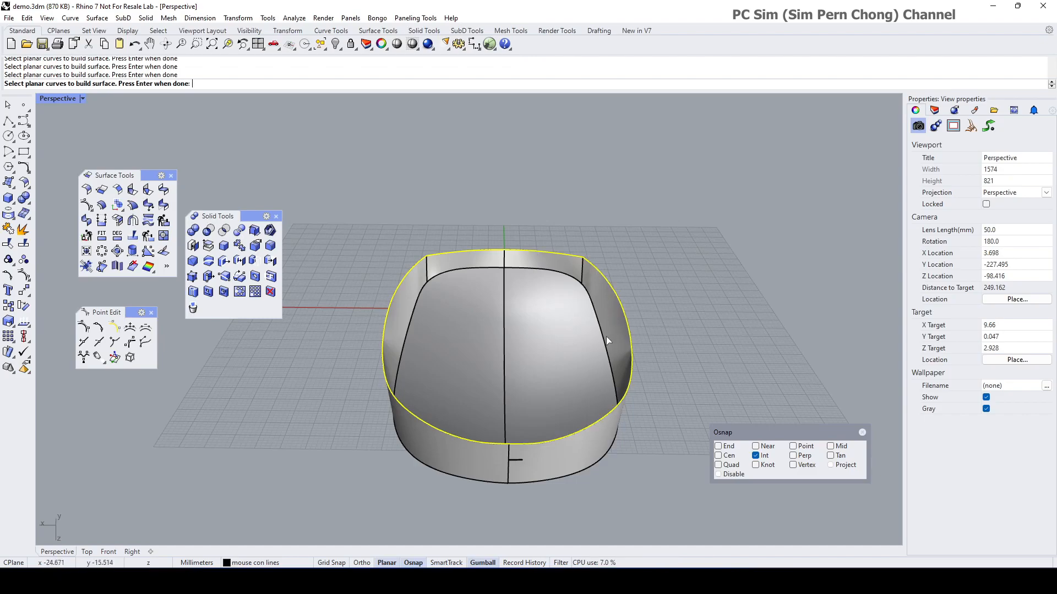
{"action": "key", "text": "Return"}
{"action": "right_click_drag", "start_coordinate": [606, 336], "coordinate": [562, 440]}
Step: Join the top surfaces and bottom cap into one closed solid polysurface
{"action": "left_click", "coordinate": [8, 244]}
{"action": "left_click", "coordinate": [445, 350]}
{"action": "left_click", "coordinate": [467, 359]}
{"action": "right_click_drag", "start_coordinate": [467, 359], "coordinate": [533, 342]}
{"action": "key", "text": "Return"}
Step: Measure the solid's volume: 103130.595 cubic millimeters
{"action": "left_click", "coordinate": [534, 342]}
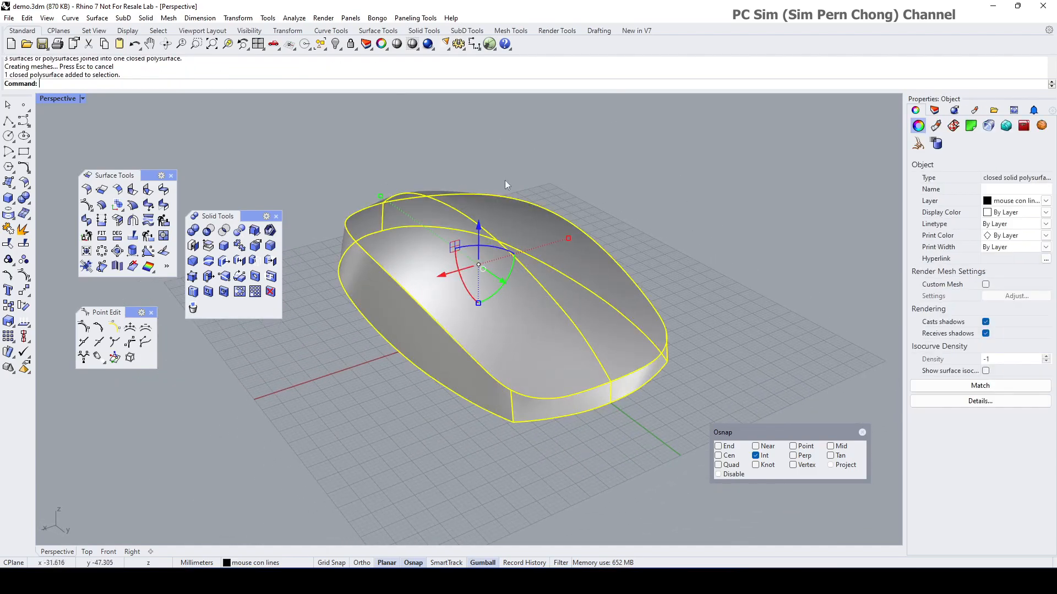
{"action": "left_click", "coordinate": [294, 18]}
{"action": "mouse_move", "coordinate": [330, 72]}
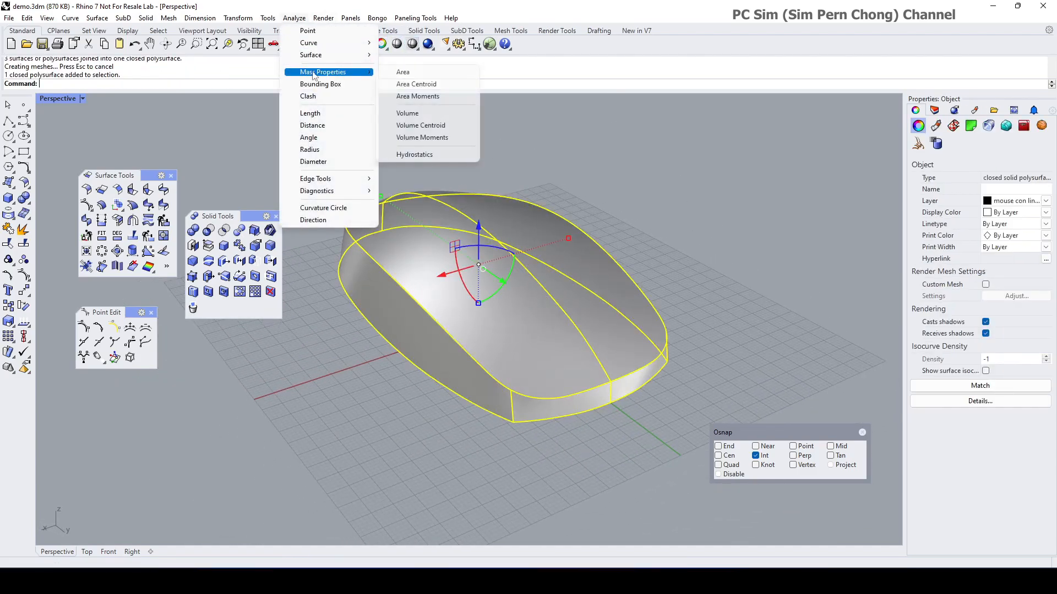
{"action": "left_click", "coordinate": [408, 112]}
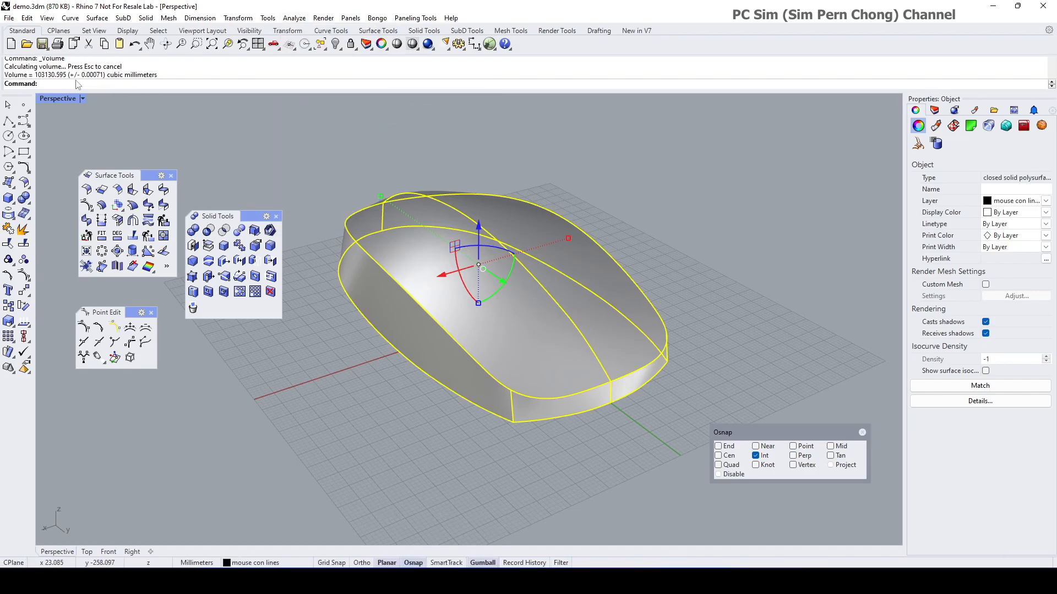
{"action": "left_click", "coordinate": [323, 173]}
{"action": "right_click_drag", "start_coordinate": [495, 195], "coordinate": [448, 230]}
{"action": "scroll", "coordinate": [378, 189], "scroll_direction": "down", "scroll_amount": 2}
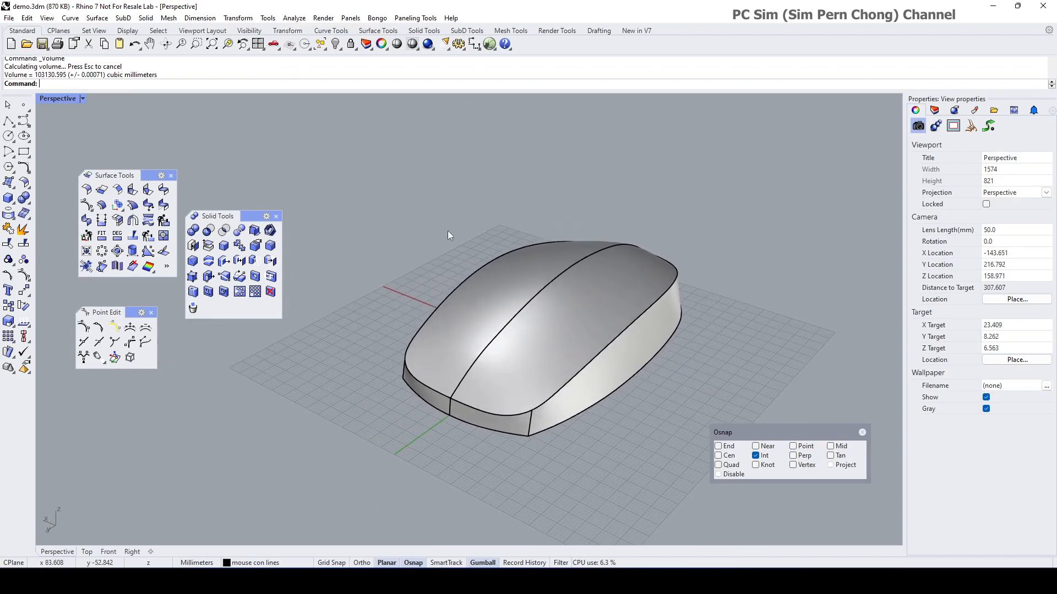
Step: Show the hidden curved surface again
{"action": "right_click", "coordinate": [336, 48]}
{"action": "right_click_drag", "start_coordinate": [451, 160], "coordinate": [575, 275]}
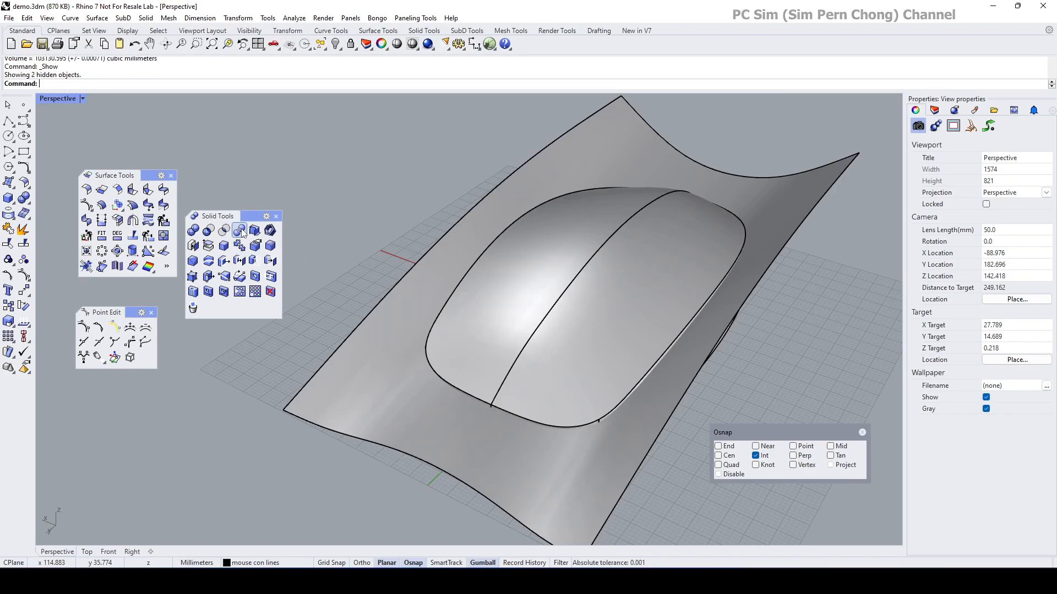
{"action": "right_click_drag", "start_coordinate": [548, 393], "coordinate": [473, 356]}
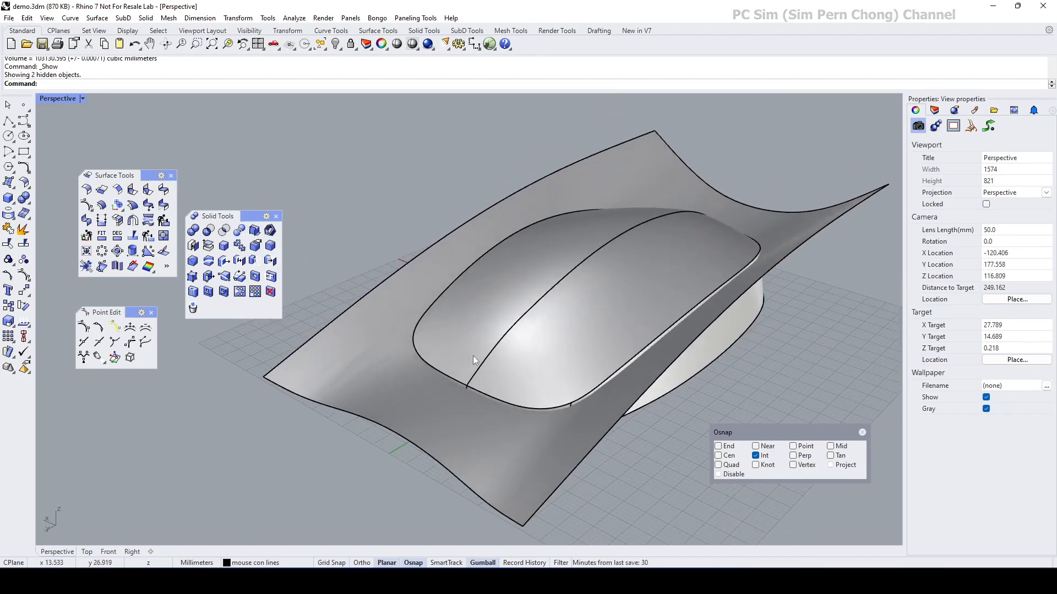
Step: Boolean Split the mouse solid using the curved surface as the cutter
{"action": "left_click", "coordinate": [239, 231]}
{"action": "right_click_drag", "start_coordinate": [91, 118], "coordinate": [406, 267]}
{"action": "left_click", "coordinate": [543, 337]}
{"action": "key", "text": "Return"}
{"action": "right_click_drag", "start_coordinate": [435, 432], "coordinate": [365, 371]}
{"action": "left_click", "coordinate": [358, 364]}
{"action": "key", "text": "Return"}
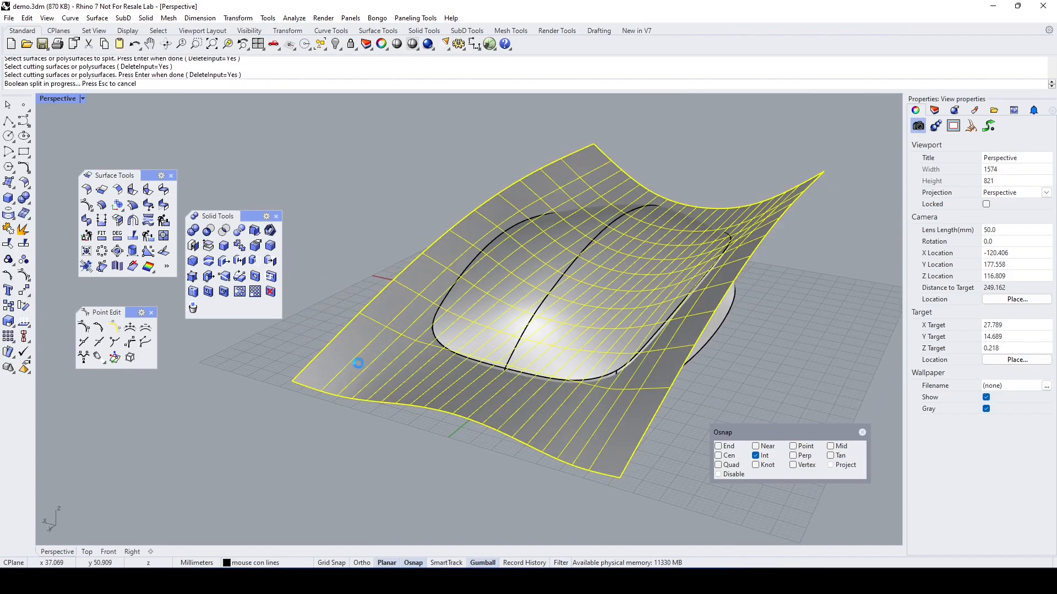
Step: Hide the curved cutting surface and check the top shell separates, undoing the test move
{"action": "left_click", "coordinate": [336, 44]}
{"action": "right_click_drag", "start_coordinate": [376, 164], "coordinate": [605, 269]}
{"action": "left_click", "coordinate": [586, 273]}
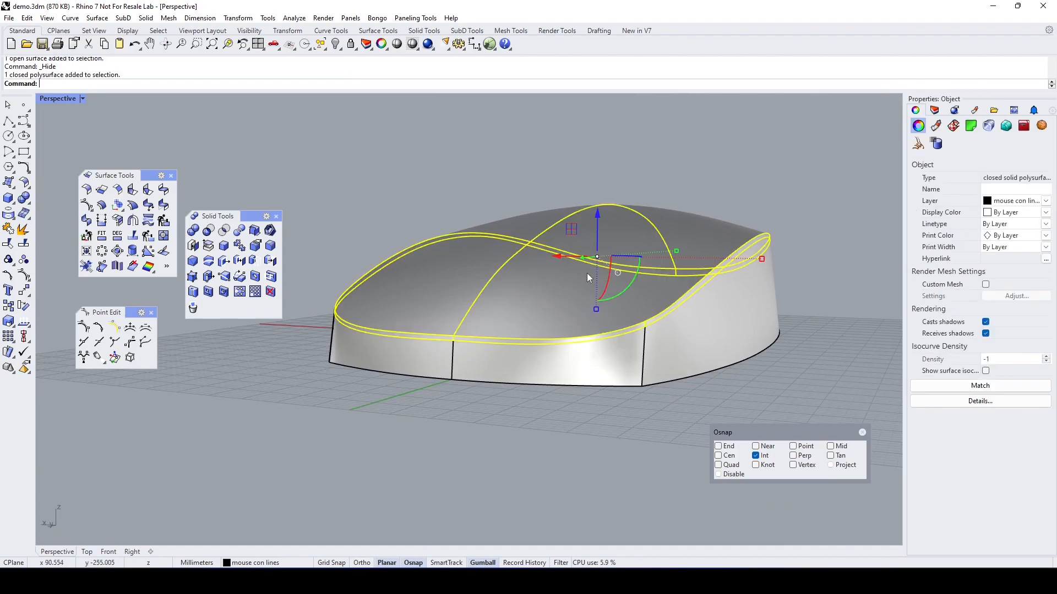
{"action": "left_click_drag", "start_coordinate": [598, 220], "coordinate": [595, 175]}
{"action": "right_click_drag", "start_coordinate": [600, 221], "coordinate": [578, 308]}
{"action": "key", "text": "ctrl+z"}
{"action": "key", "text": "Escape"}
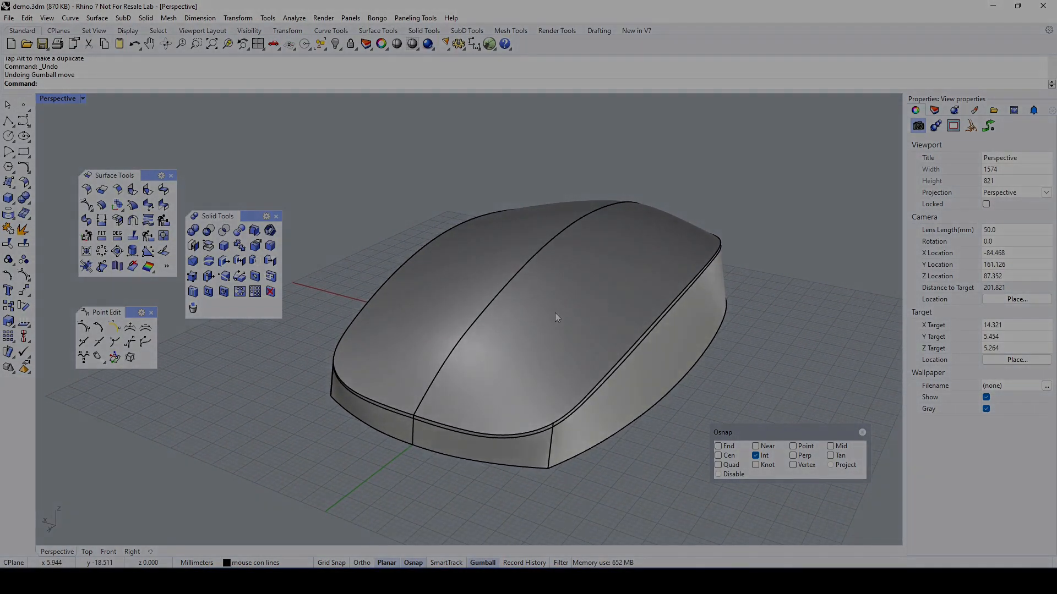